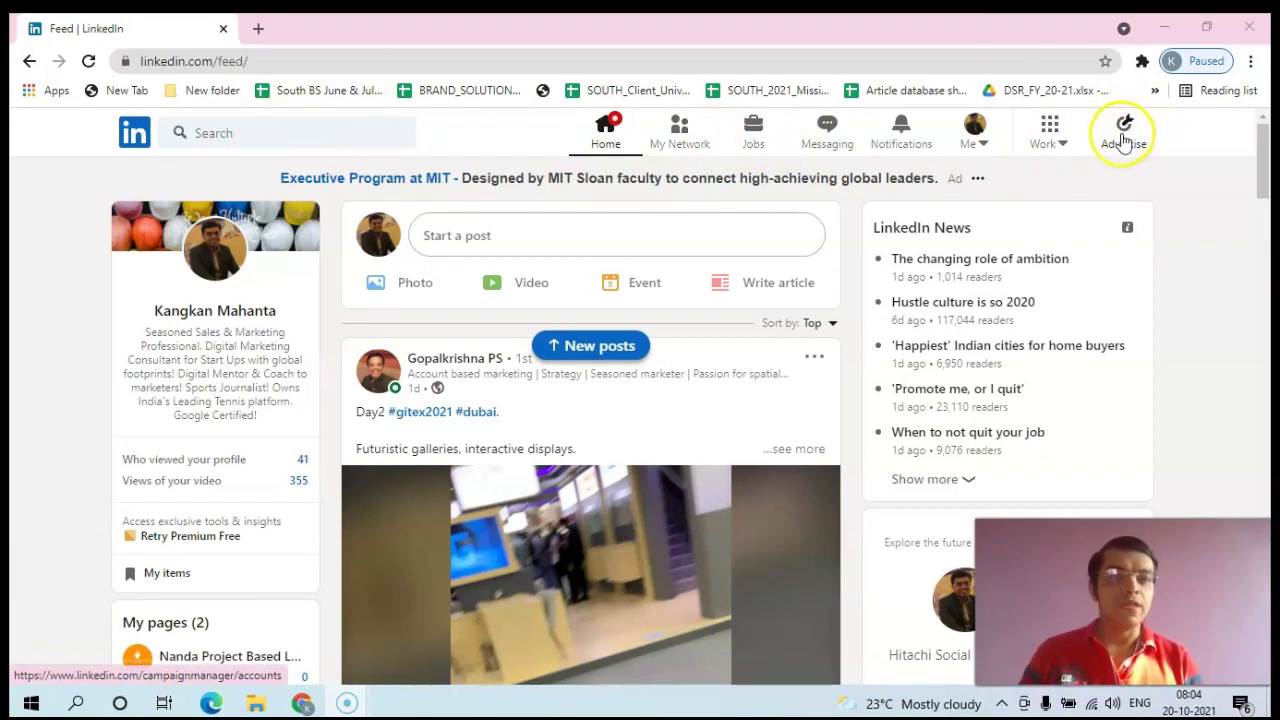
# Step: Open the advertising Campaign Manager and enter the active ad account belonging to the Tennis4India company
pyautogui.click(1126, 124)
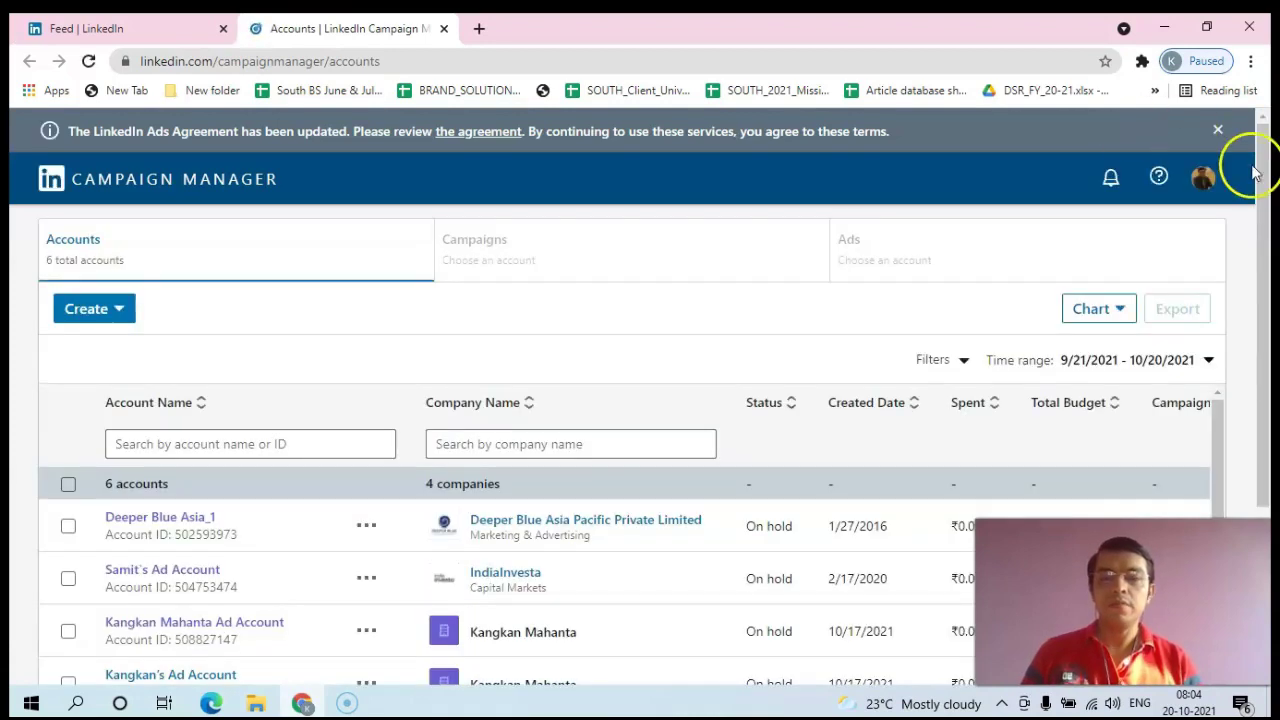
pyautogui.moveTo(1263, 172); pyautogui.dragTo(1217, 422)
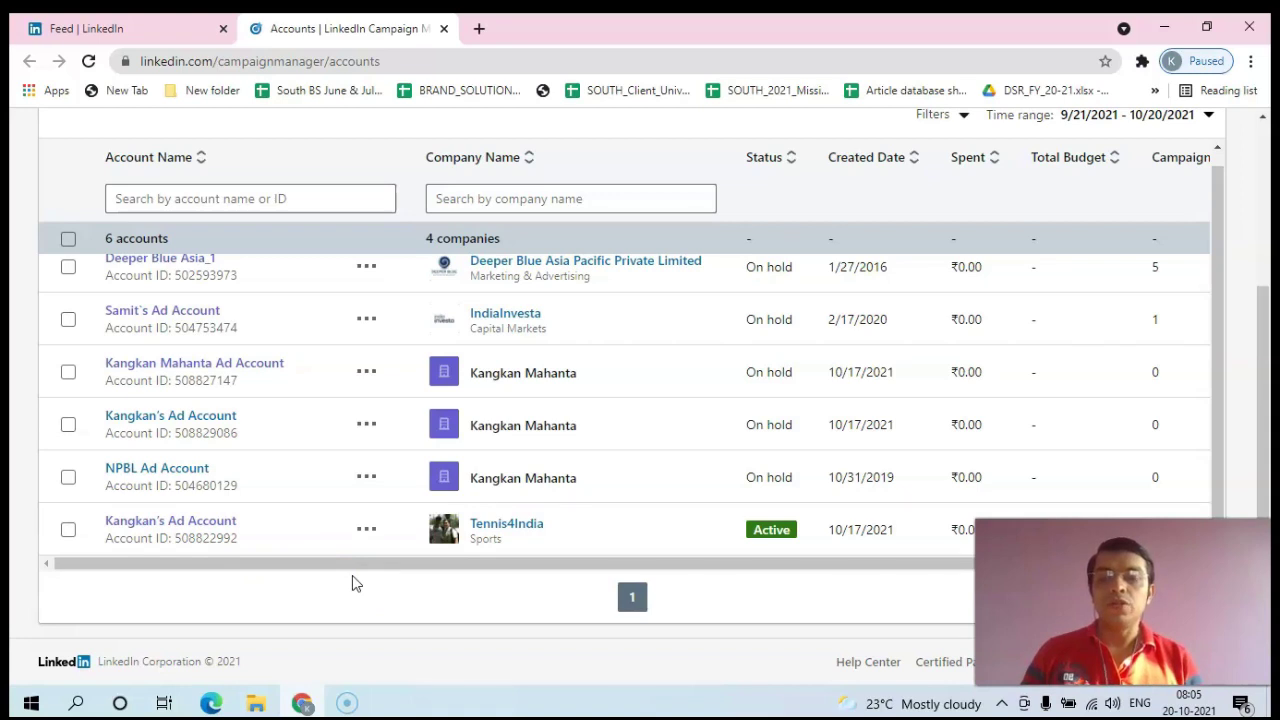
pyautogui.click(157, 522)
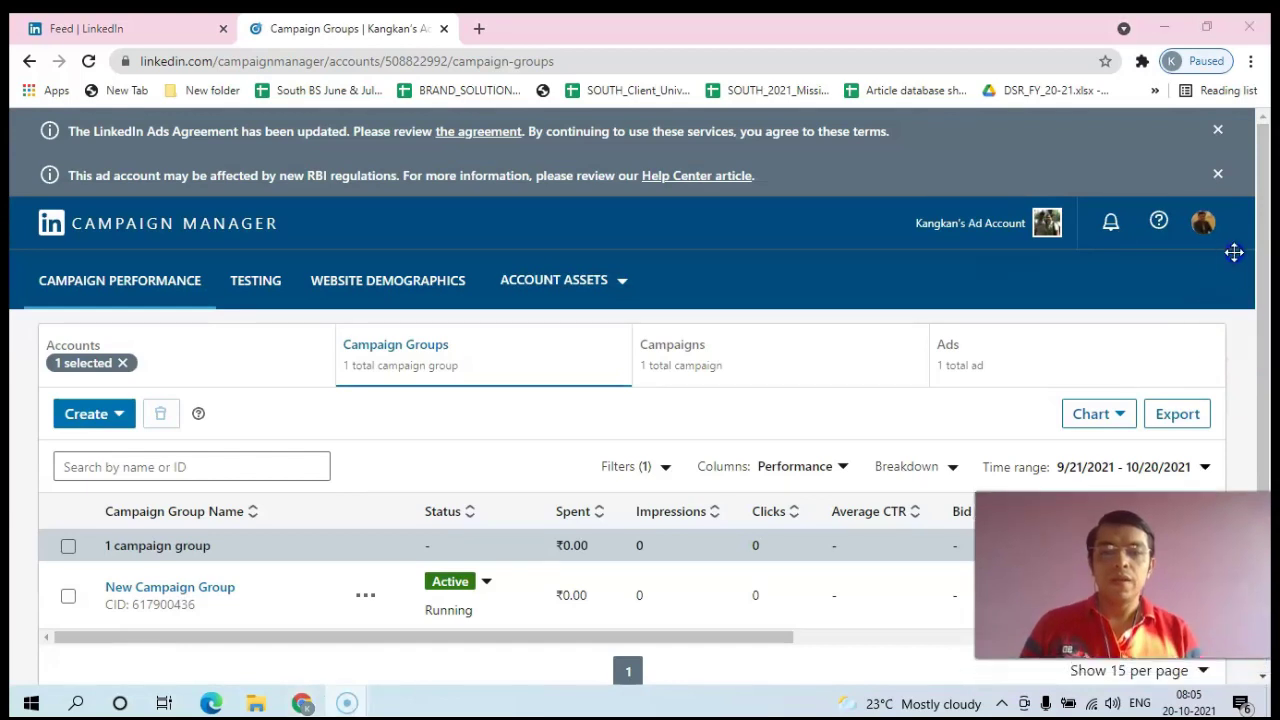
# Step: Create a new campaign inside the existing New Campaign Group and proceed to the campaign set-up stage
pyautogui.moveTo(1270, 334); pyautogui.dragTo(1270, 420)
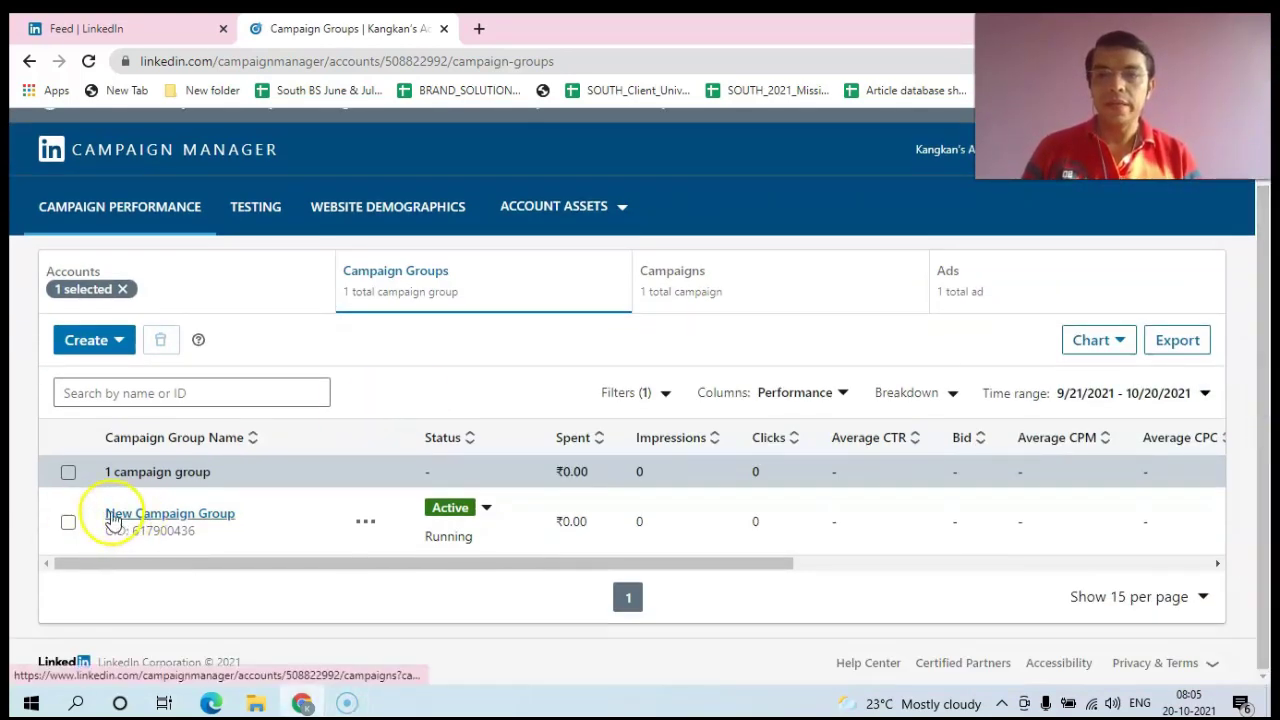
pyautogui.click(95, 342)
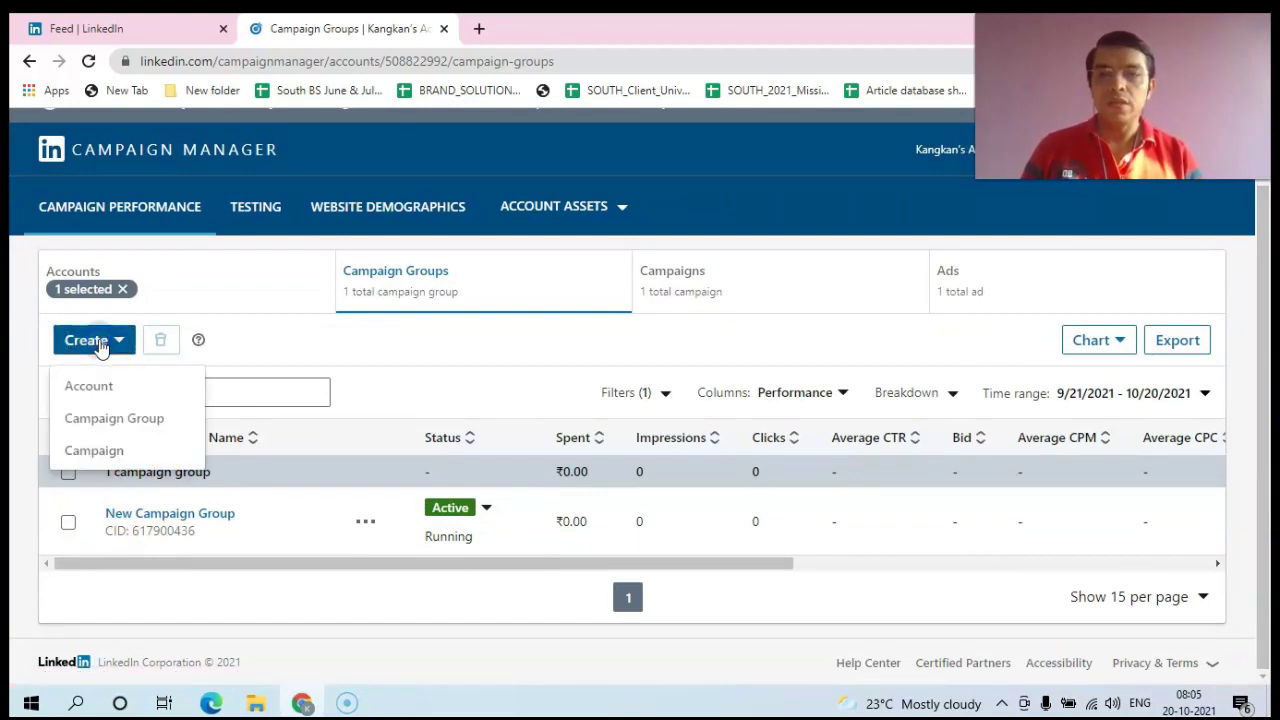
pyautogui.click(90, 451)
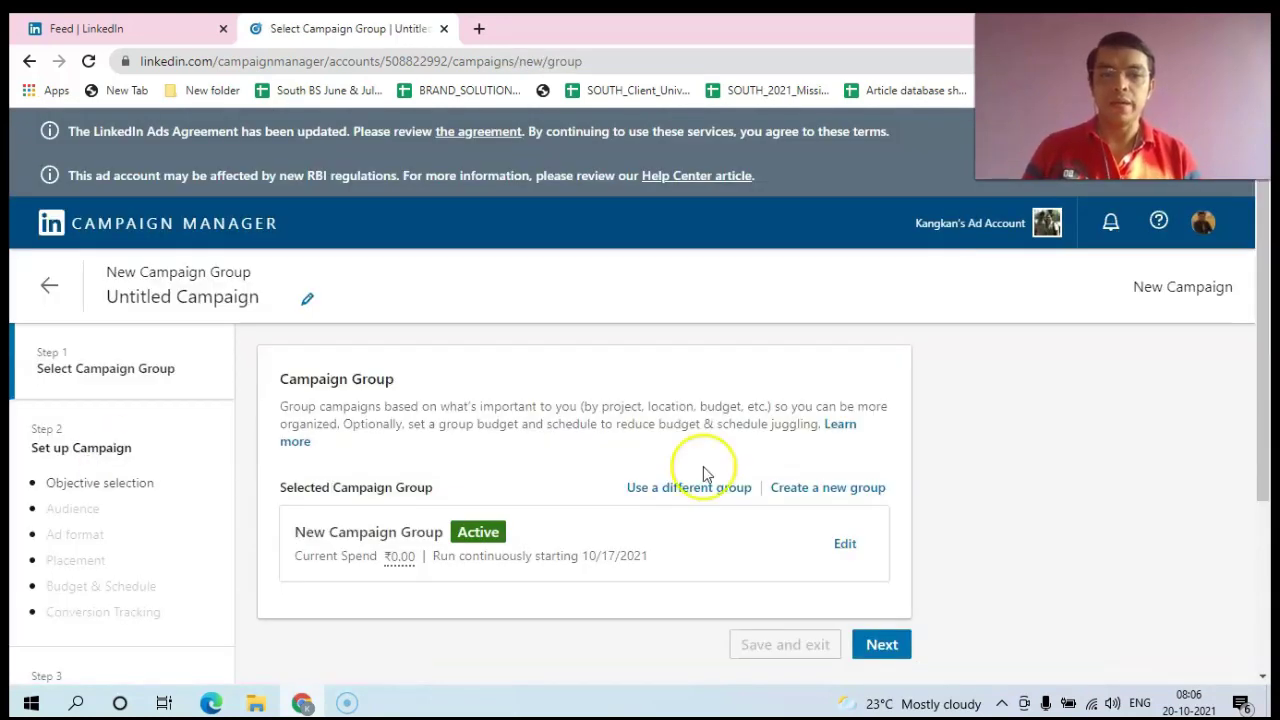
pyautogui.moveTo(1260, 377); pyautogui.dragTo(1268, 437)
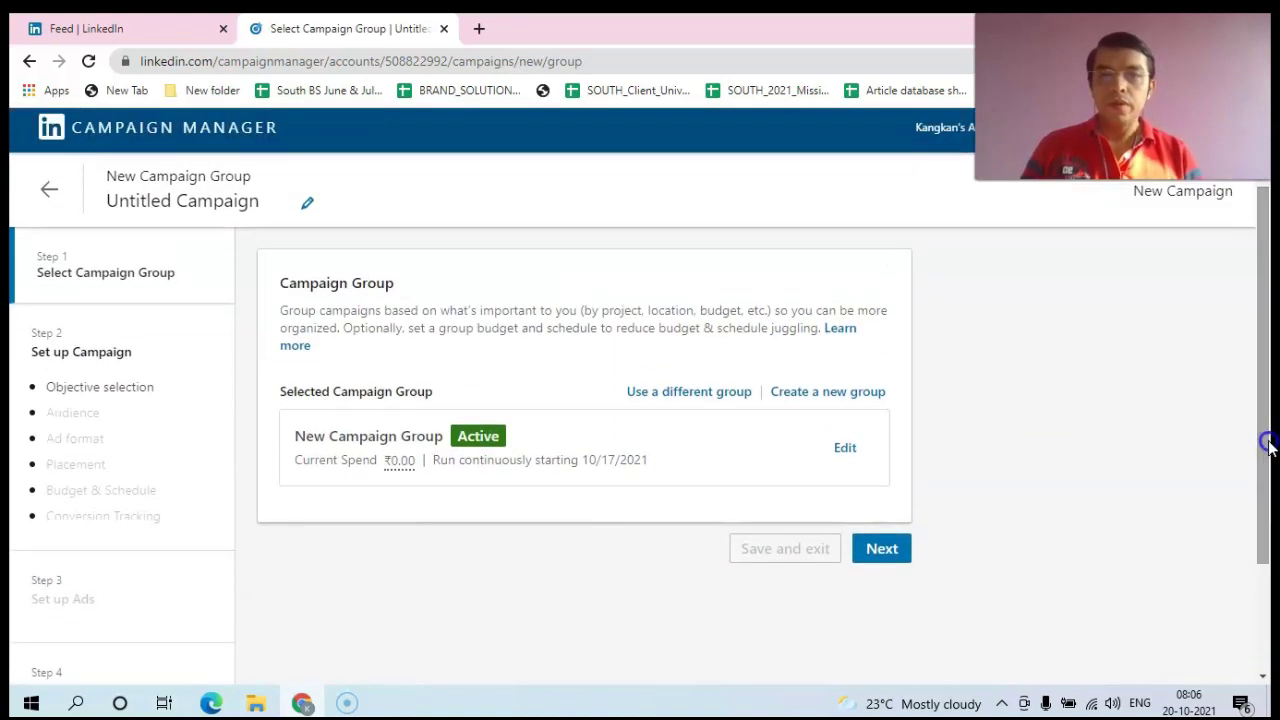
pyautogui.click(881, 556)
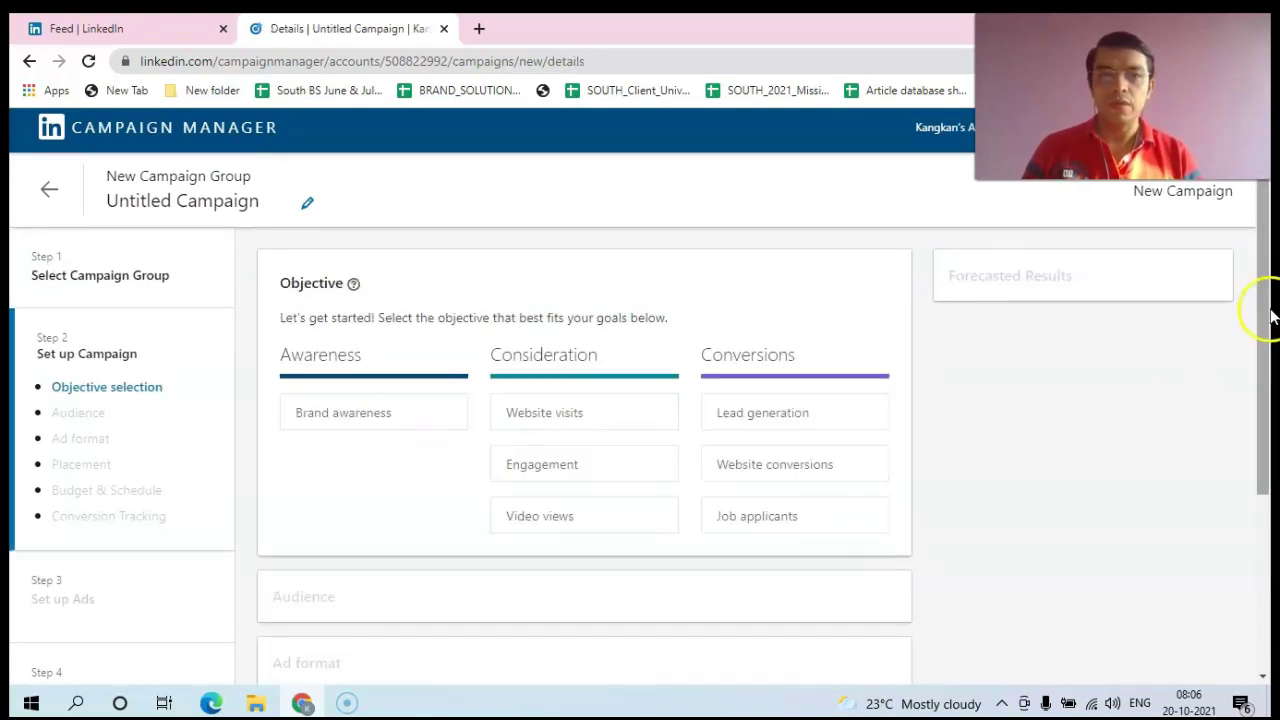
# Step: Examine the descriptions of the awareness, consideration and conversion objectives, from Brand awareness through Job applicants
pyautogui.moveTo(1266, 295)
pyautogui.mouseDown()
pyautogui.moveTo(1266, 306)
pyautogui.moveTo(1266, 277)
pyautogui.mouseUp()
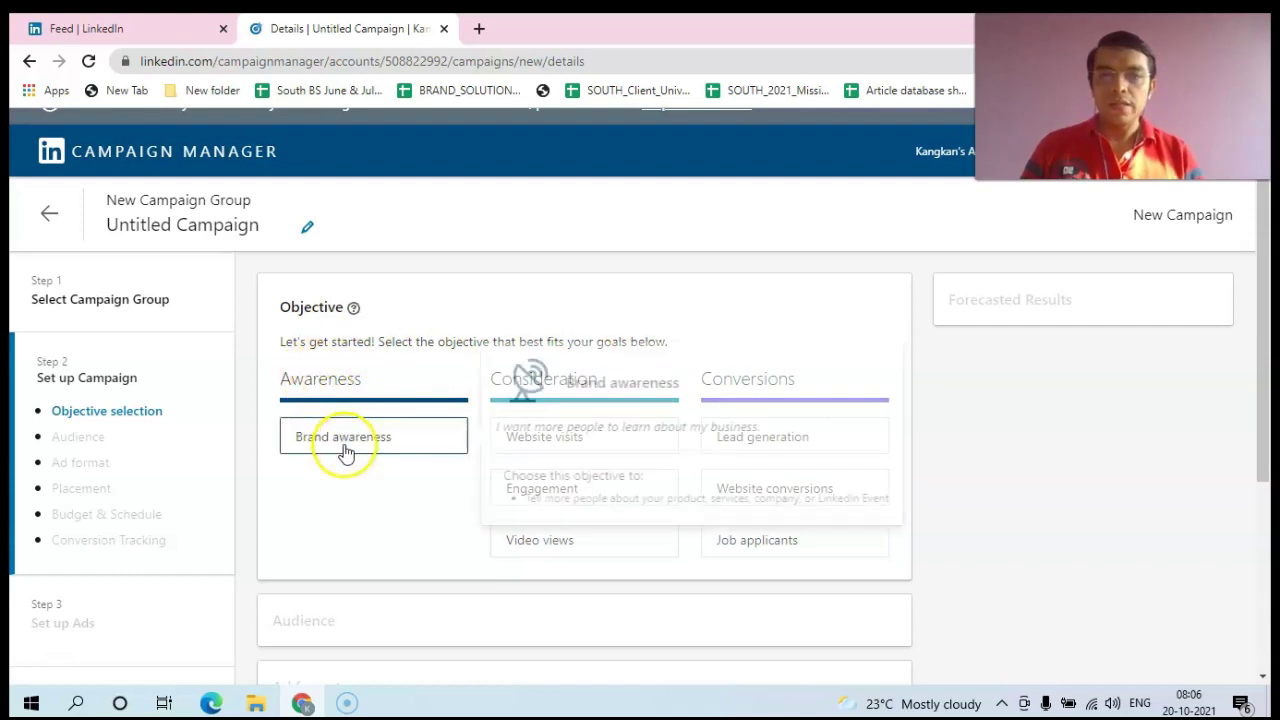
pyautogui.moveTo(345, 452)
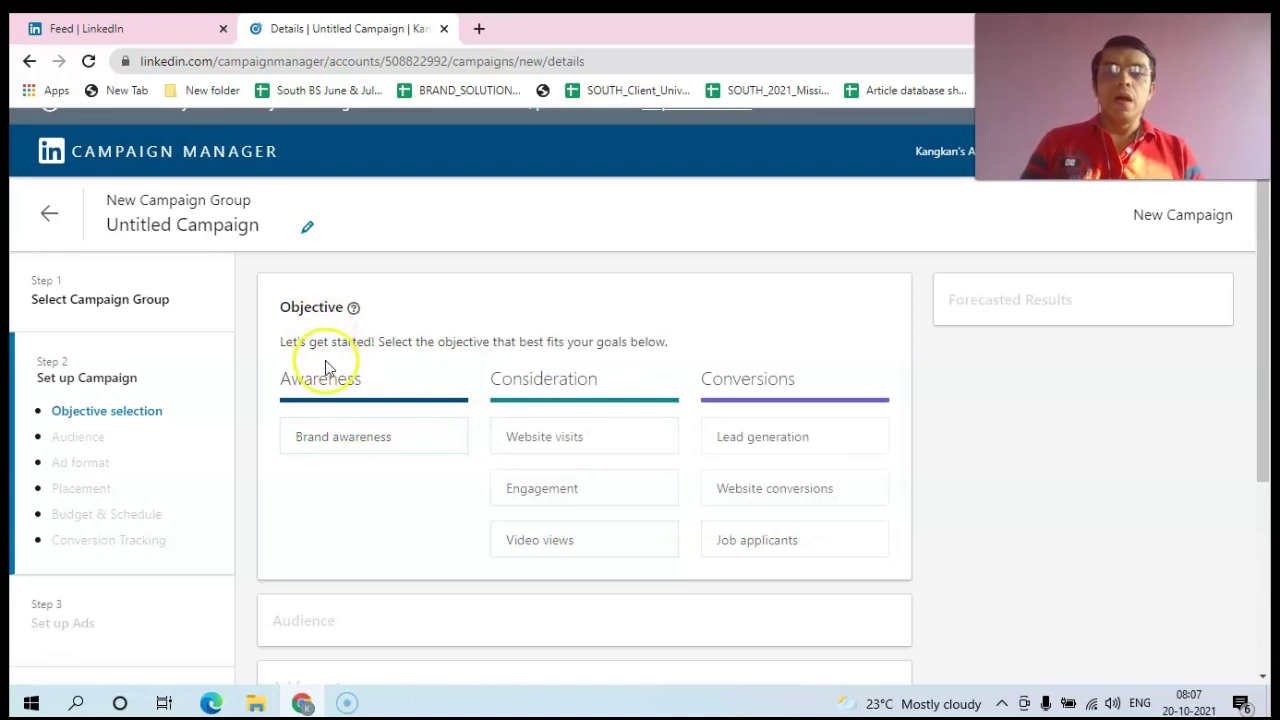
pyautogui.moveTo(542, 445)
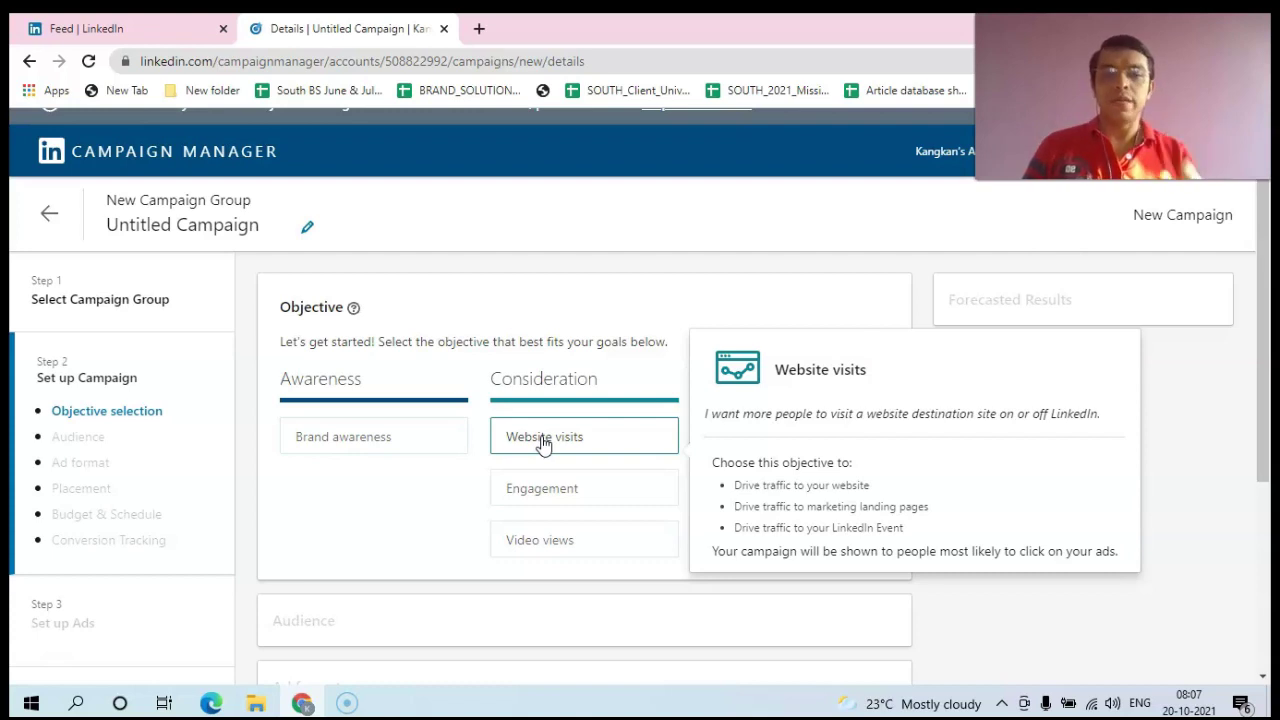
pyautogui.moveTo(545, 505)
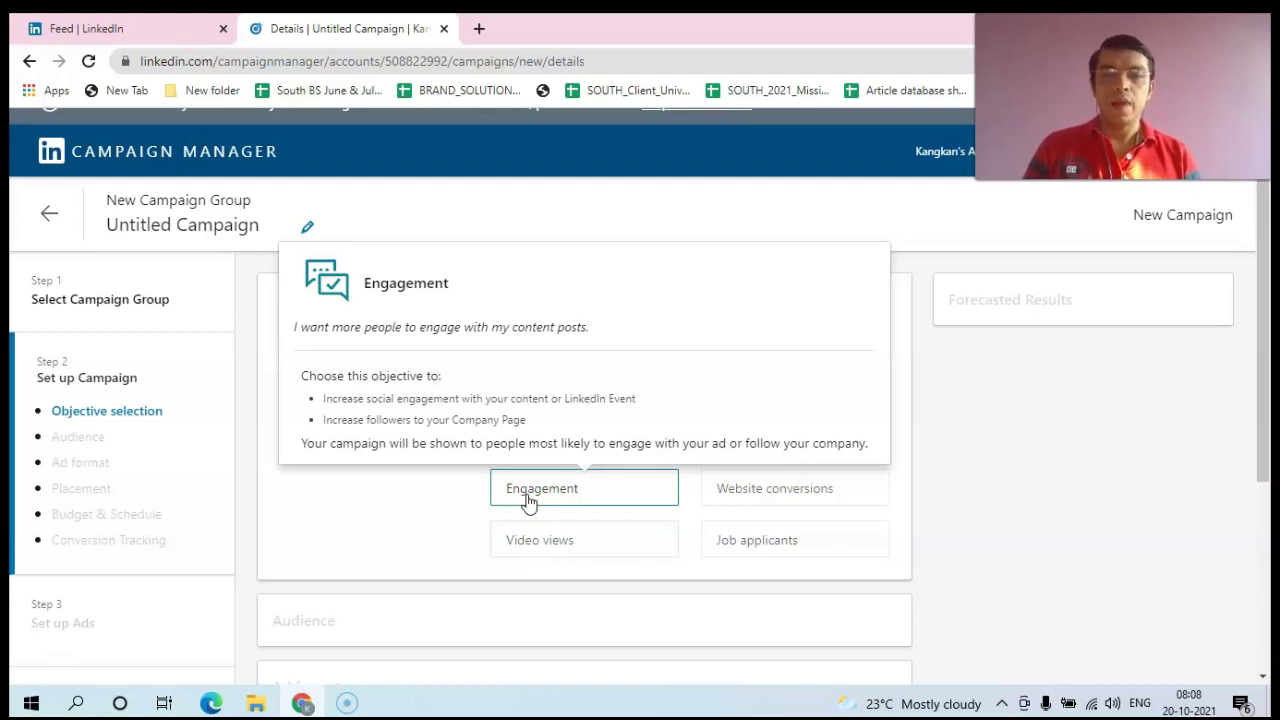
pyautogui.moveTo(549, 548)
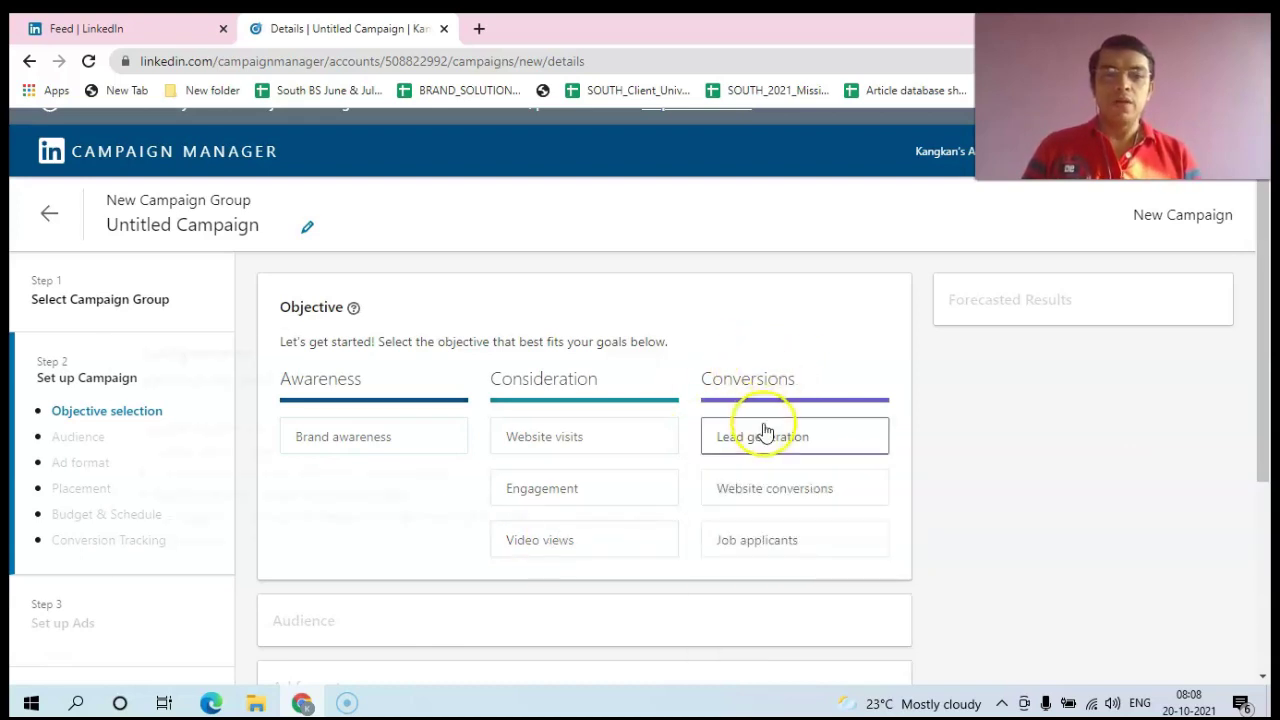
pyautogui.moveTo(766, 440)
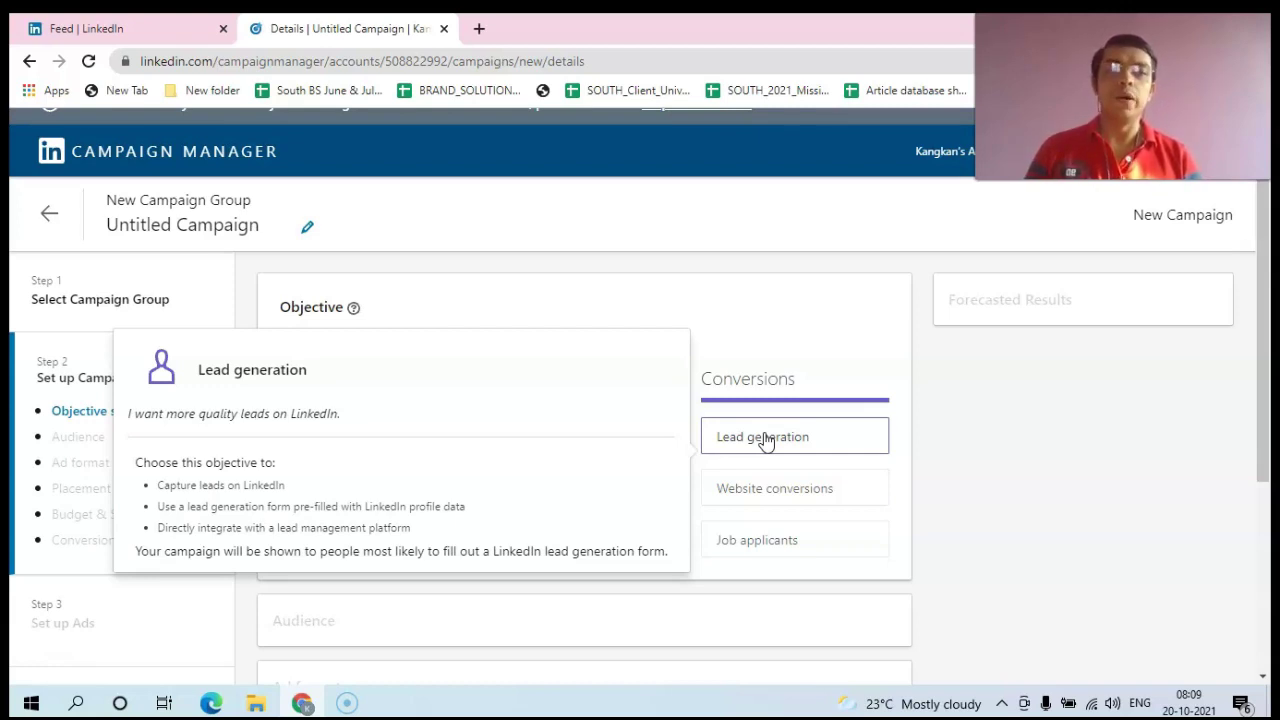
pyautogui.moveTo(836, 486)
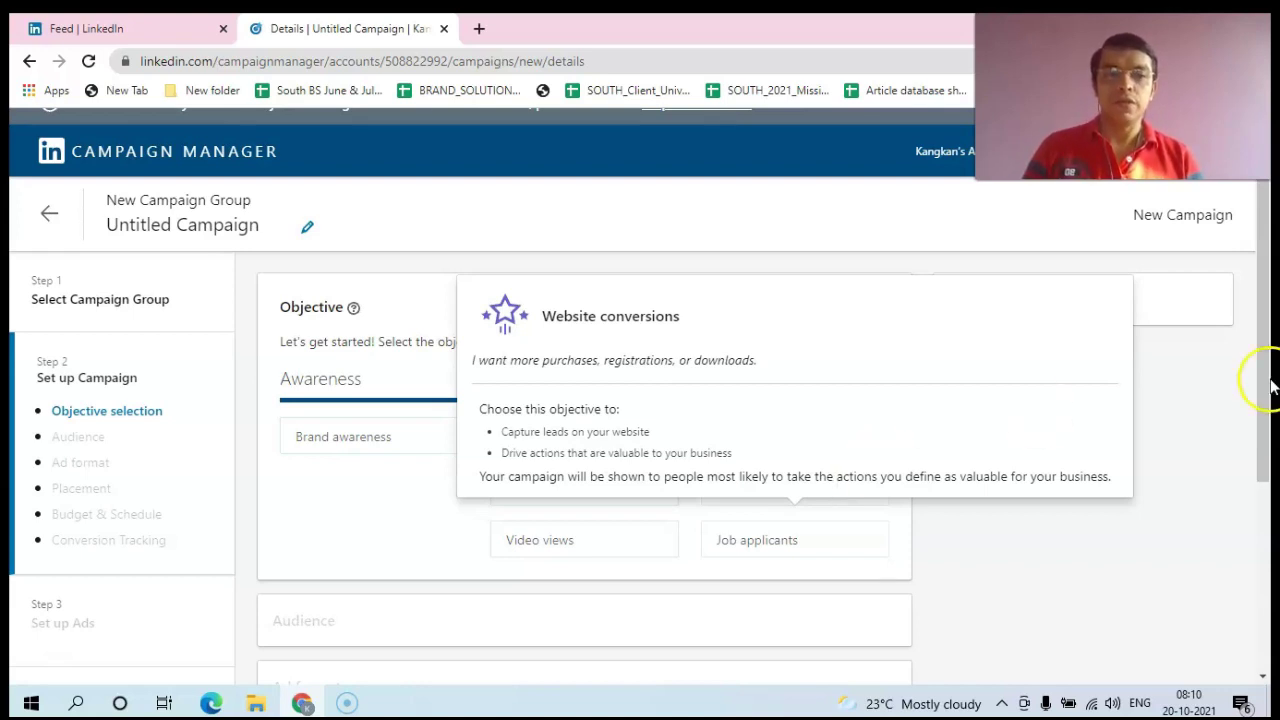
pyautogui.moveTo(1262, 385); pyautogui.dragTo(1265, 426)
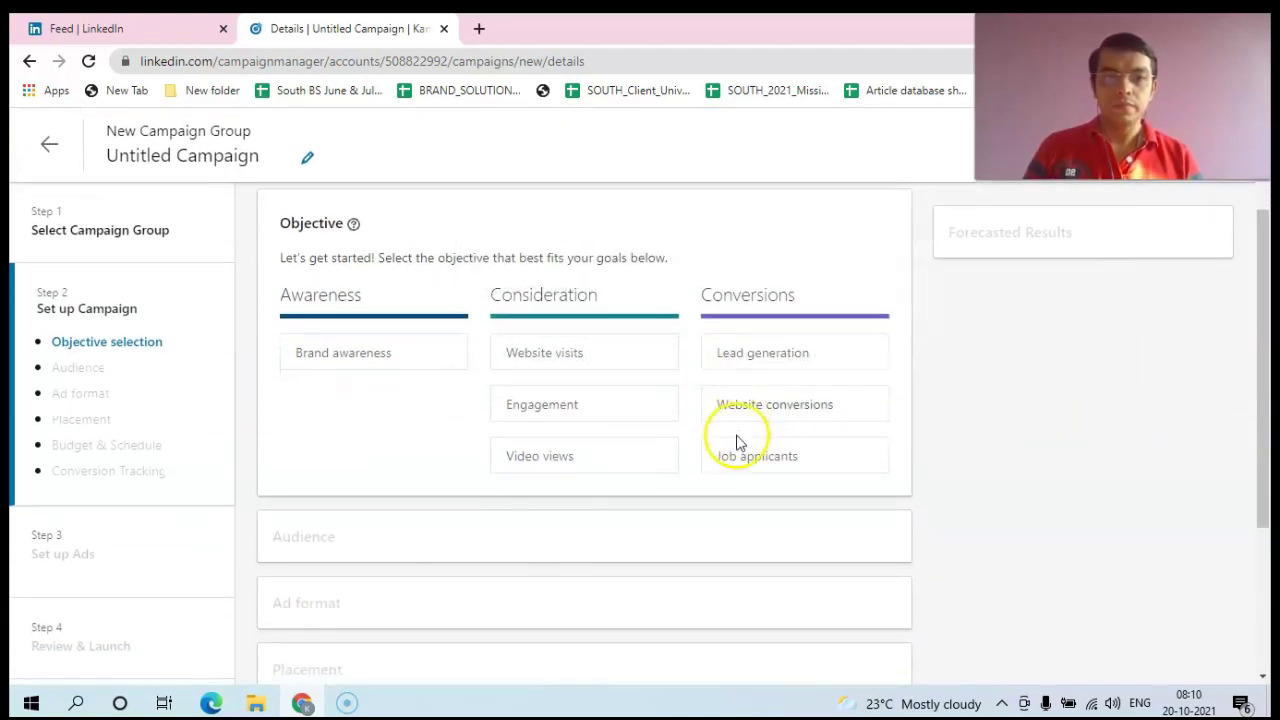
pyautogui.moveTo(740, 455)
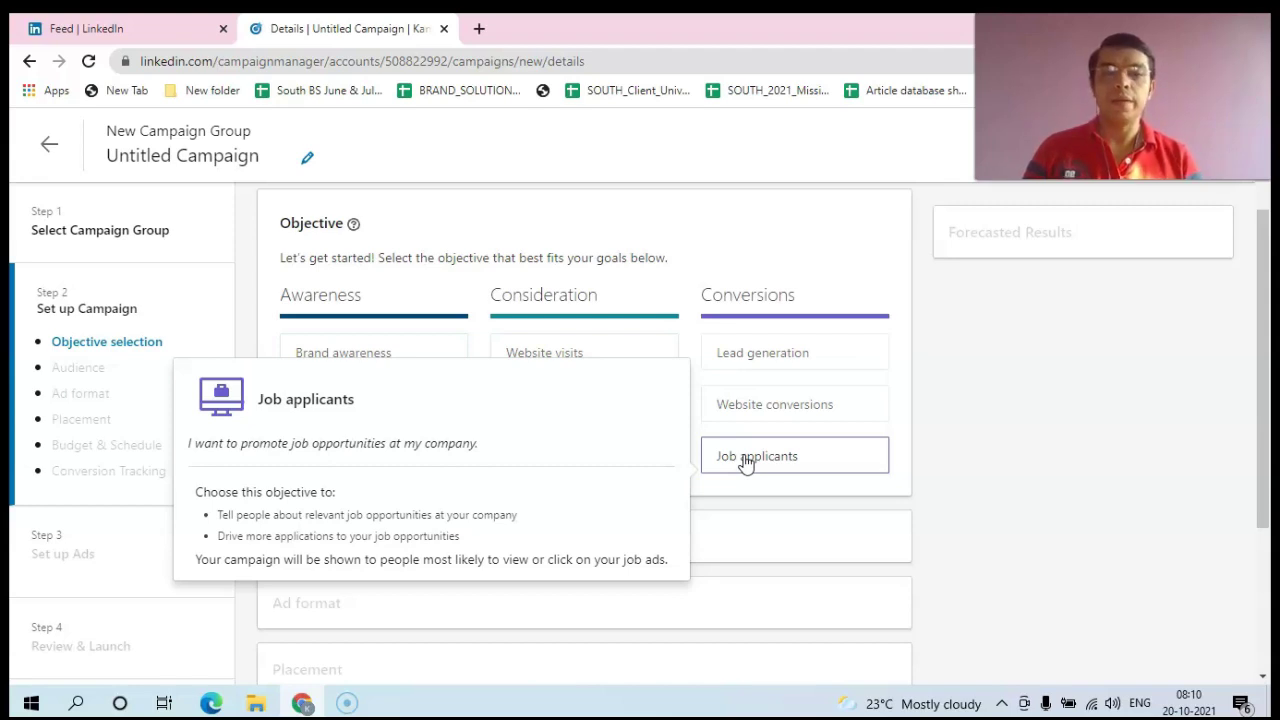
# Step: Set the campaign objective to Website conversions
pyautogui.click(746, 458)
pyautogui.scroll(-1, 780, 467)
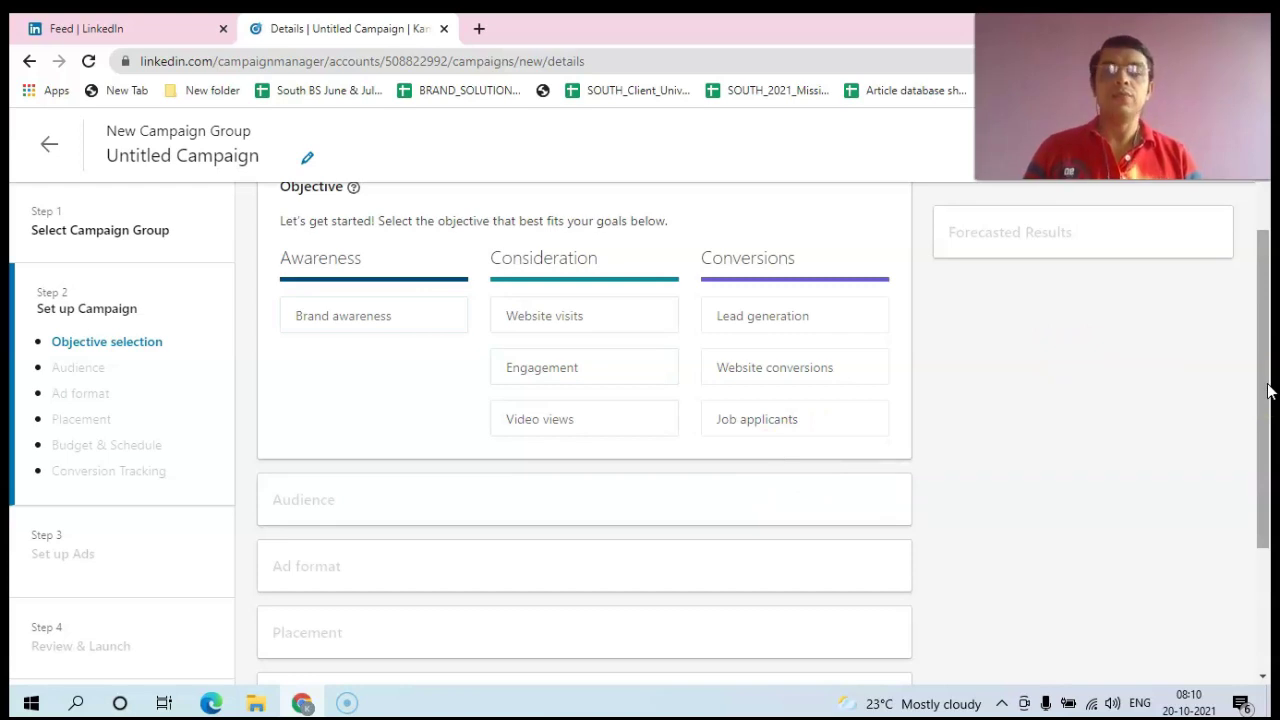
pyautogui.moveTo(775, 375)
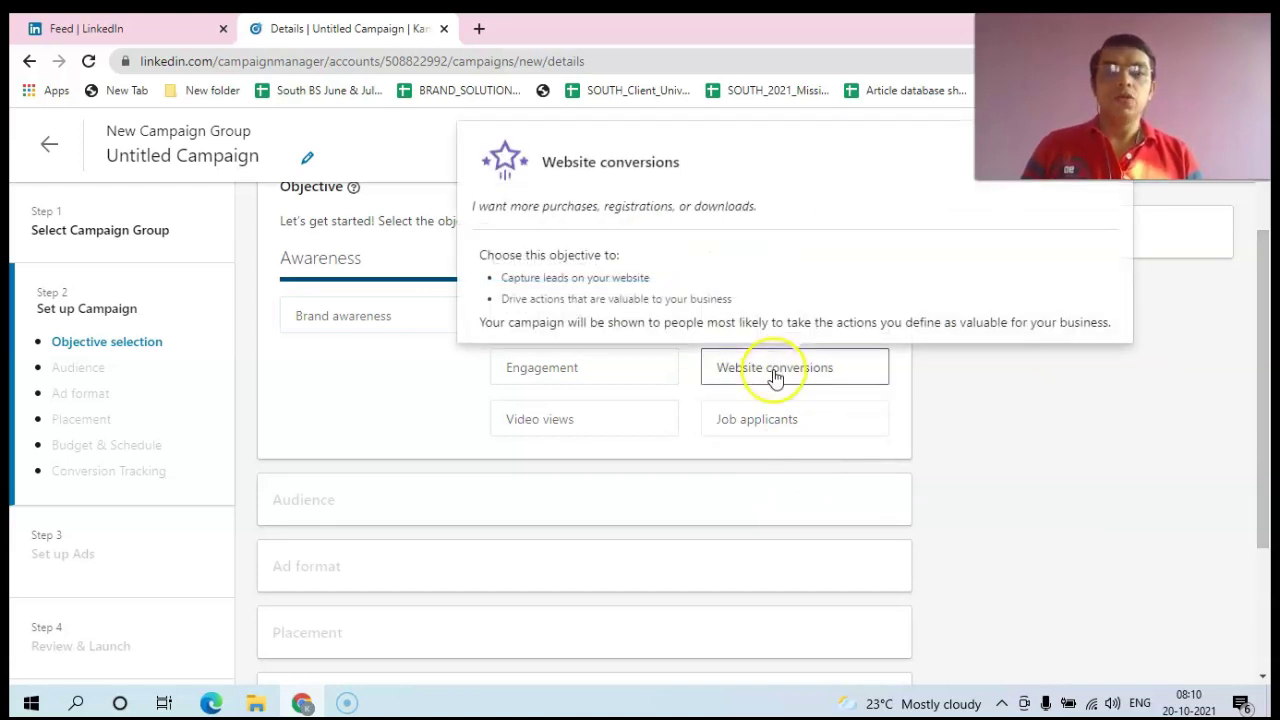
pyautogui.click(775, 377)
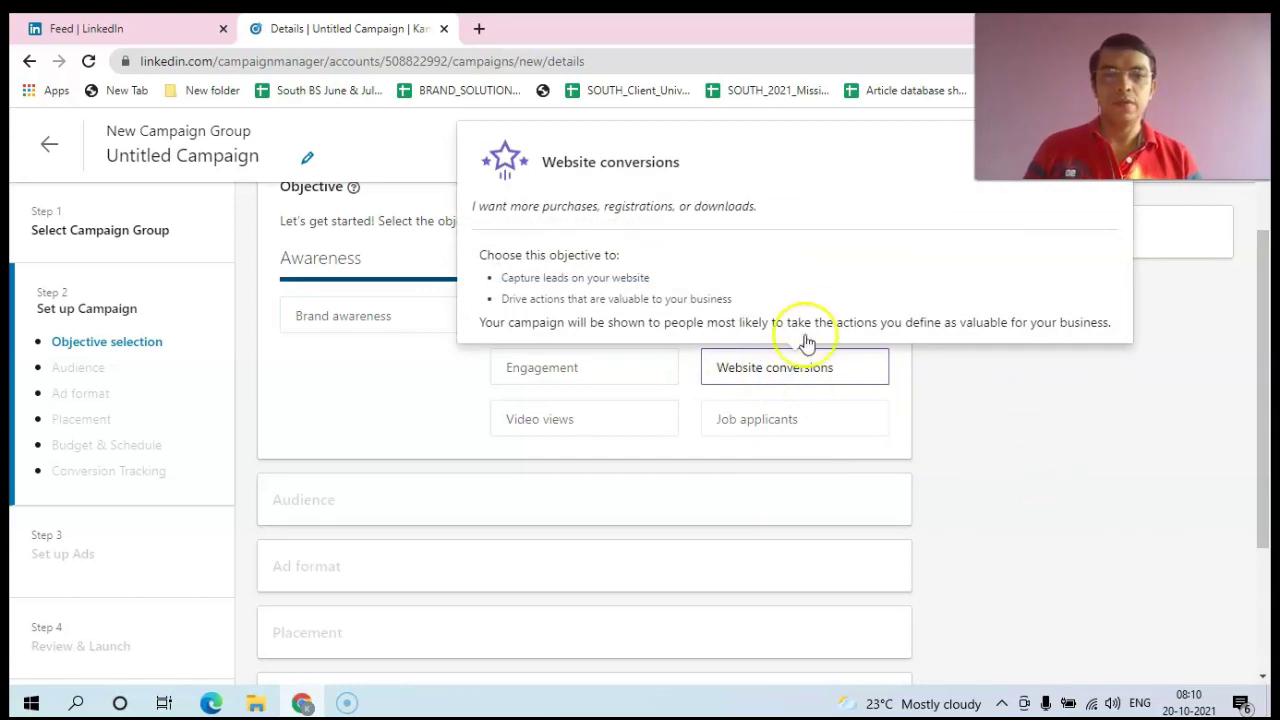
pyautogui.click(820, 373)
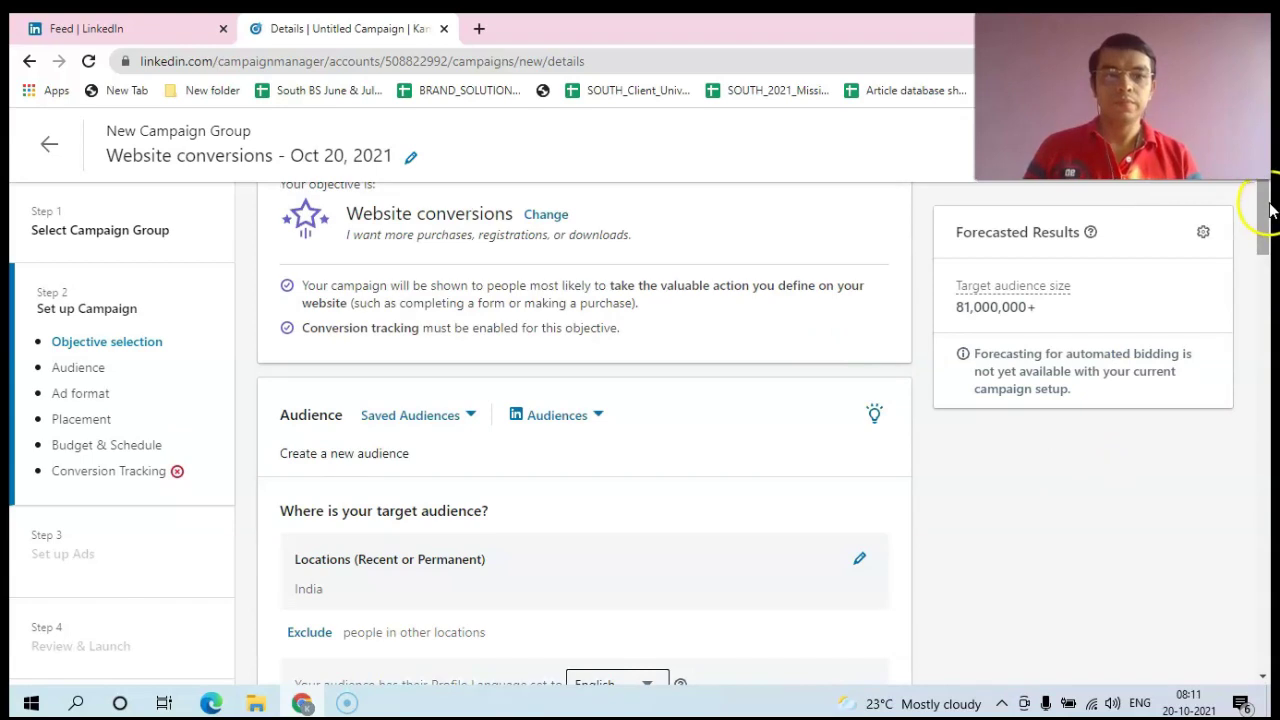
# Step: Review the objective summary with its conversion tracking note, and look through the saved audiences and the LinkedIn audiences
pyautogui.scroll(3, 1266, 190)
pyautogui.scroll(-3, 1266, 190)
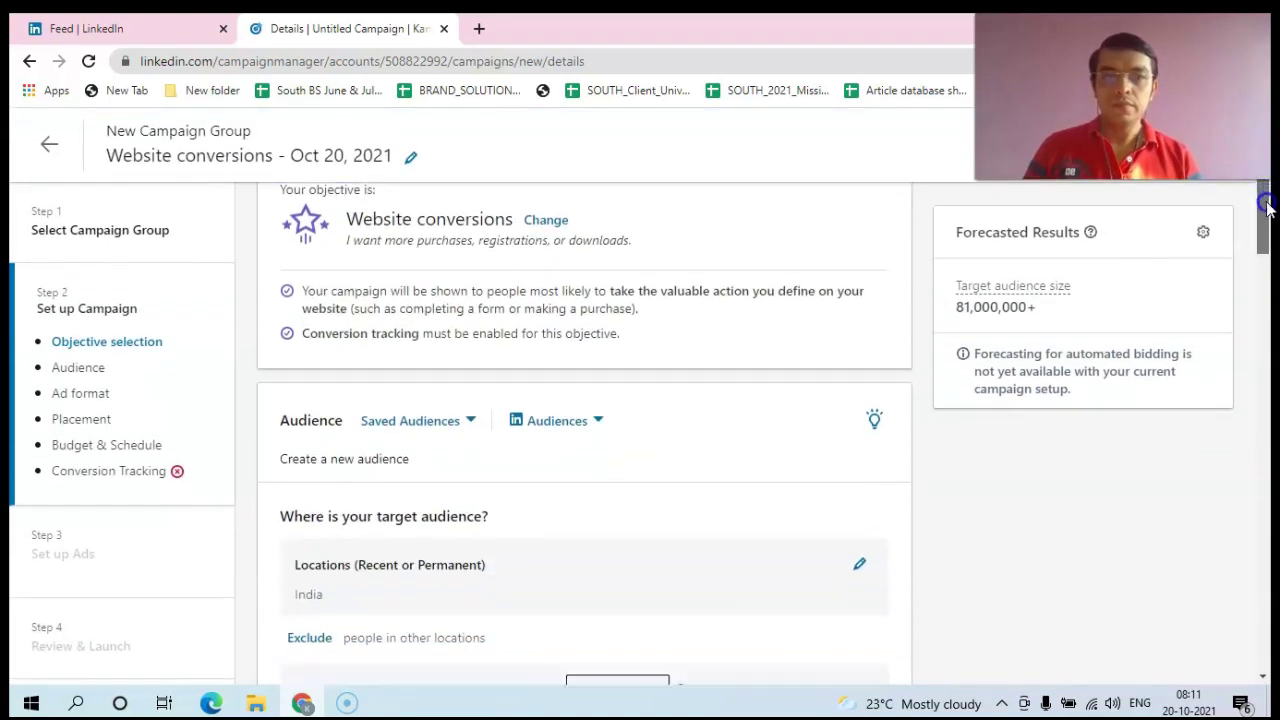
pyautogui.moveTo(1270, 232); pyautogui.dragTo(1262, 192)
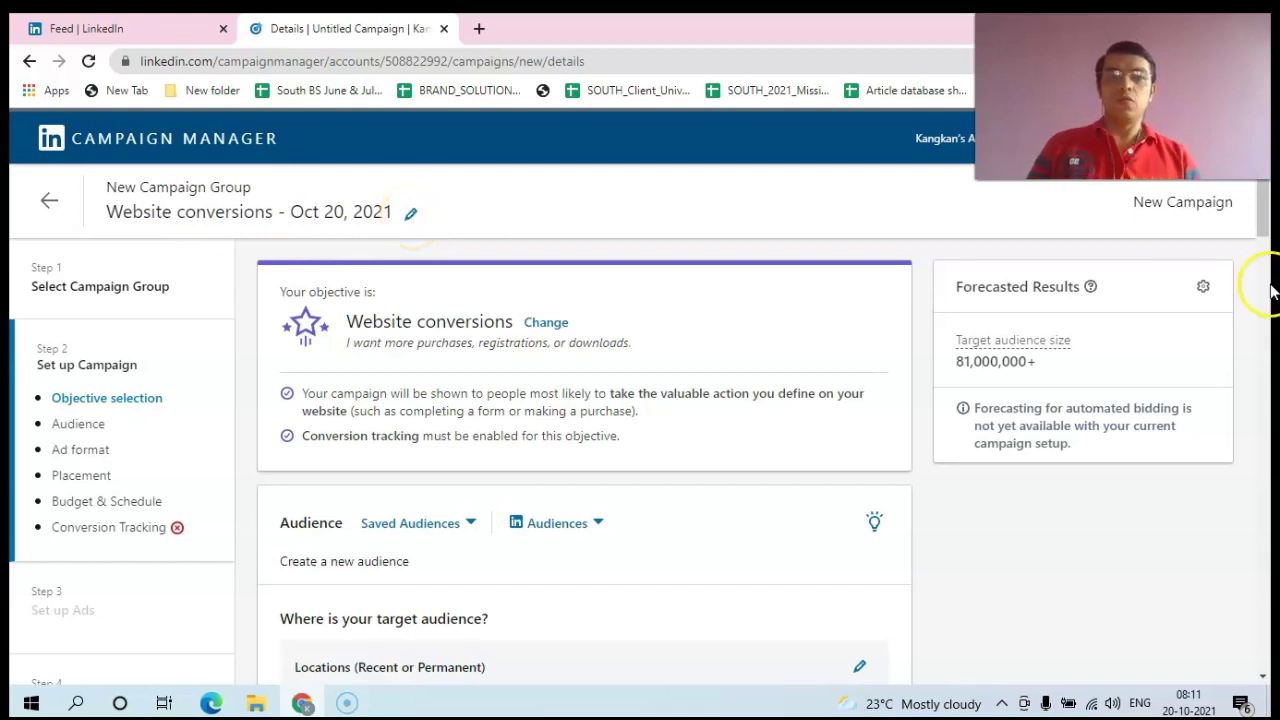
pyautogui.moveTo(1260, 229); pyautogui.dragTo(1263, 250)
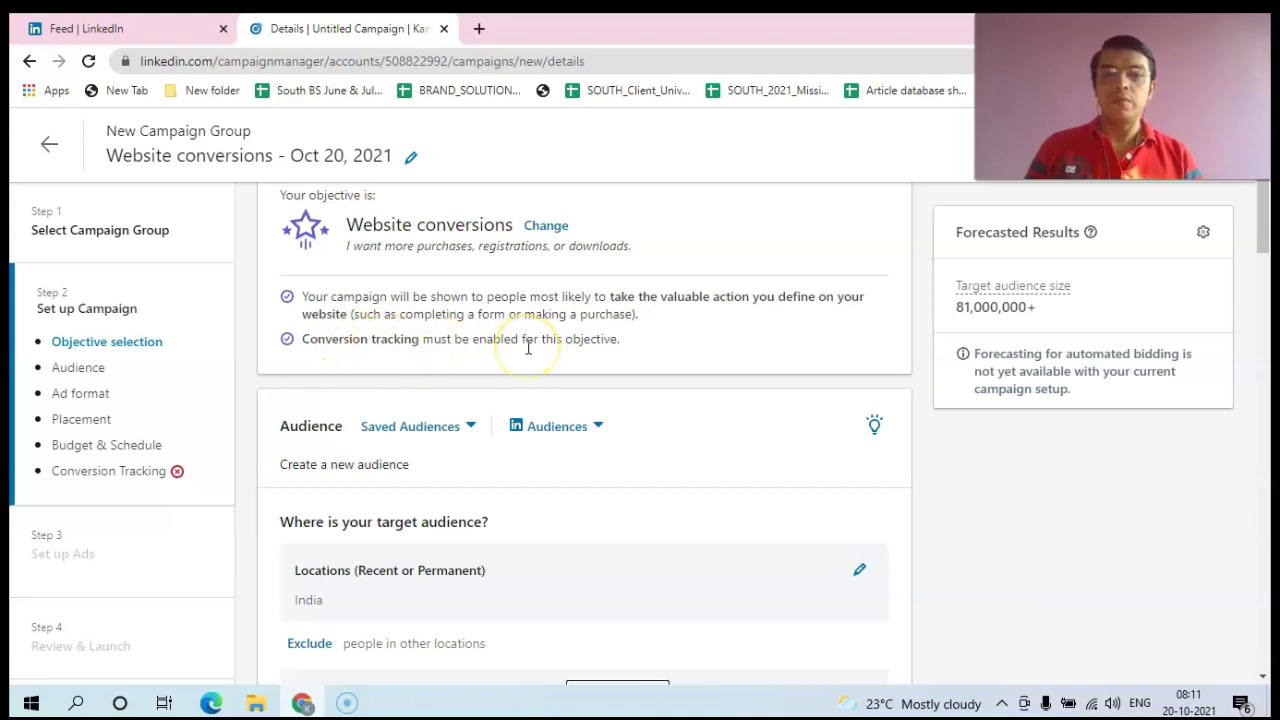
pyautogui.moveTo(1265, 245)
pyautogui.mouseDown()
pyautogui.moveTo(1267, 279)
pyautogui.moveTo(1270, 268)
pyautogui.mouseUp()
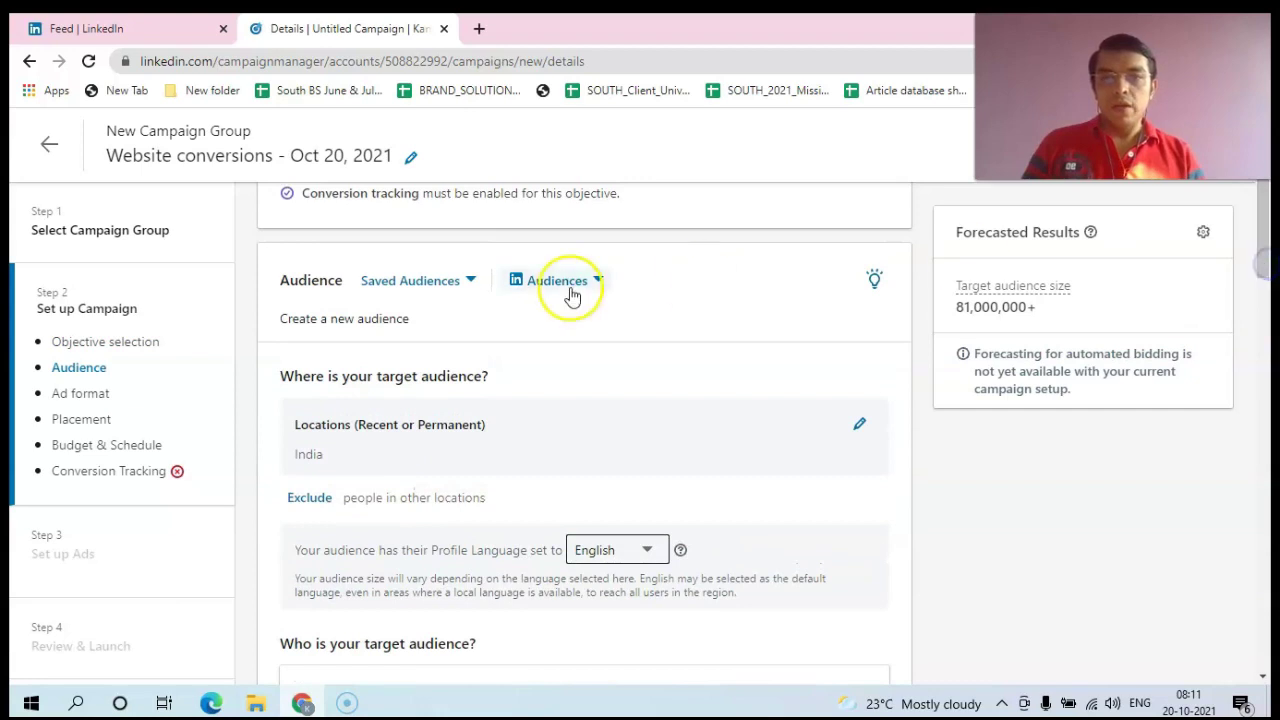
pyautogui.click(469, 281)
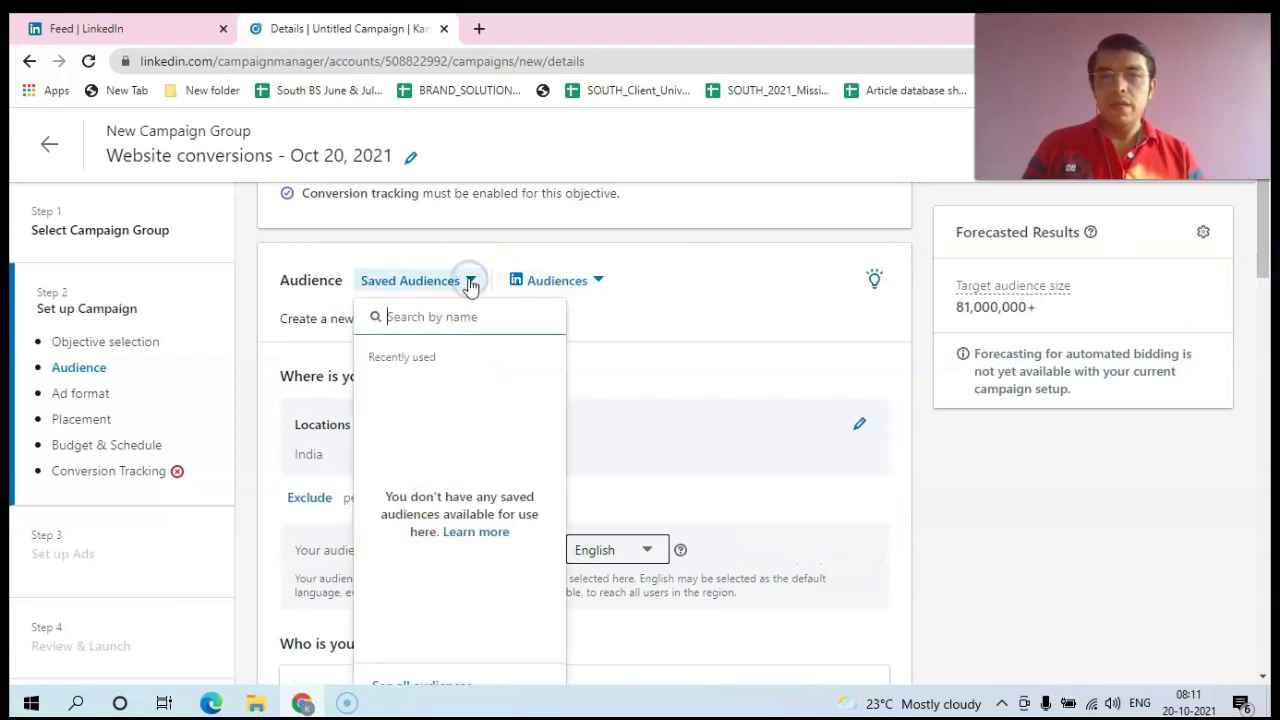
pyautogui.click(469, 281)
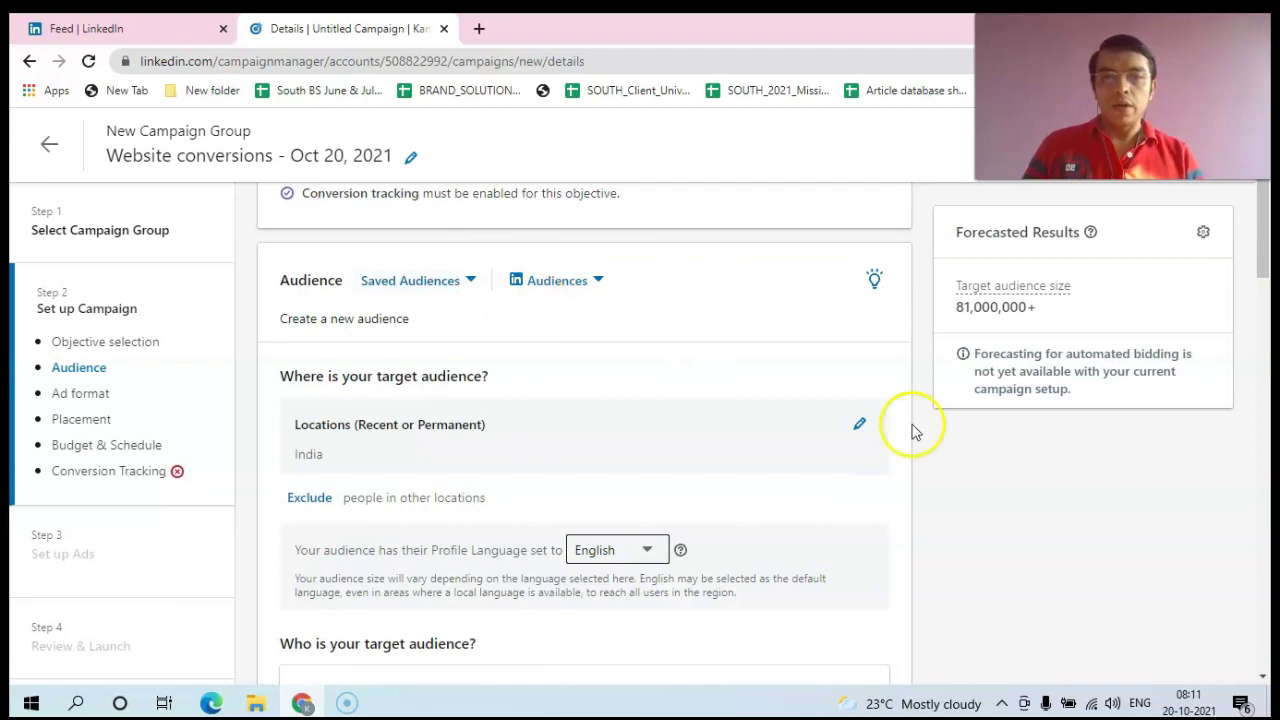
pyautogui.moveTo(1265, 251)
pyautogui.mouseDown()
pyautogui.moveTo(1265, 285)
pyautogui.moveTo(1265, 257)
pyautogui.mouseUp()
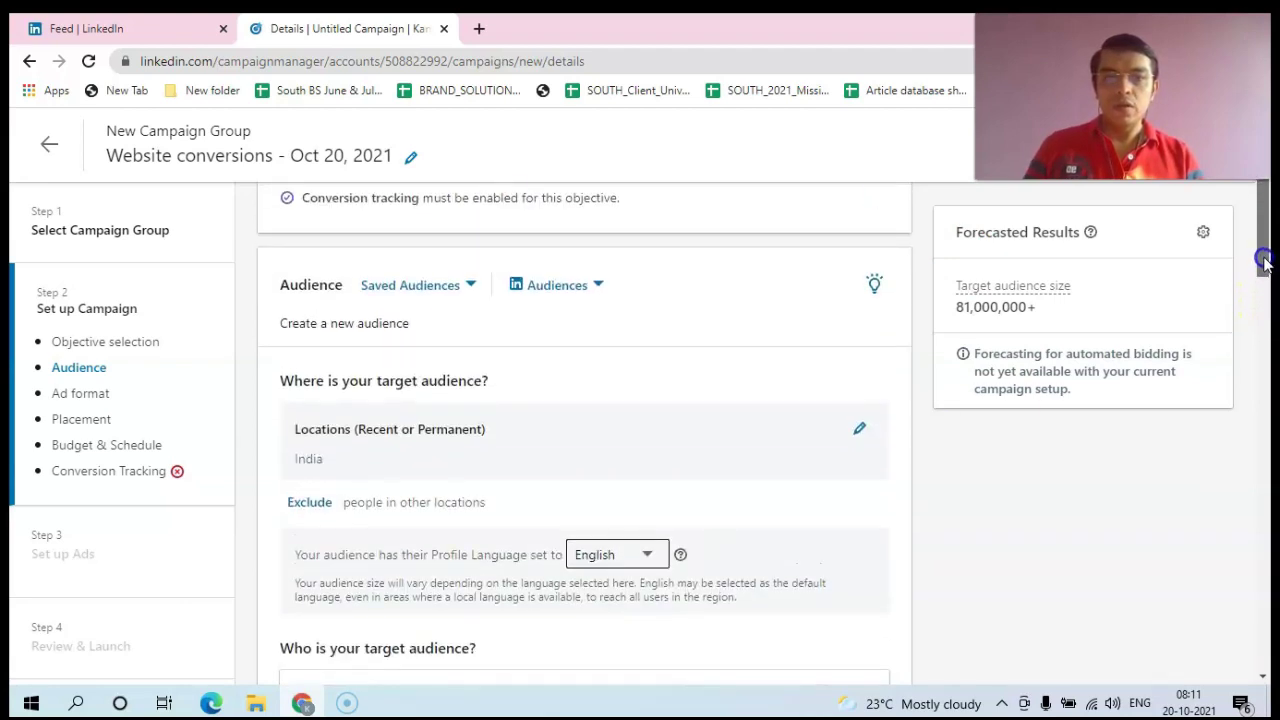
pyautogui.click(598, 286)
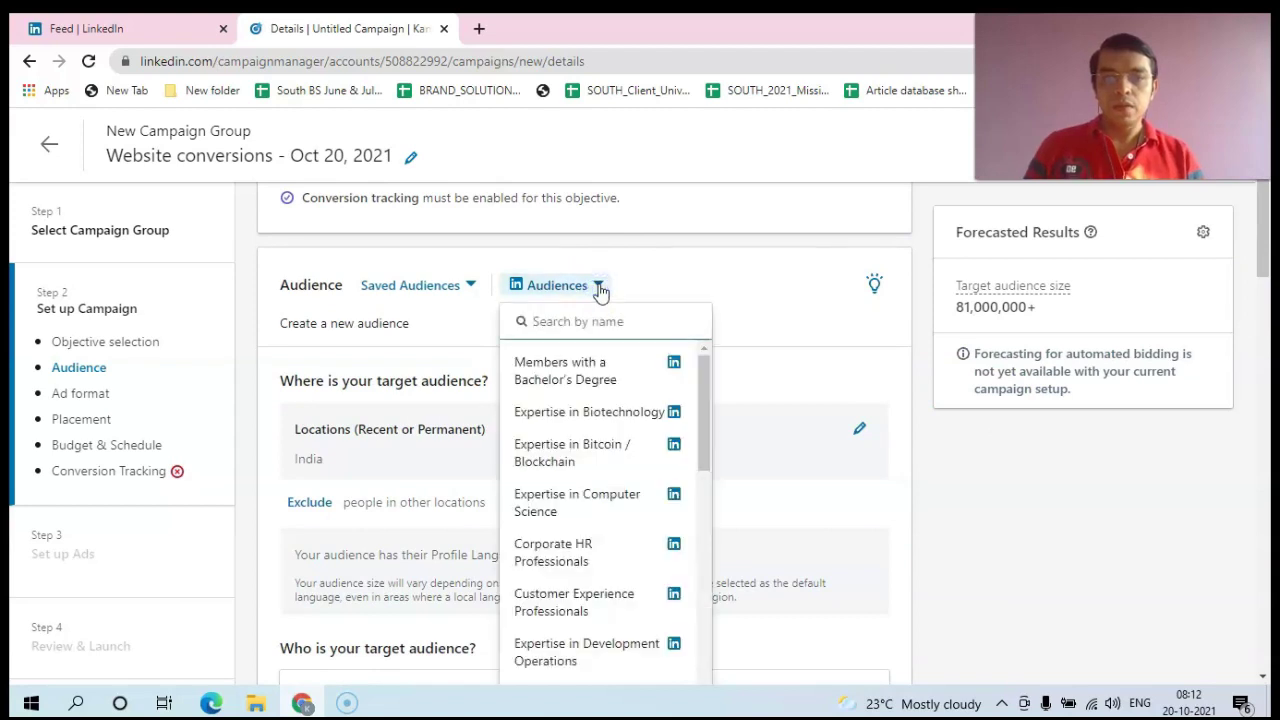
pyautogui.click(598, 287)
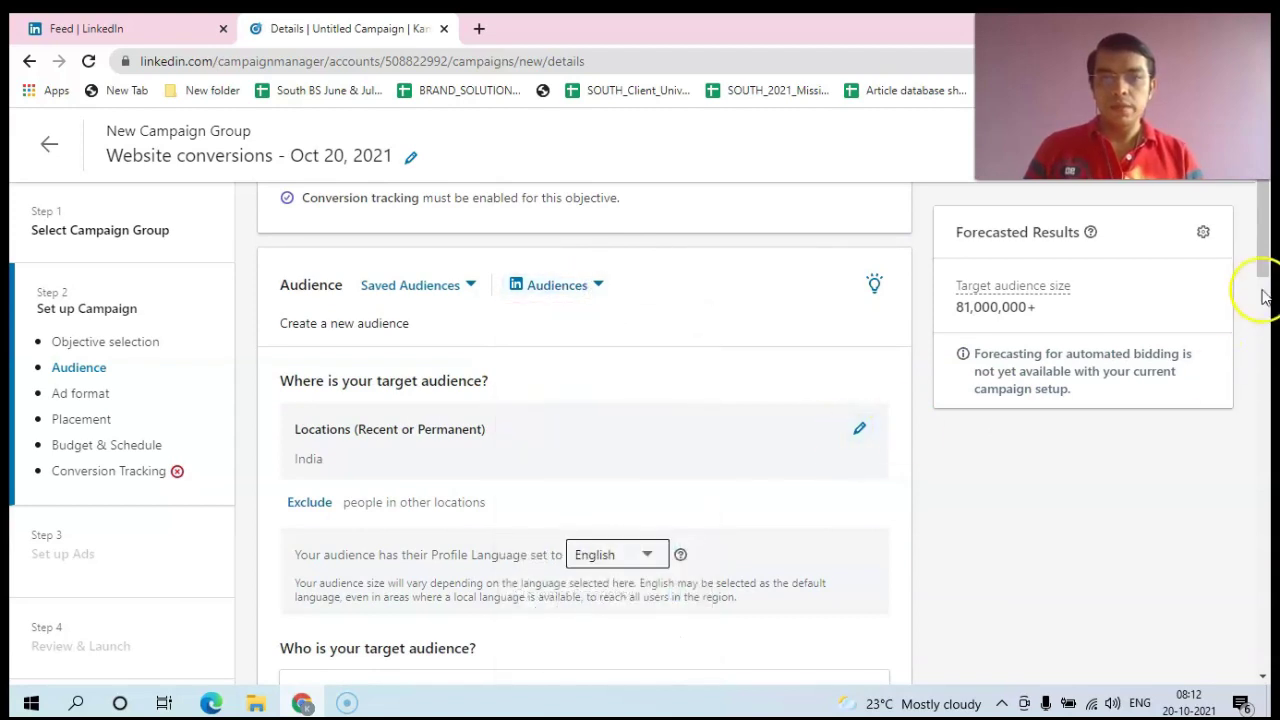
# Step: Examine the target location, profile language and matched audience types, including Lookalike and List upload
pyautogui.moveTo(1262, 252)
pyautogui.mouseDown()
pyautogui.moveTo(1263, 292)
pyautogui.moveTo(1263, 277)
pyautogui.mouseUp()
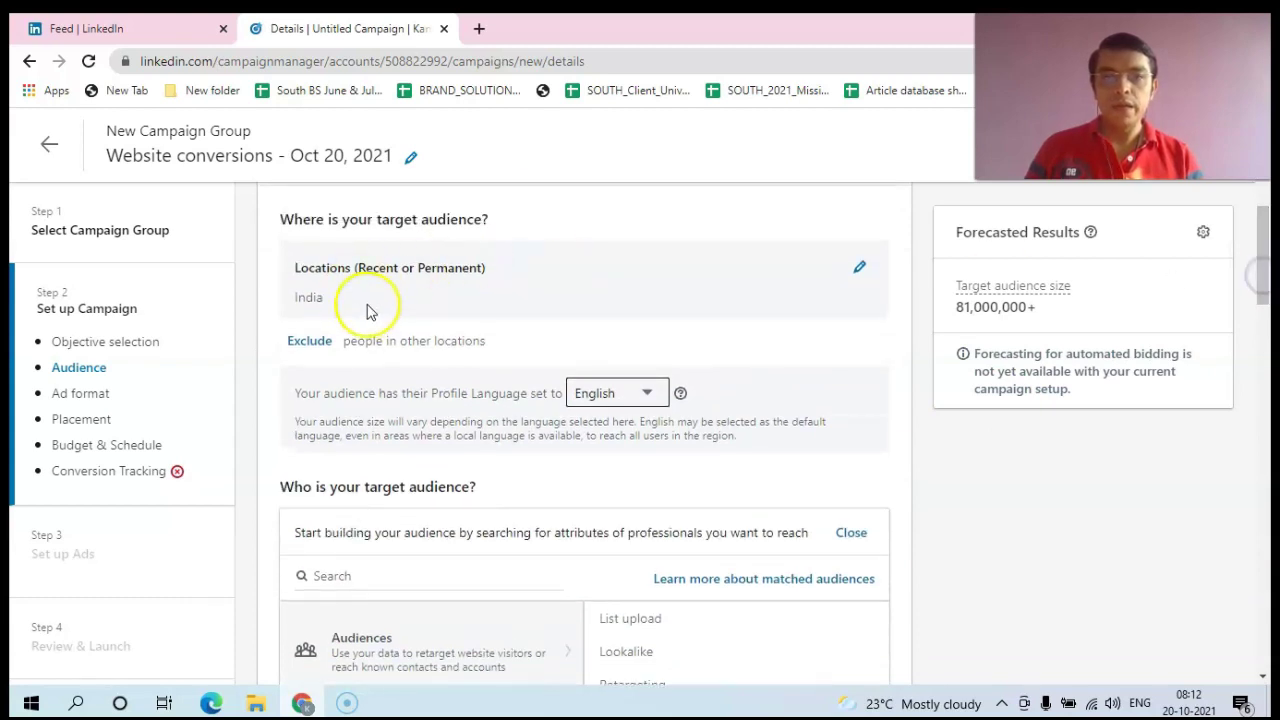
pyautogui.moveTo(1262, 250); pyautogui.dragTo(1267, 268)
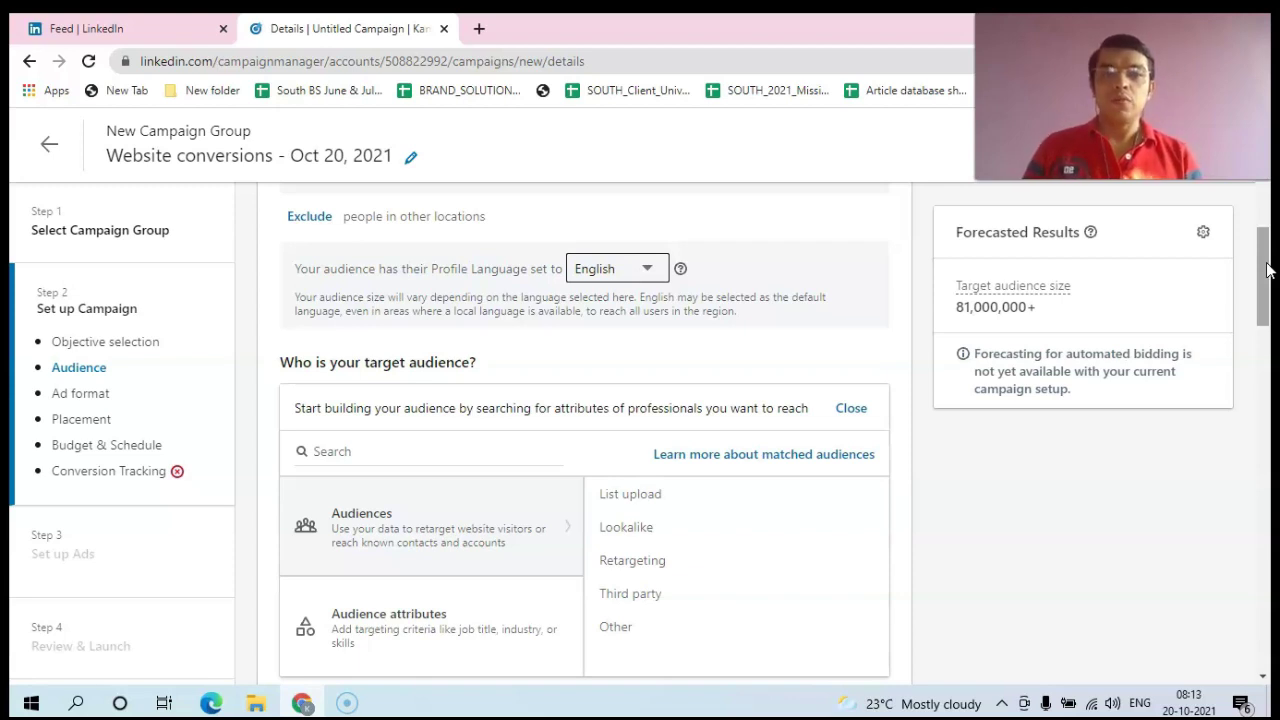
pyautogui.moveTo(1268, 270); pyautogui.dragTo(1270, 297)
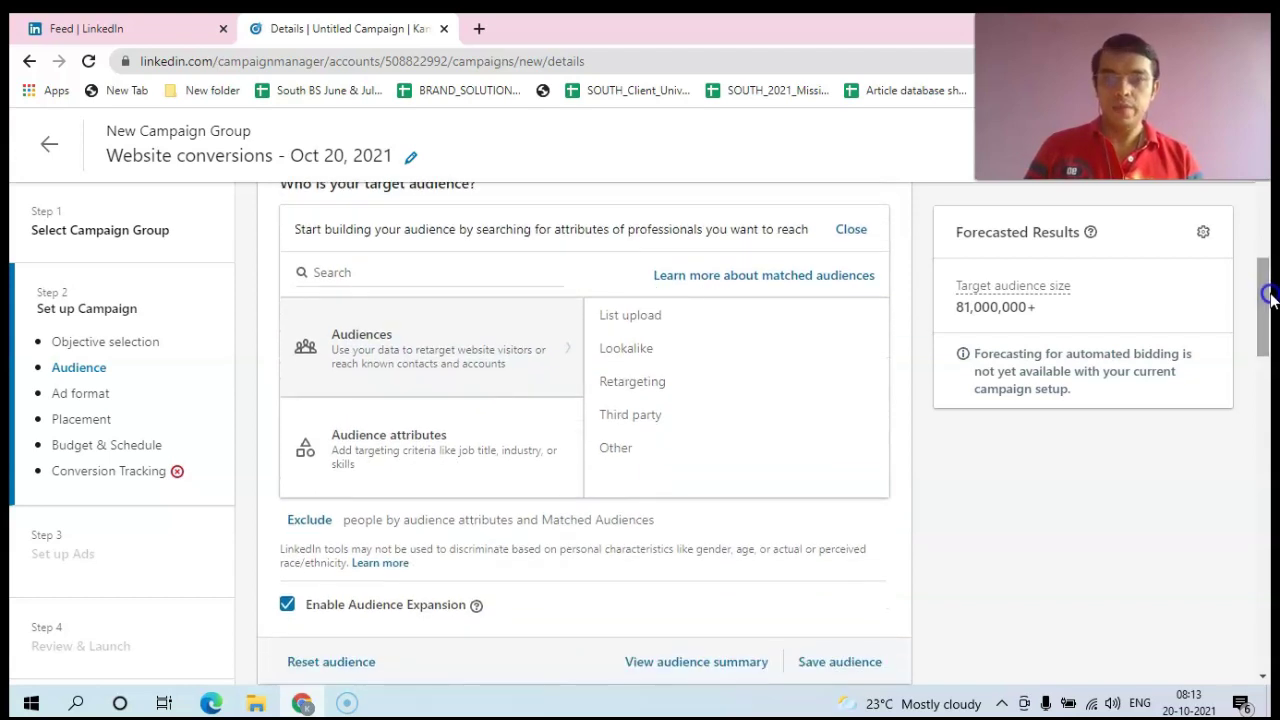
pyautogui.click(640, 348)
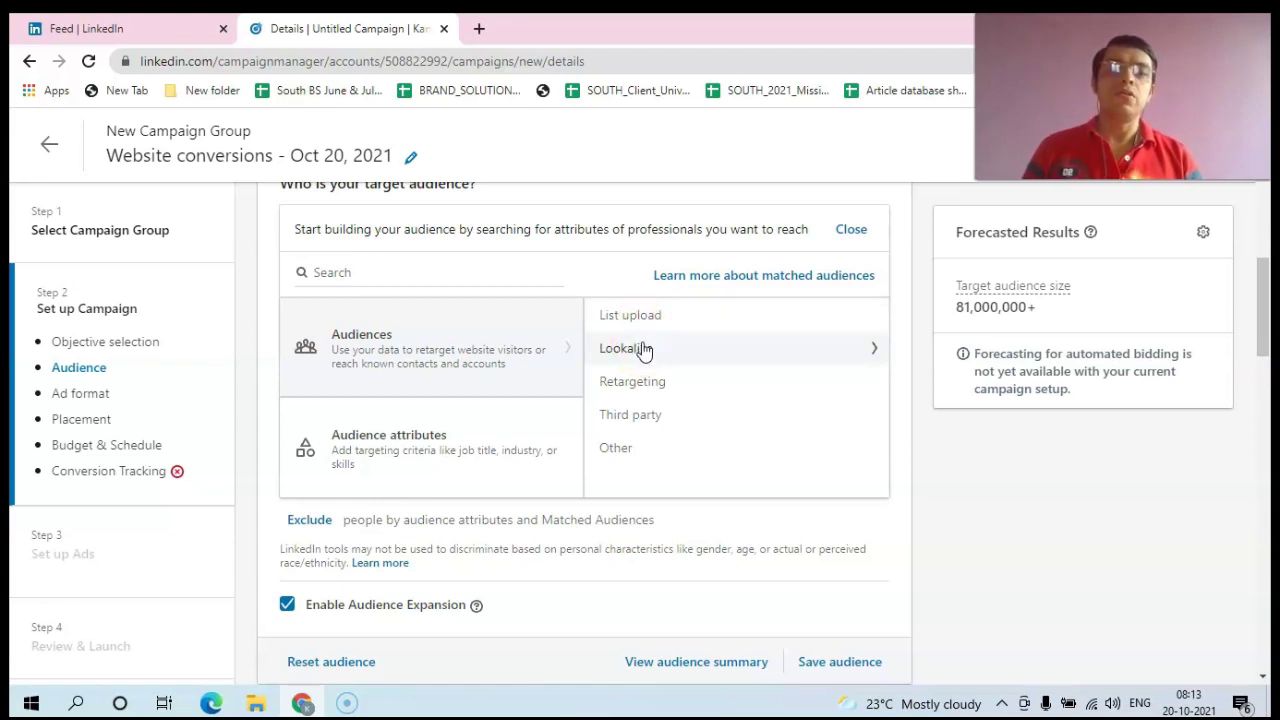
pyautogui.click(645, 323)
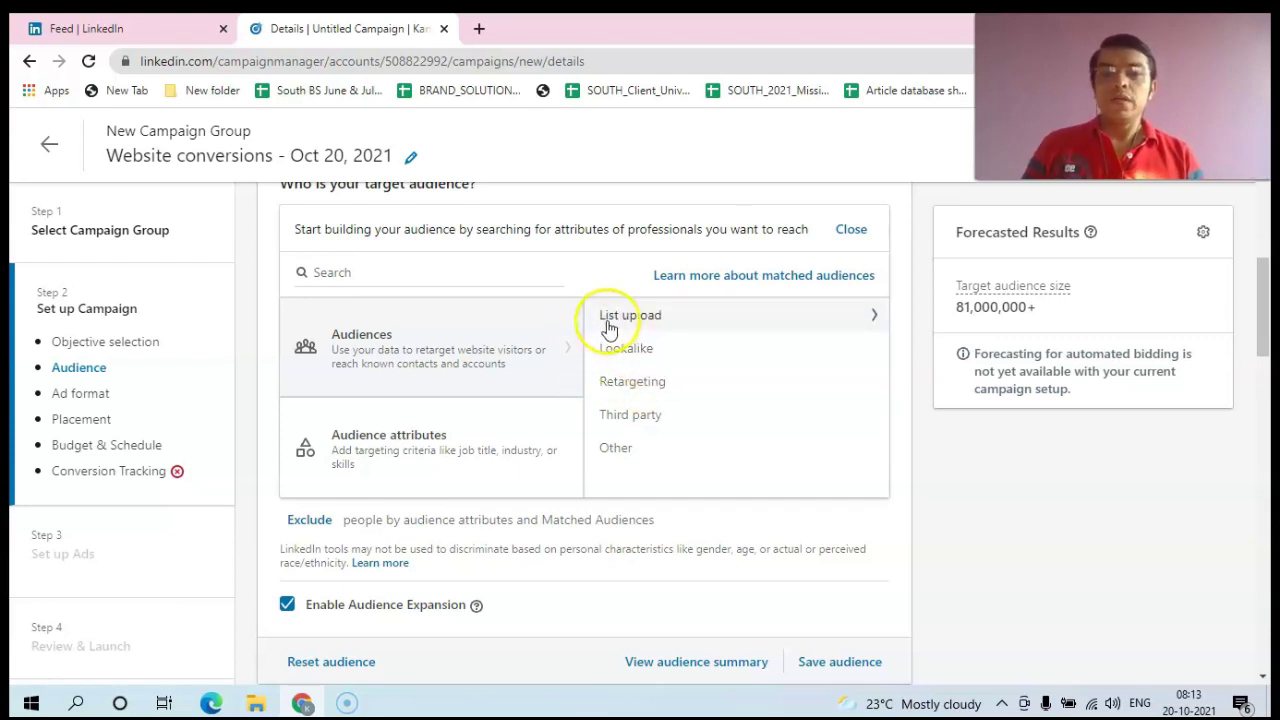
# Step: Examine the descriptions of the Company, Demographics, Education and Job Experience audience attributes
pyautogui.click(427, 458)
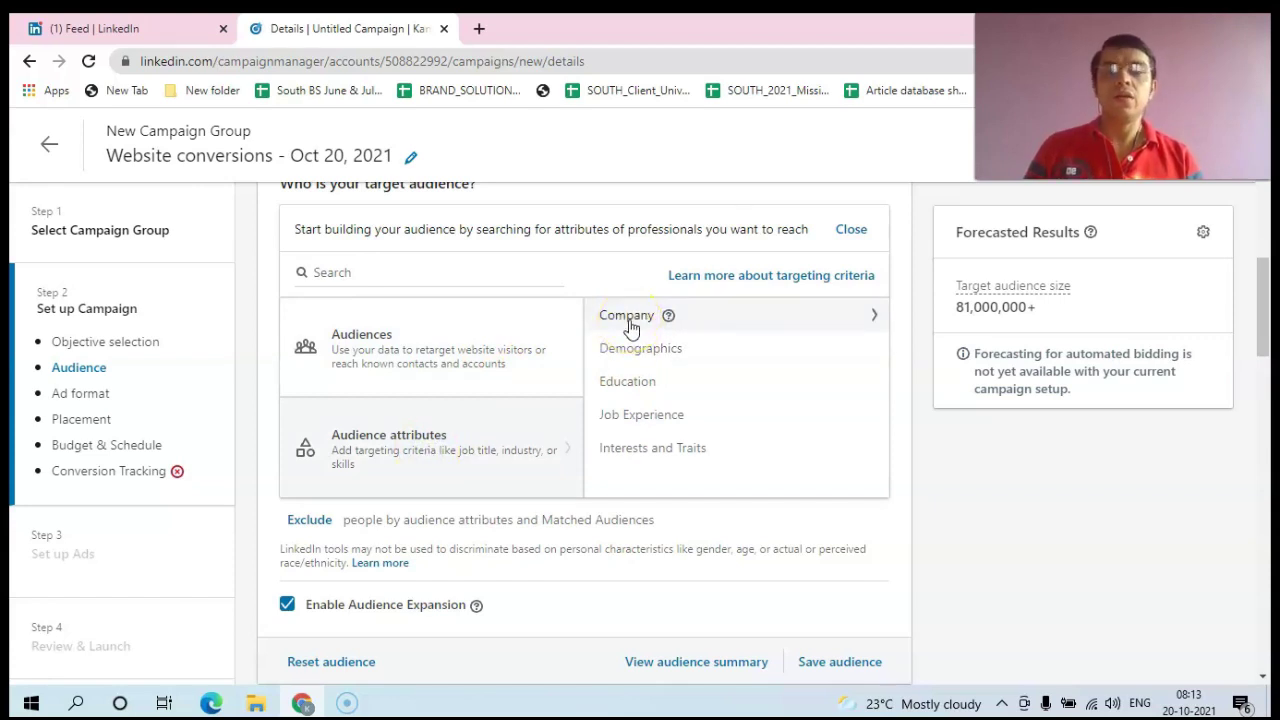
pyautogui.click(871, 322)
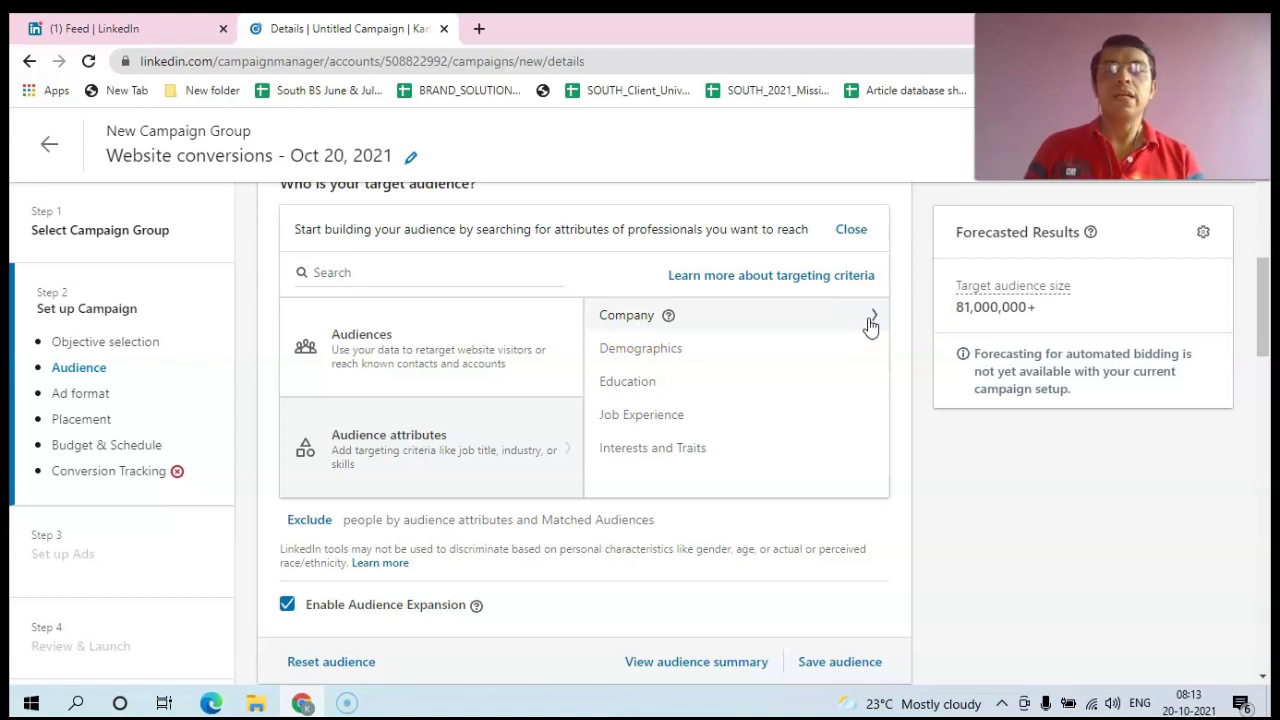
pyautogui.click(670, 322)
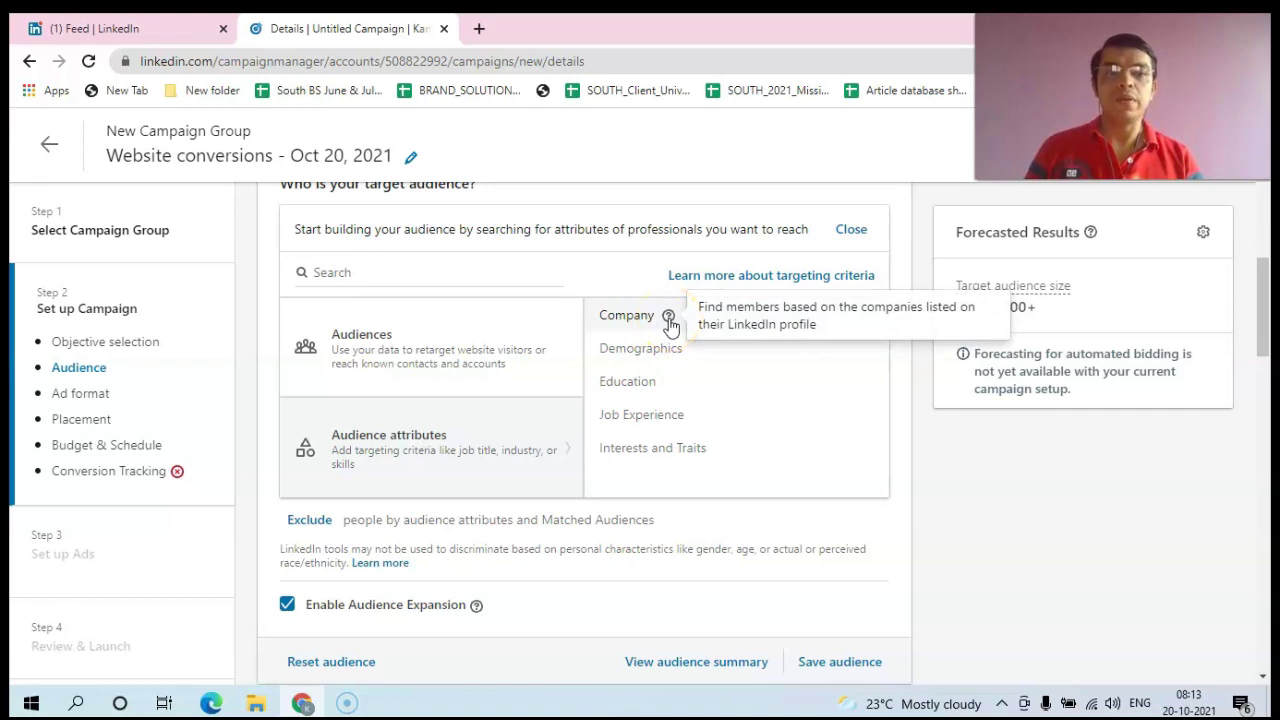
pyautogui.click(695, 351)
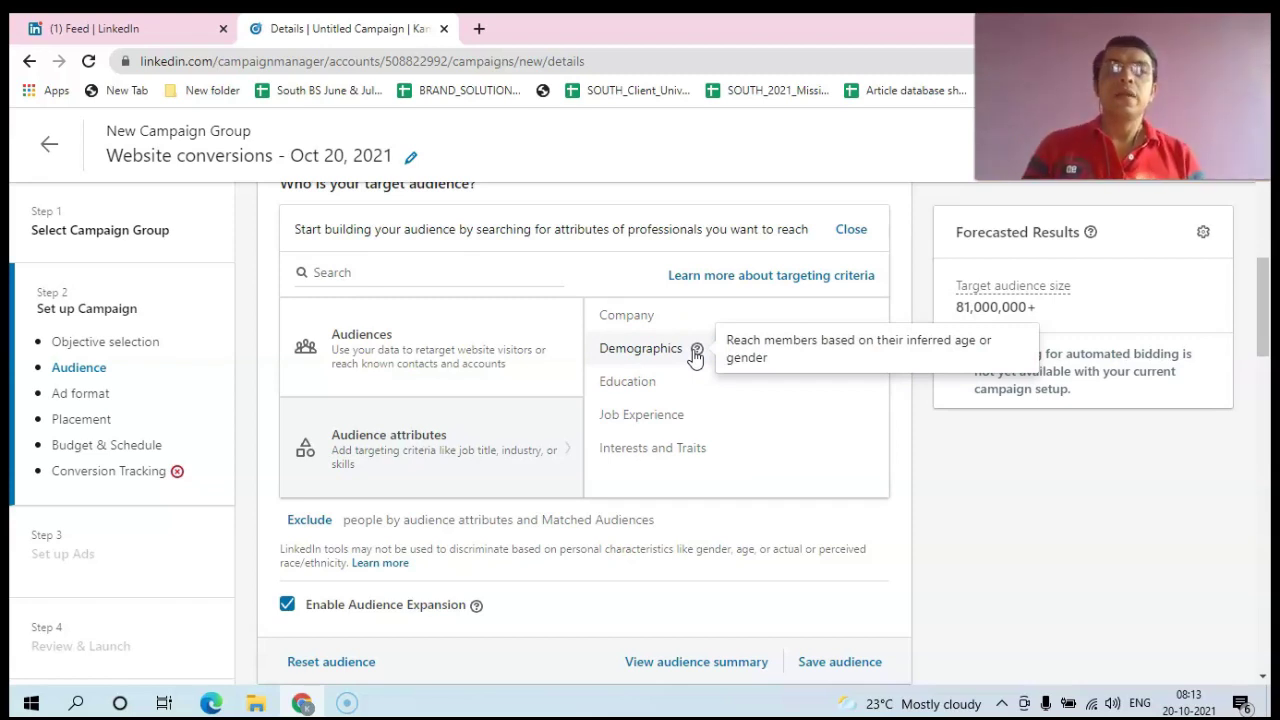
pyautogui.click(669, 389)
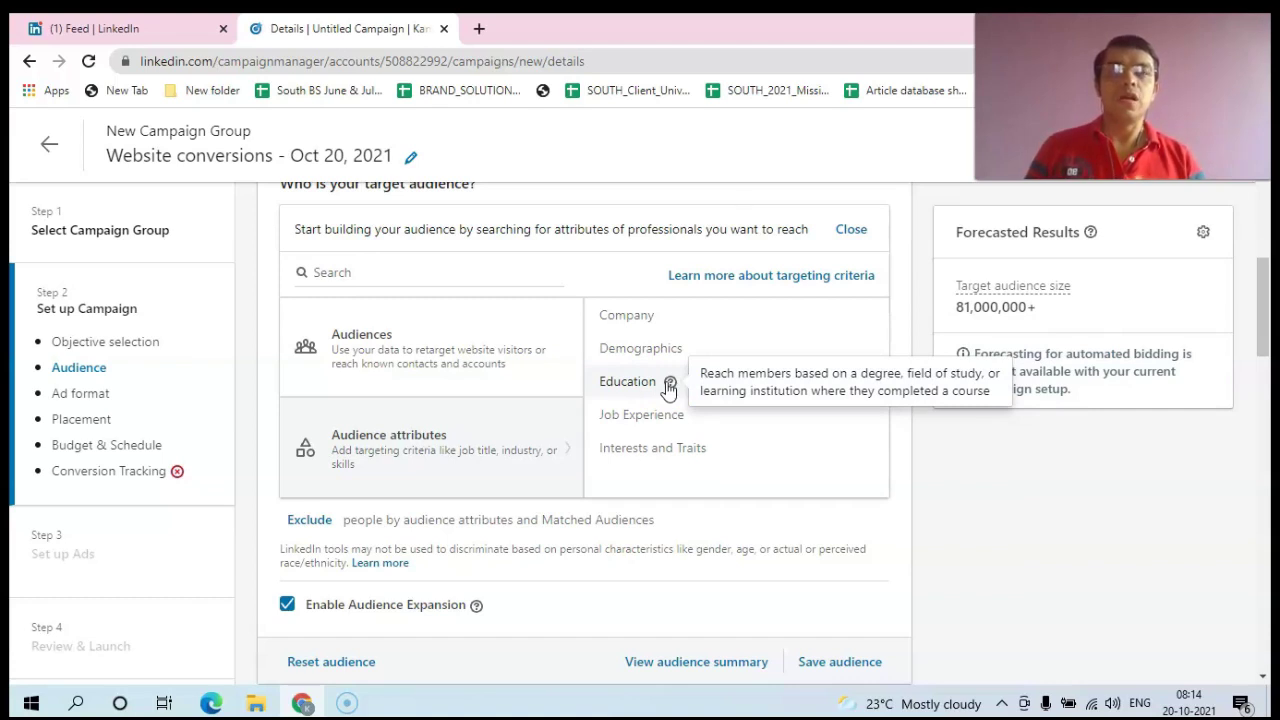
pyautogui.moveTo(698, 420)
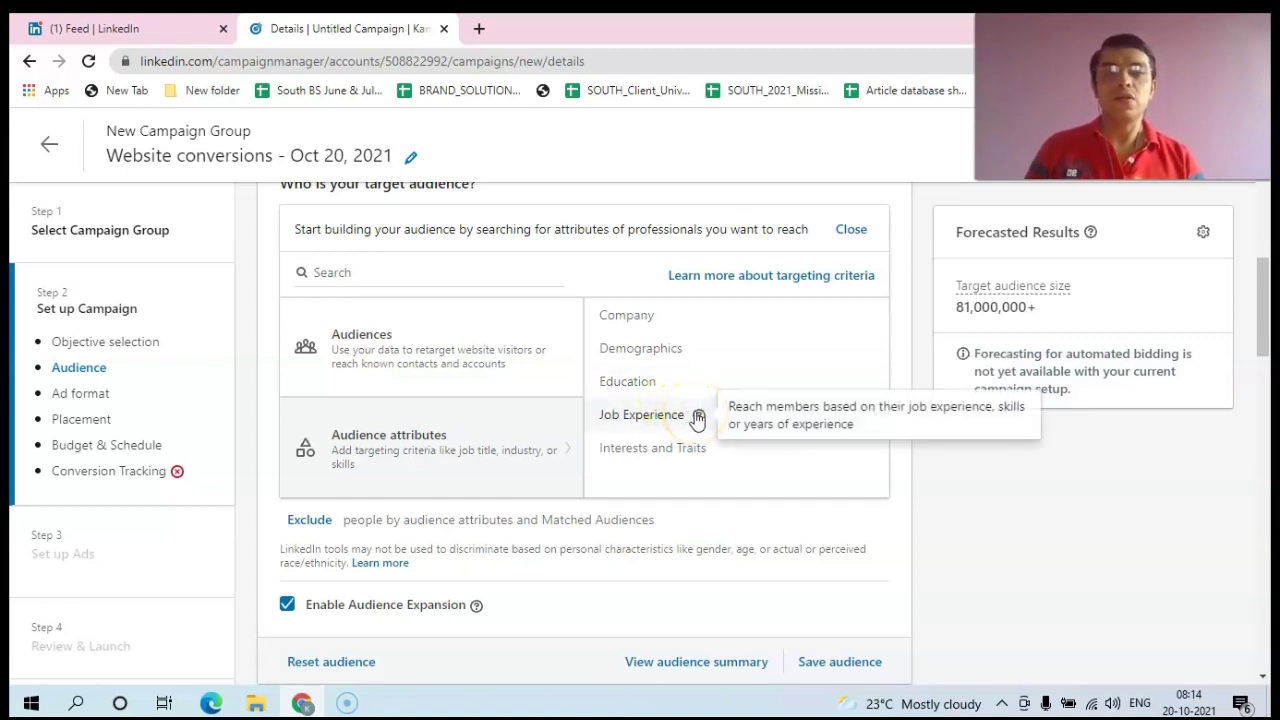
pyautogui.moveTo(720, 455)
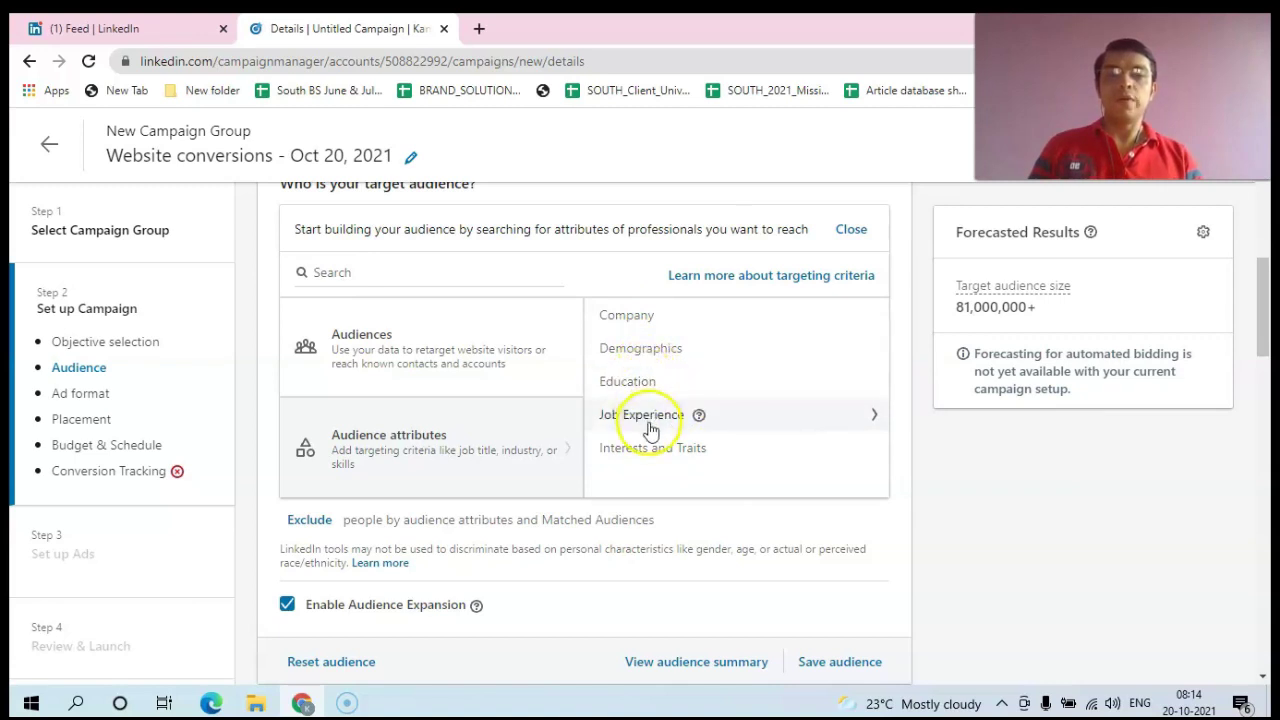
# Step: Search Member Interests under the Interests and Traits attributes for "tennis", and close the attribute picker
pyautogui.click(693, 452)
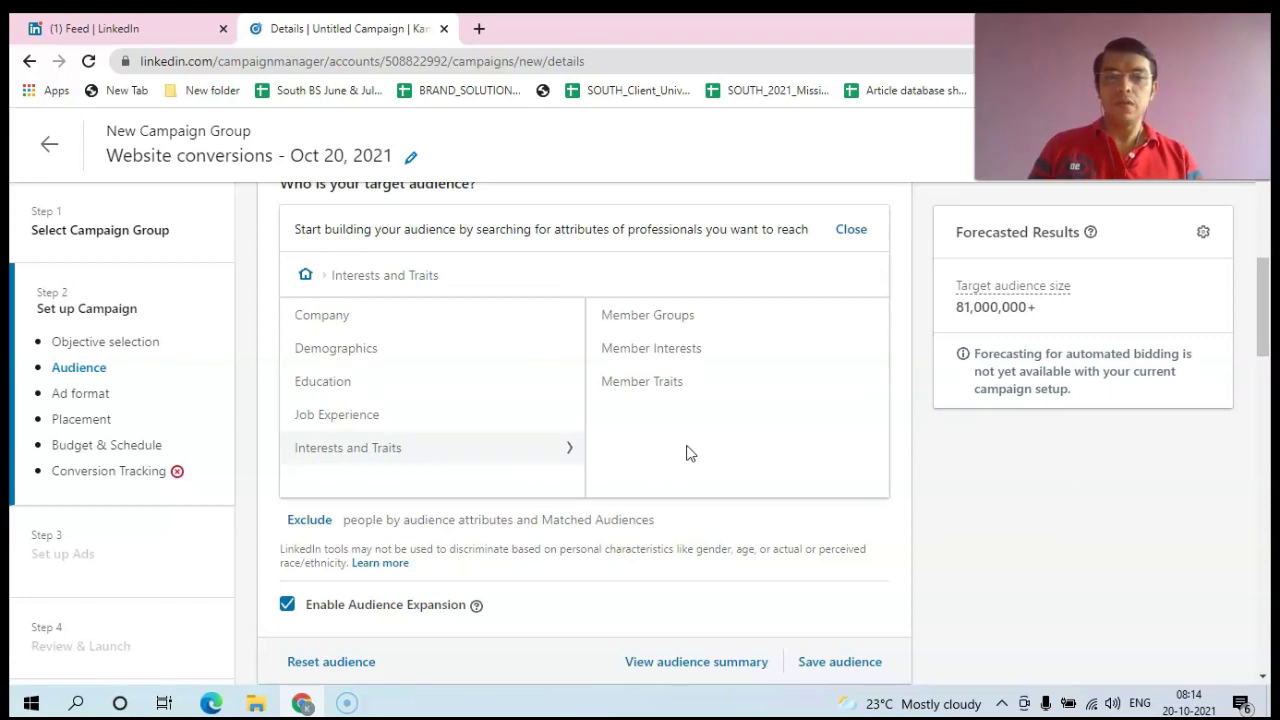
pyautogui.click(380, 277)
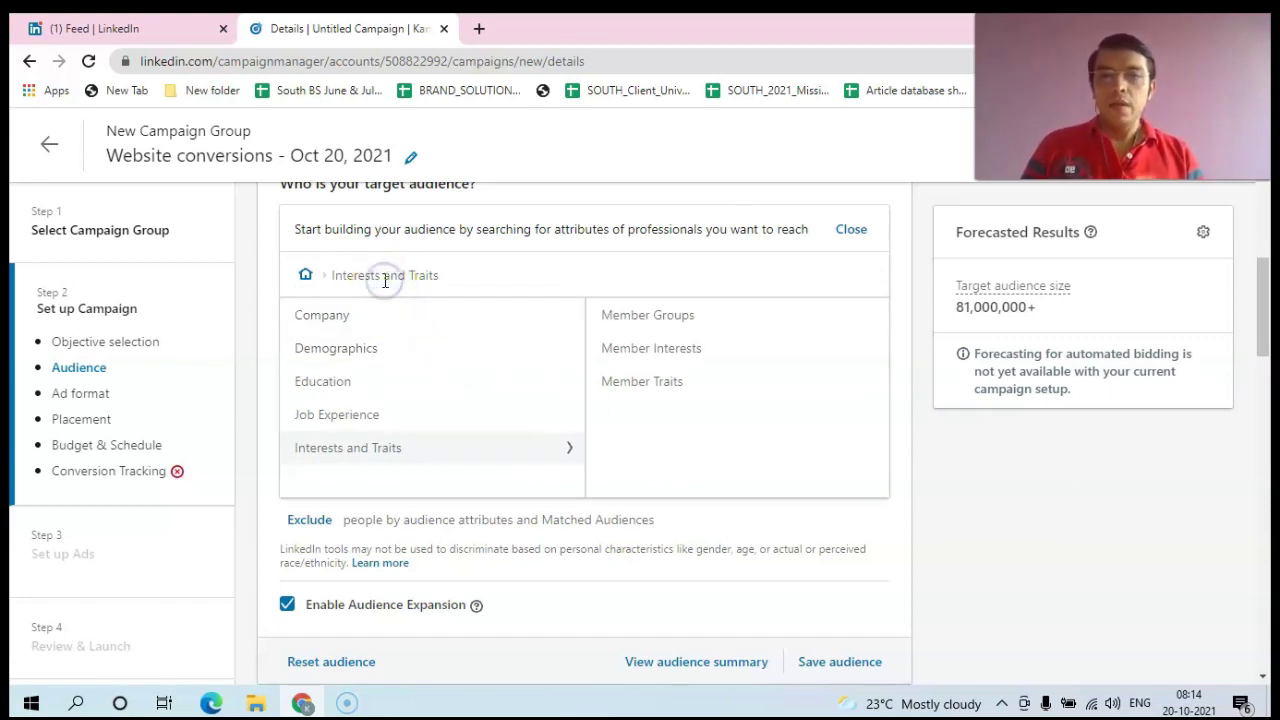
pyautogui.click(428, 274)
pyautogui.click(550, 452)
pyautogui.click(574, 449)
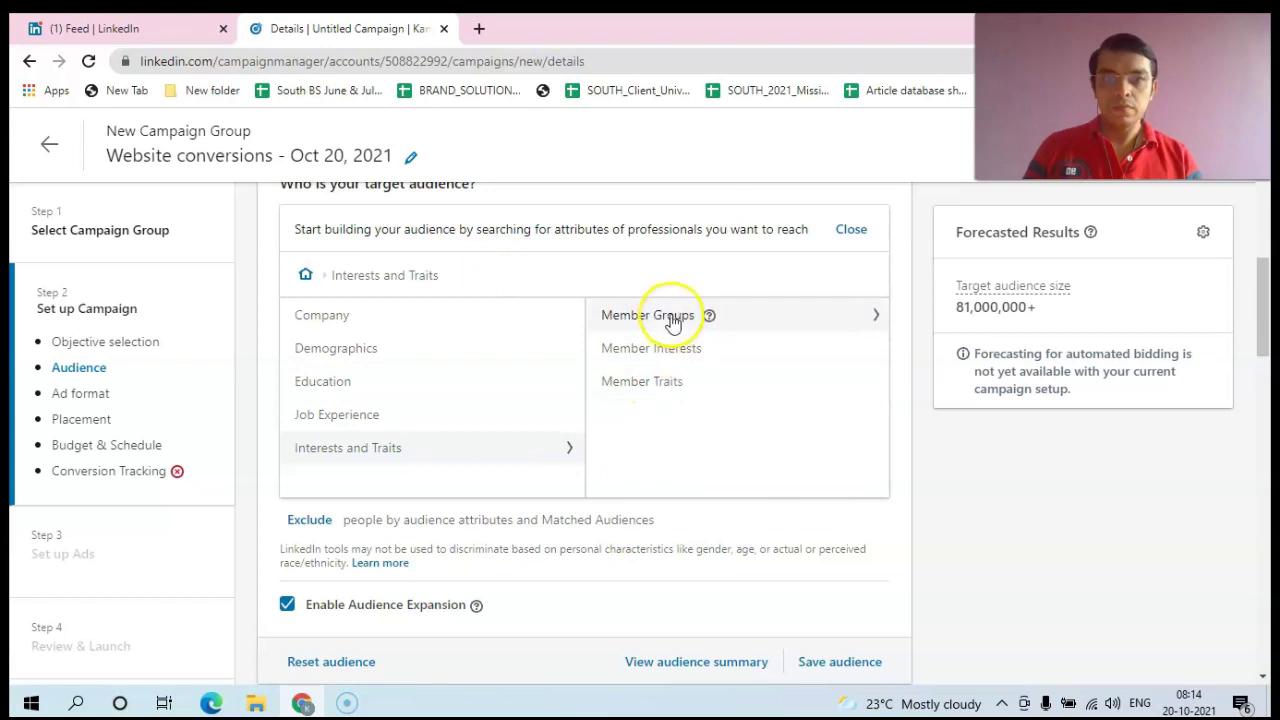
pyautogui.click(689, 352)
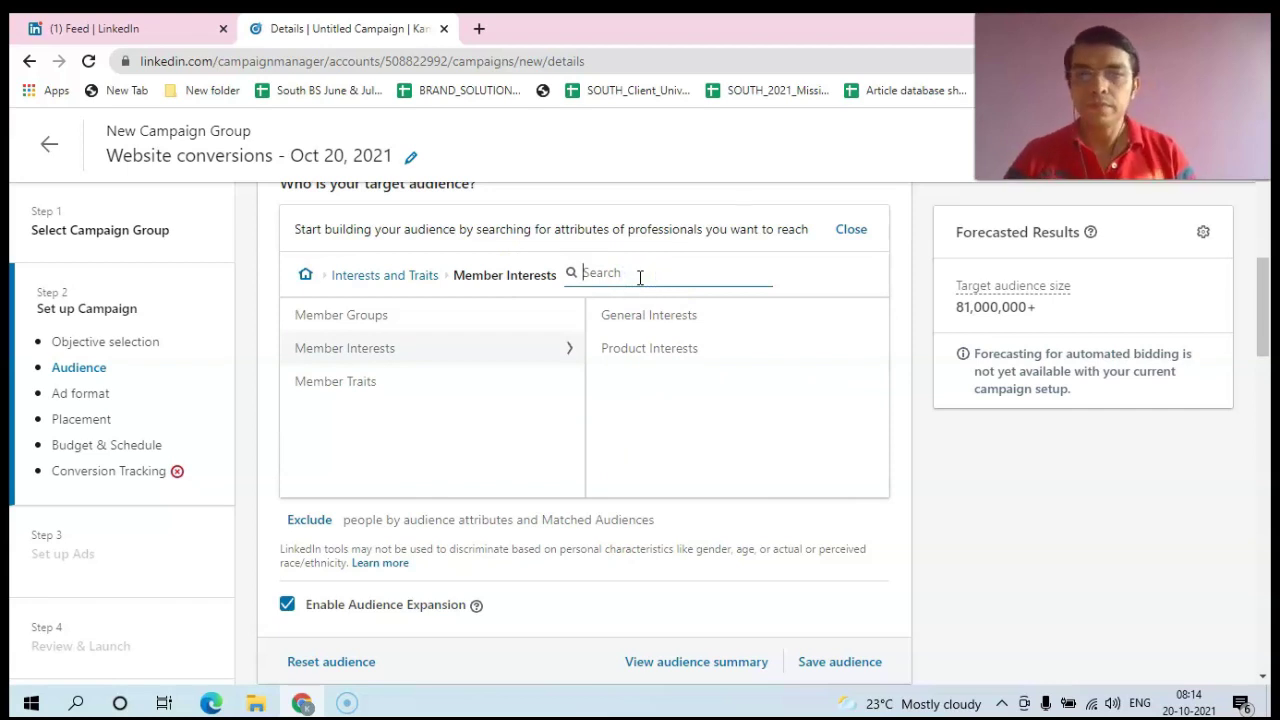
pyautogui.write('te')
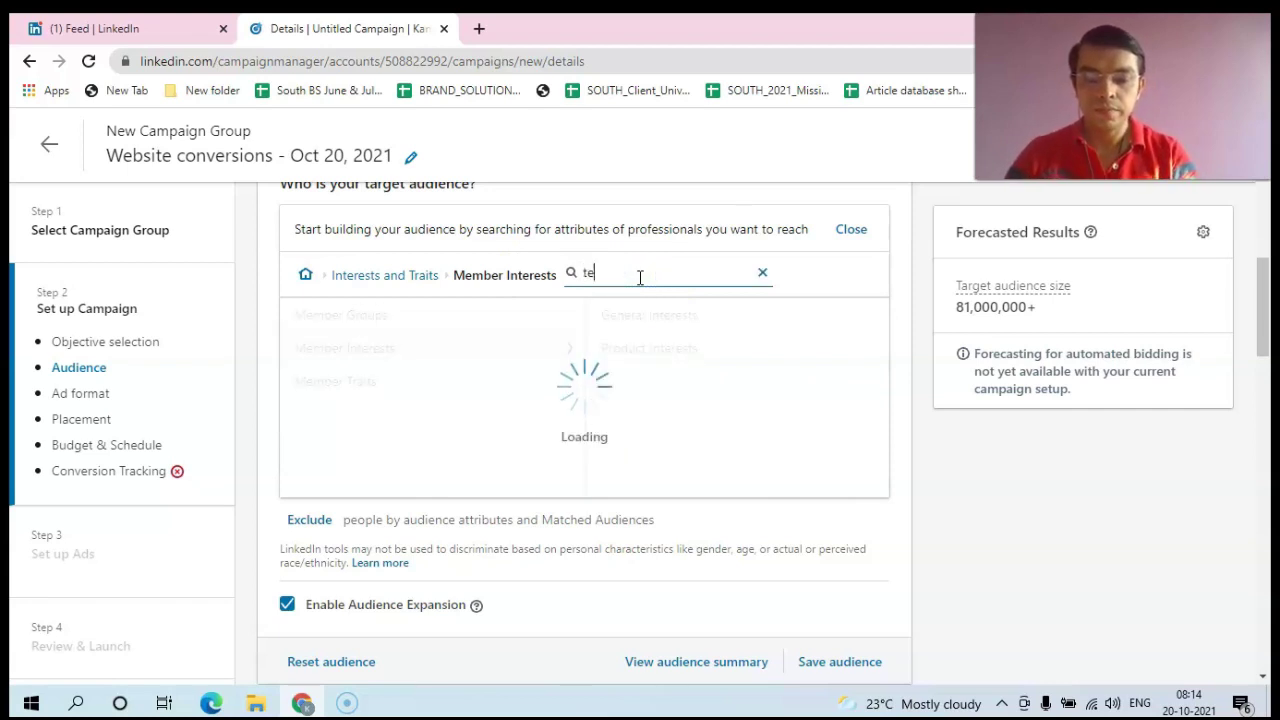
pyautogui.write('nnis')
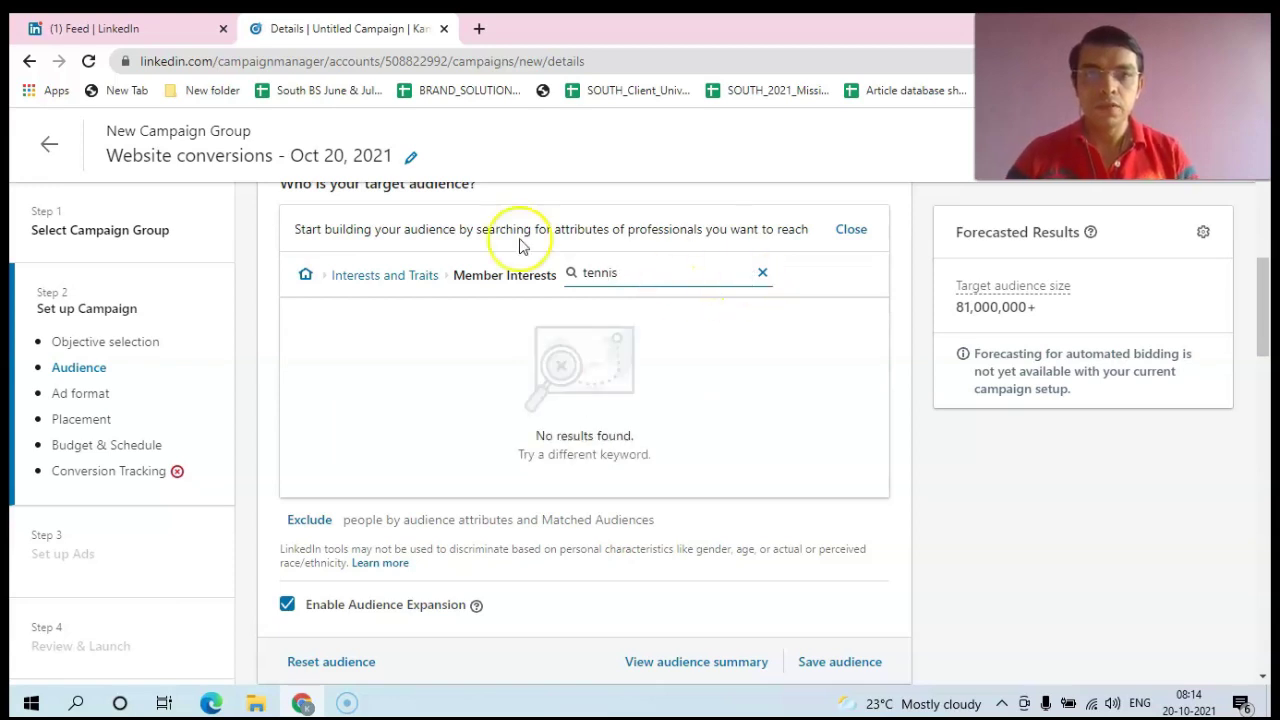
pyautogui.click(855, 231)
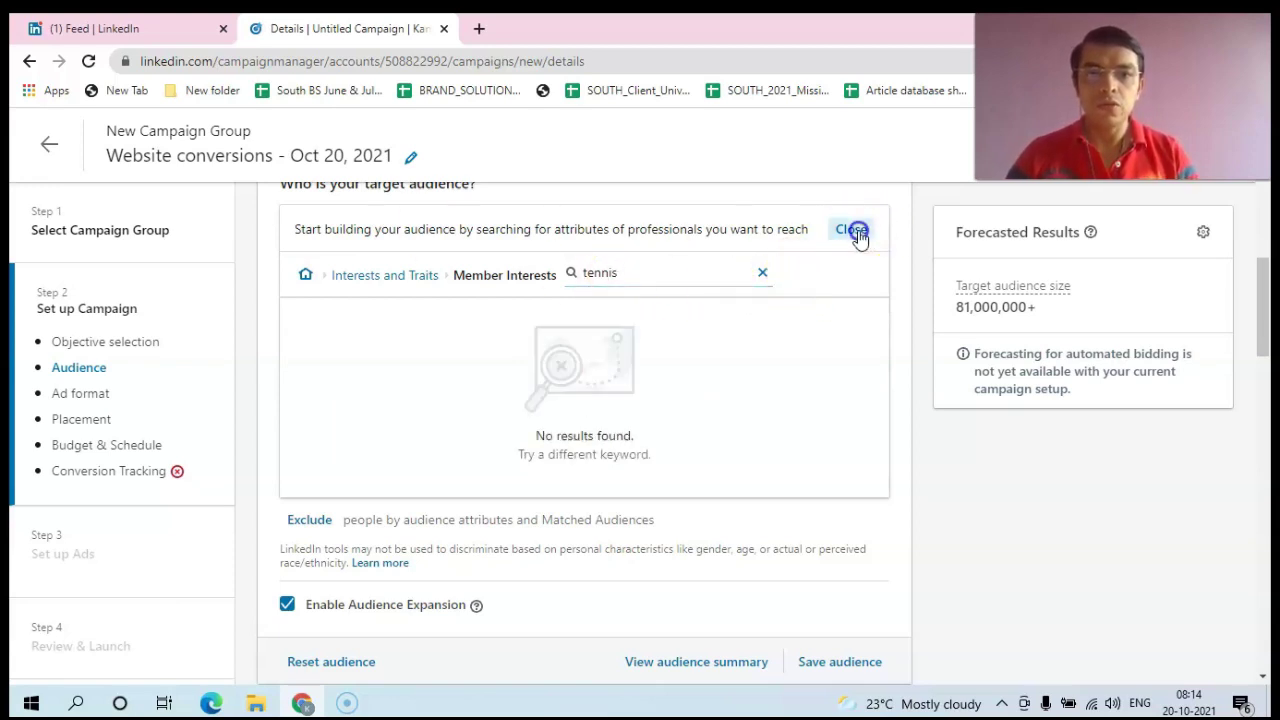
# Step: Search the predefined LinkedIn audiences by name for "tennis"
pyautogui.moveTo(1260, 334); pyautogui.dragTo(1270, 470)
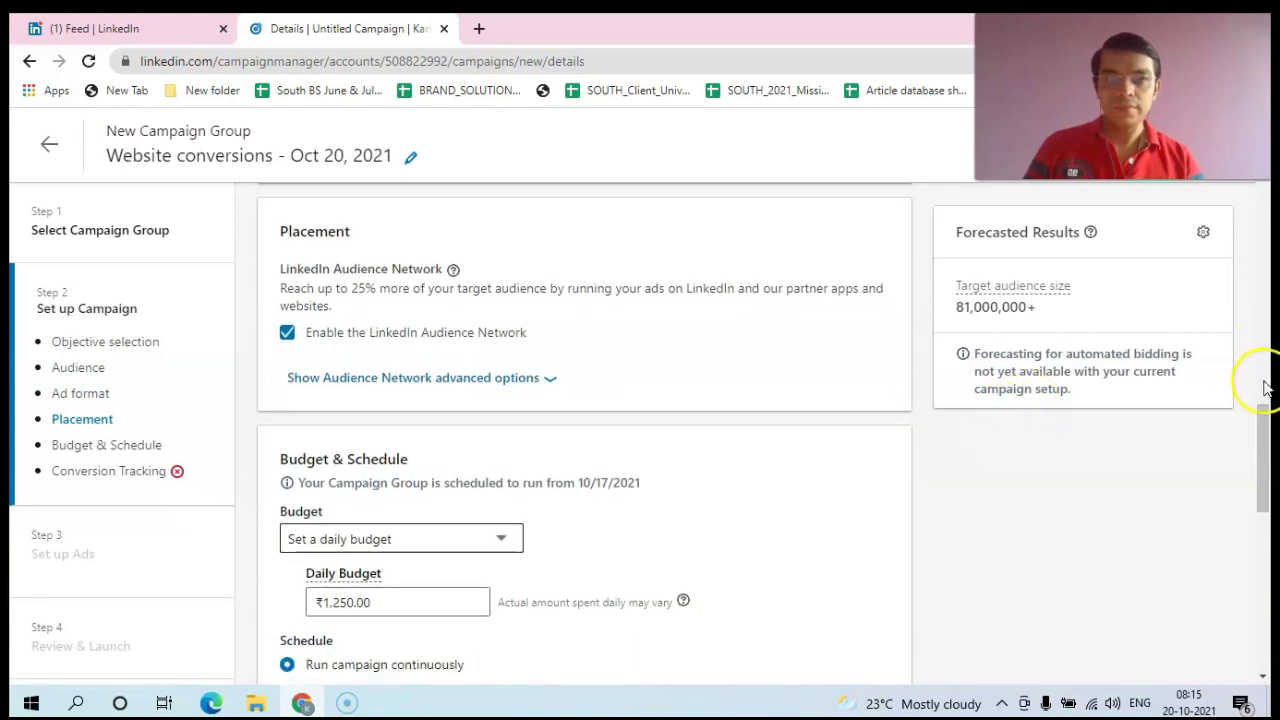
pyautogui.scroll(1, 1265, 415)
pyautogui.moveTo(1265, 415); pyautogui.dragTo(1270, 213)
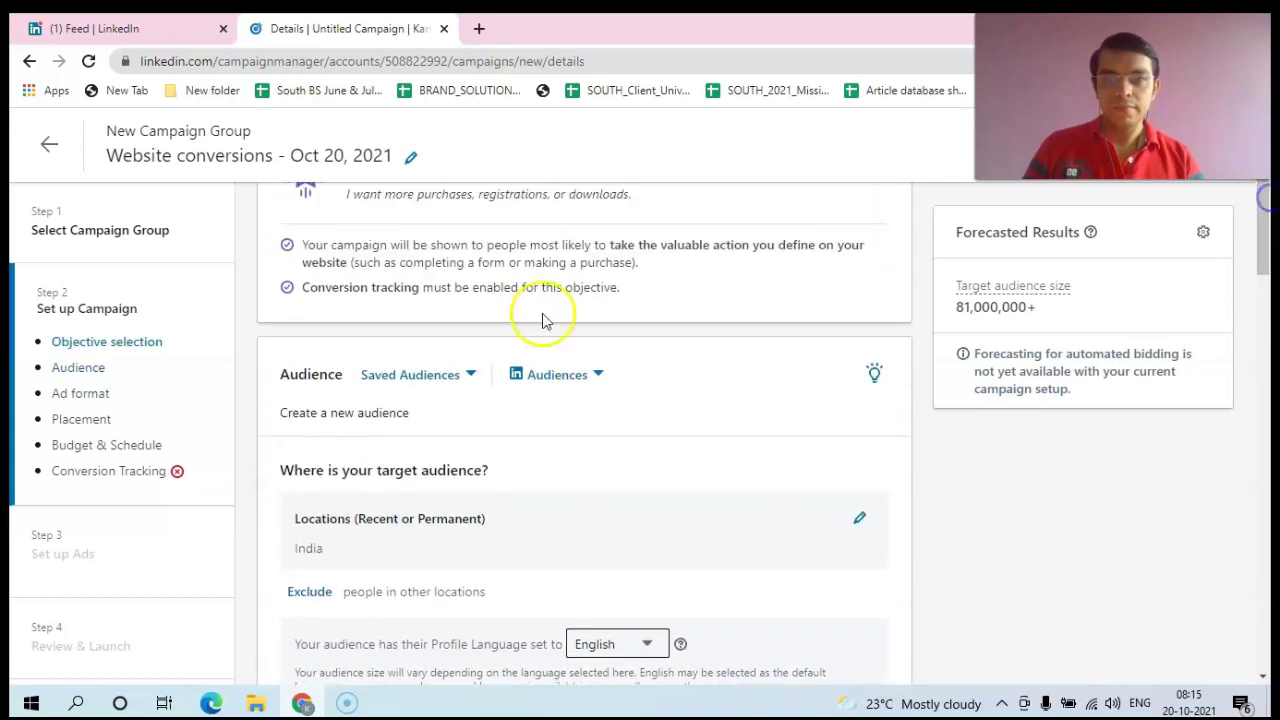
pyautogui.click(527, 387)
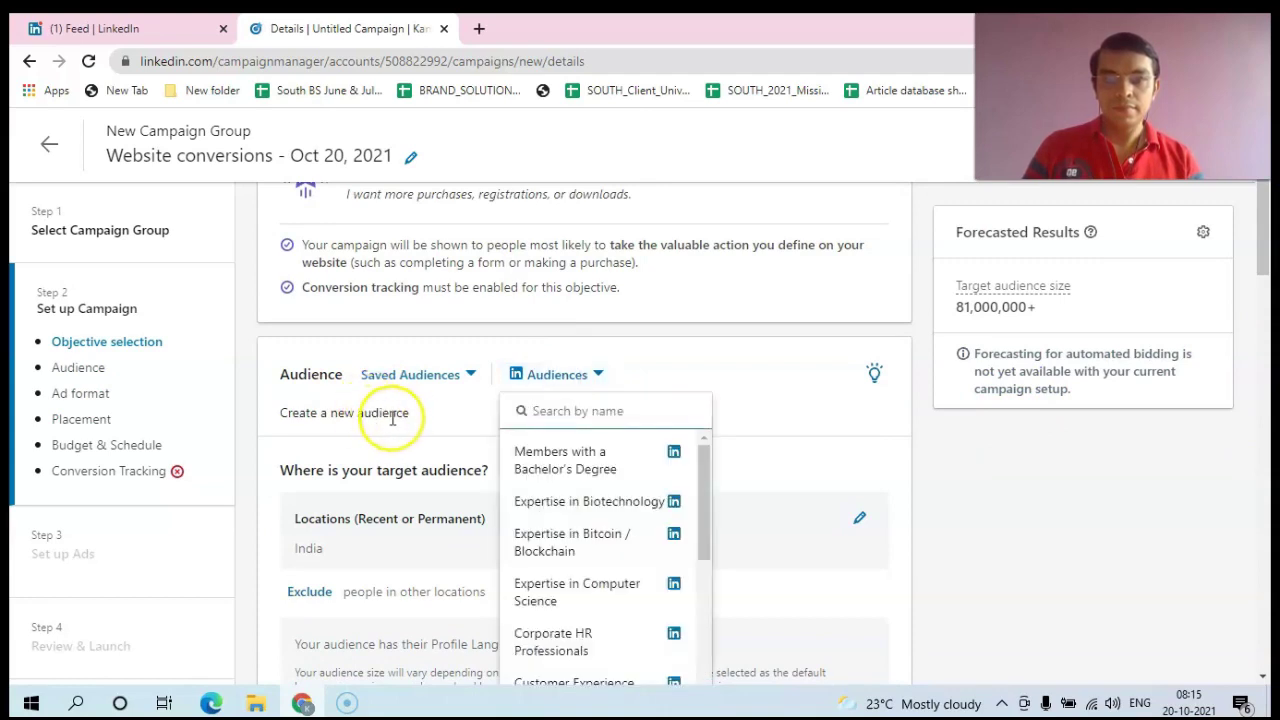
pyautogui.click(390, 418)
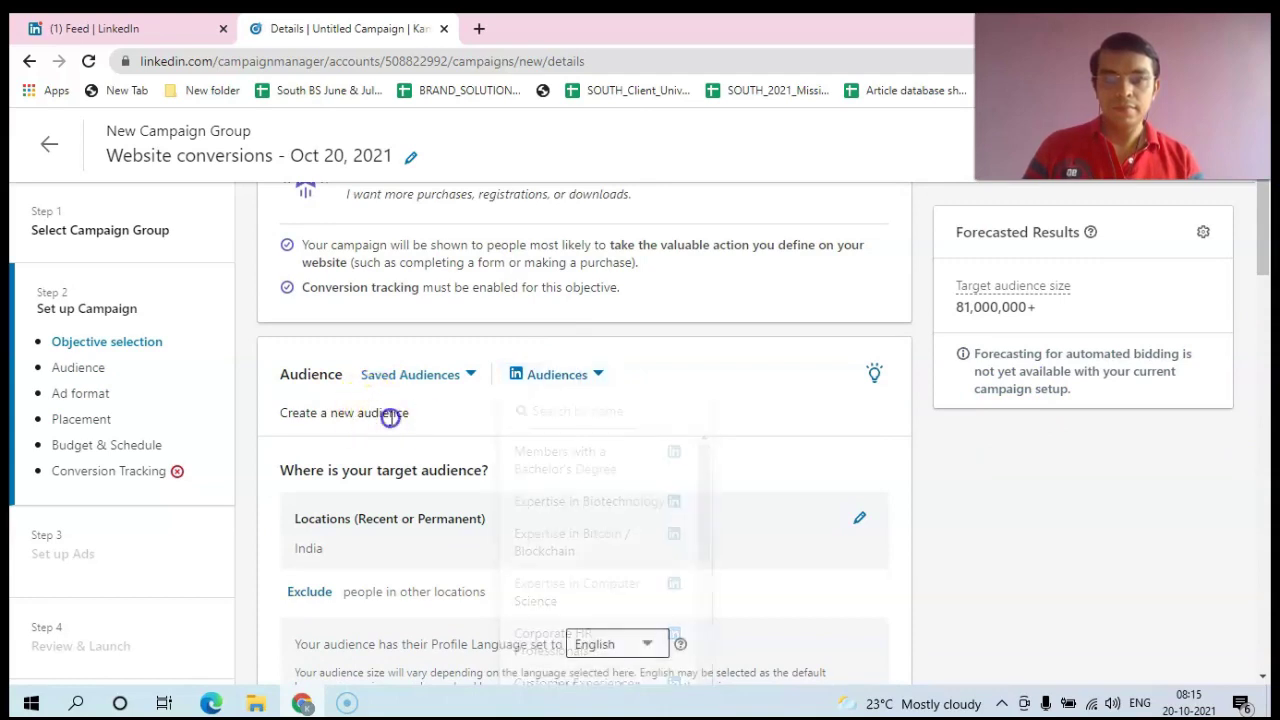
pyautogui.click(568, 377)
pyautogui.click(581, 410)
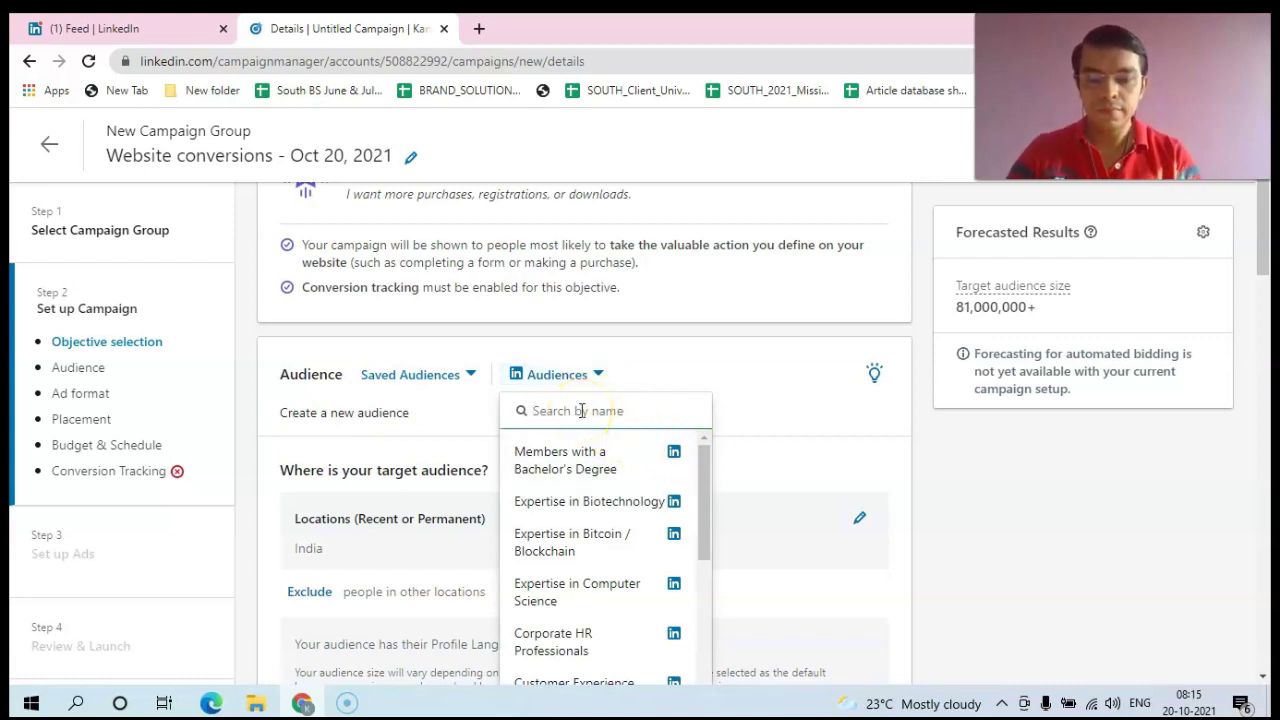
pyautogui.write('tennis')
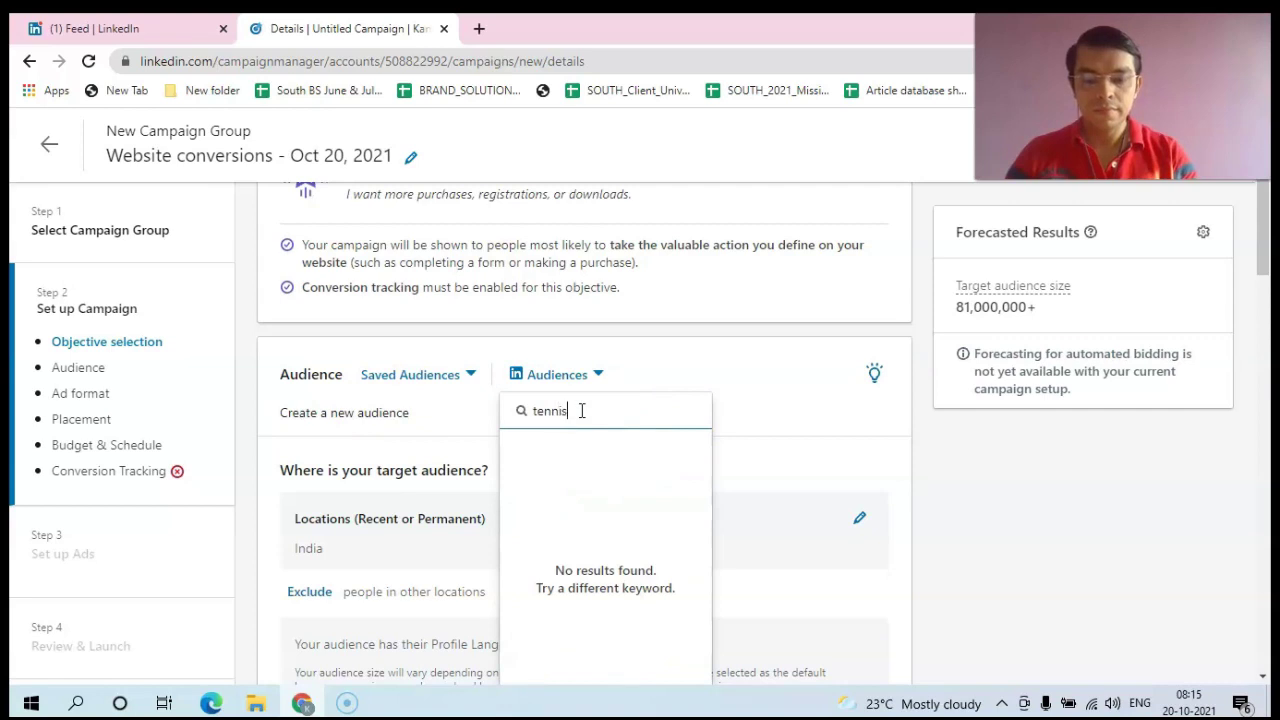
# Step: Search the LinkedIn audiences for "sports" instead, clear the search and close the audience list
pyautogui.press('BackSpace')
pyautogui.press('BackSpace')
pyautogui.press('BackSpace')
pyautogui.press('BackSpace')
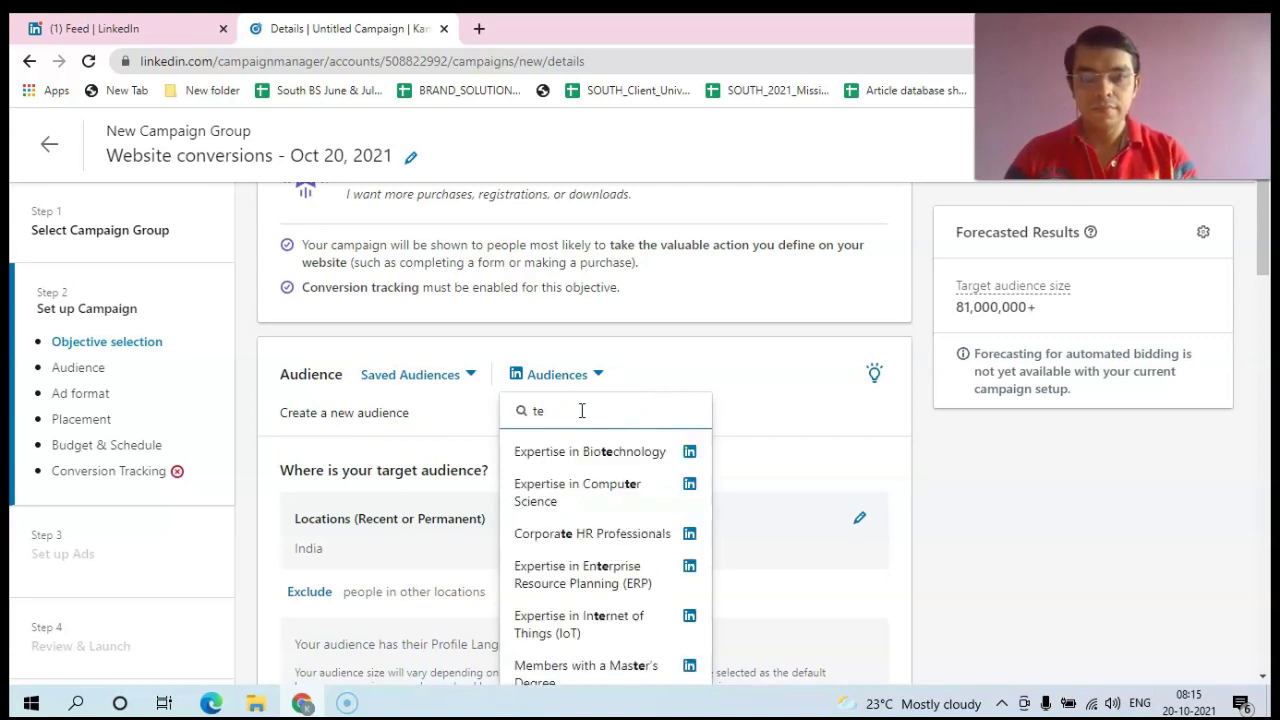
pyautogui.write('sports')
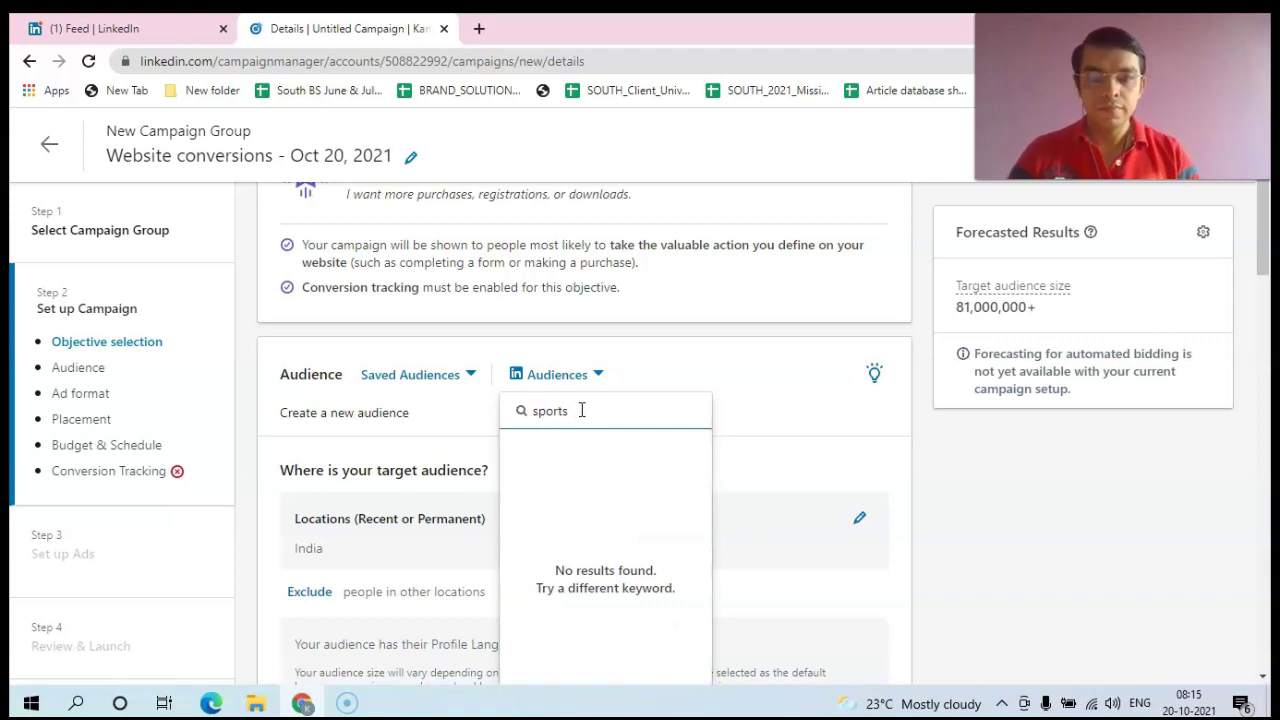
pyautogui.click(594, 405)
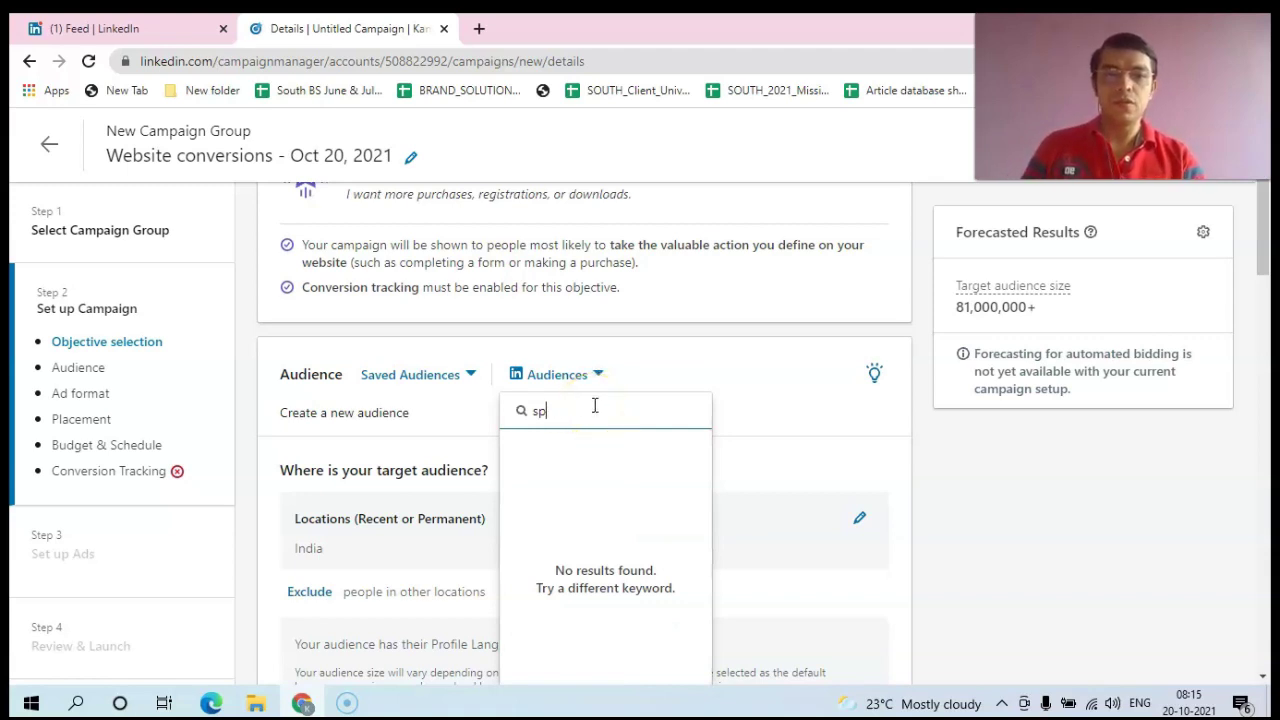
pyautogui.press('BackSpace')
pyautogui.press('BackSpace')
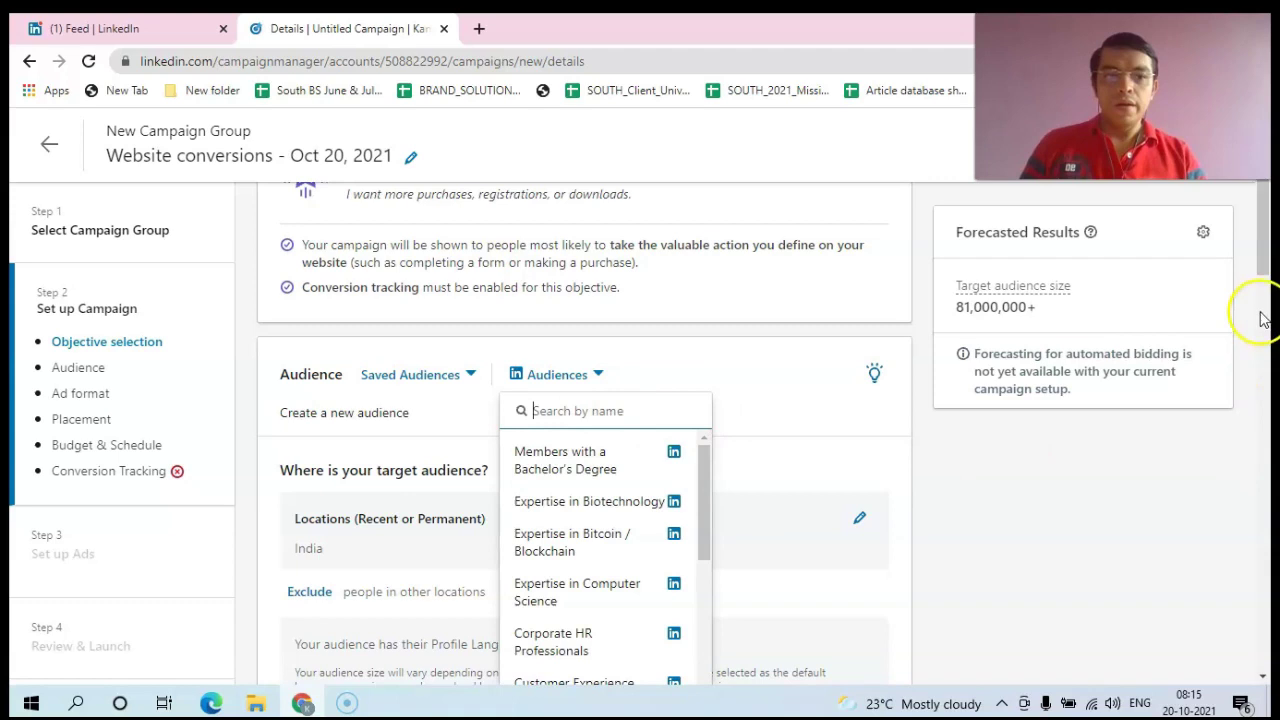
pyautogui.moveTo(1258, 244); pyautogui.dragTo(1265, 292)
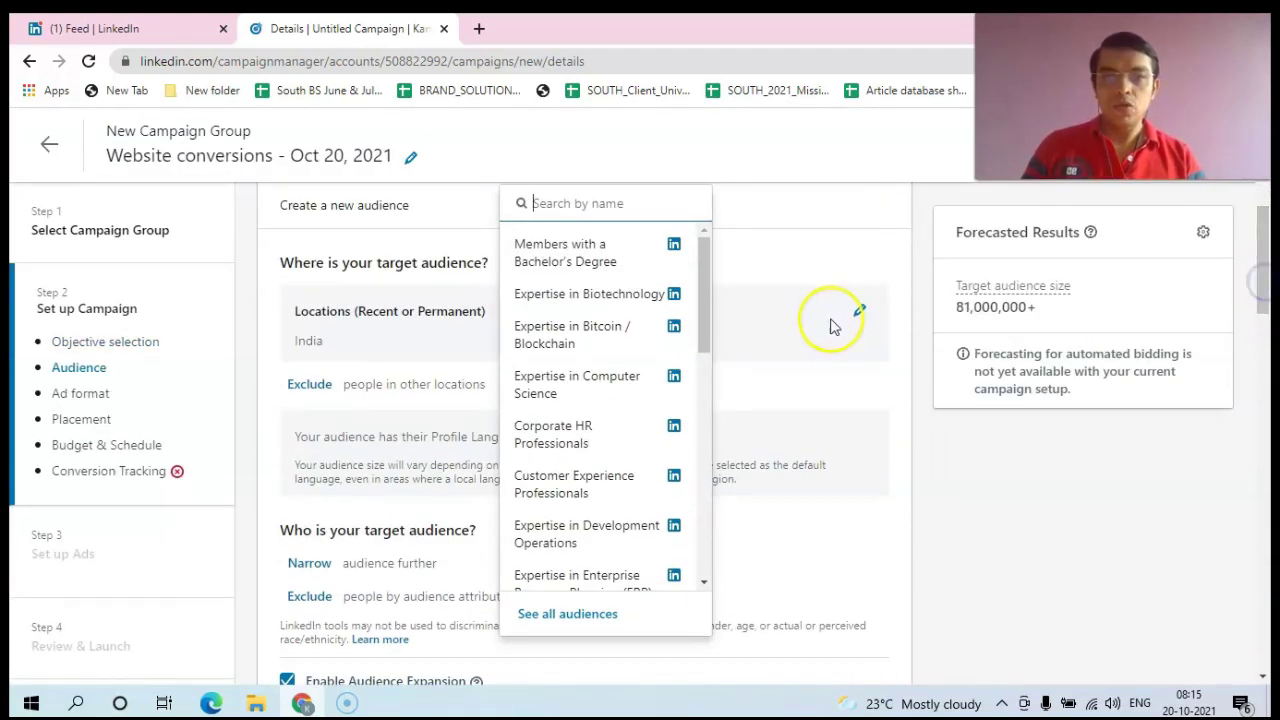
pyautogui.click(784, 345)
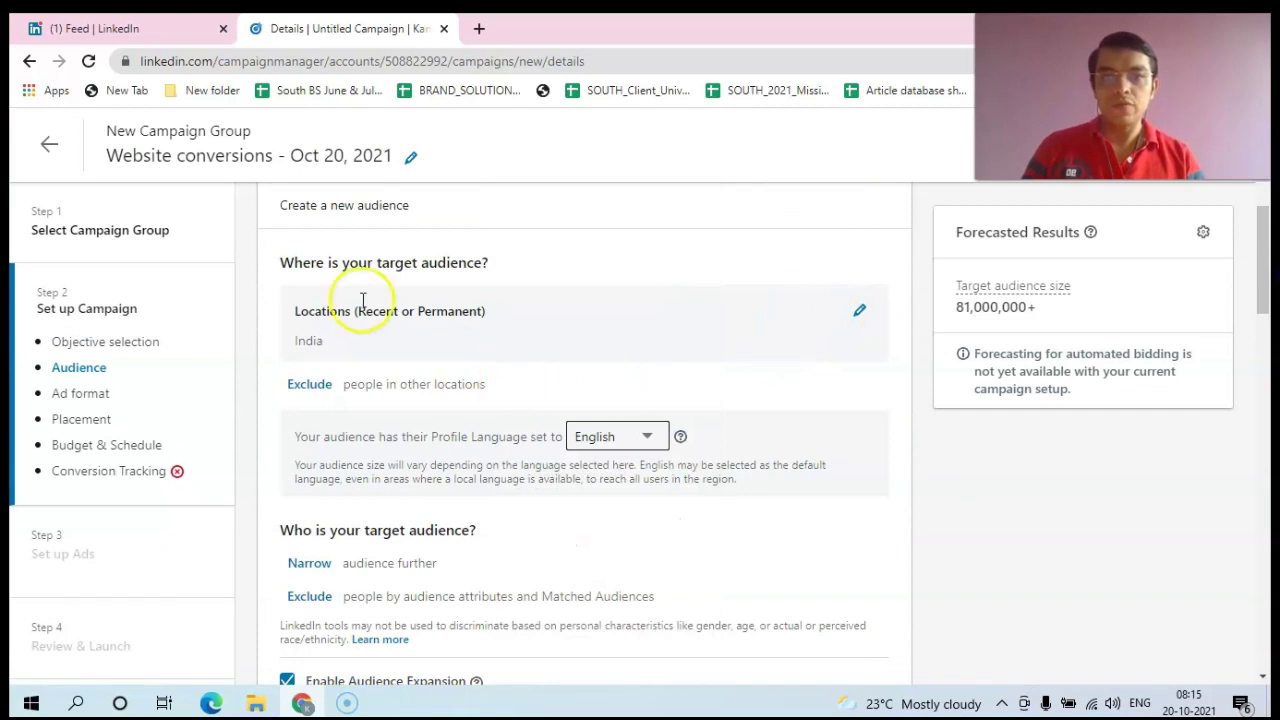
# Step: Start a new audience, search the target audience attributes for "tennis" and include the job title Tennis Coach
pyautogui.click(364, 210)
pyautogui.moveTo(1265, 272); pyautogui.dragTo(1265, 240)
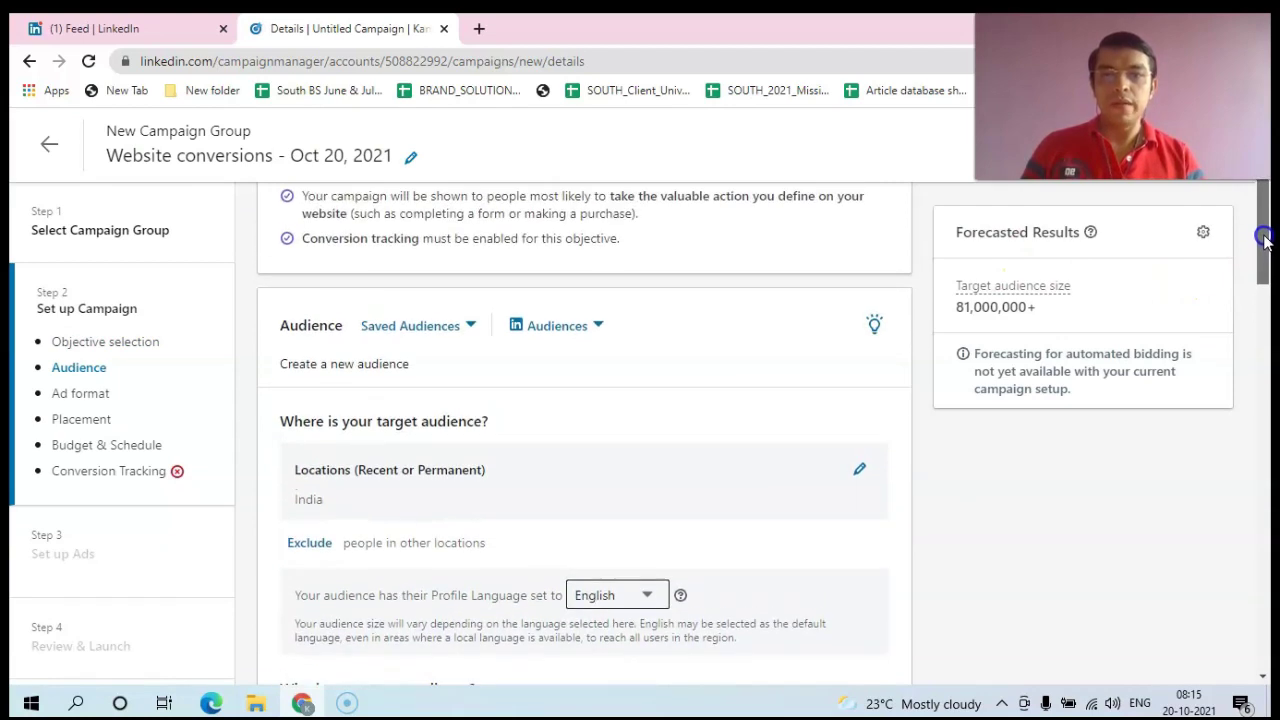
pyautogui.click(357, 366)
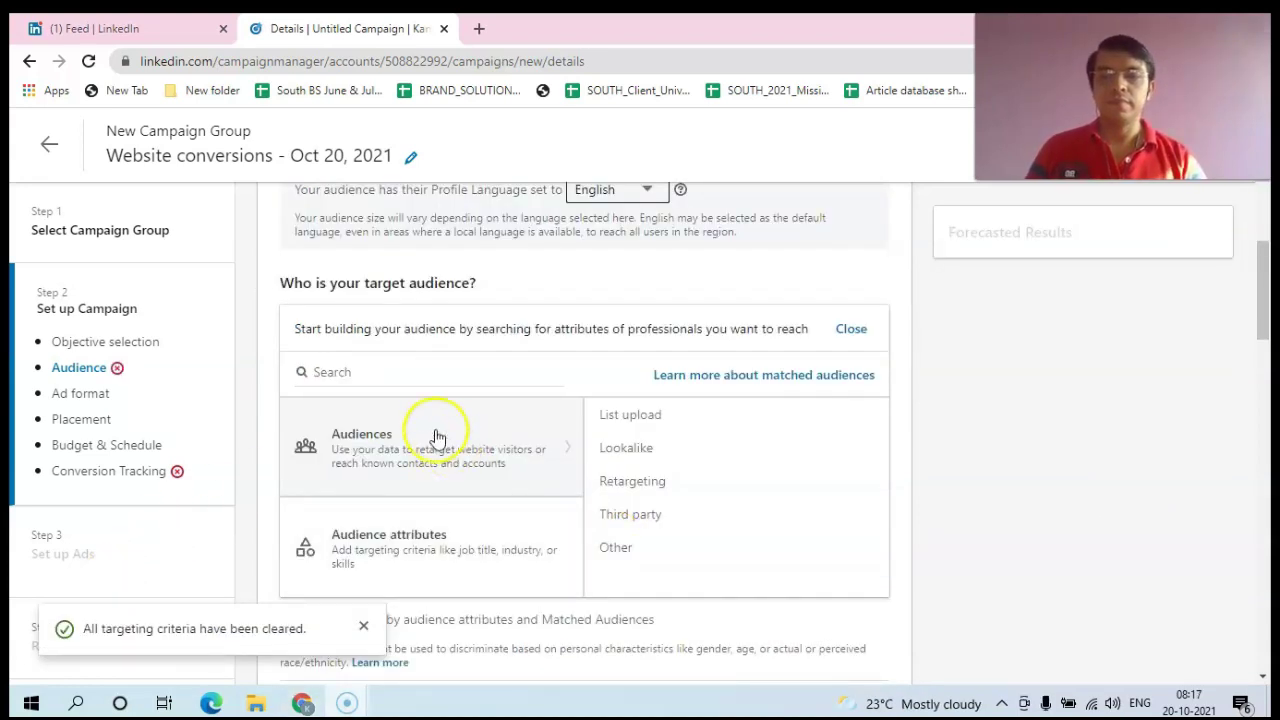
pyautogui.click(371, 369)
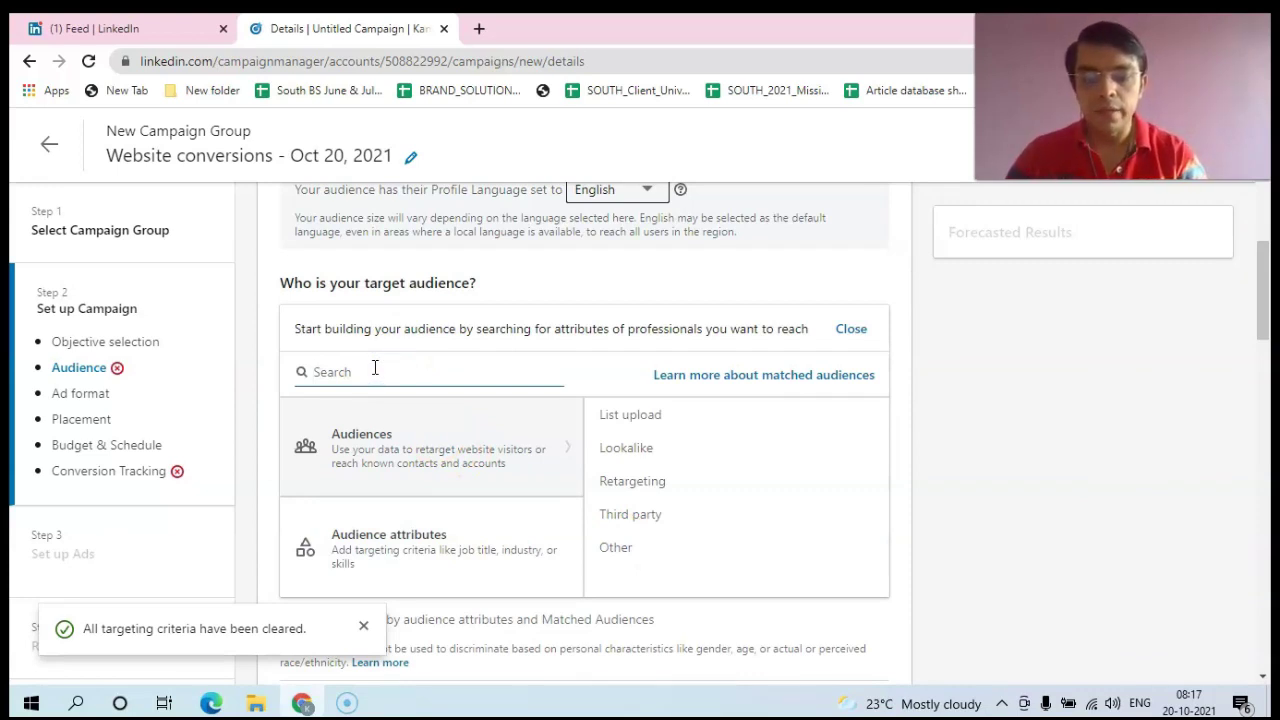
pyautogui.write('tennis')
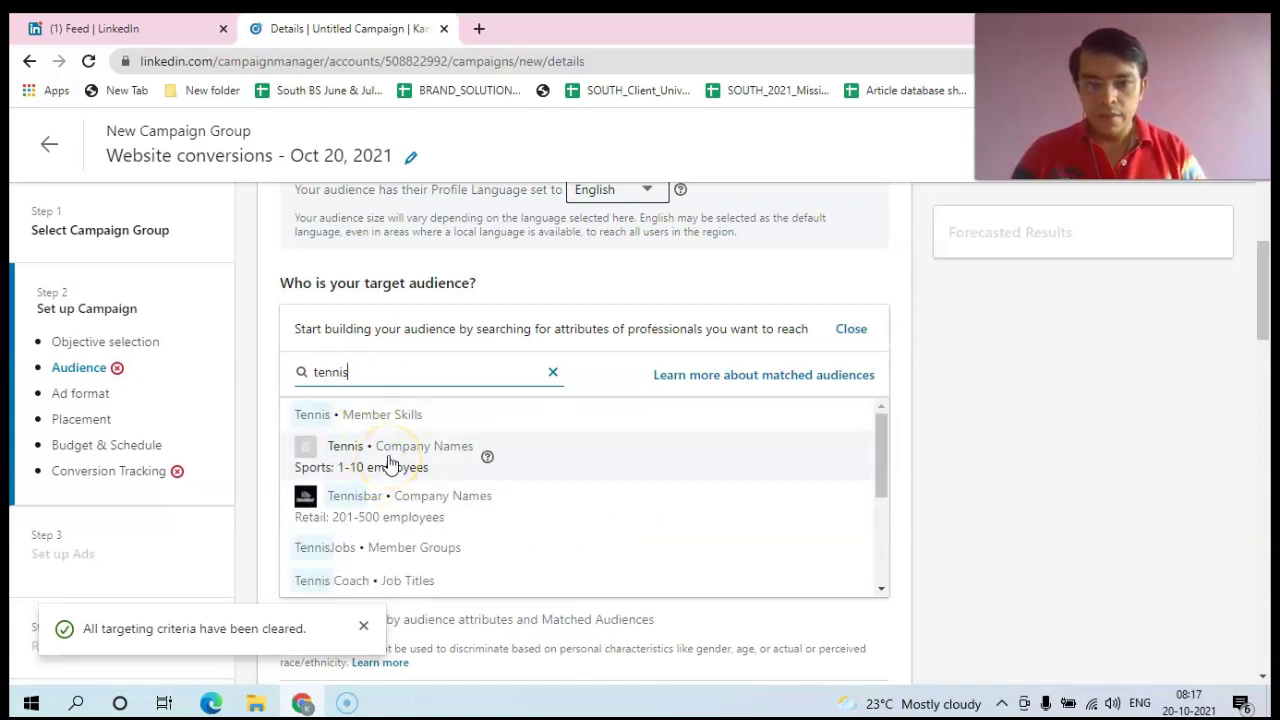
pyautogui.click(353, 582)
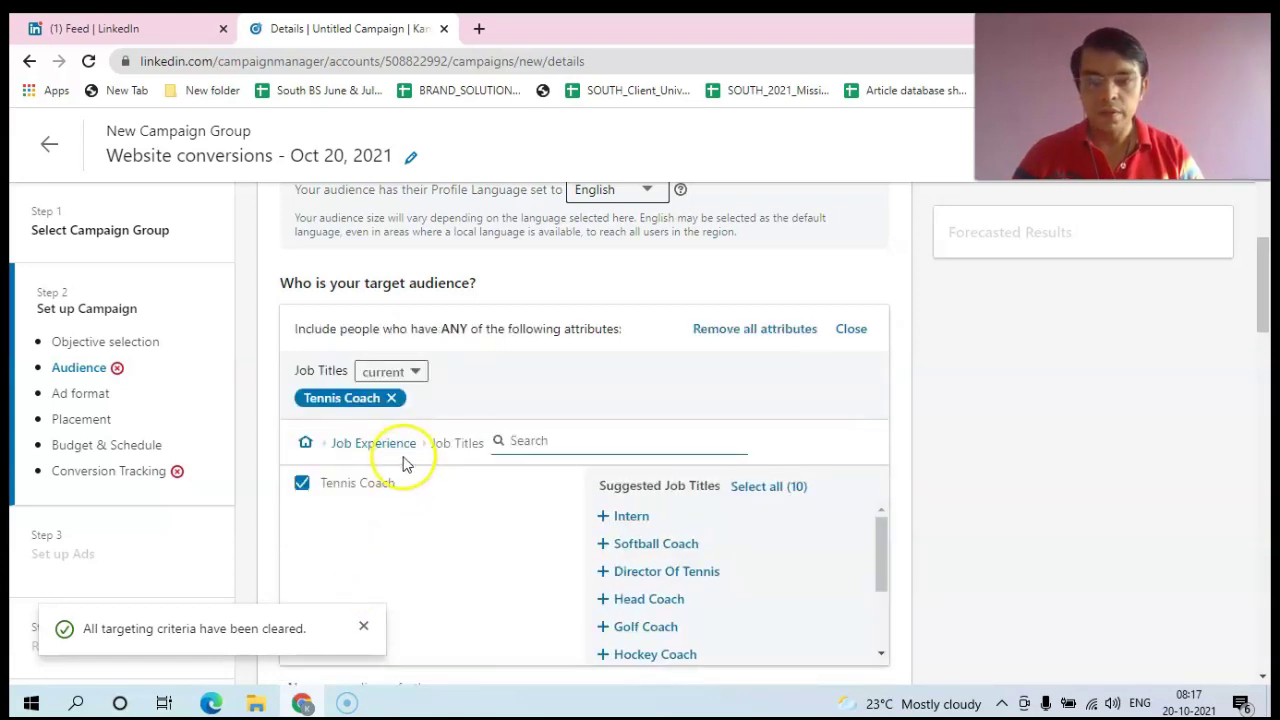
# Step: Search the job titles for "tennis" and include Tennis Instructor, Tennis Professional and Director Of Tennis in the target audience
pyautogui.write('tennis')
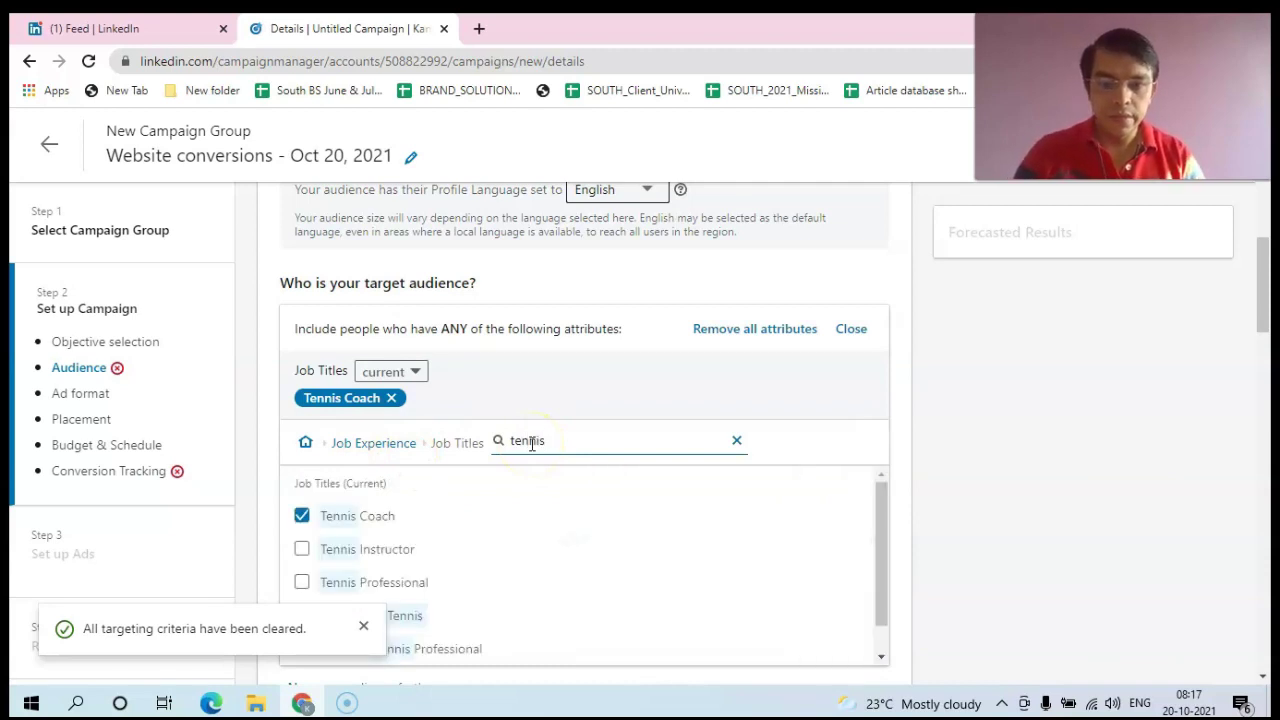
pyautogui.click(301, 549)
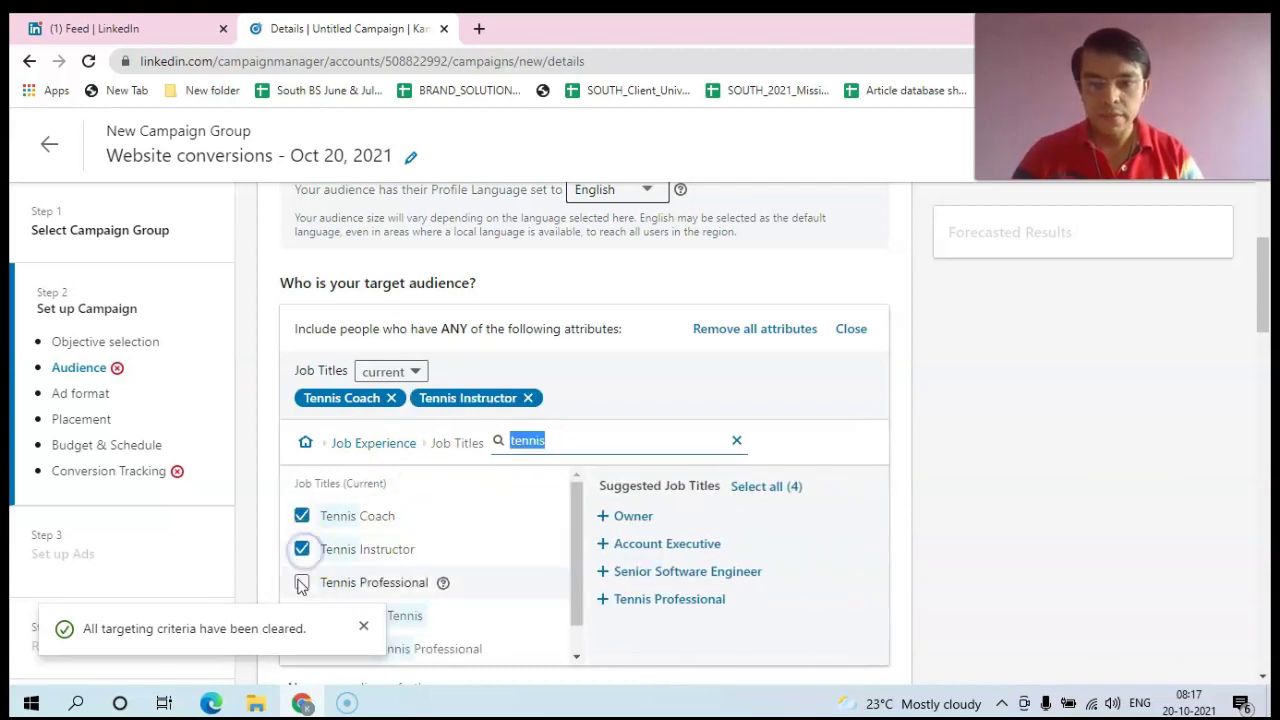
pyautogui.click(301, 583)
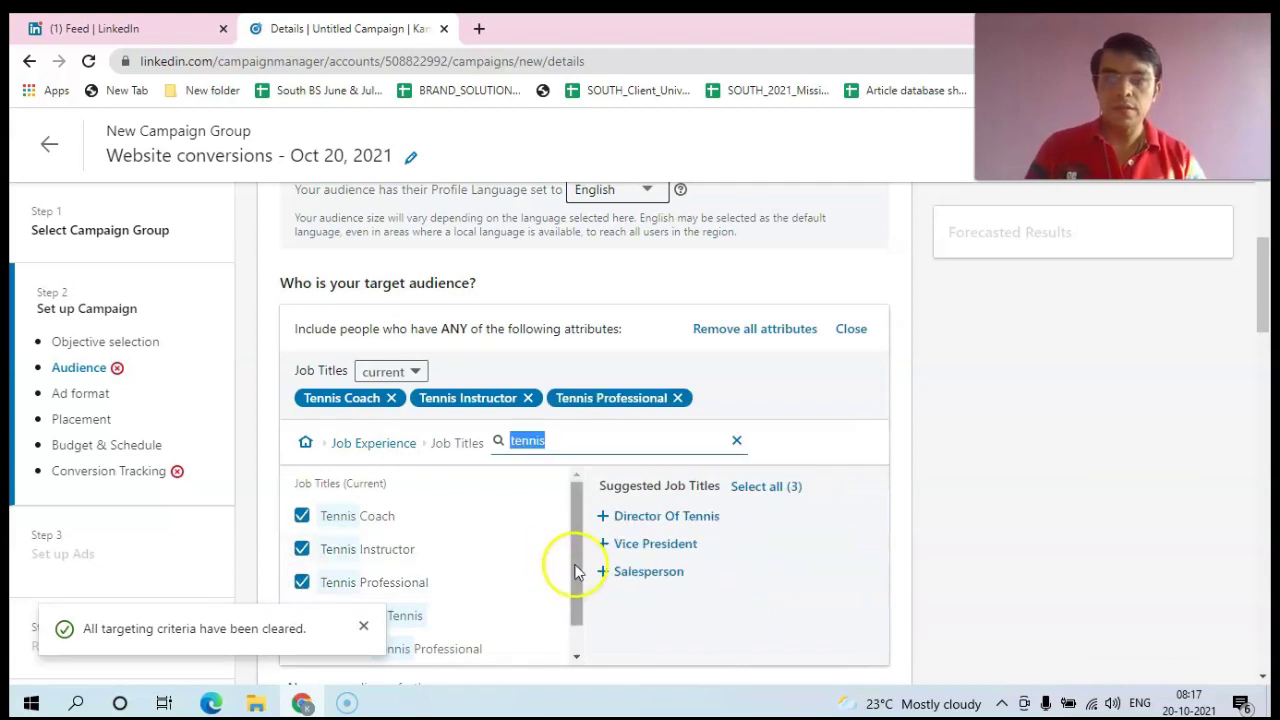
pyautogui.moveTo(577, 570); pyautogui.dragTo(572, 594)
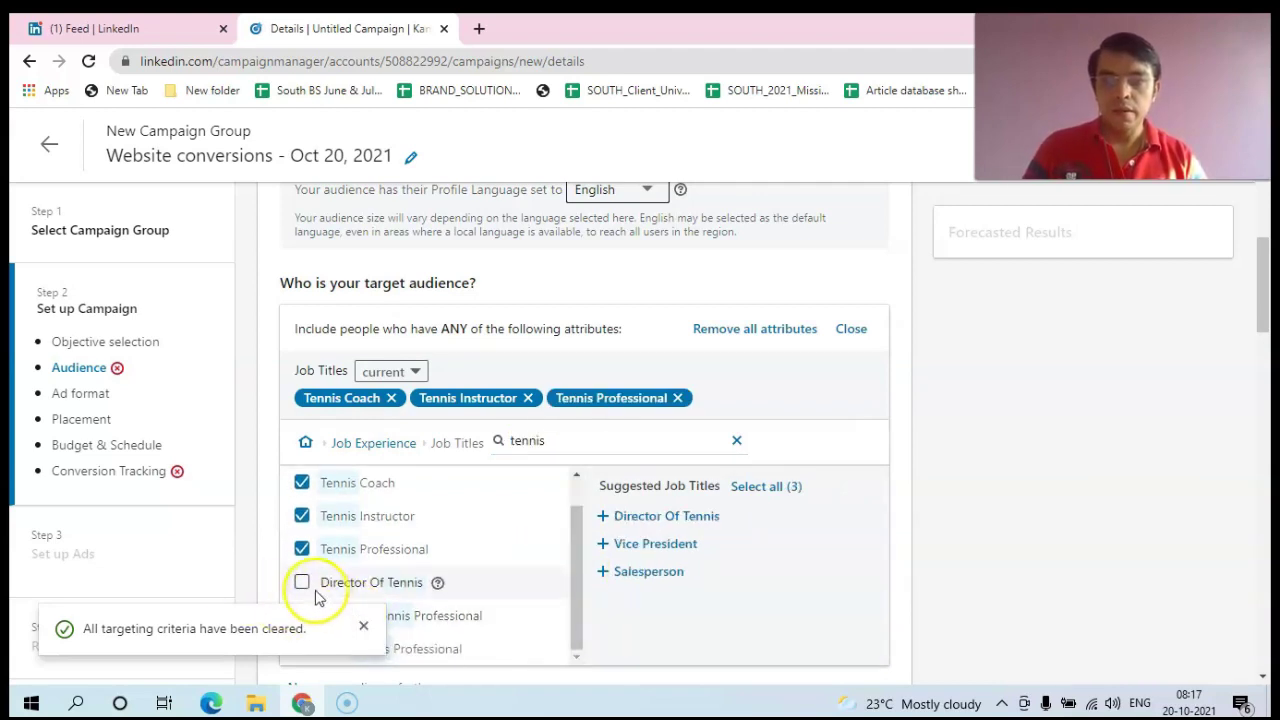
pyautogui.click(364, 627)
pyautogui.click(302, 582)
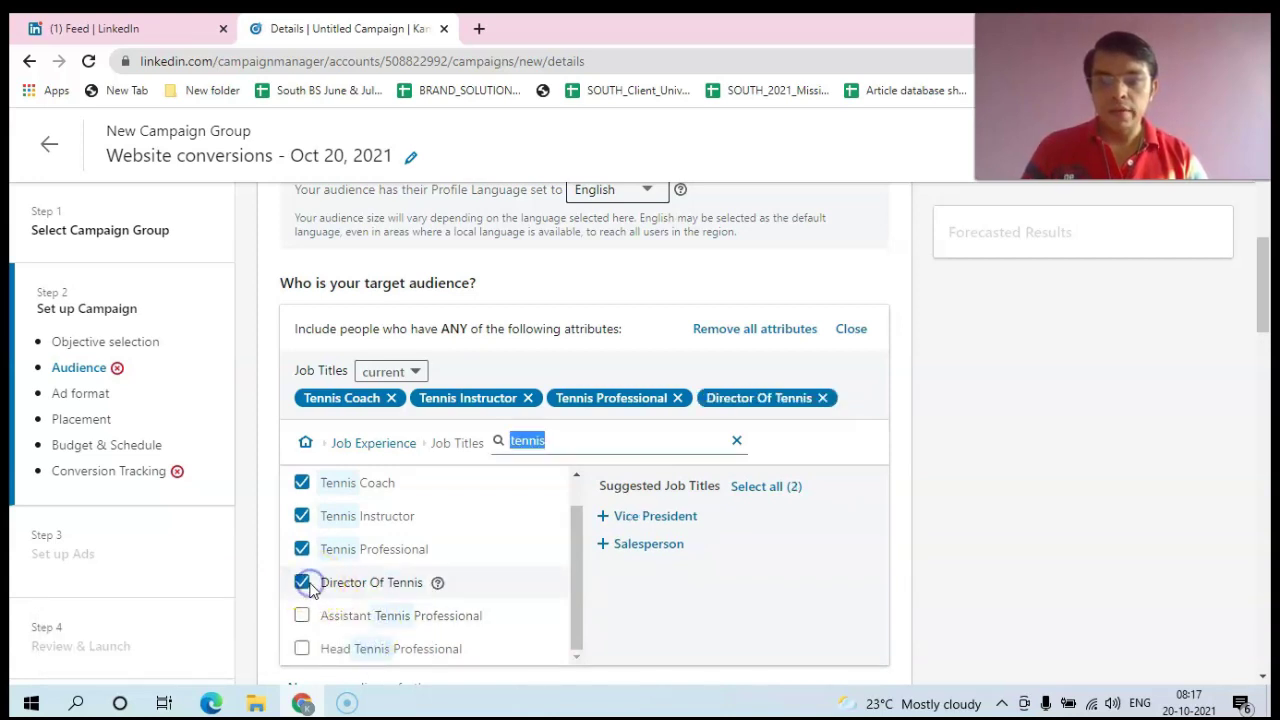
pyautogui.click(575, 590)
pyautogui.moveTo(575, 590); pyautogui.dragTo(571, 569)
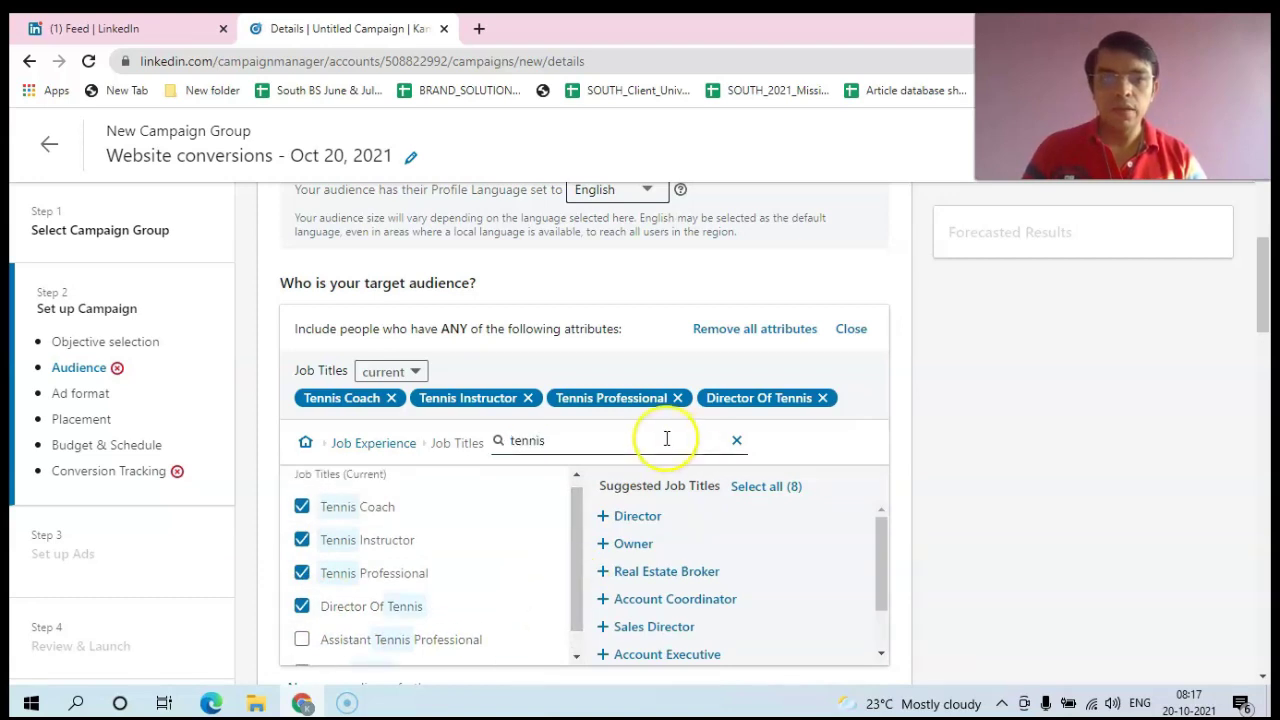
# Step: Search the job titles for "indian tennis" and clear the search
pyautogui.moveTo(576, 435); pyautogui.dragTo(486, 442)
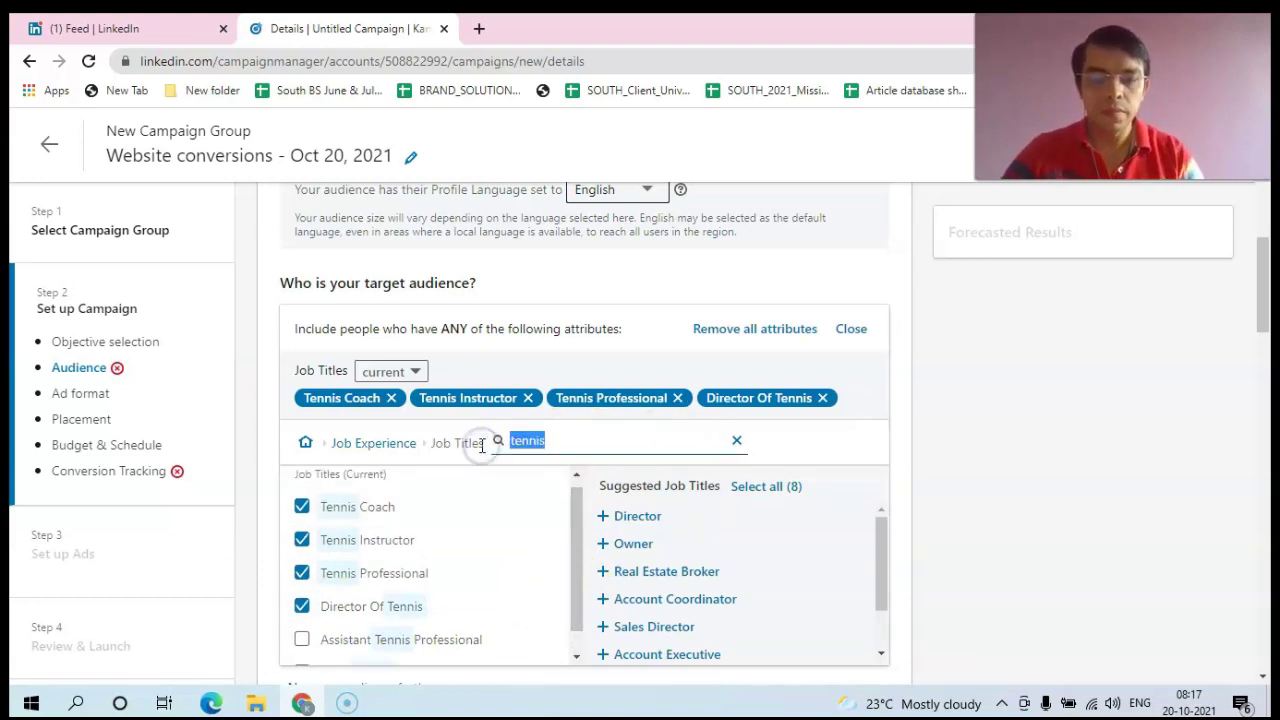
pyautogui.write('indian tenn')
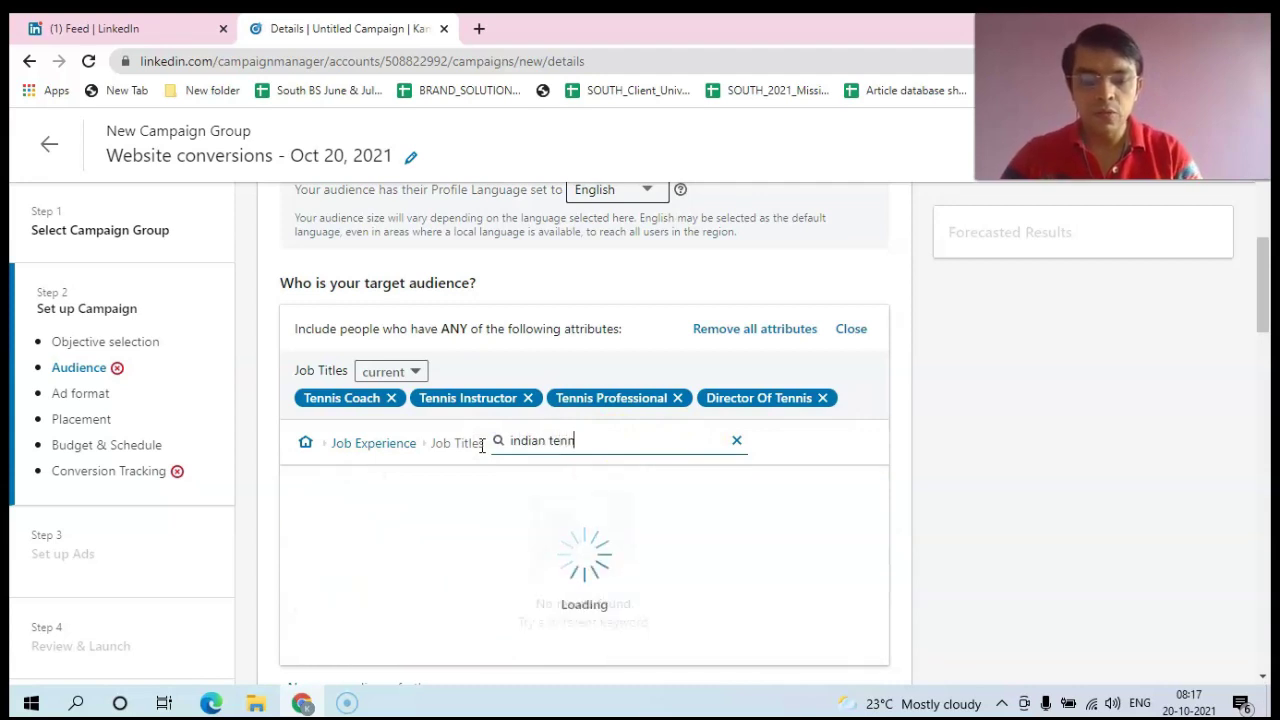
pyautogui.click(632, 435)
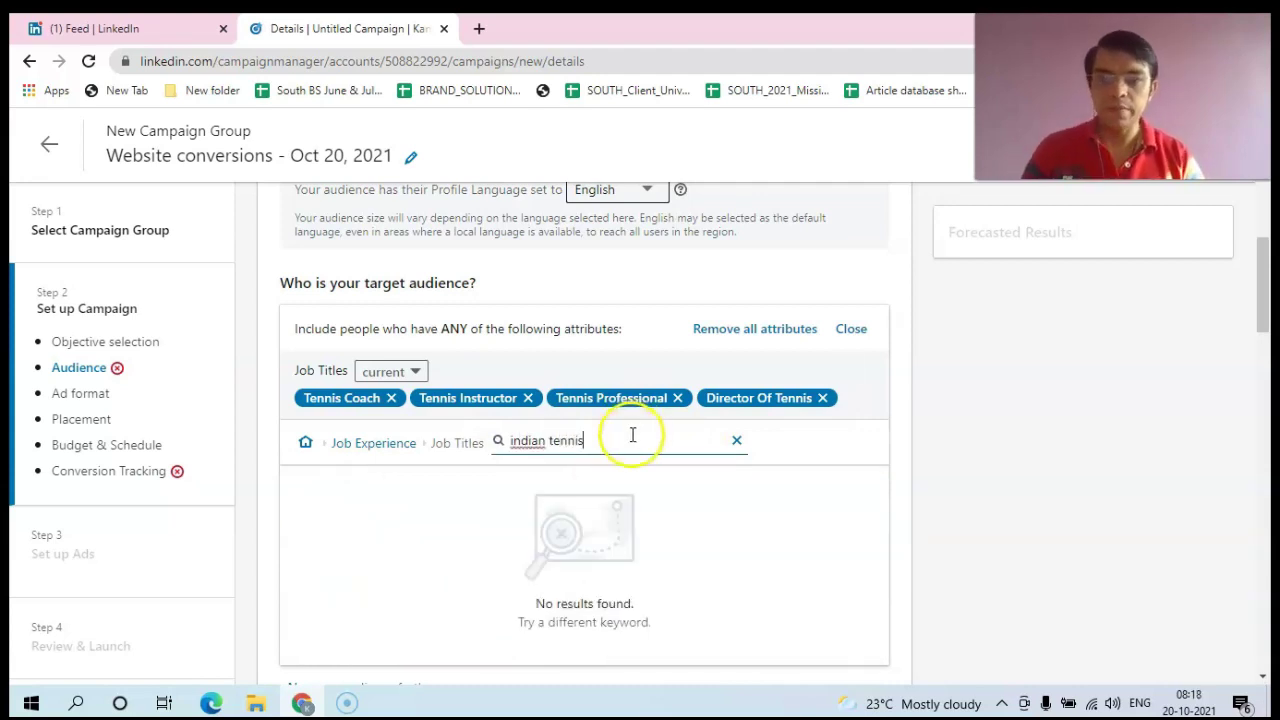
pyautogui.press('BackSpace')
pyautogui.press('BackSpace')
pyautogui.press('BackSpace')
pyautogui.press('BackSpace')
pyautogui.press('BackSpace')
pyautogui.press('BackSpace')
pyautogui.press('BackSpace')
pyautogui.press('BackSpace')
pyautogui.press('BackSpace')
pyautogui.press('BackSpace')
pyautogui.press('BackSpace')
pyautogui.press('BackSpace')
pyautogui.press('BackSpace')
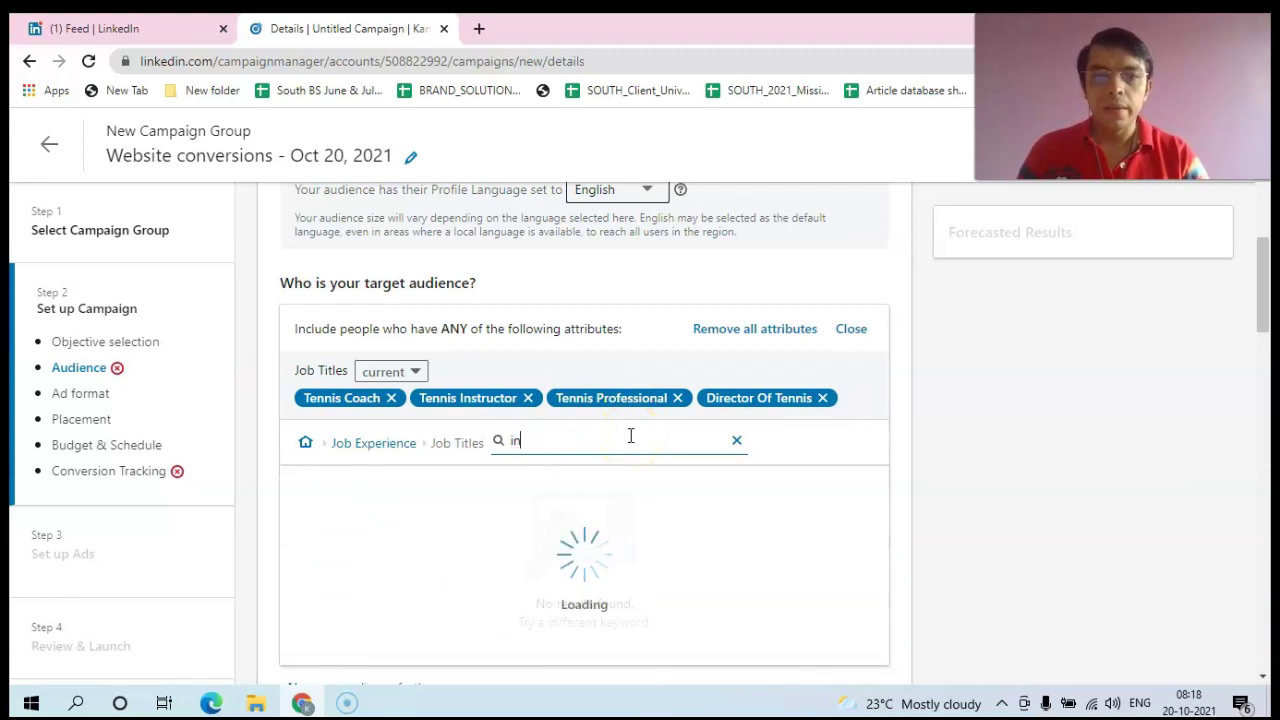
# Step: Search the job titles for "college tennis" and clear the search
pyautogui.write('college tennis')
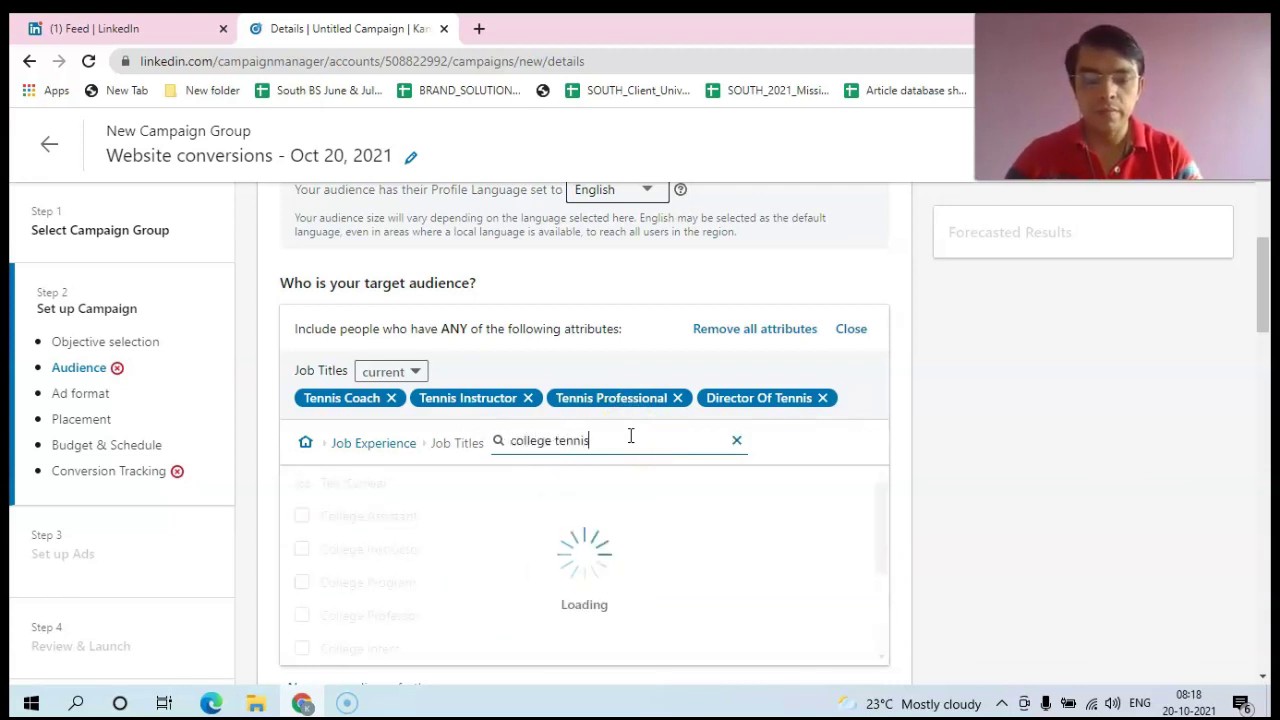
pyautogui.press('BackSpace')
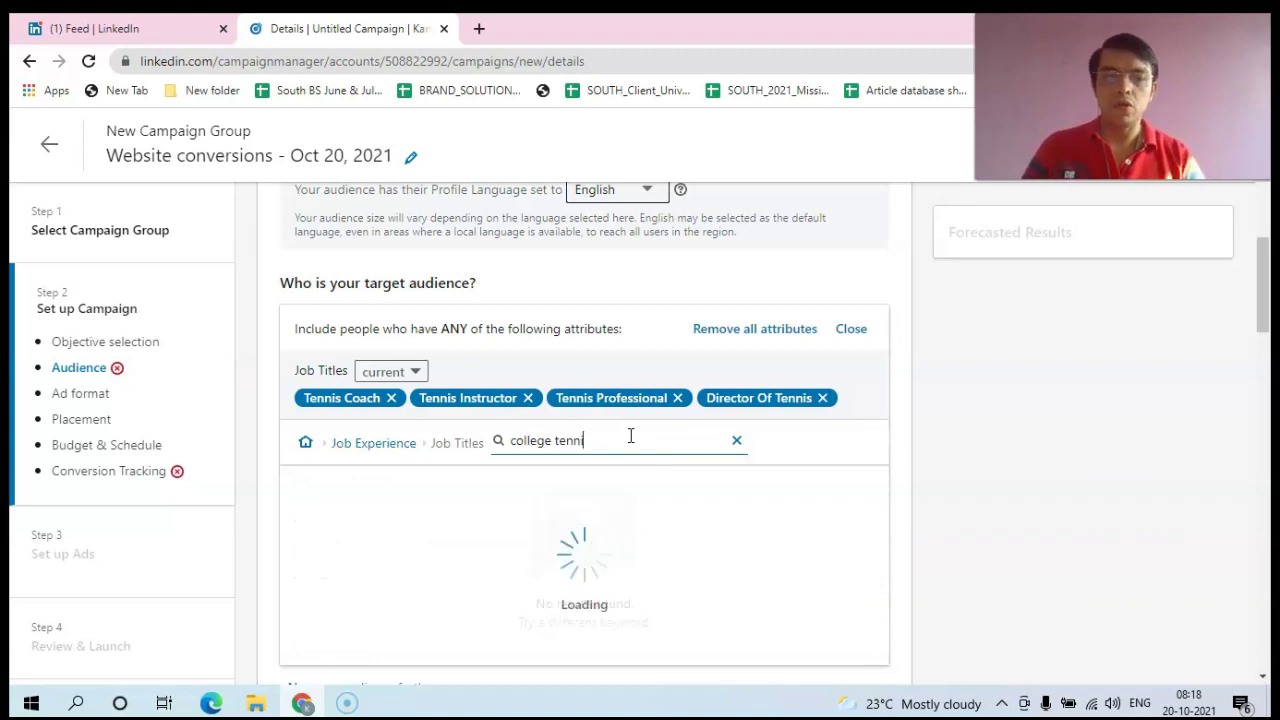
pyautogui.press('BackSpace')
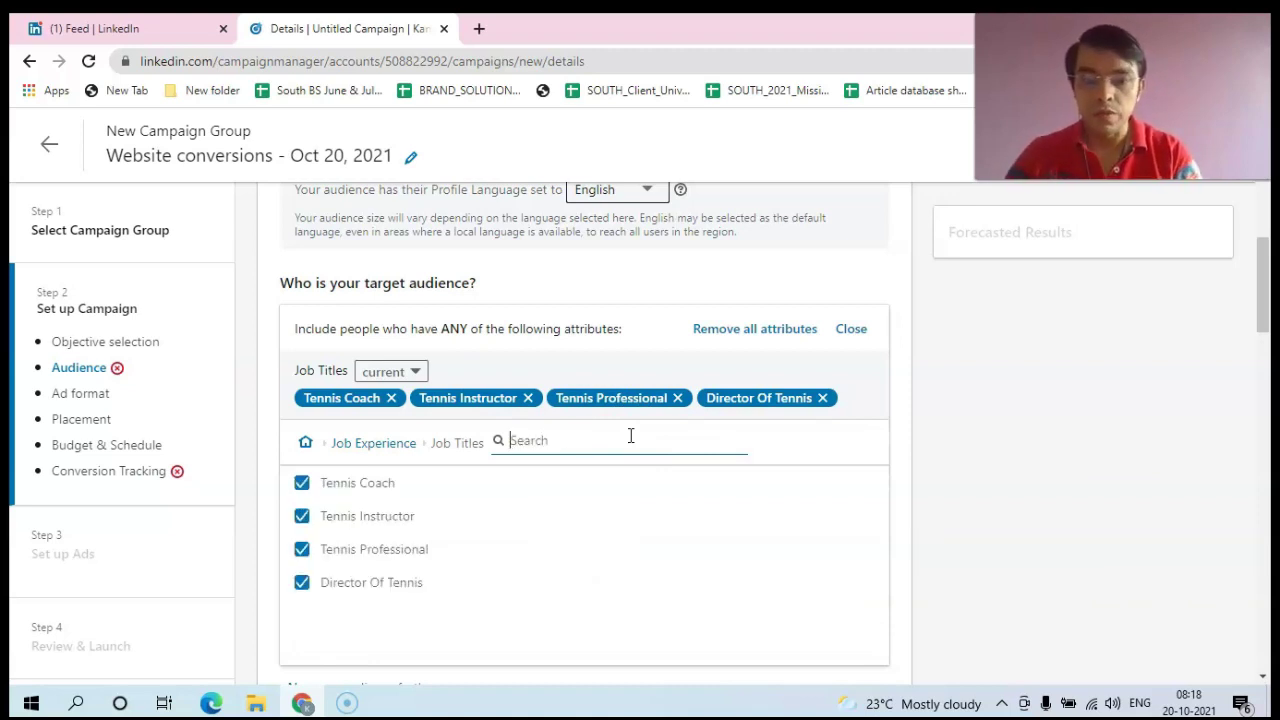
# Step: Search the job titles for tennis universities, and remove the university part from the search term
pyautogui.write('tennis universitite')
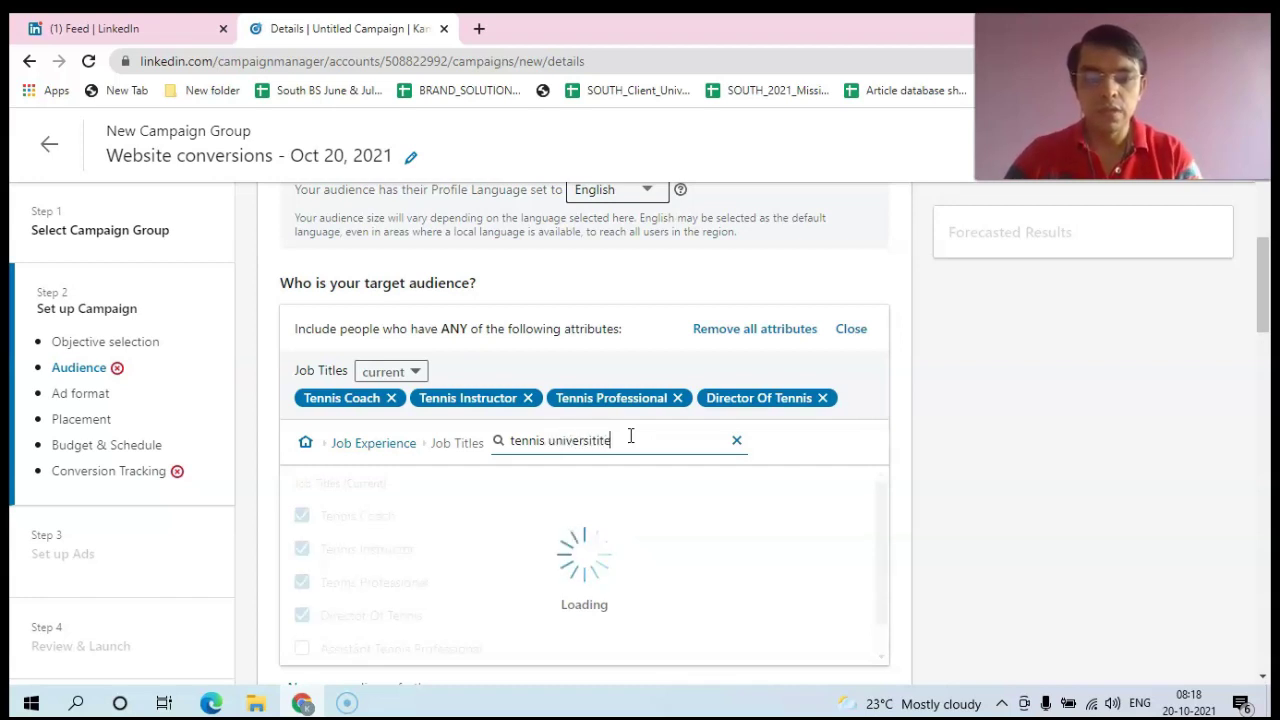
pyautogui.write('s')
pyautogui.press('BackSpace')
pyautogui.press('BackSpace')
pyautogui.press('BackSpace')
pyautogui.press('BackSpace')
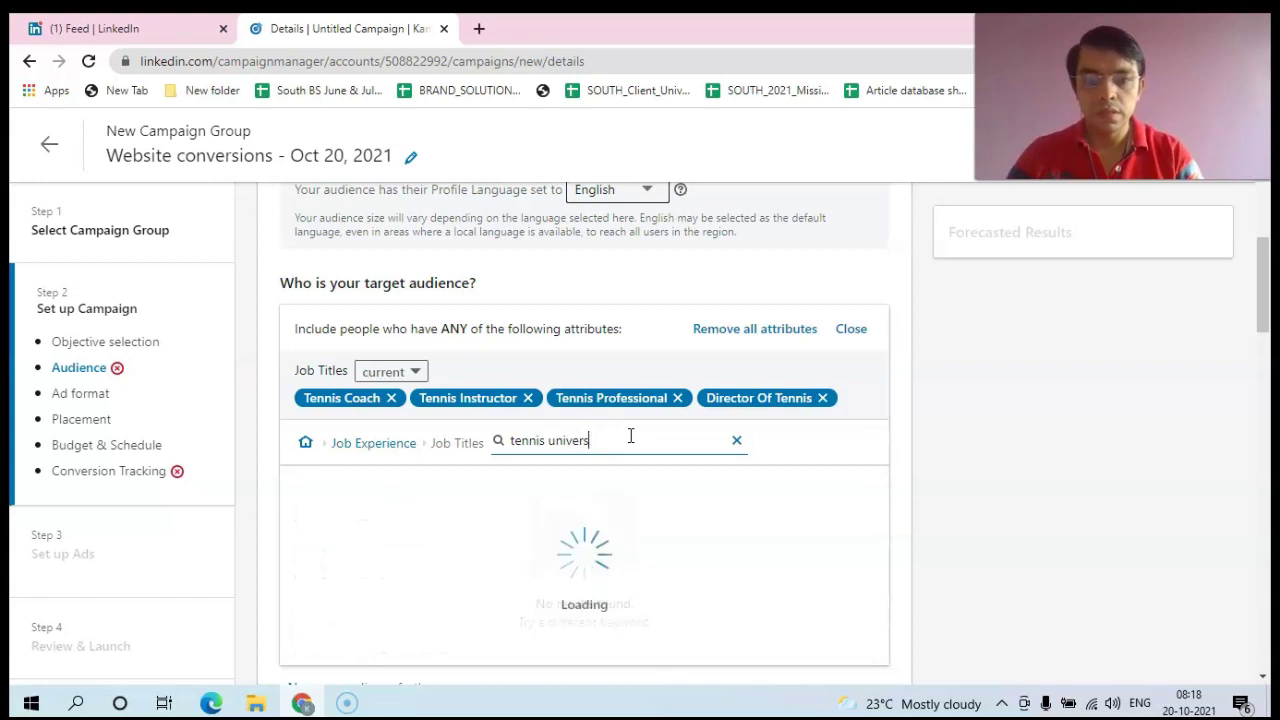
pyautogui.press('BackSpace')
pyautogui.press('BackSpace')
# Step: Search the job titles for "tennis scholarship" and clear the search
pyautogui.write('scho')
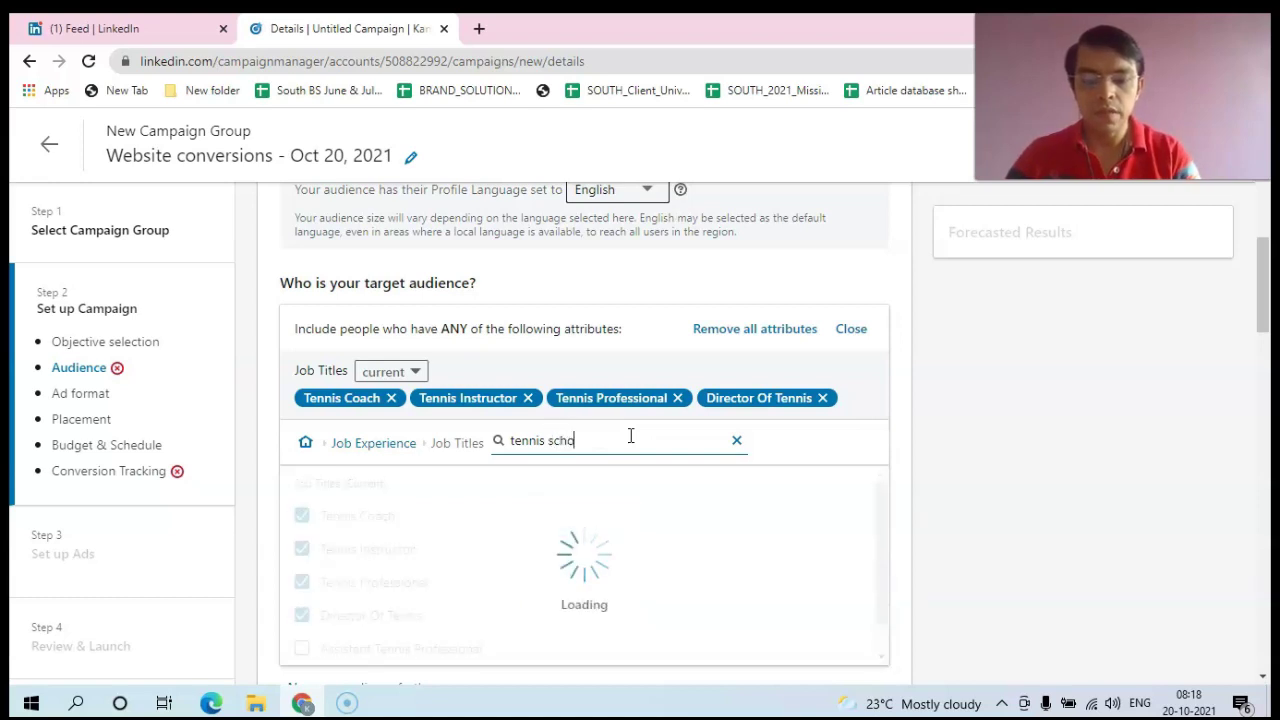
pyautogui.write('larship')
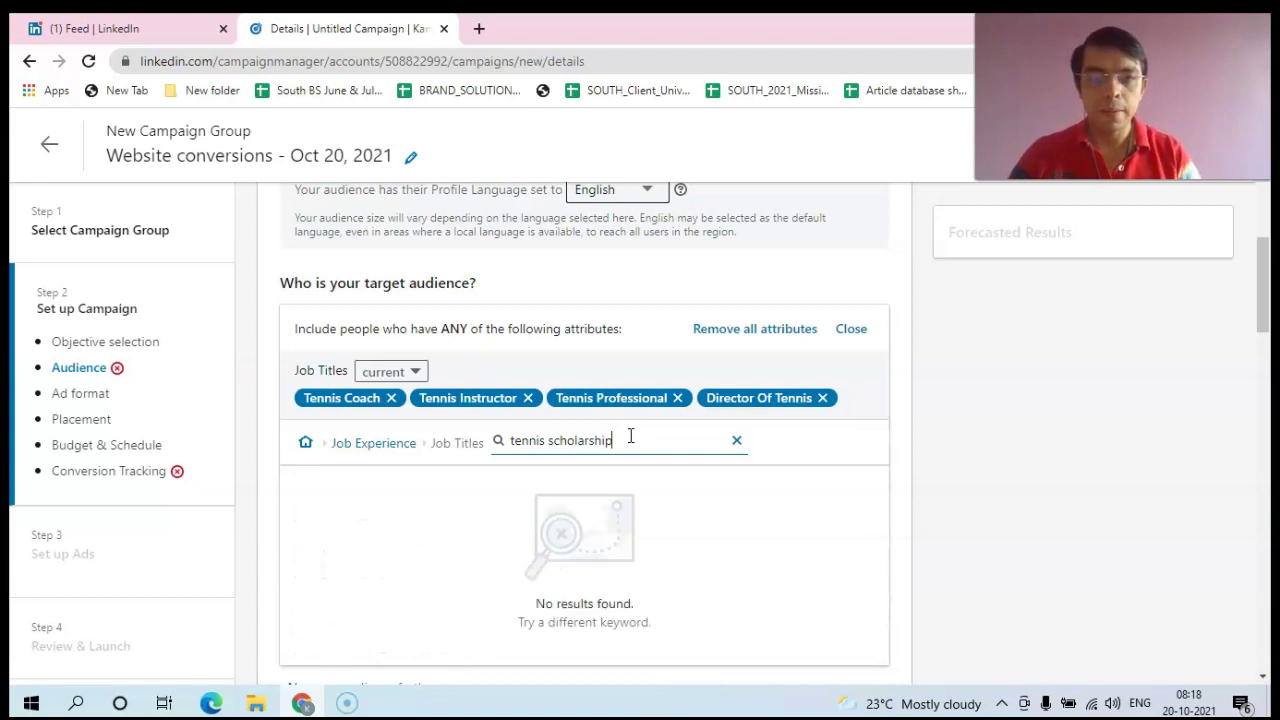
pyautogui.press('BackSpace')
pyautogui.press('BackSpace')
pyautogui.press('BackSpace')
pyautogui.press('BackSpace')
pyautogui.press('BackSpace')
pyautogui.press('BackSpace')
pyautogui.press('BackSpace')
pyautogui.press('BackSpace')
pyautogui.press('BackSpace')
pyautogui.press('BackSpace')
pyautogui.press('BackSpace')
pyautogui.press('BackSpace')
pyautogui.press('BackSpace')
pyautogui.press('BackSpace')
pyautogui.press('BackSpace')
pyautogui.press('BackSpace')
pyautogui.press('BackSpace')
pyautogui.press('BackSpace')
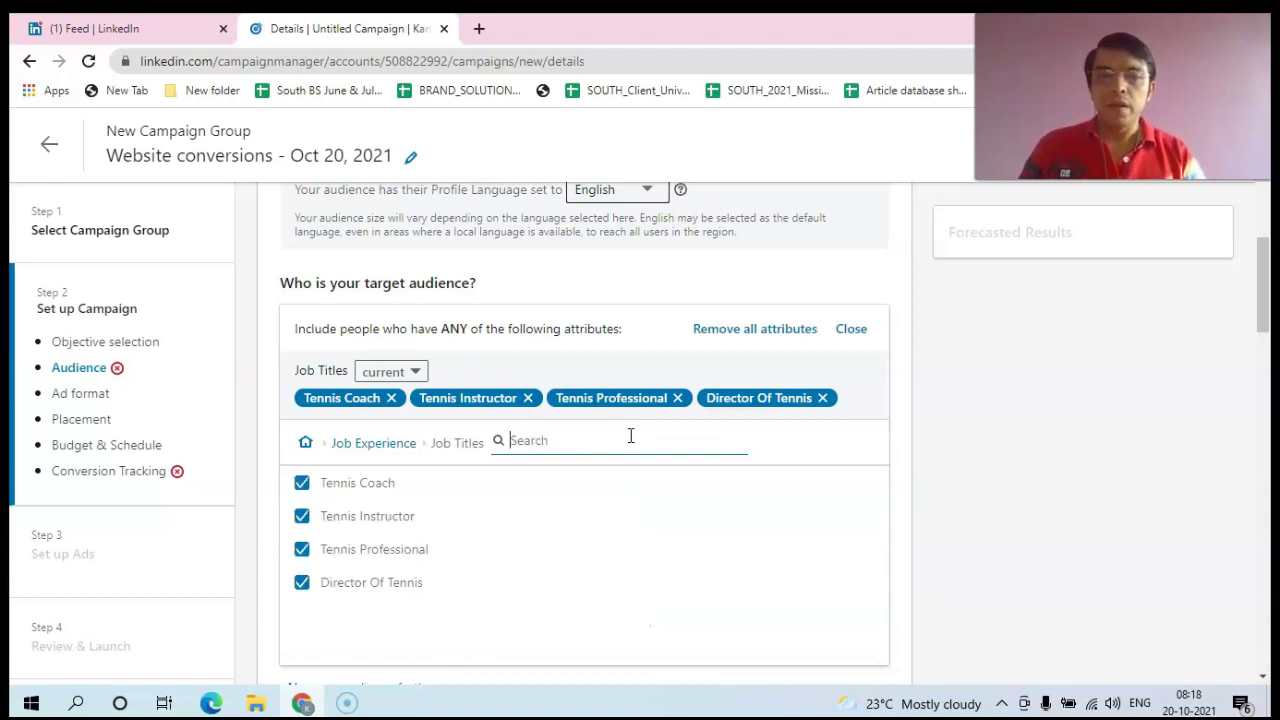
# Step: Search the job titles for "tennis" and include Head Tennis Professional in the target audience
pyautogui.write('tennis')
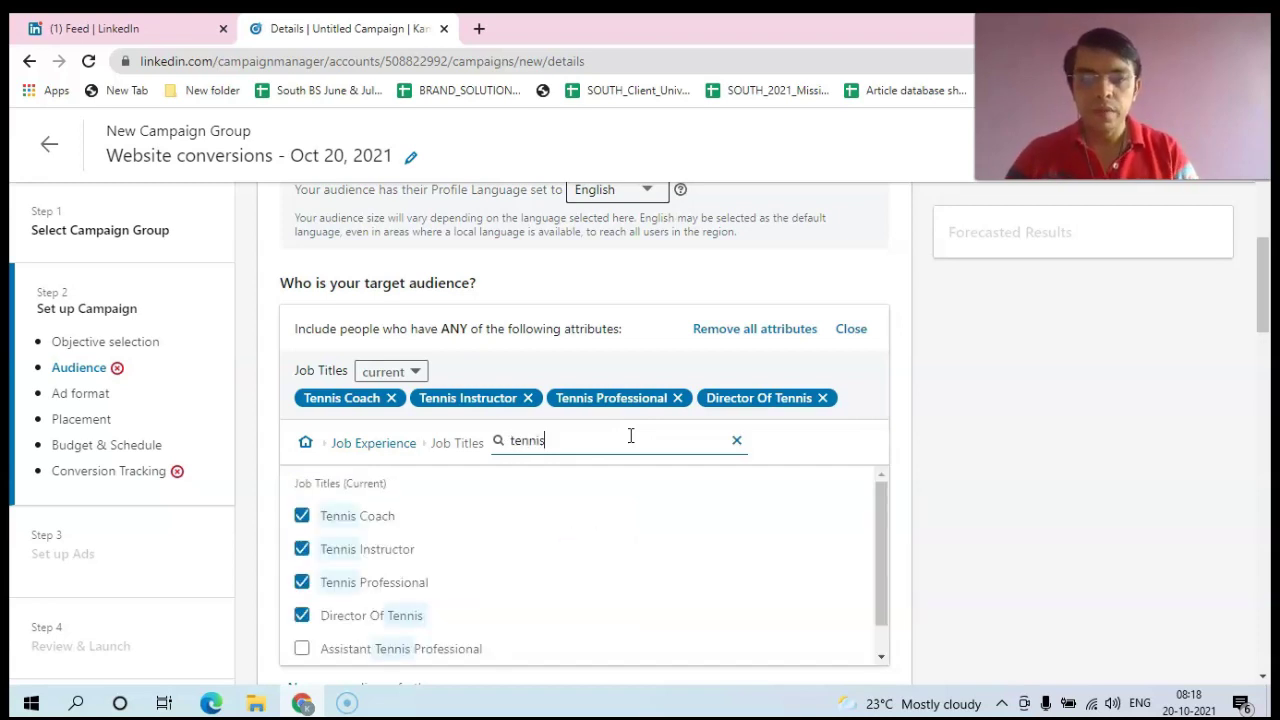
pyautogui.moveTo(880, 531); pyautogui.dragTo(880, 566)
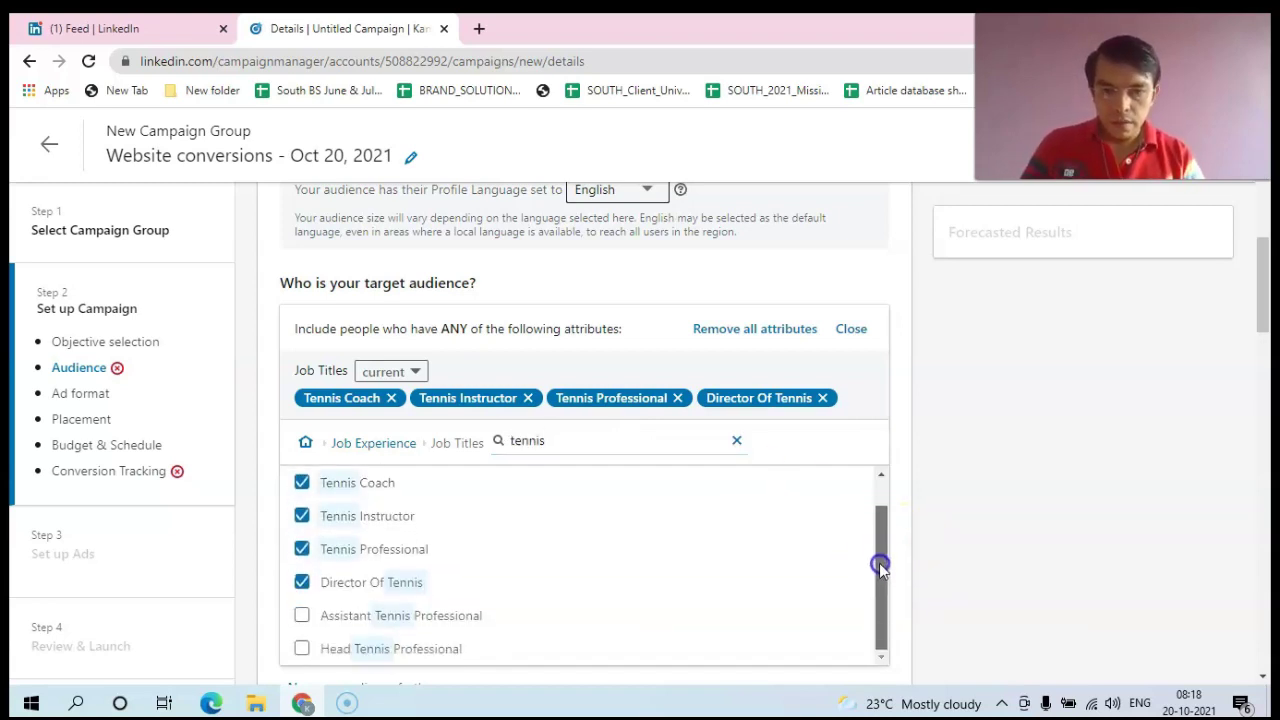
pyautogui.click(302, 650)
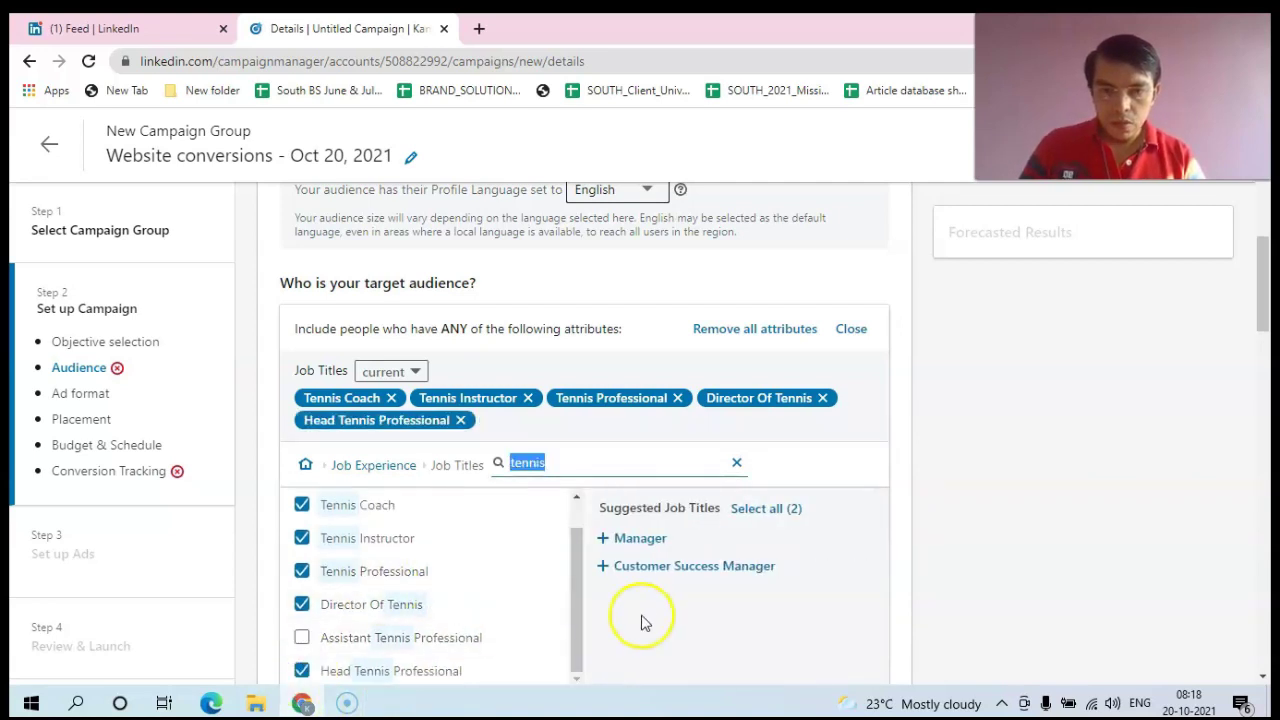
pyautogui.click(573, 604)
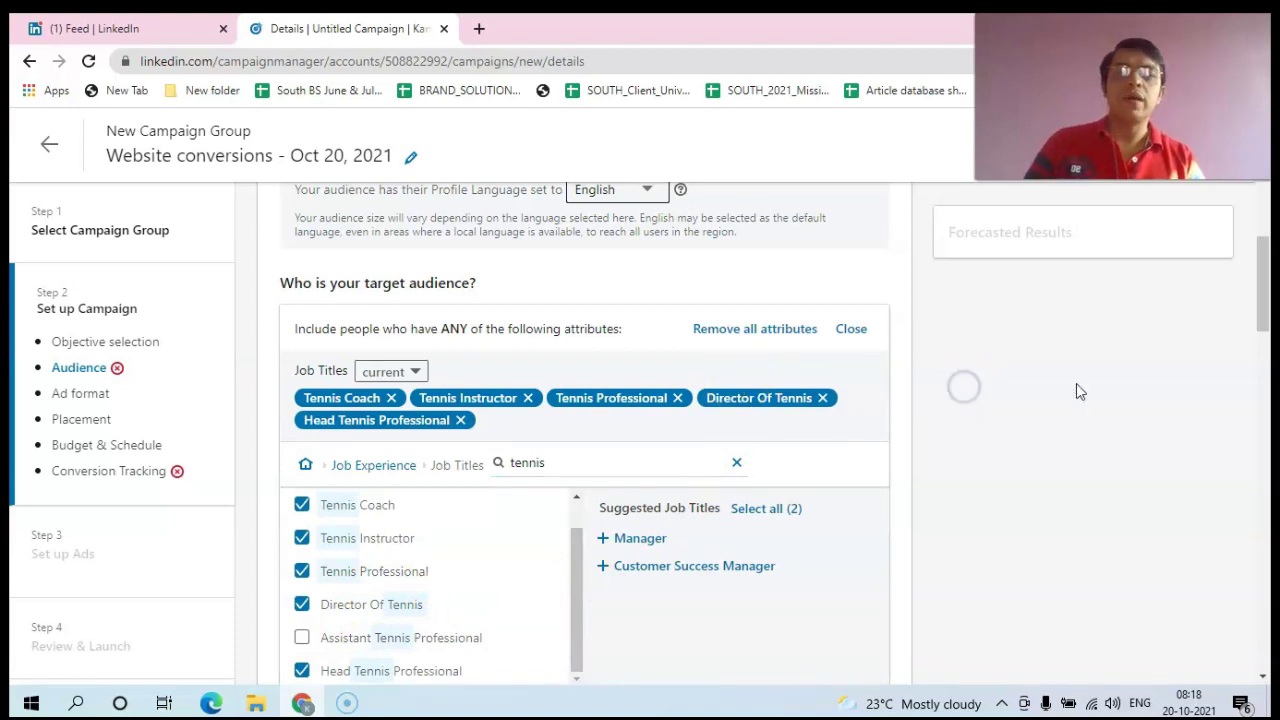
# Step: Open the audience's locations for editing and set the location type to Permanent location
pyautogui.moveTo(1258, 280)
pyautogui.mouseDown()
pyautogui.moveTo(1260, 306)
pyautogui.moveTo(1262, 293)
pyautogui.mouseUp()
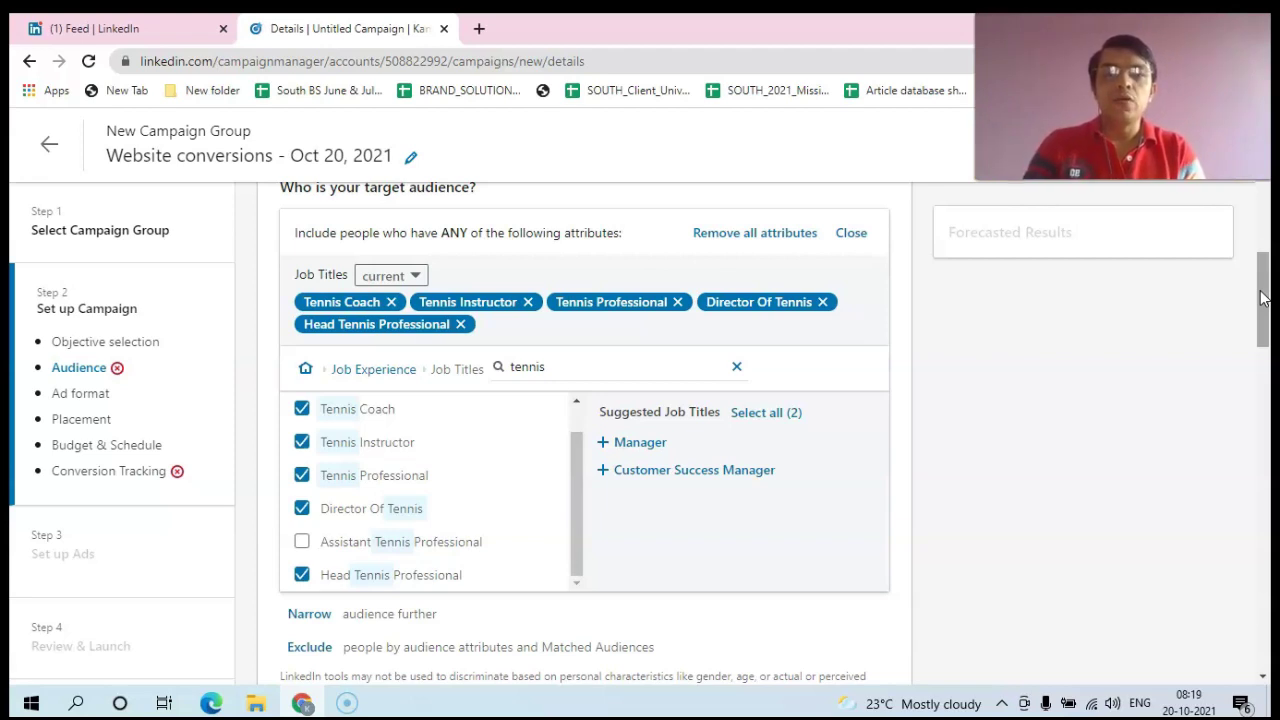
pyautogui.moveTo(1263, 298); pyautogui.dragTo(1265, 211)
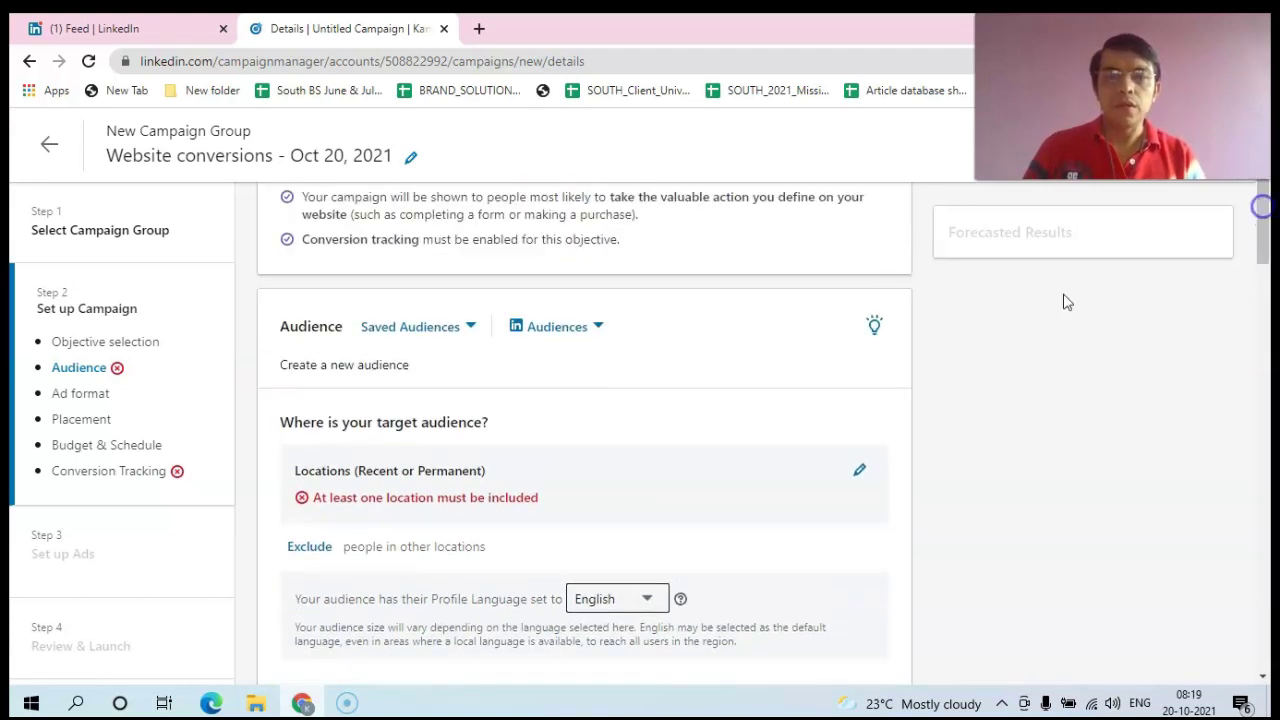
pyautogui.click(861, 467)
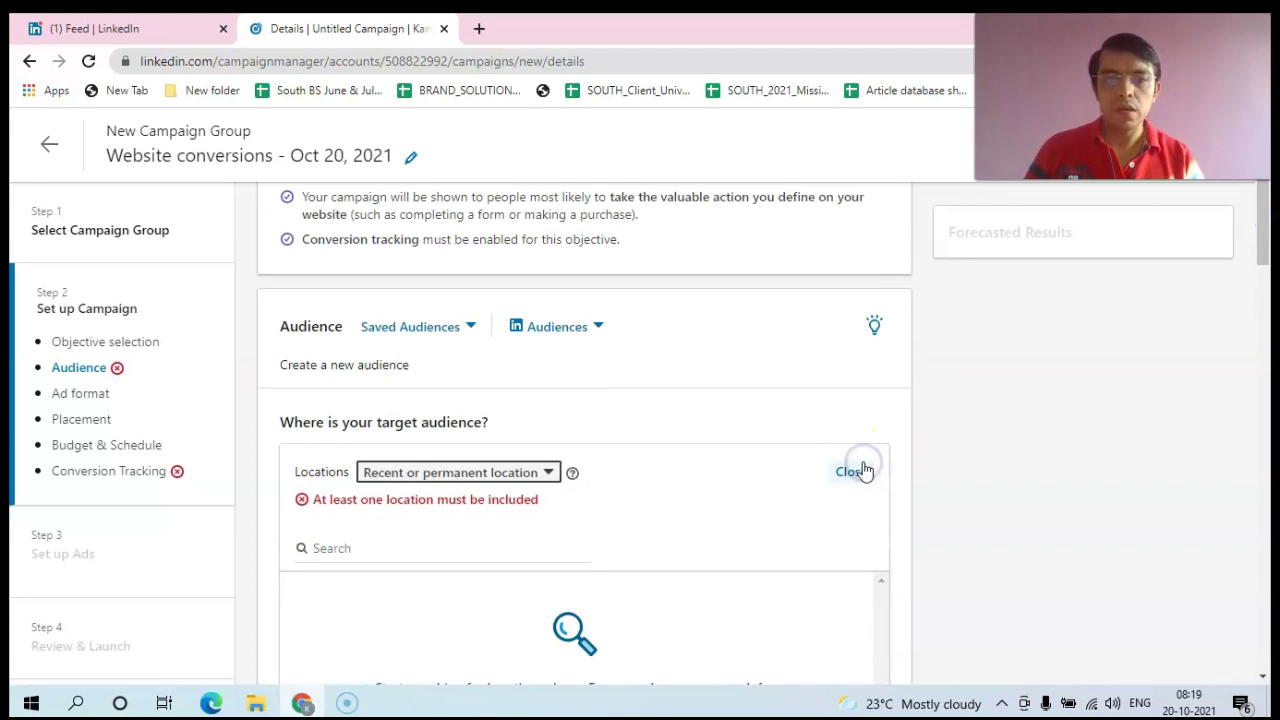
pyautogui.click(548, 474)
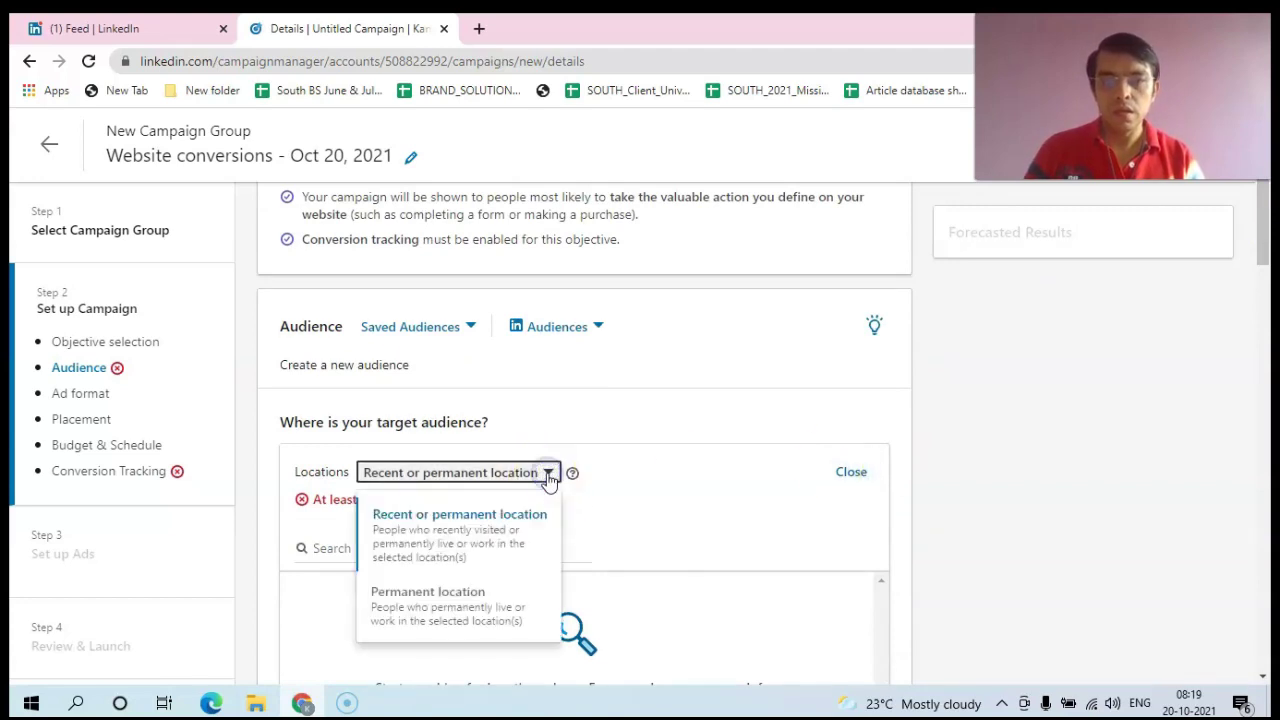
pyautogui.click(503, 537)
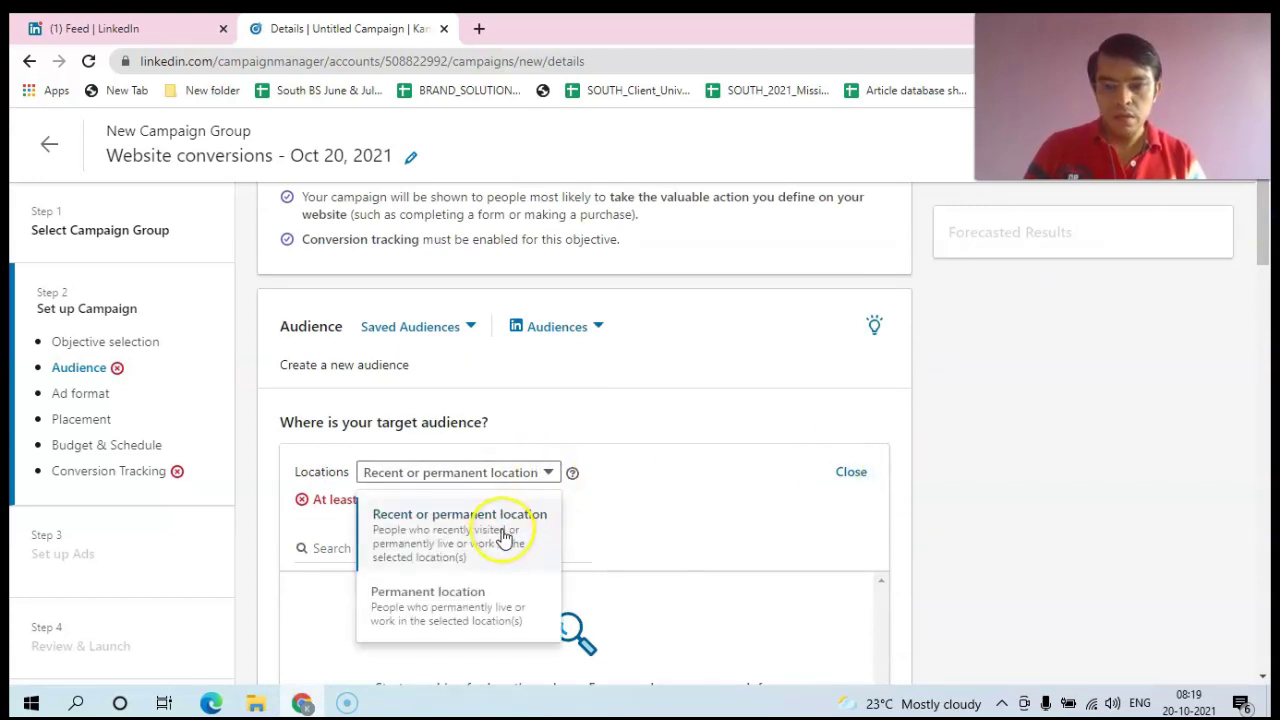
pyautogui.click(463, 605)
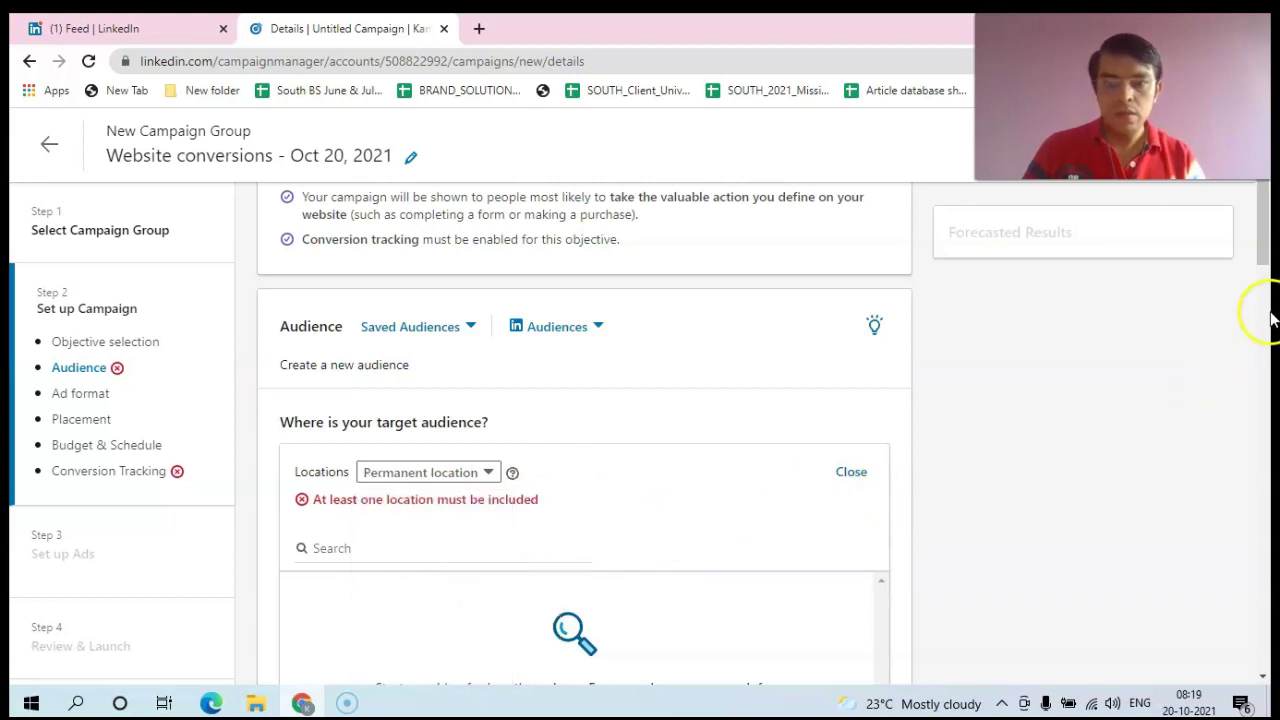
# Step: Search the locations for "india", include India as the target location and clear the search
pyautogui.moveTo(1263, 240); pyautogui.dragTo(1264, 290)
pyautogui.moveTo(1265, 305); pyautogui.dragTo(1262, 265)
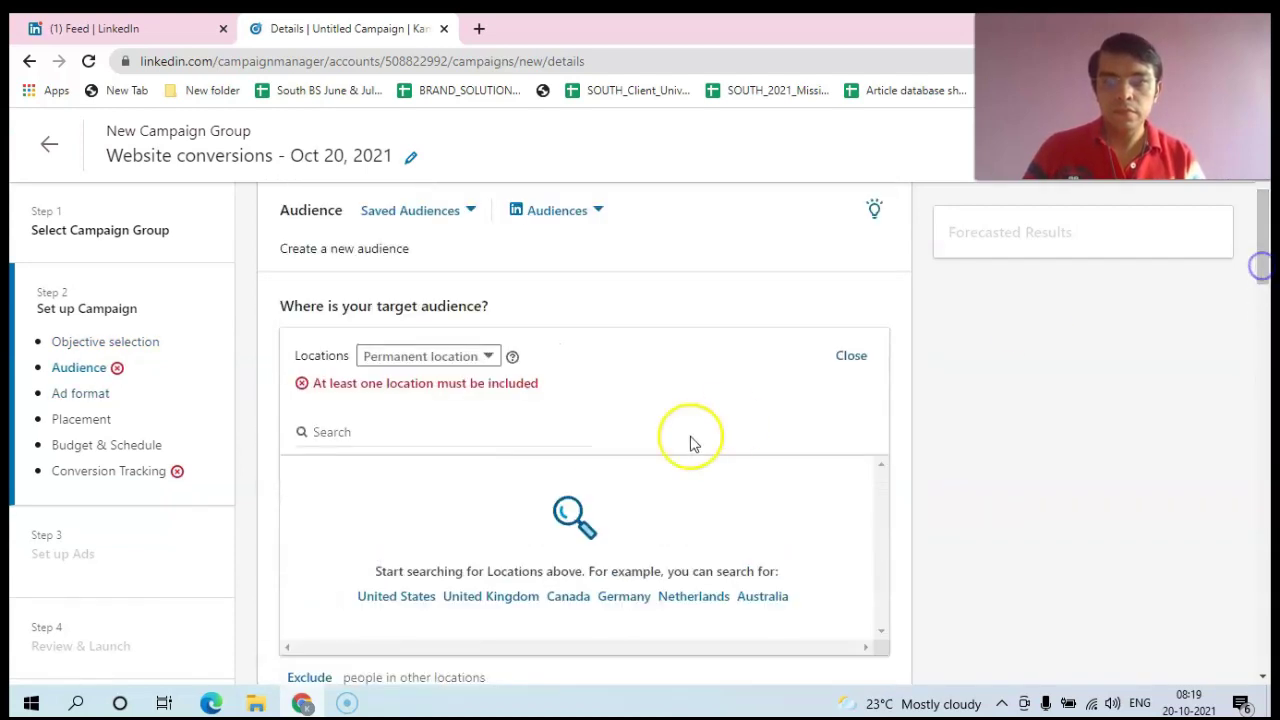
pyautogui.click(843, 358)
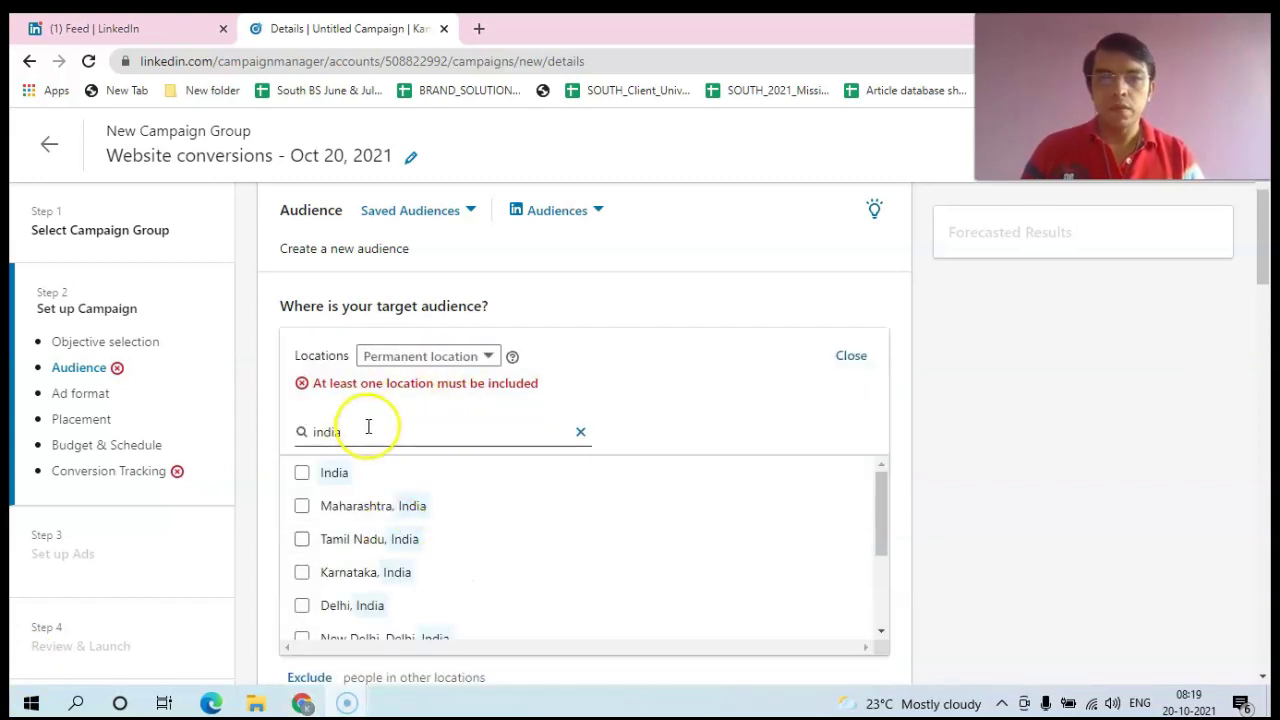
pyautogui.click(302, 473)
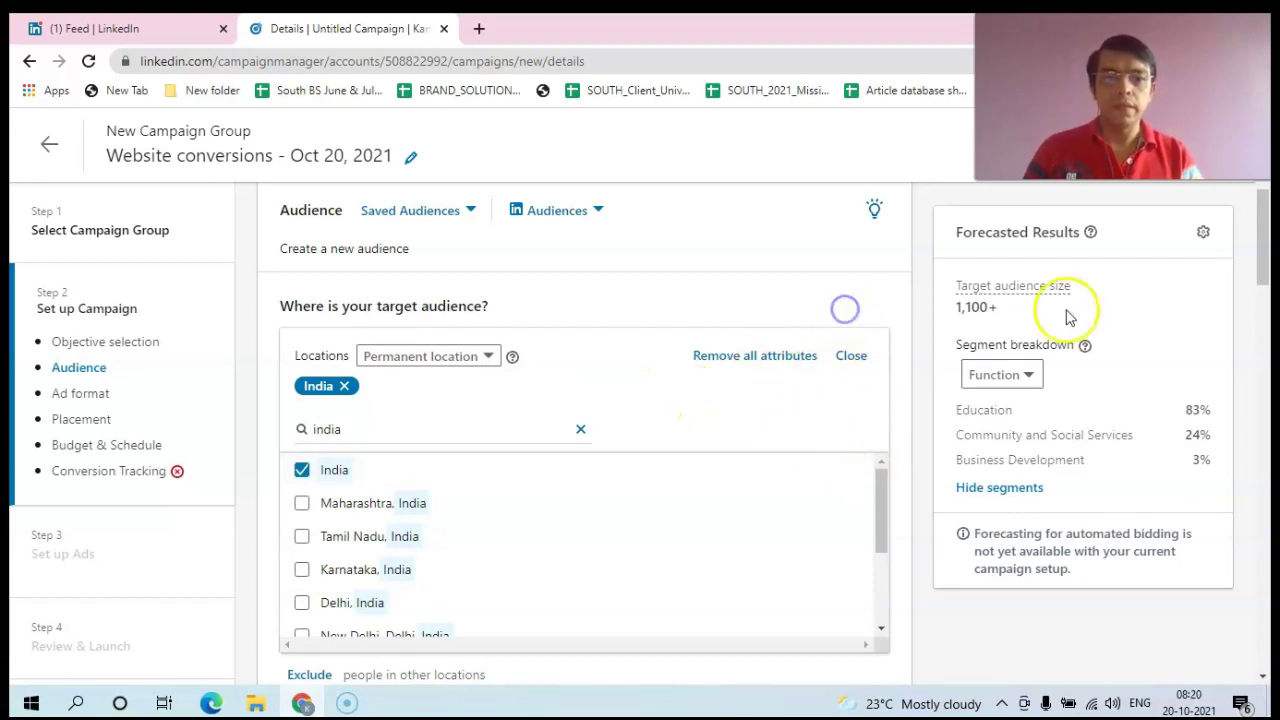
pyautogui.moveTo(1266, 251); pyautogui.dragTo(1238, 287)
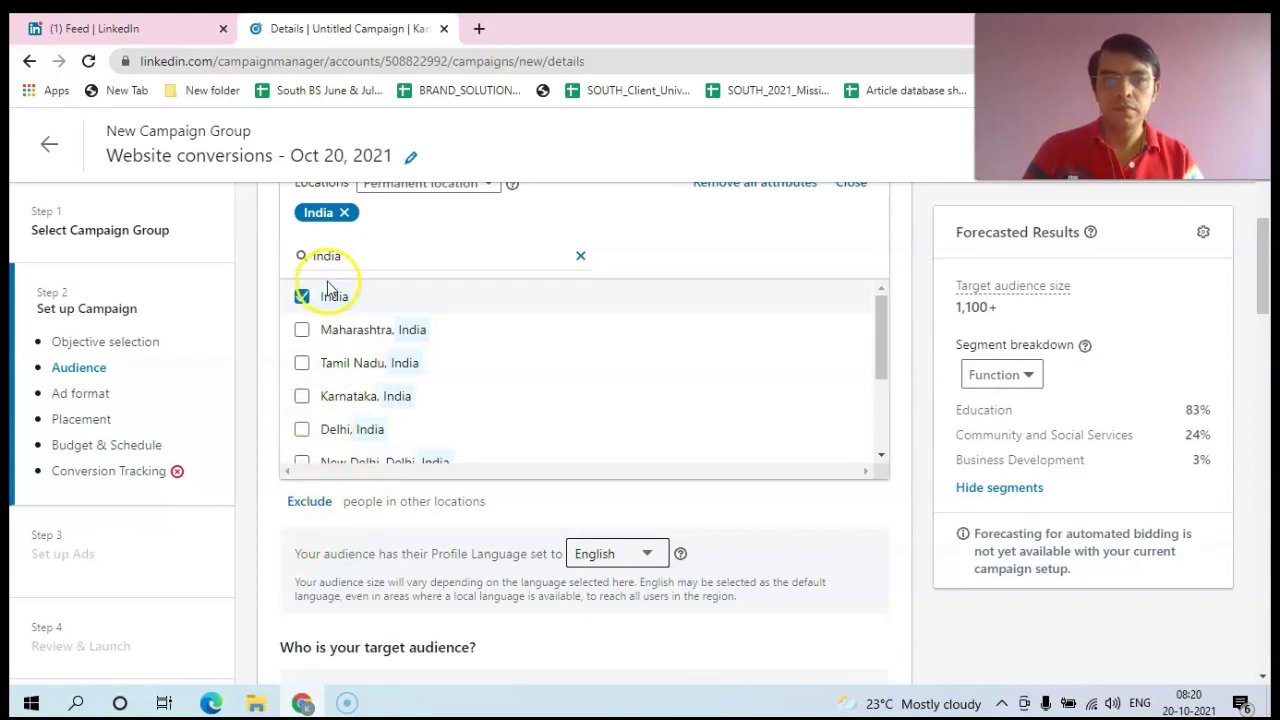
pyautogui.click(577, 260)
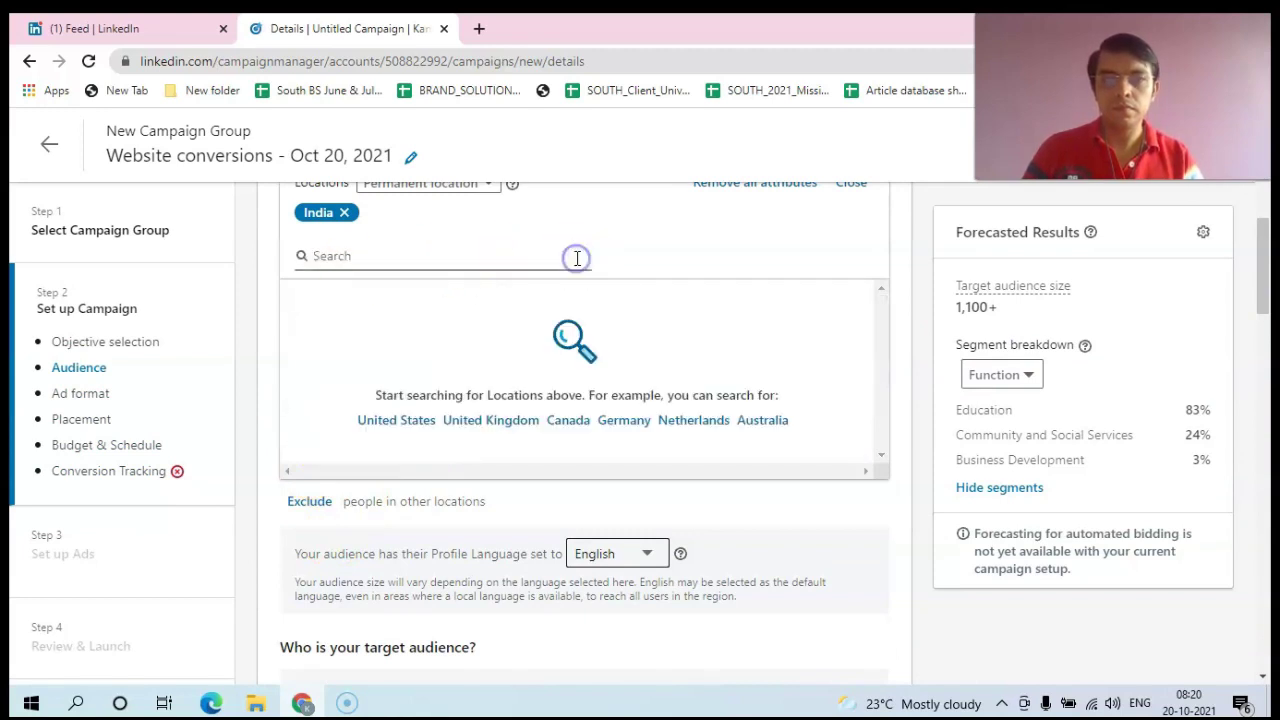
# Step: Set the campaign's daily budget to ₹400 and switch the schedule to a set start and end date
pyautogui.moveTo(1265, 286); pyautogui.dragTo(1244, 397)
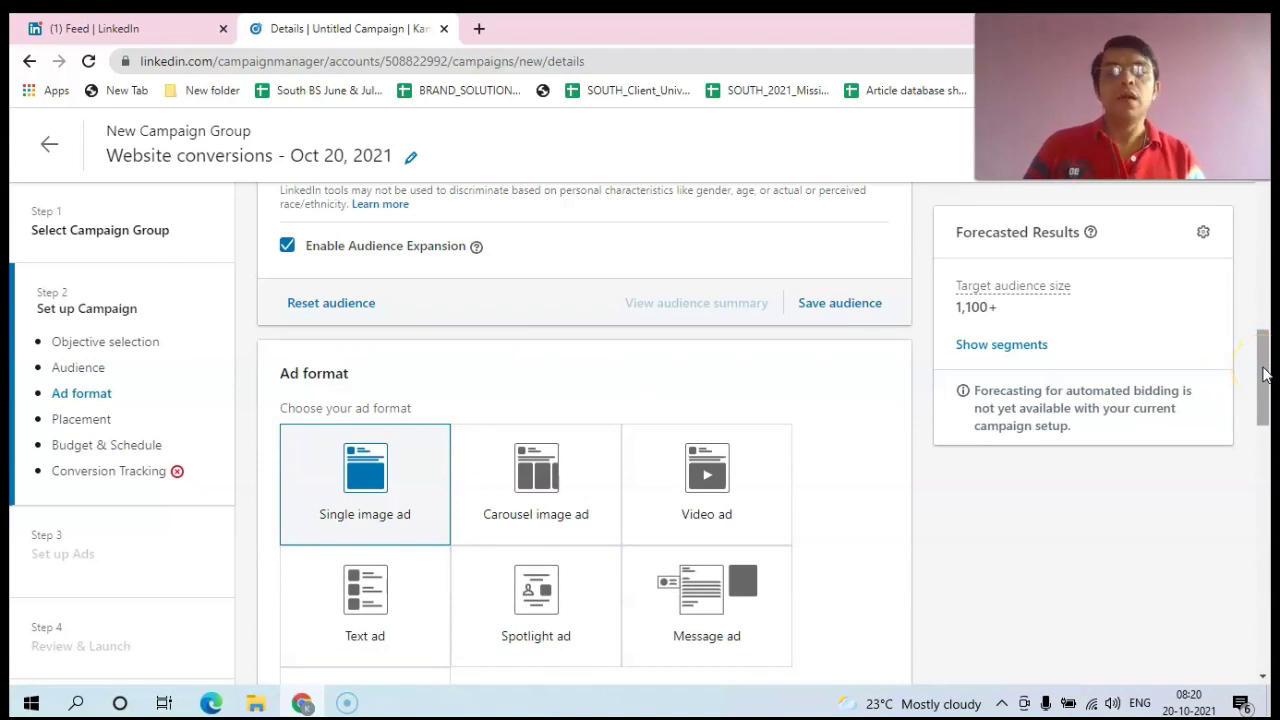
pyautogui.scroll(-1, 1266, 373)
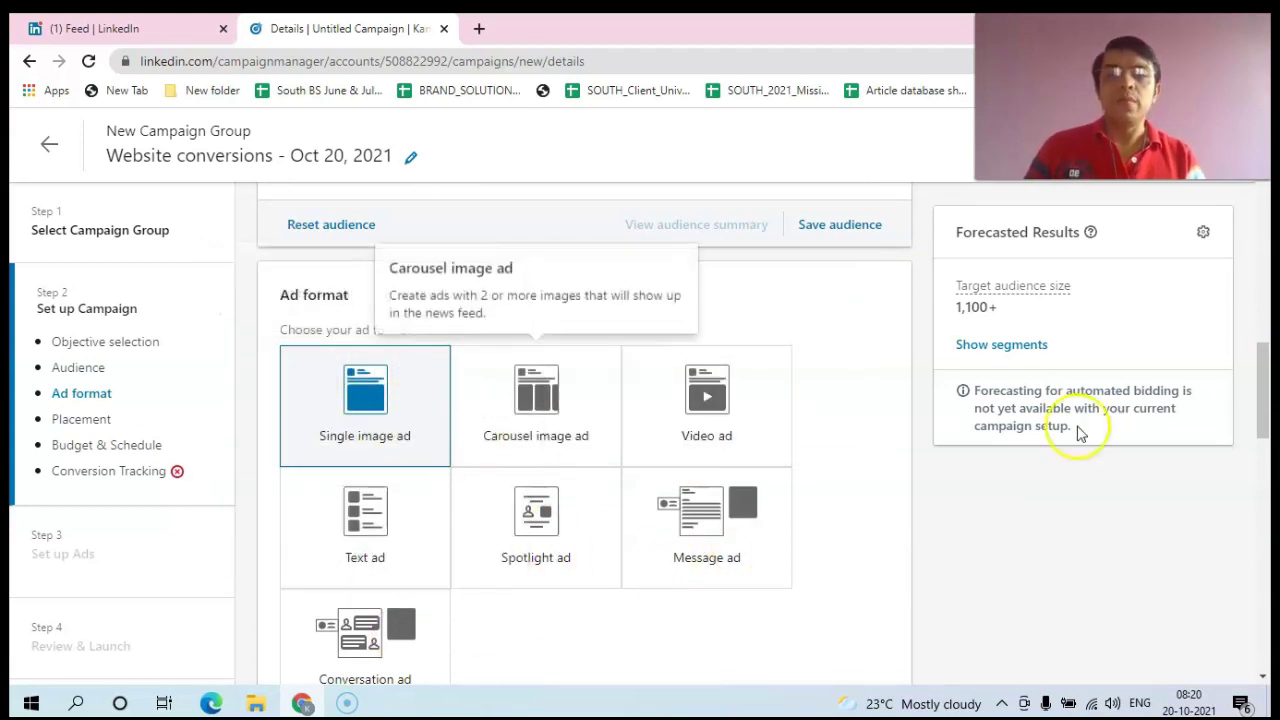
pyautogui.moveTo(1266, 388); pyautogui.dragTo(1269, 514)
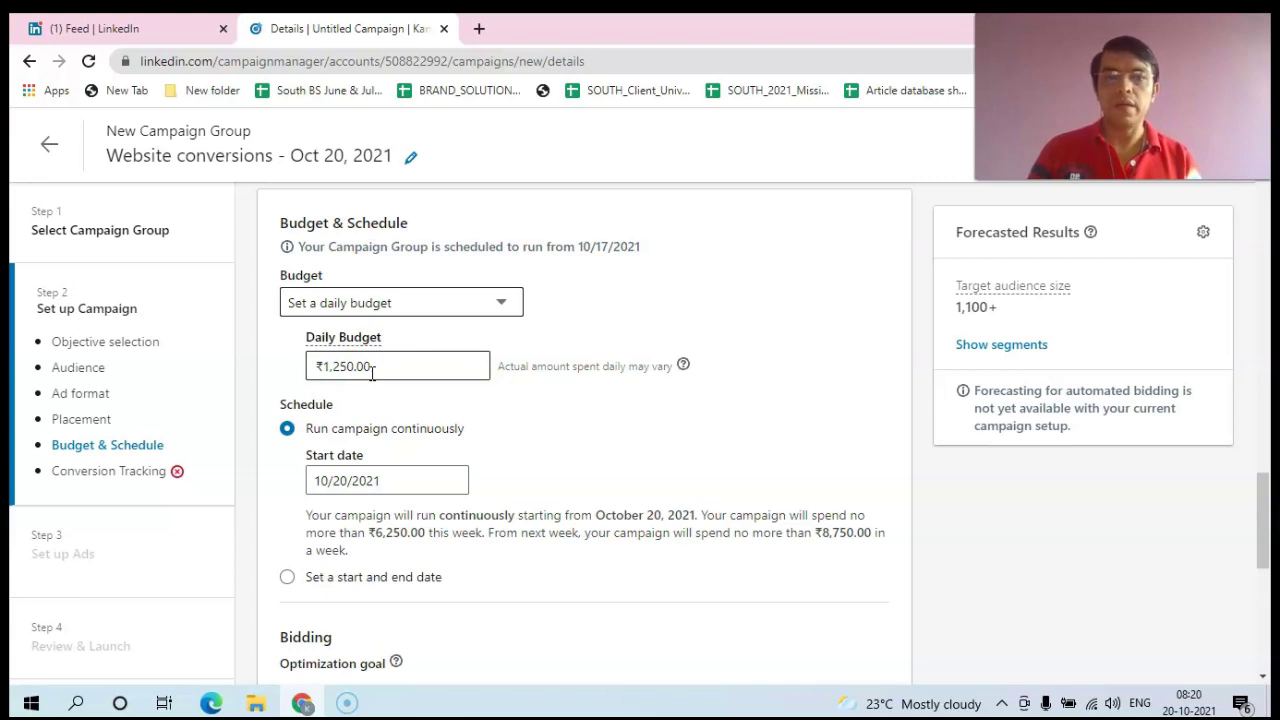
pyautogui.moveTo(372, 369); pyautogui.dragTo(258, 377)
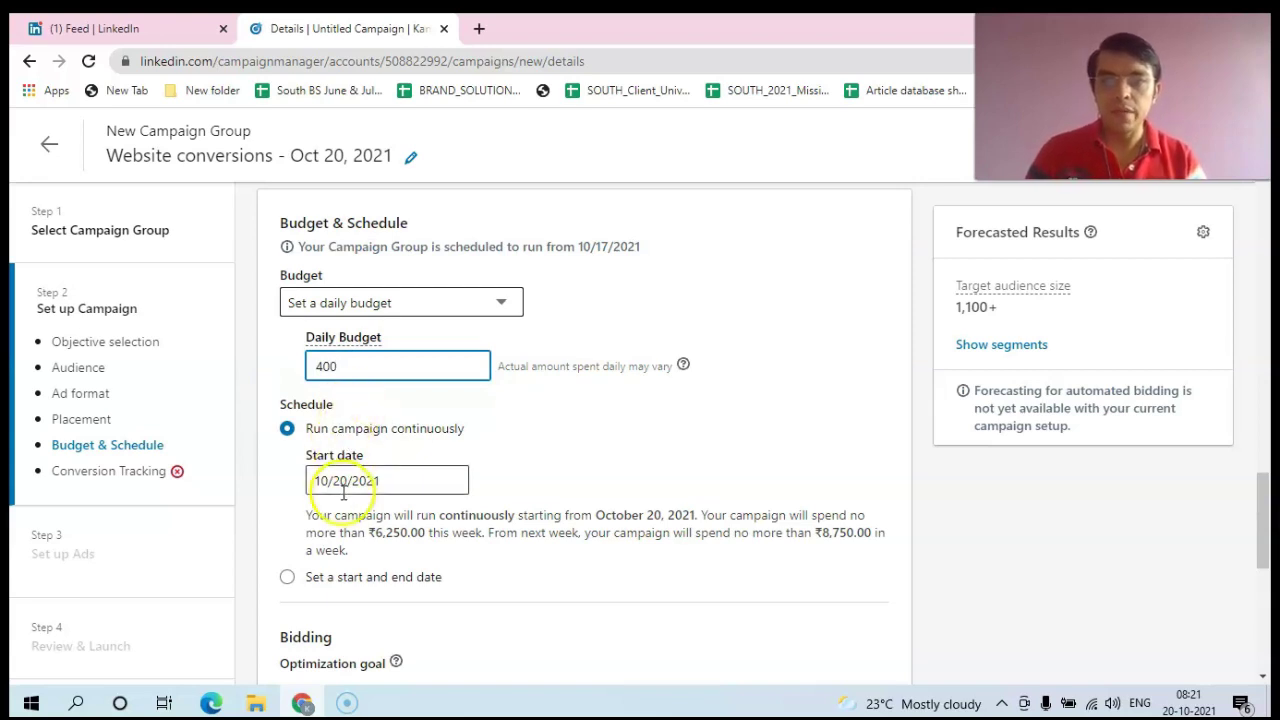
pyautogui.click(289, 582)
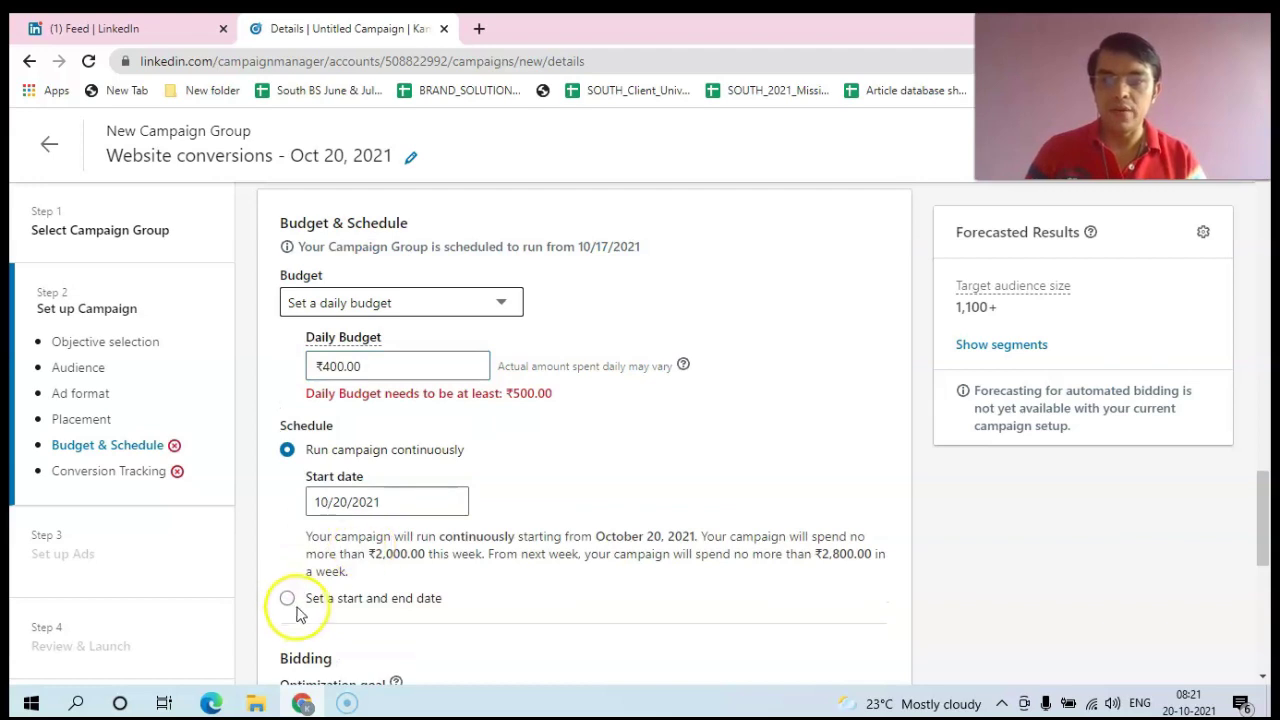
pyautogui.click(287, 602)
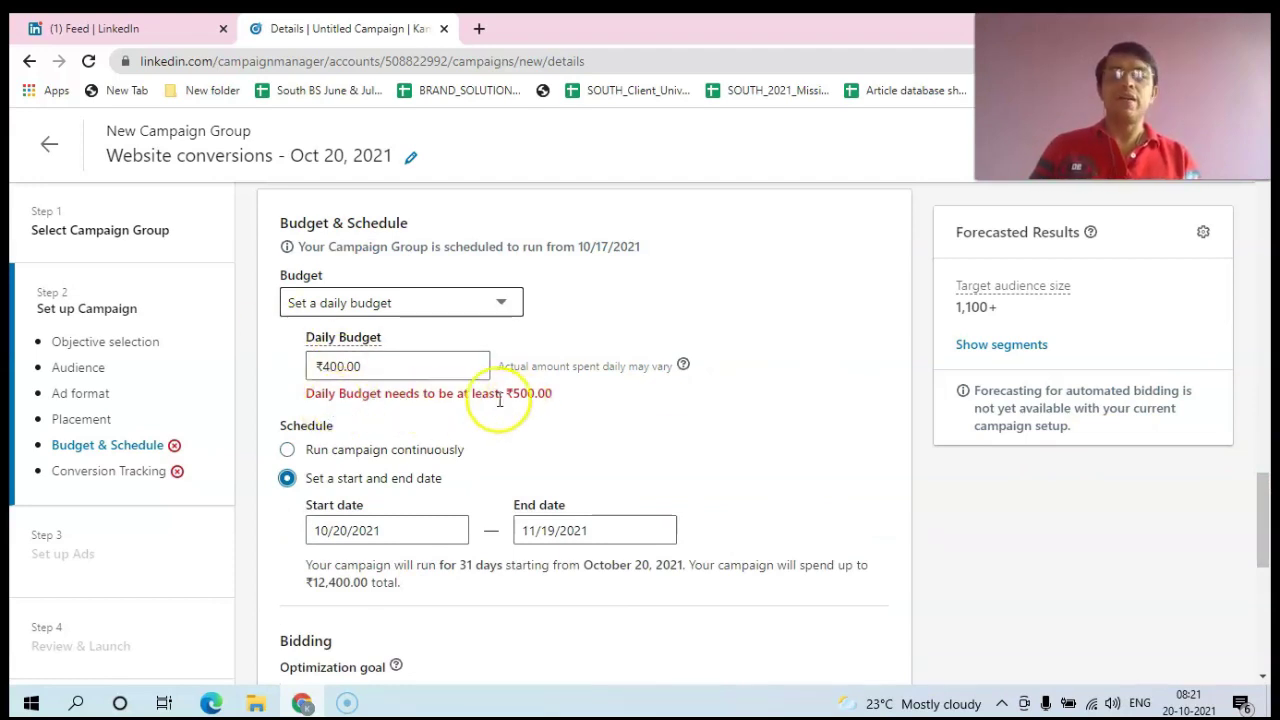
# Step: Set the daily budget to ₹500 and the campaign's end date to October 21, 2021
pyautogui.click(335, 368)
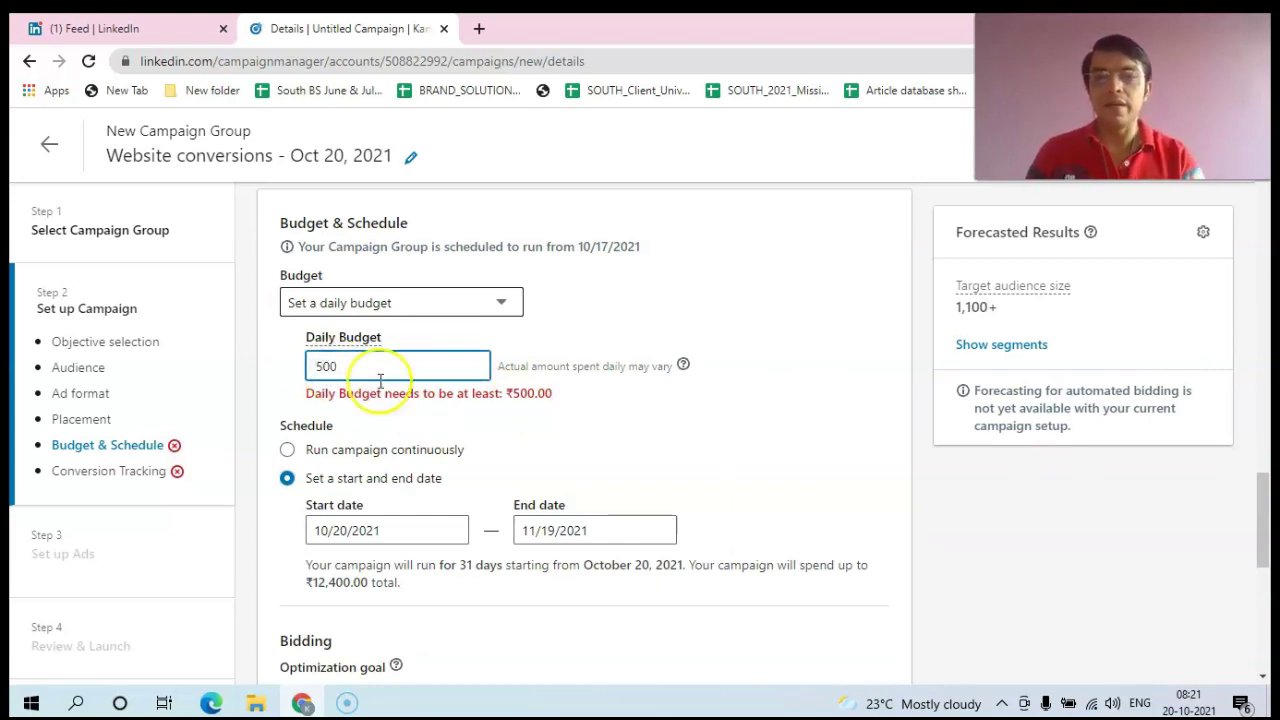
pyautogui.click(705, 451)
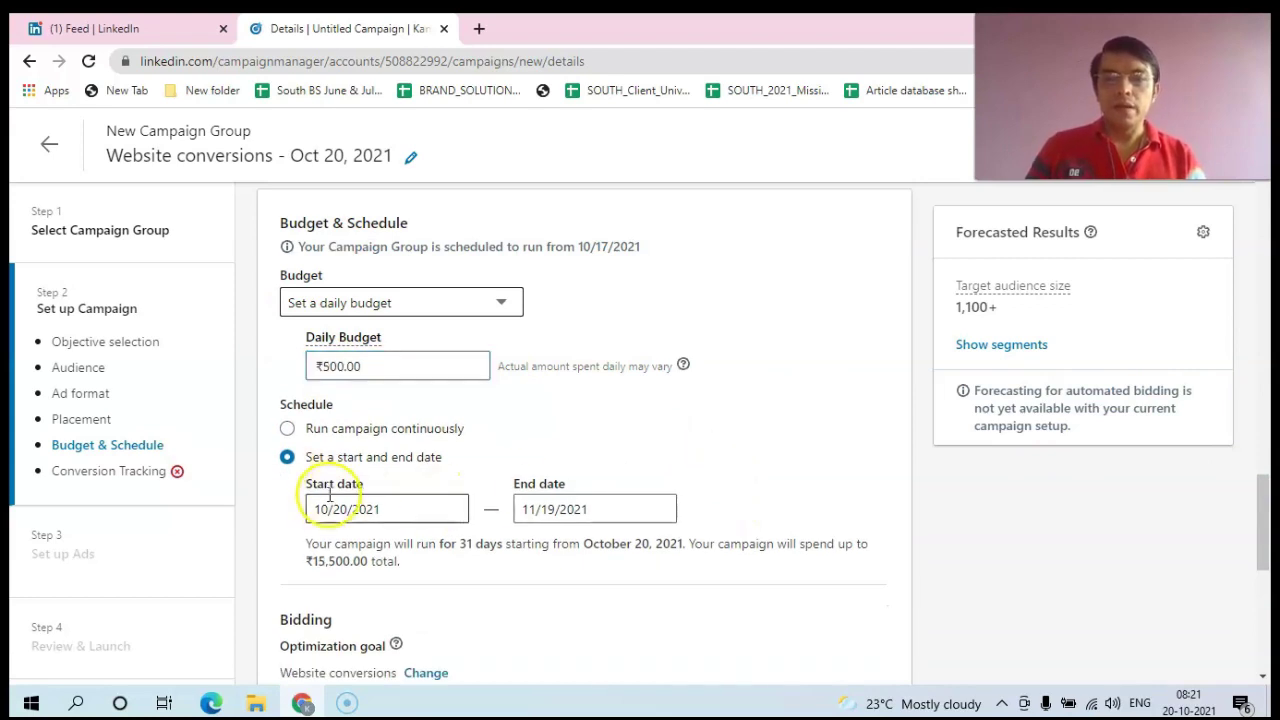
pyautogui.click(548, 515)
pyautogui.click(542, 236)
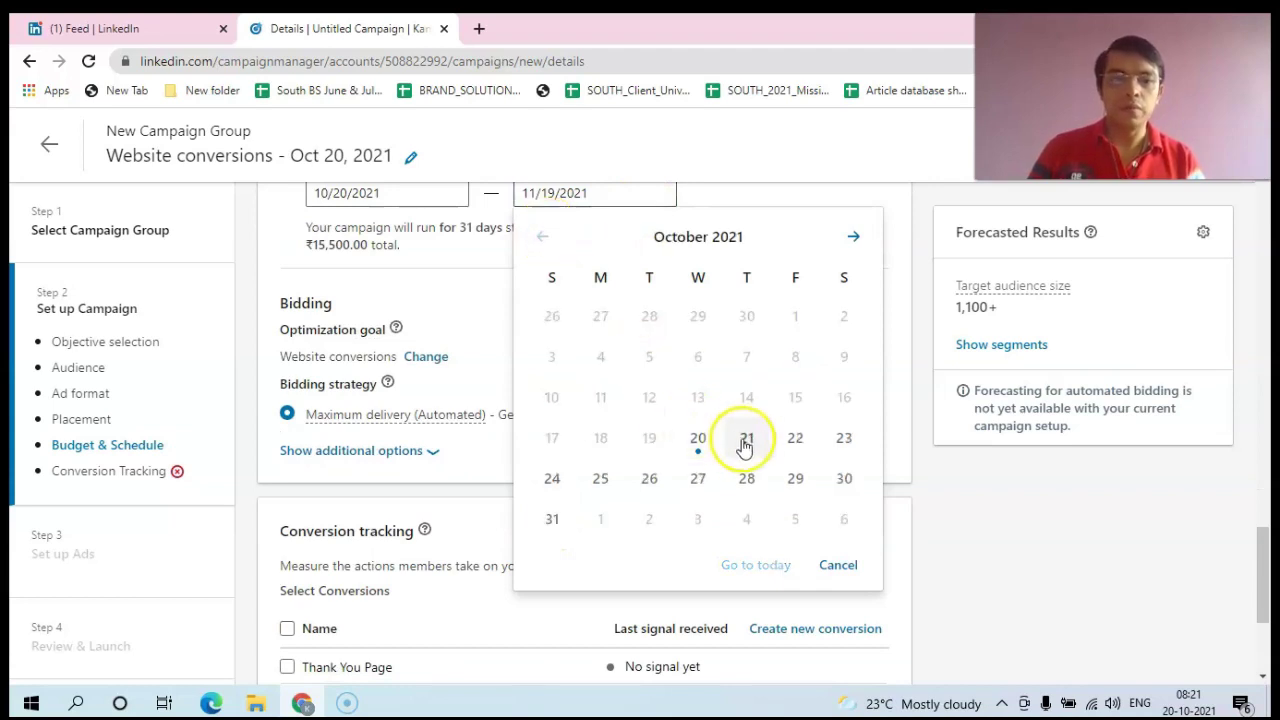
pyautogui.click(744, 446)
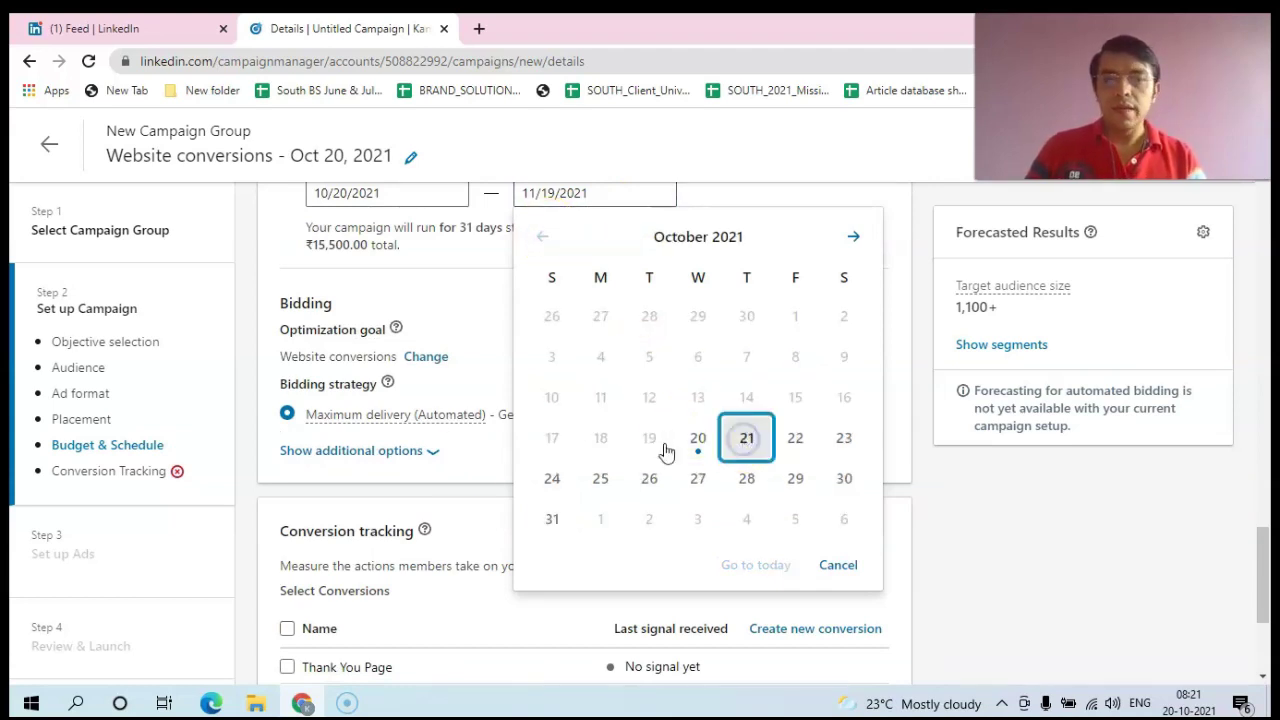
# Step: Try Manual bidding (Enhanced) with a bid of ₹200 and return the bidding strategy to Maximum delivery (Automated)
pyautogui.moveTo(1265, 538)
pyautogui.mouseDown()
pyautogui.moveTo(1265, 483)
pyautogui.moveTo(1270, 548)
pyautogui.mouseUp()
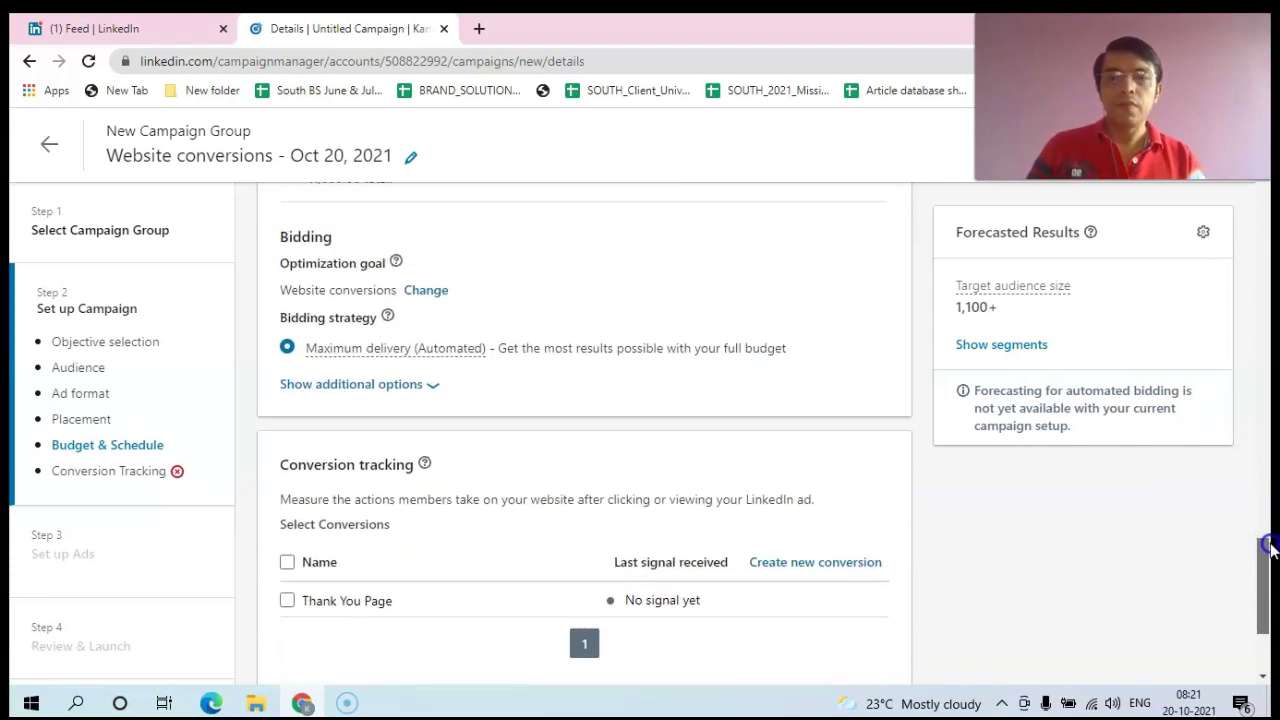
pyautogui.click(426, 388)
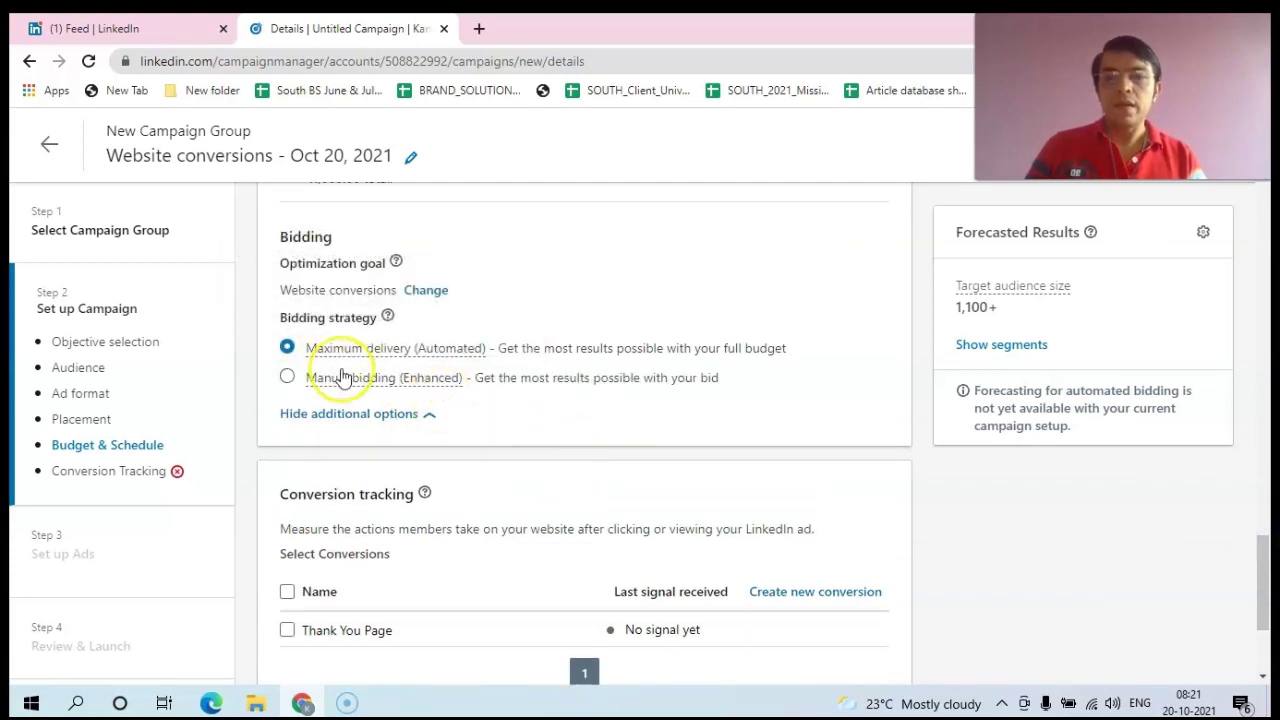
pyautogui.moveTo(358, 382)
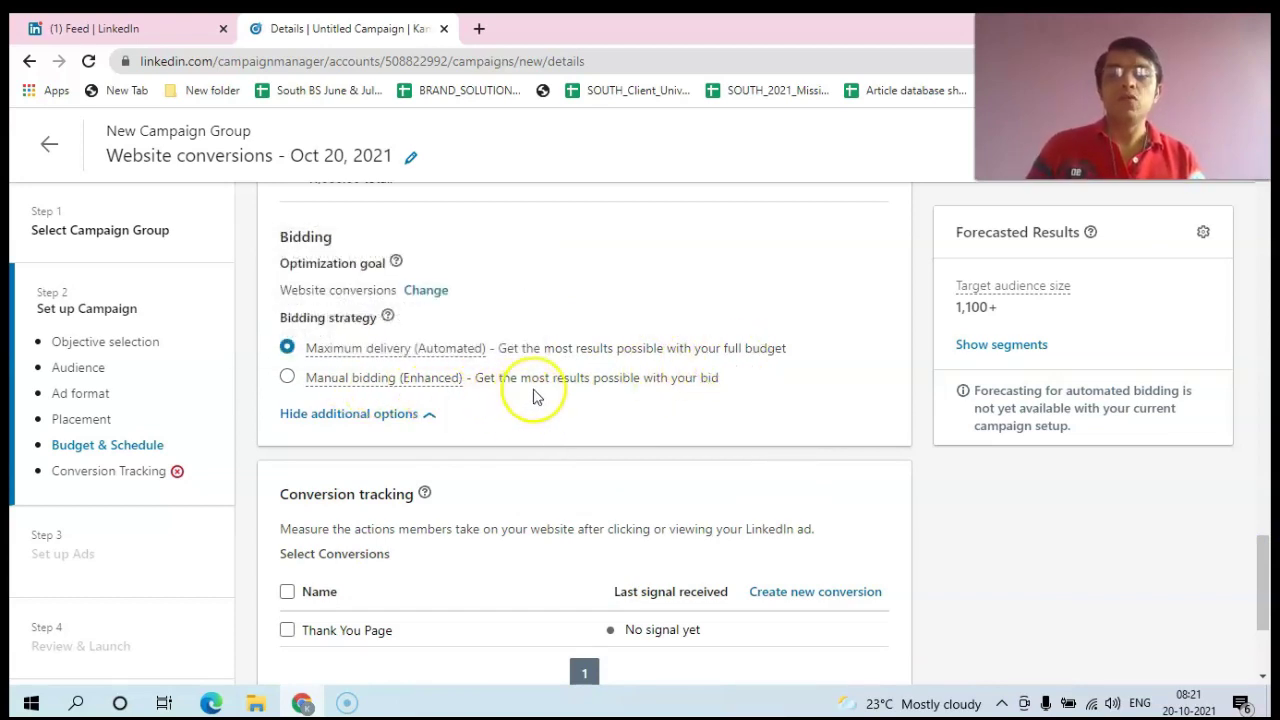
pyautogui.click(286, 380)
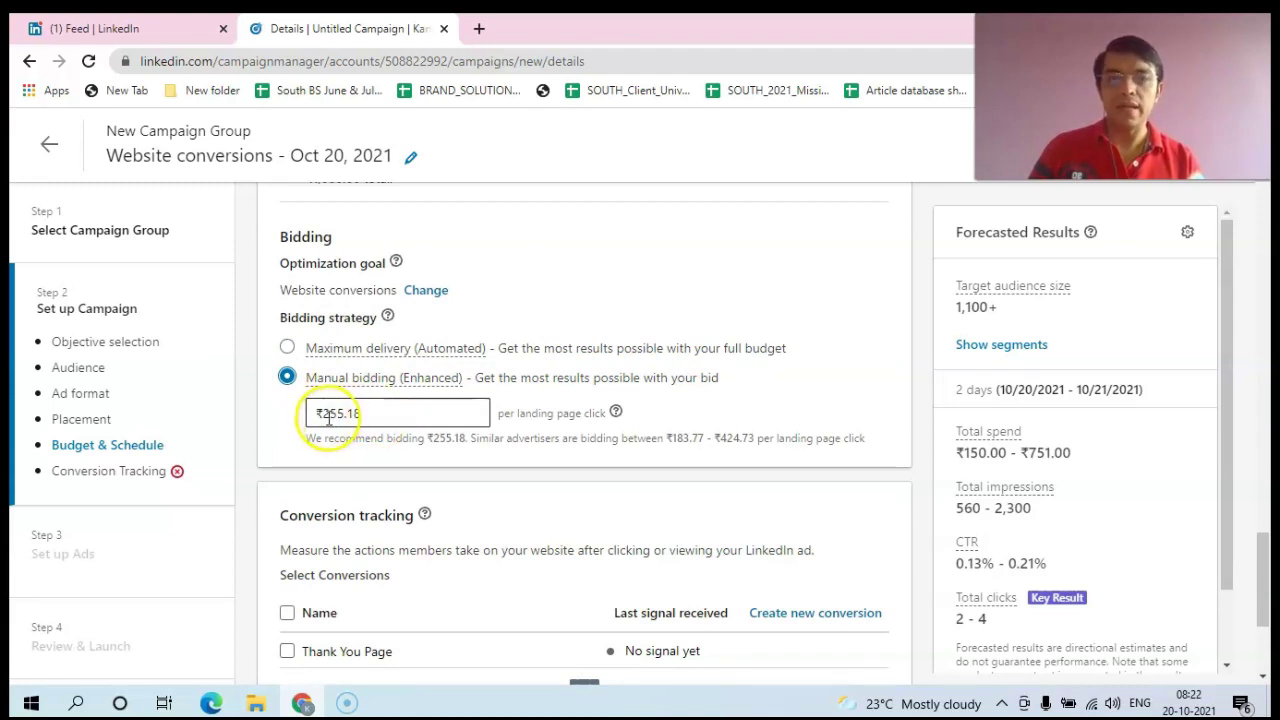
pyautogui.moveTo(366, 411); pyautogui.dragTo(278, 413)
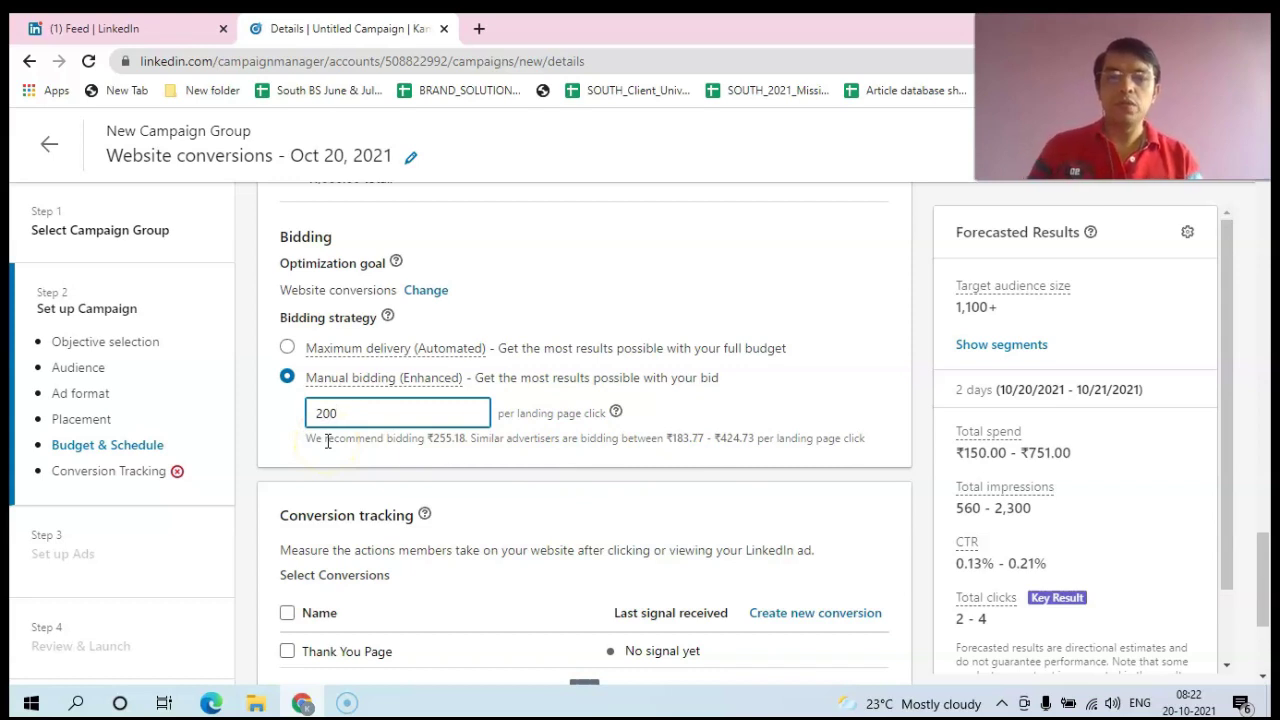
pyautogui.click(287, 349)
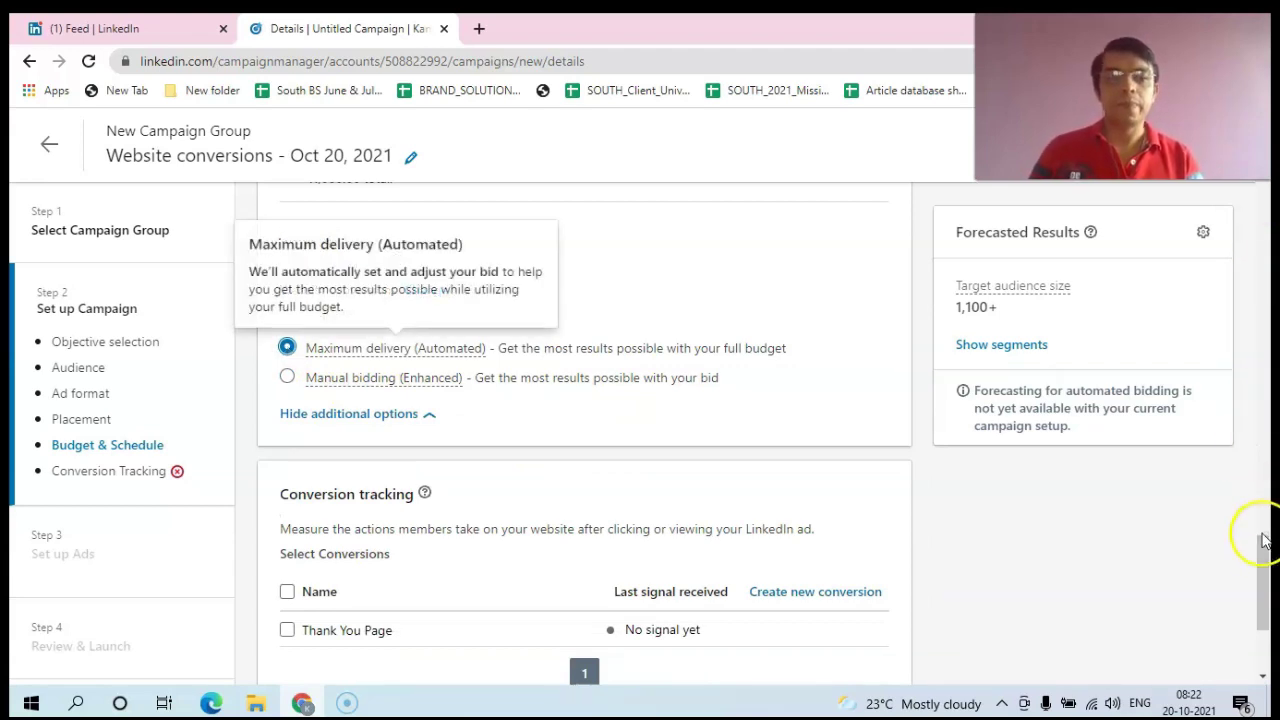
# Step: Start creating a new conversion in the campaign's conversion tracking, ready to name it
pyautogui.moveTo(1262, 555); pyautogui.dragTo(1265, 588)
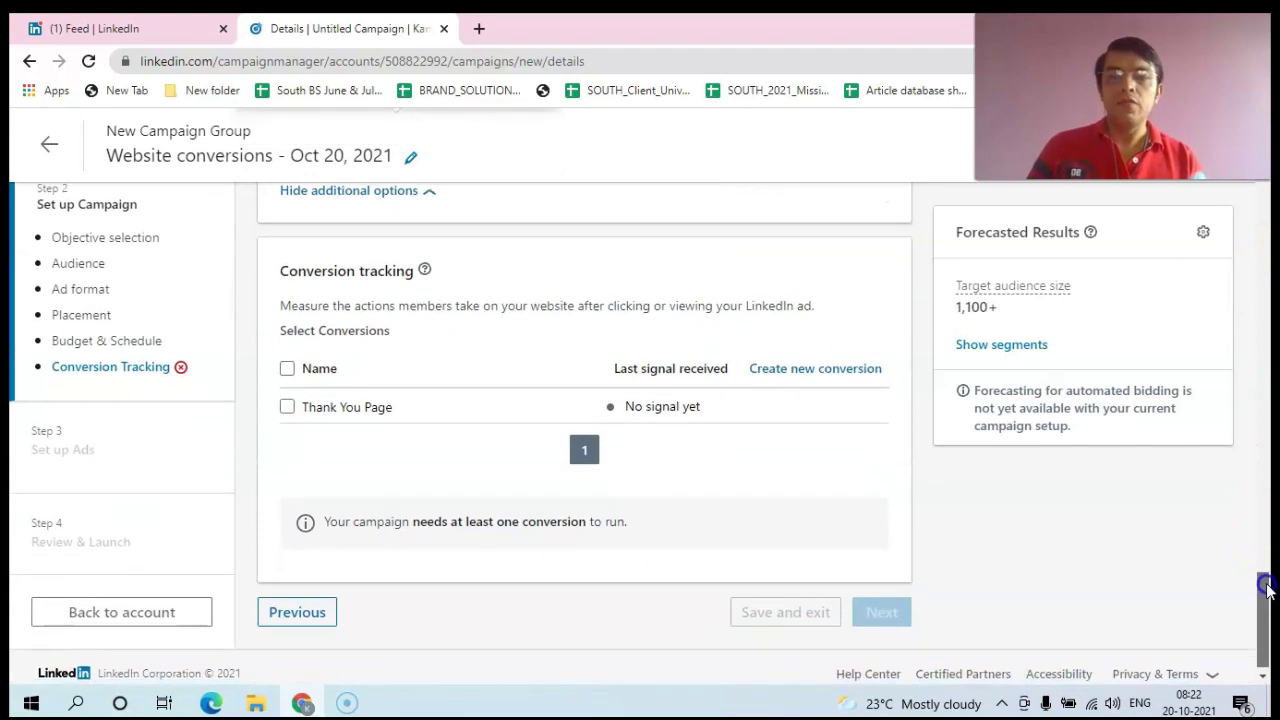
pyautogui.click(551, 270)
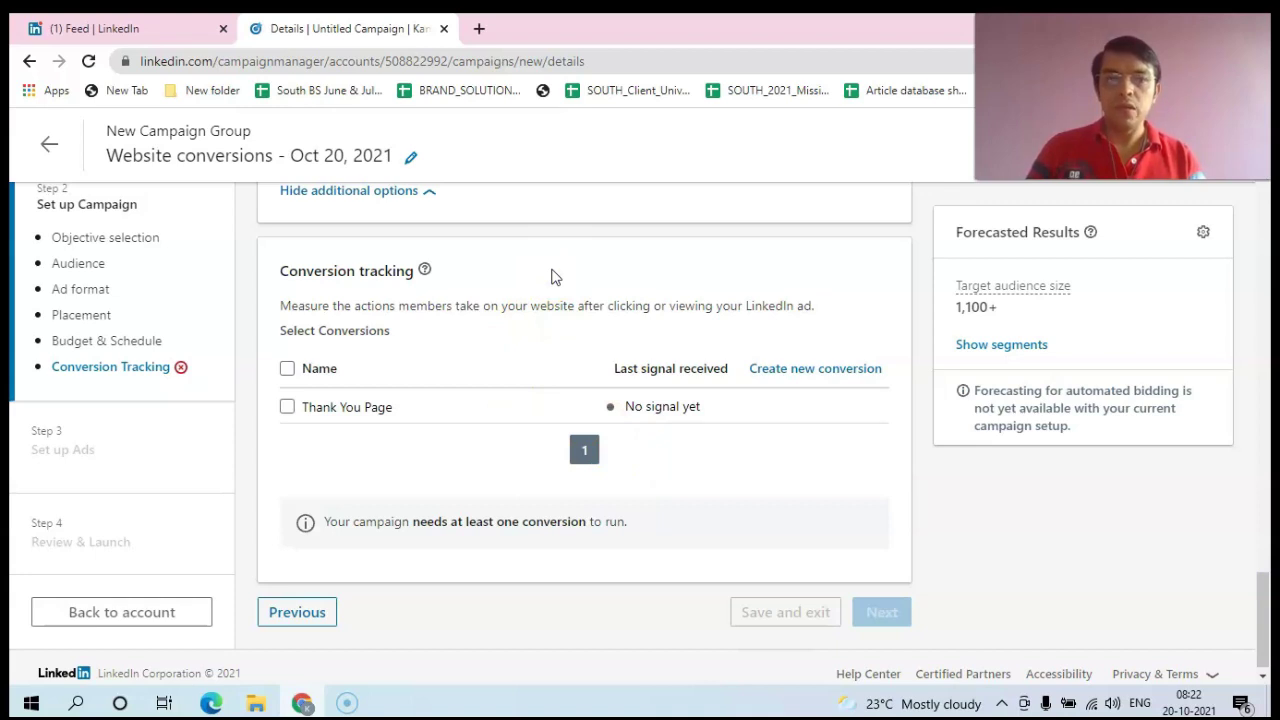
pyautogui.click(806, 378)
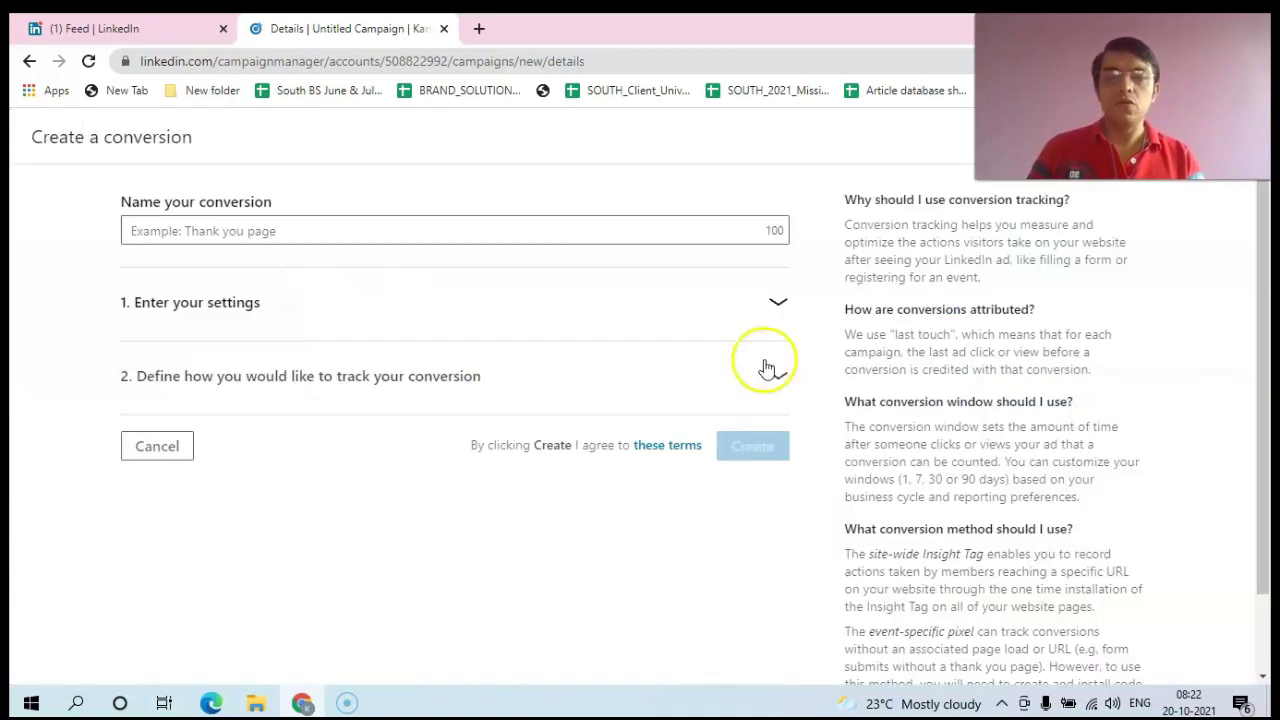
pyautogui.click(305, 231)
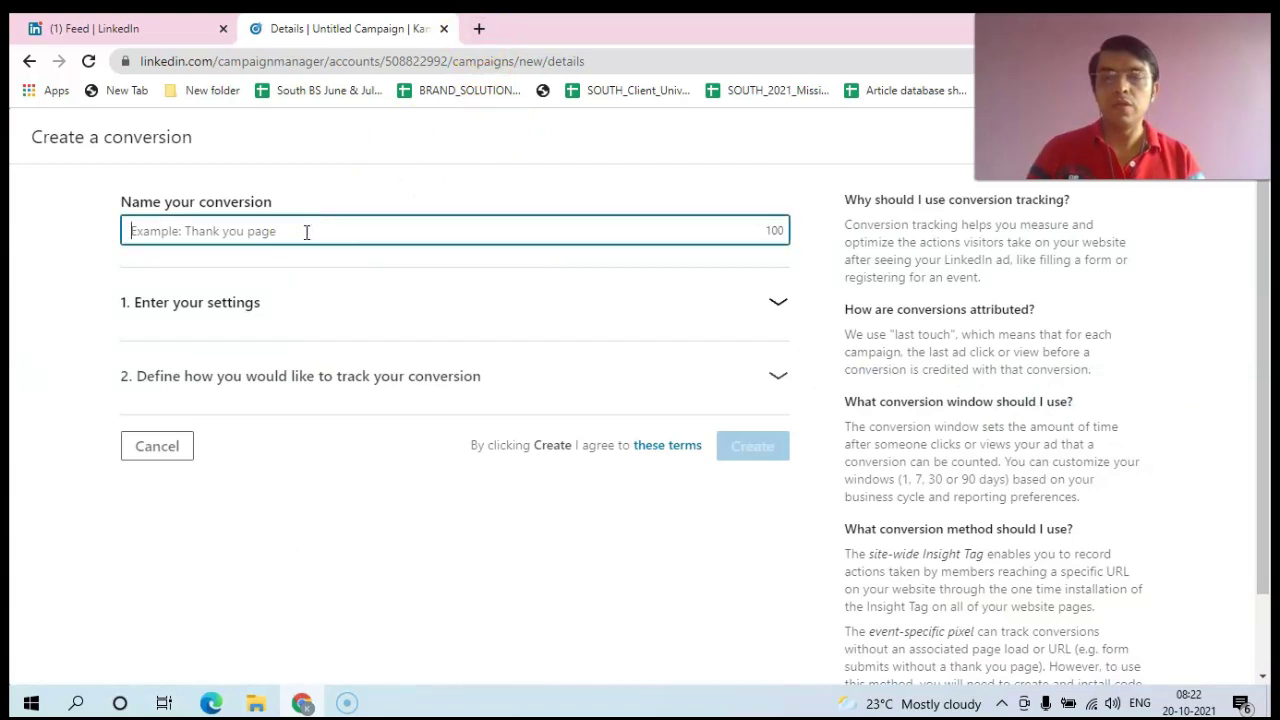
# Step: Open tennis4india.com in a new browser tab and browse the entries under Indian Tennis Live
pyautogui.click(481, 34)
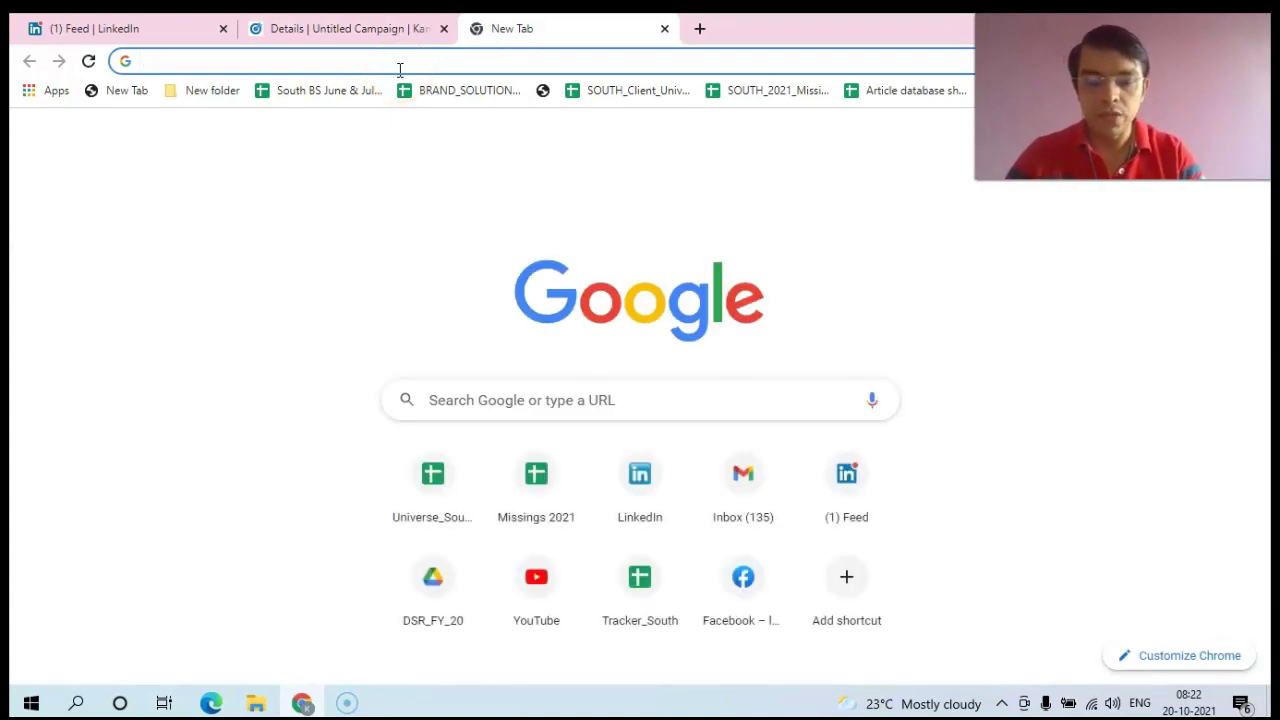
pyautogui.write('ten')
pyautogui.click(405, 97)
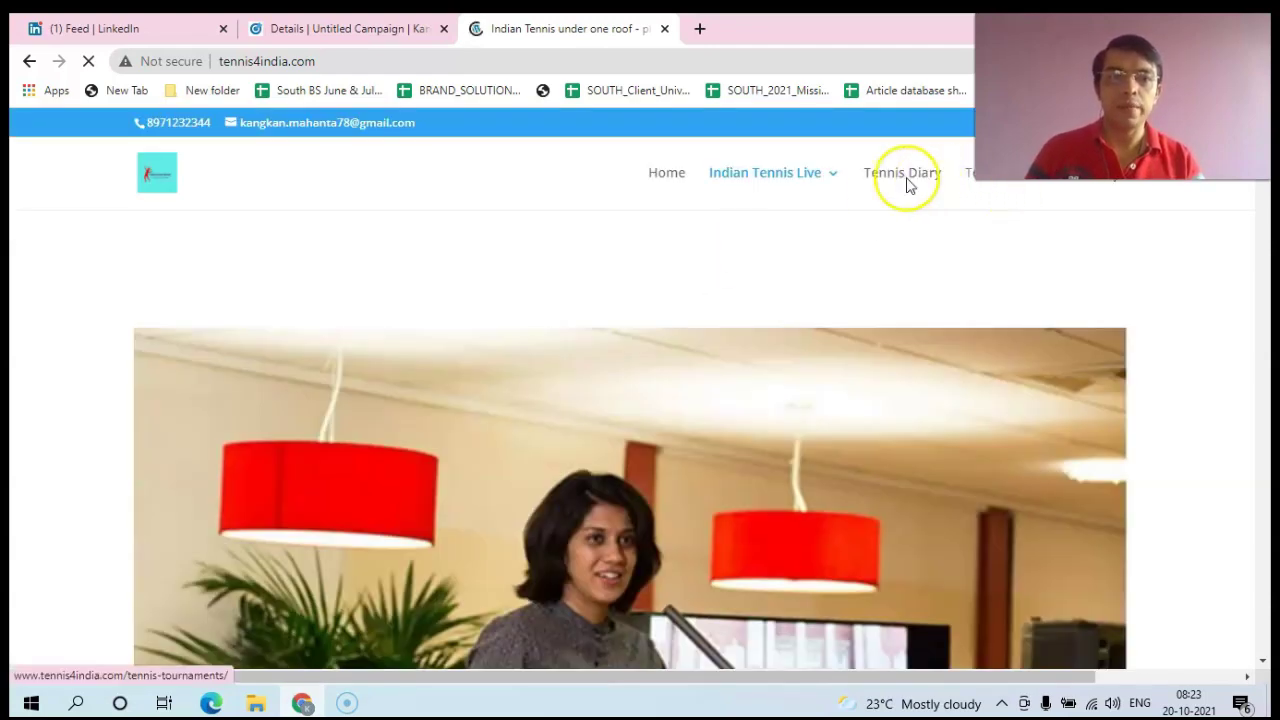
pyautogui.click(820, 174)
pyautogui.click(799, 262)
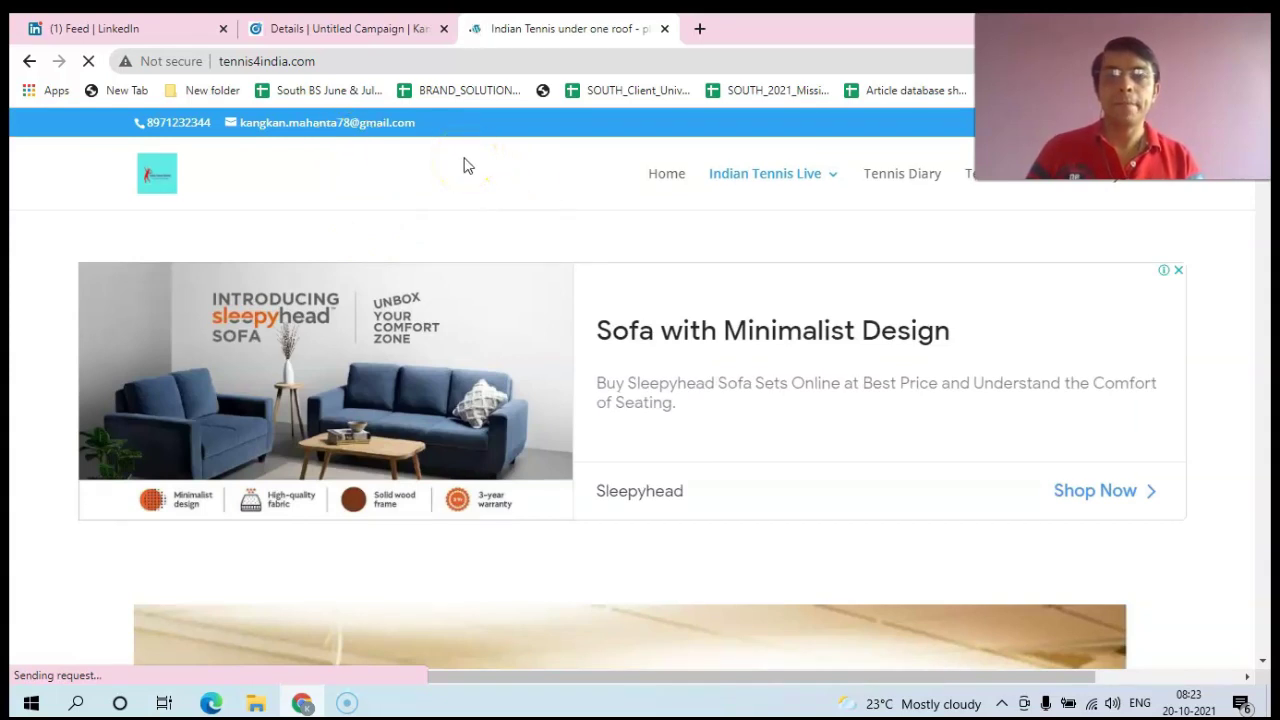
pyautogui.moveTo(806, 177)
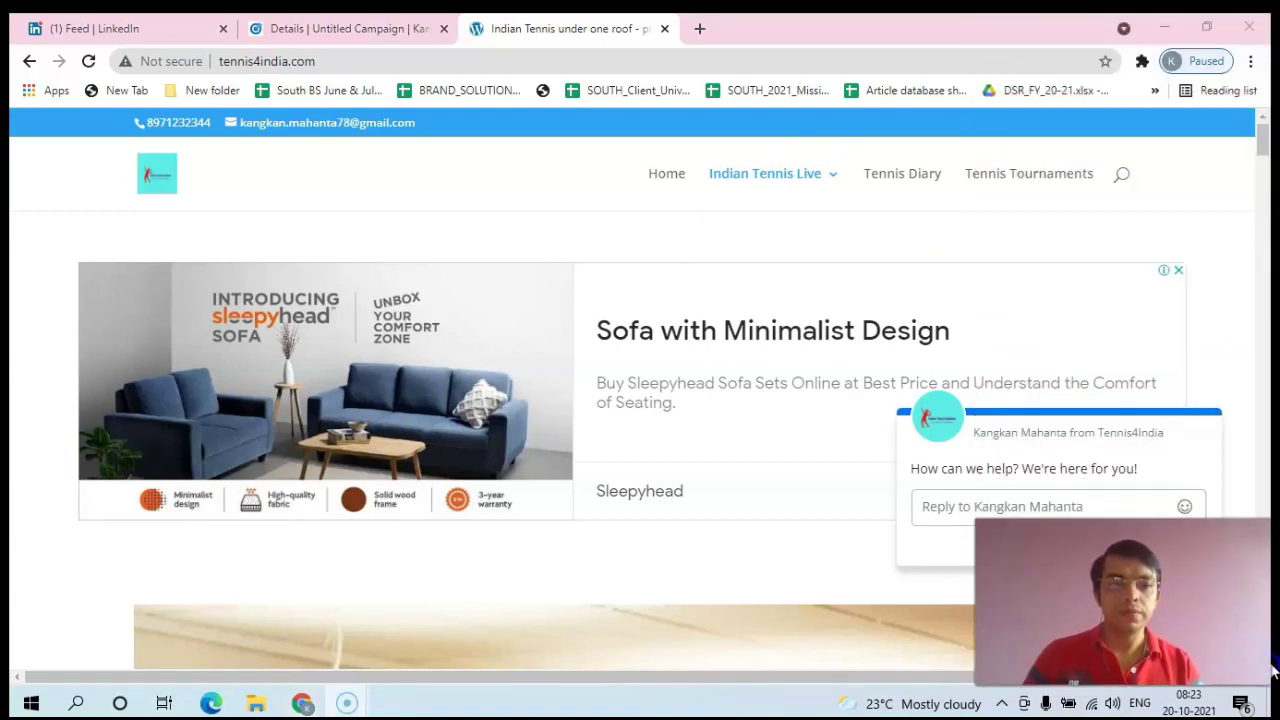
# Step: Open the interview article with the leading sports psychologist in India and copy its web address
pyautogui.moveTo(1262, 143); pyautogui.dragTo(1263, 192)
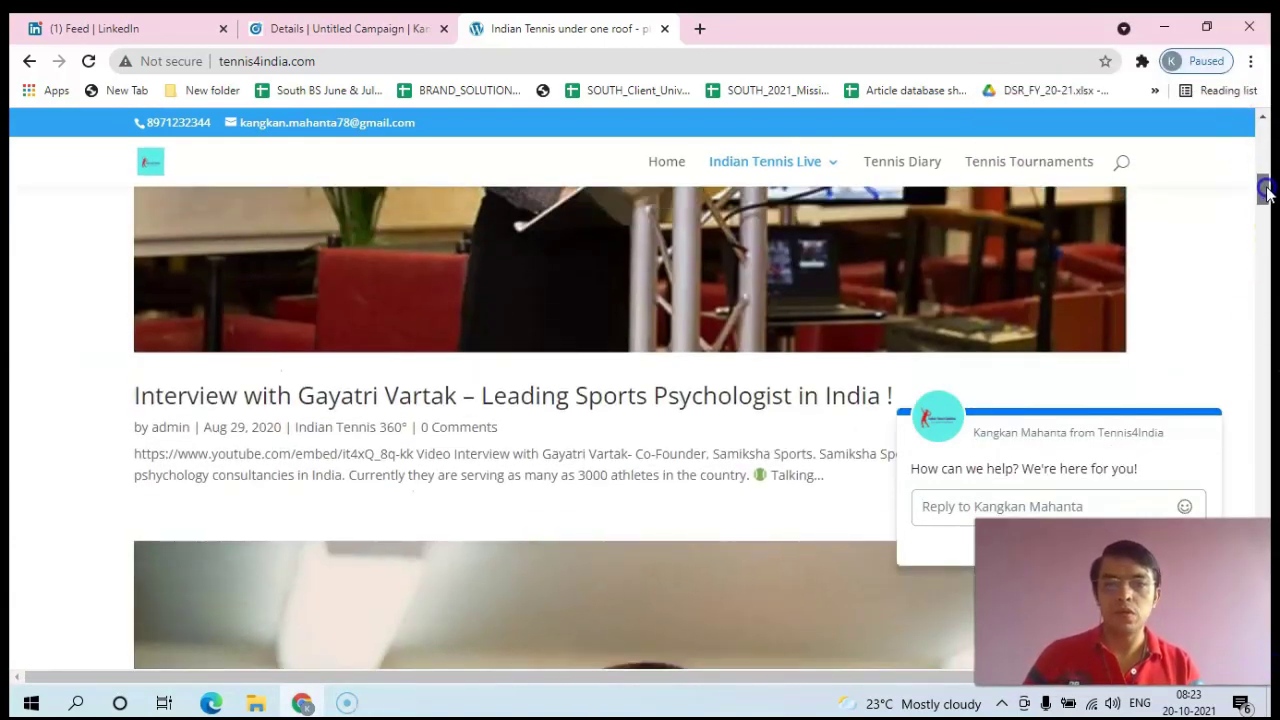
pyautogui.click(512, 398)
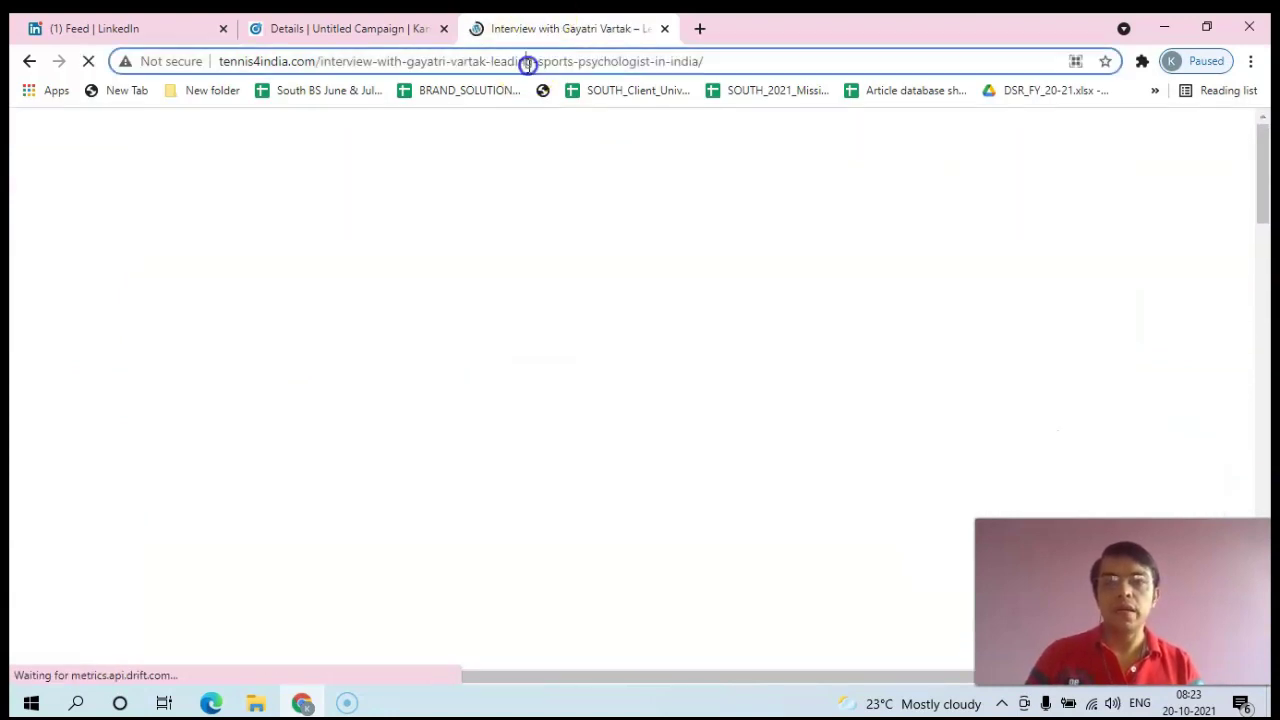
pyautogui.click(527, 63)
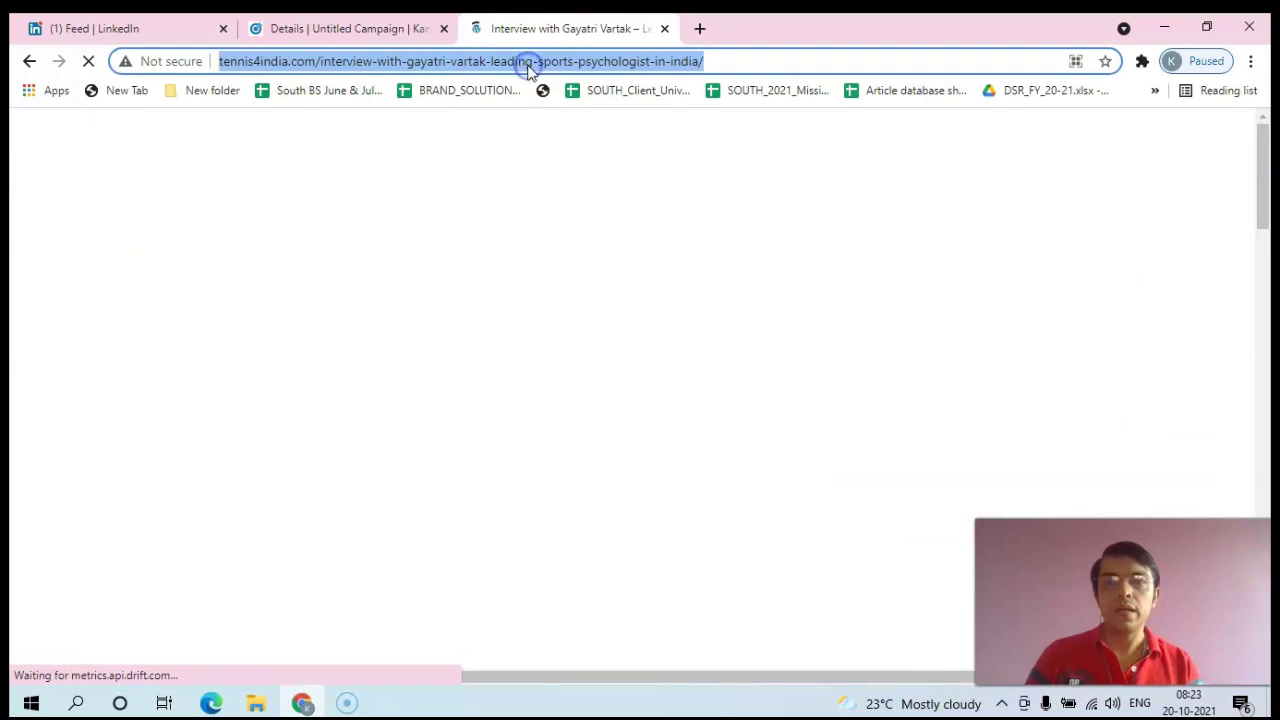
pyautogui.rightClick(527, 63)
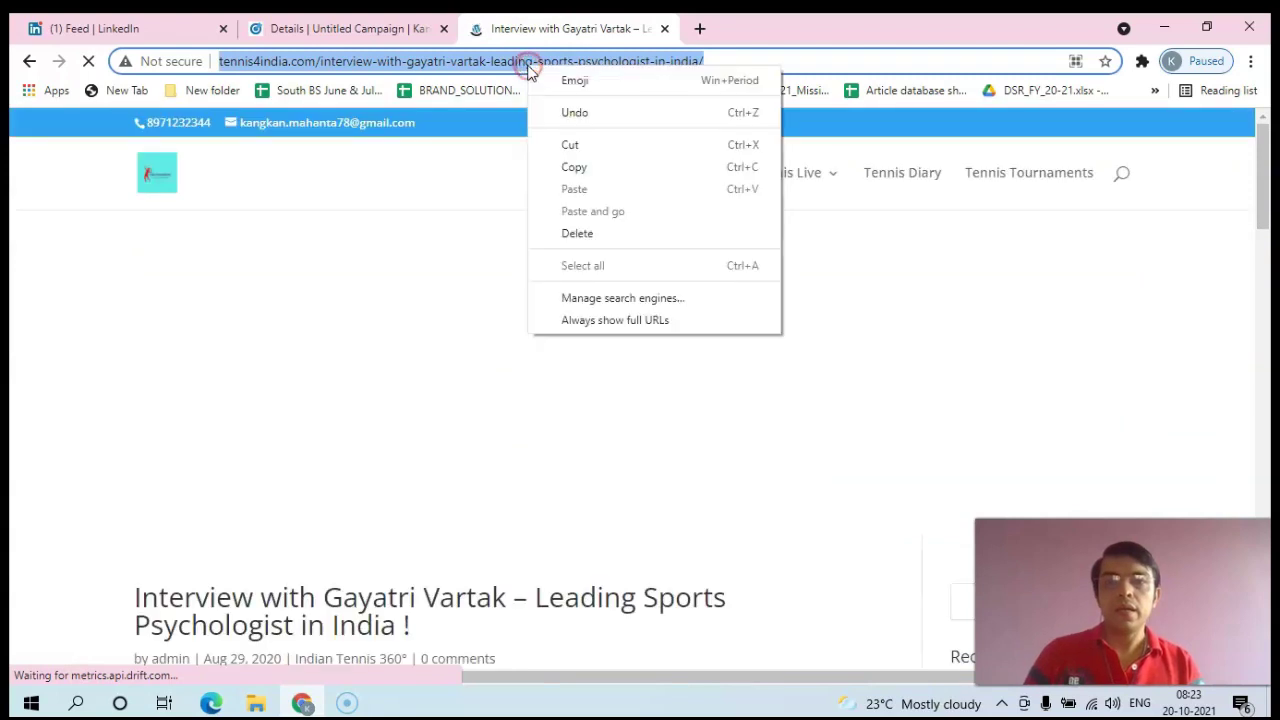
pyautogui.click(573, 167)
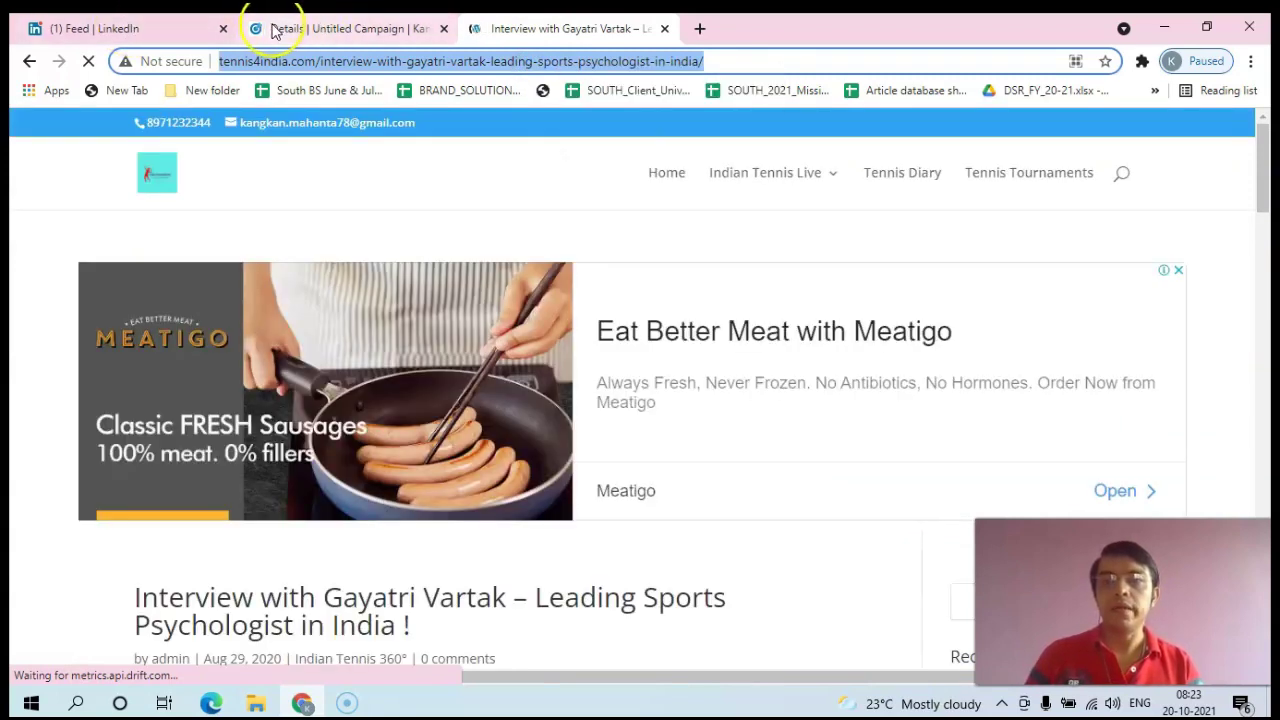
# Step: Return to the conversion form, name the conversion with the interviewee's name plus "Article", and set its type to Other, leaving the value blank
pyautogui.click(273, 30)
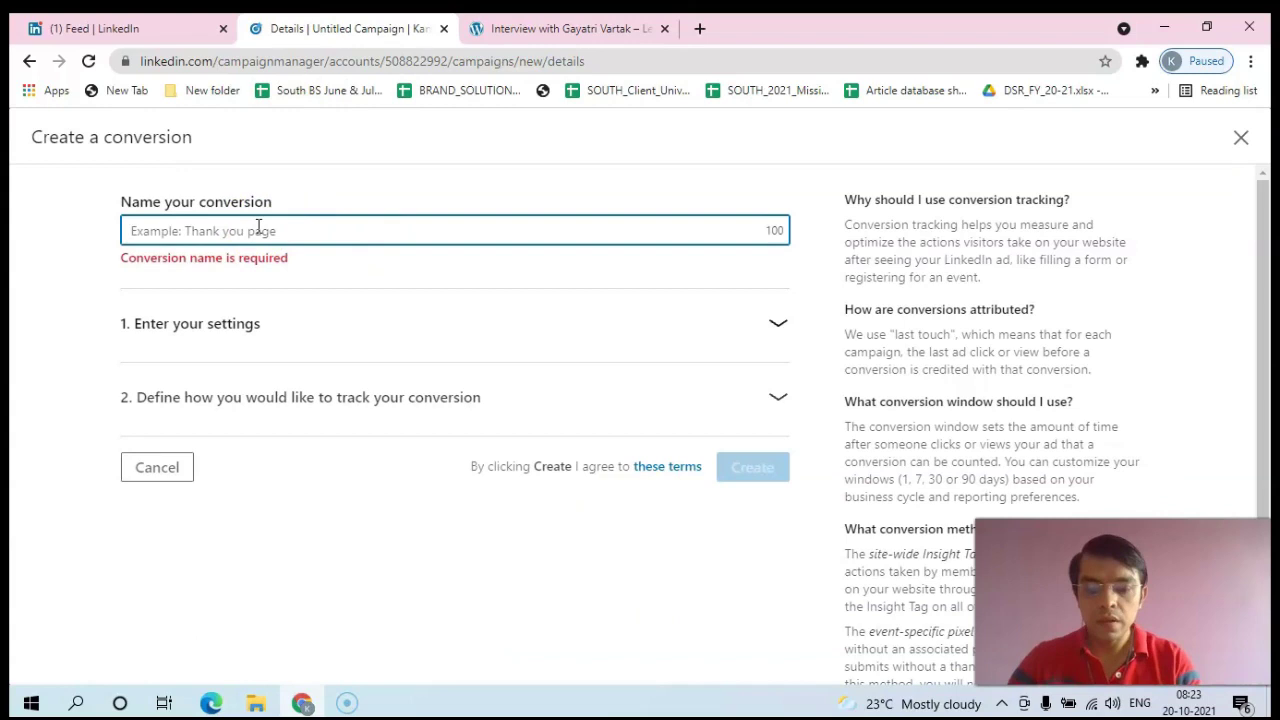
pyautogui.write('Gayatri Vertak Article')
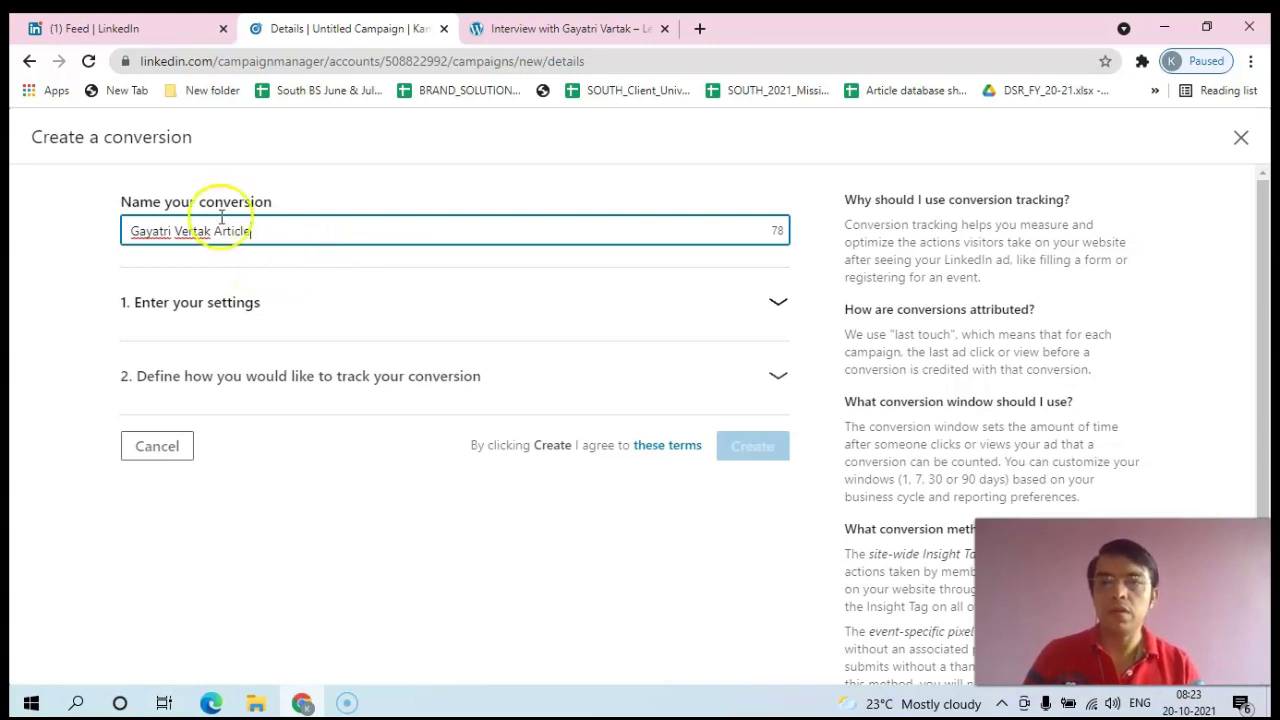
pyautogui.click(754, 304)
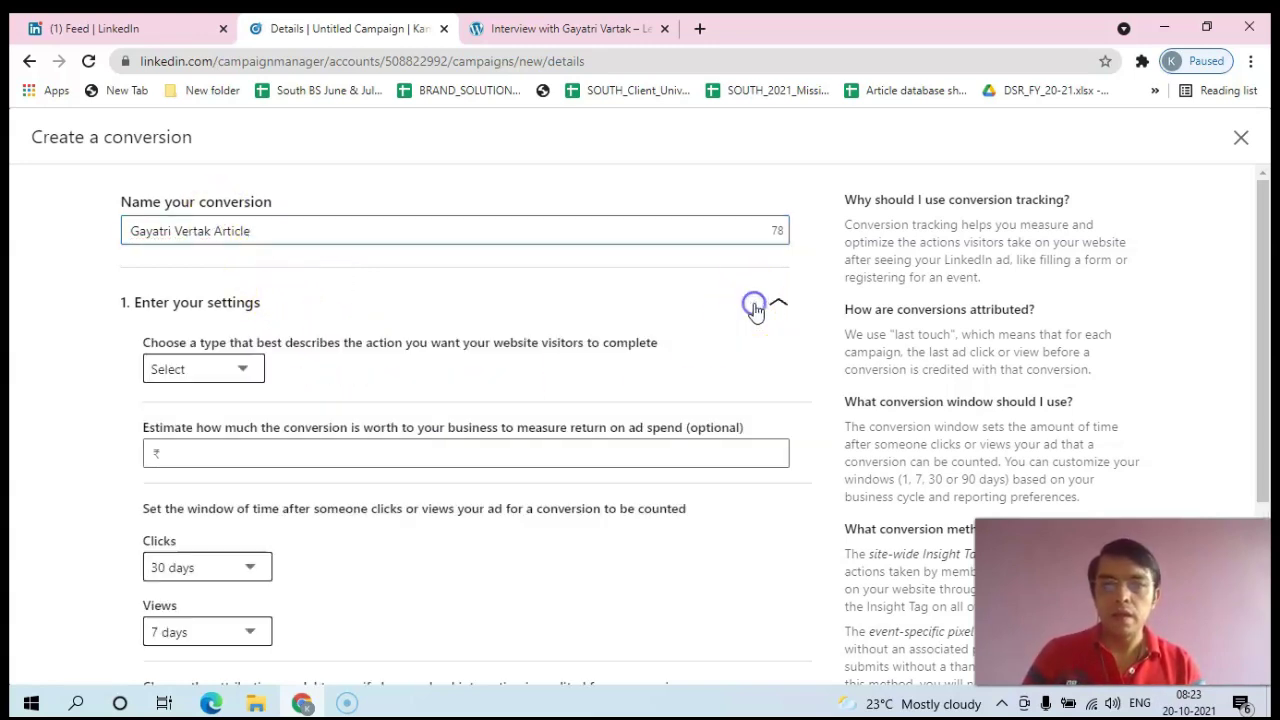
pyautogui.click(245, 369)
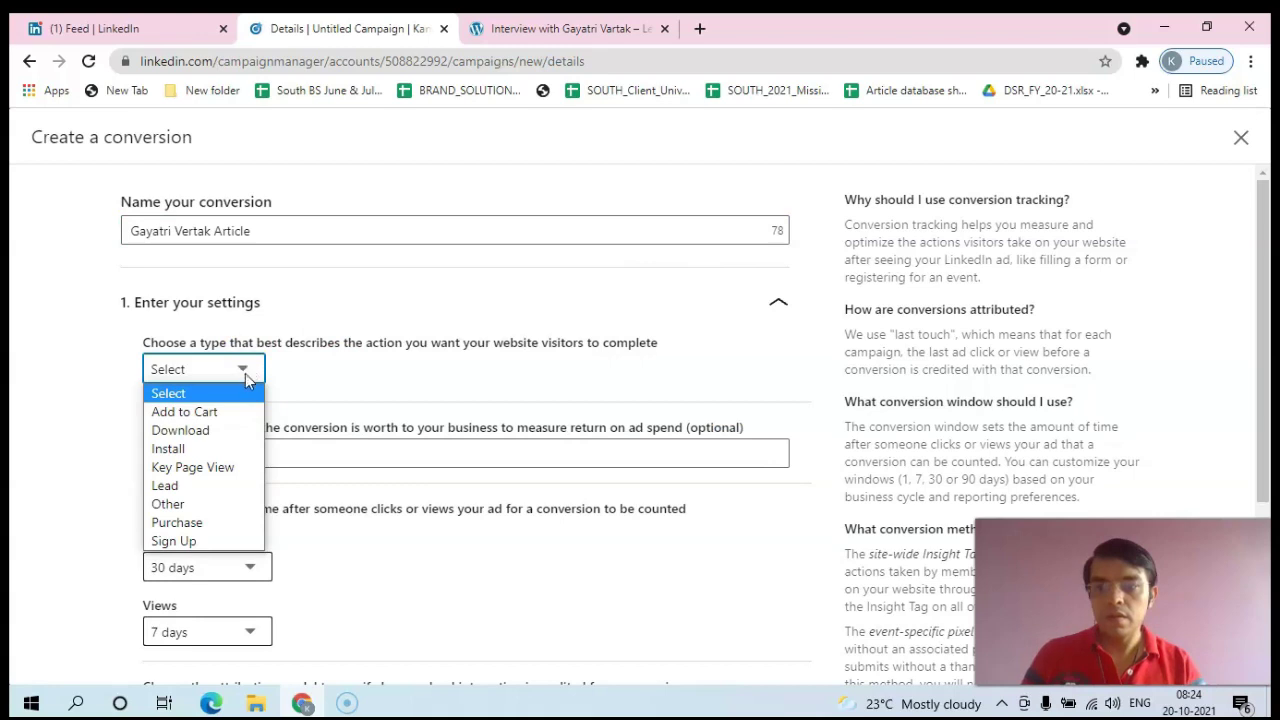
pyautogui.click(193, 504)
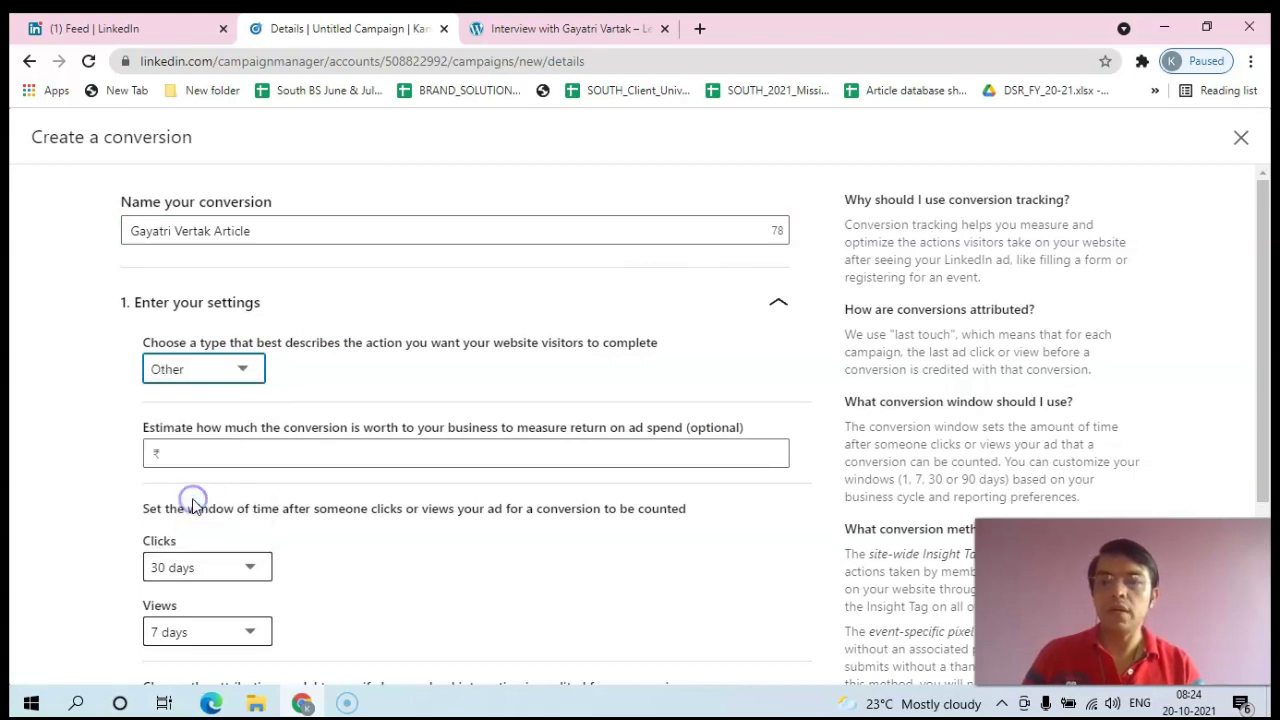
pyautogui.click(210, 452)
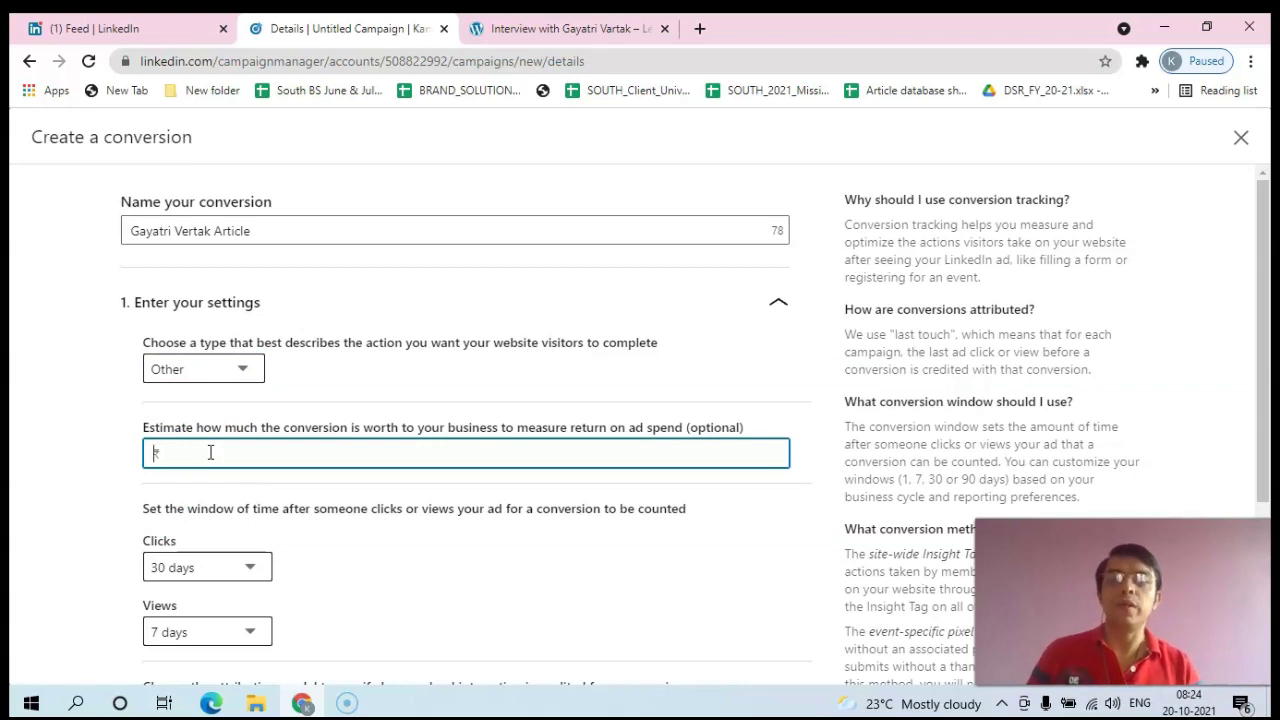
# Step: Set the conversion's click window to 7 days
pyautogui.moveTo(1270, 350); pyautogui.dragTo(1268, 455)
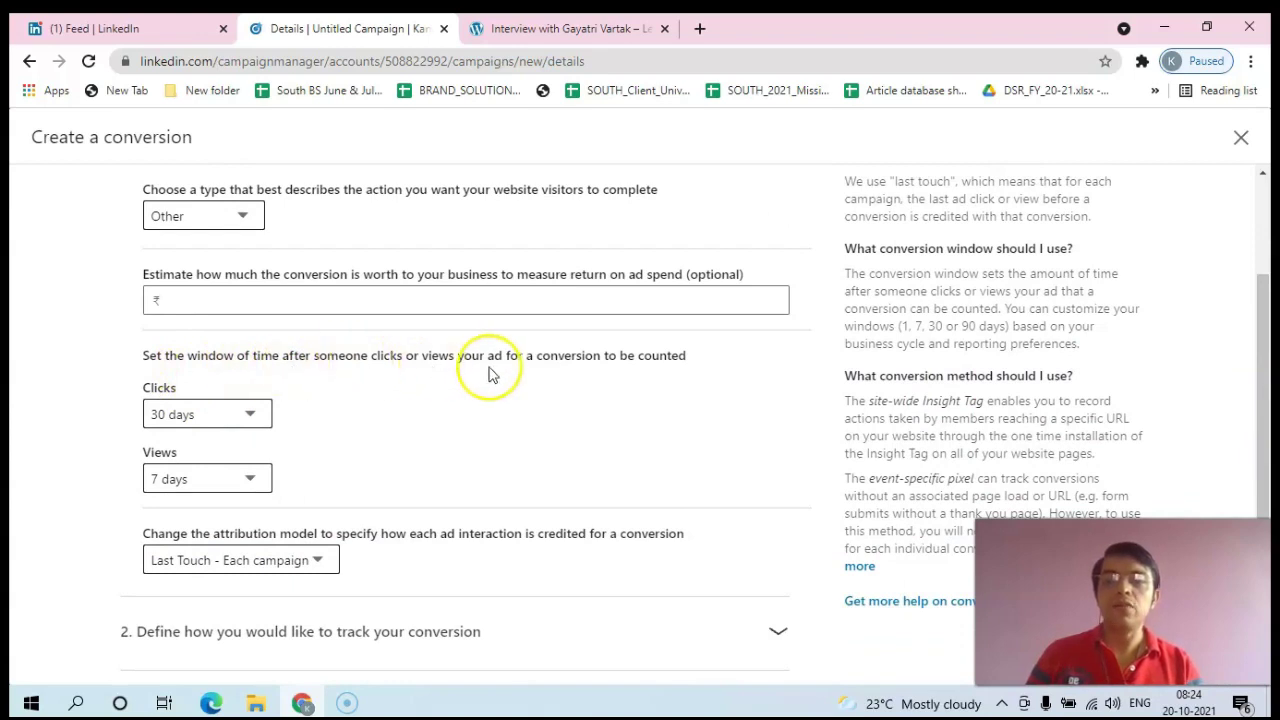
pyautogui.click(256, 417)
pyautogui.click(256, 417)
pyautogui.click(256, 417)
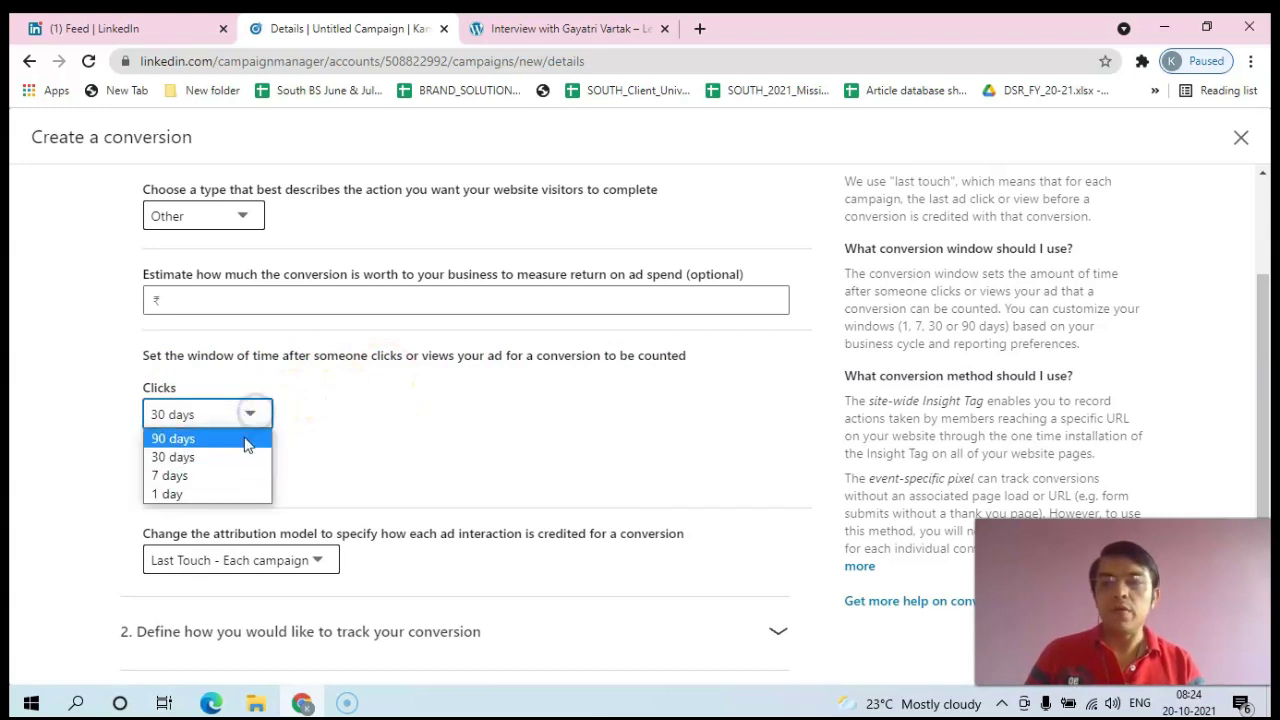
pyautogui.click(228, 476)
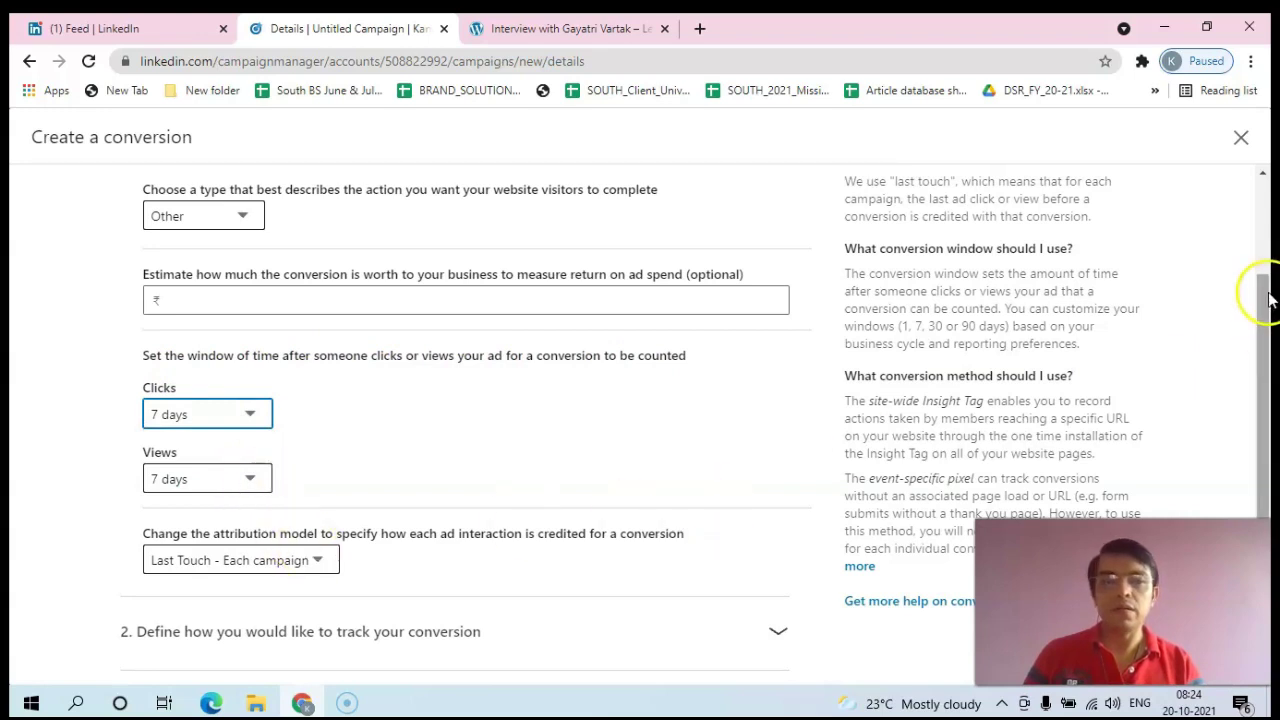
# Step: Compare Insight Tag with Event-specific pixel tracking and create the conversion using the Event-specific pixel
pyautogui.moveTo(1262, 303); pyautogui.dragTo(1270, 398)
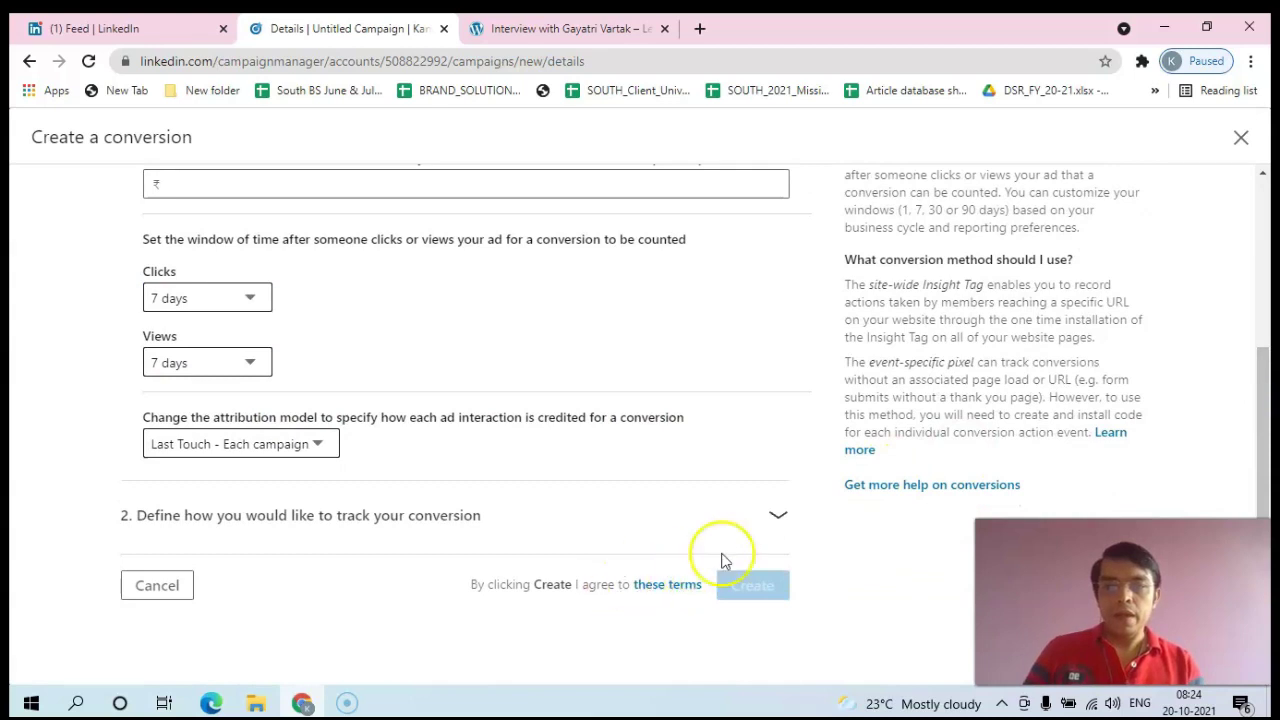
pyautogui.click(777, 519)
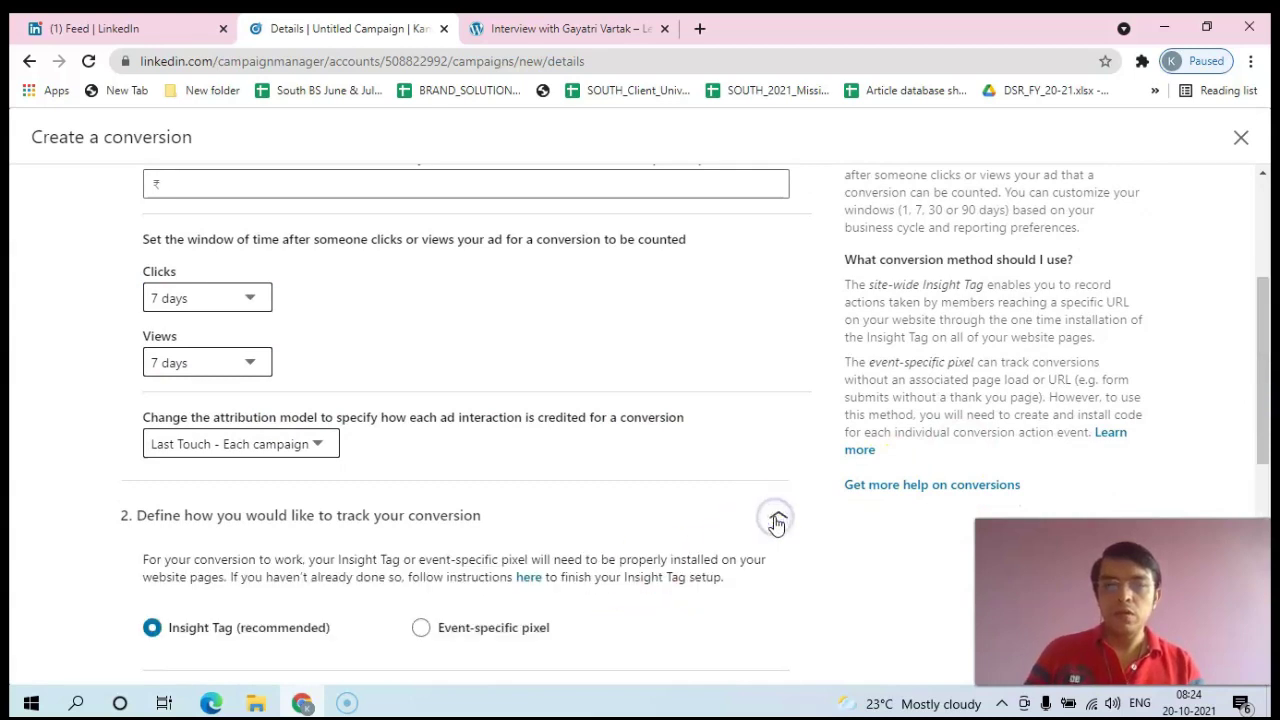
pyautogui.moveTo(1267, 310); pyautogui.dragTo(1269, 420)
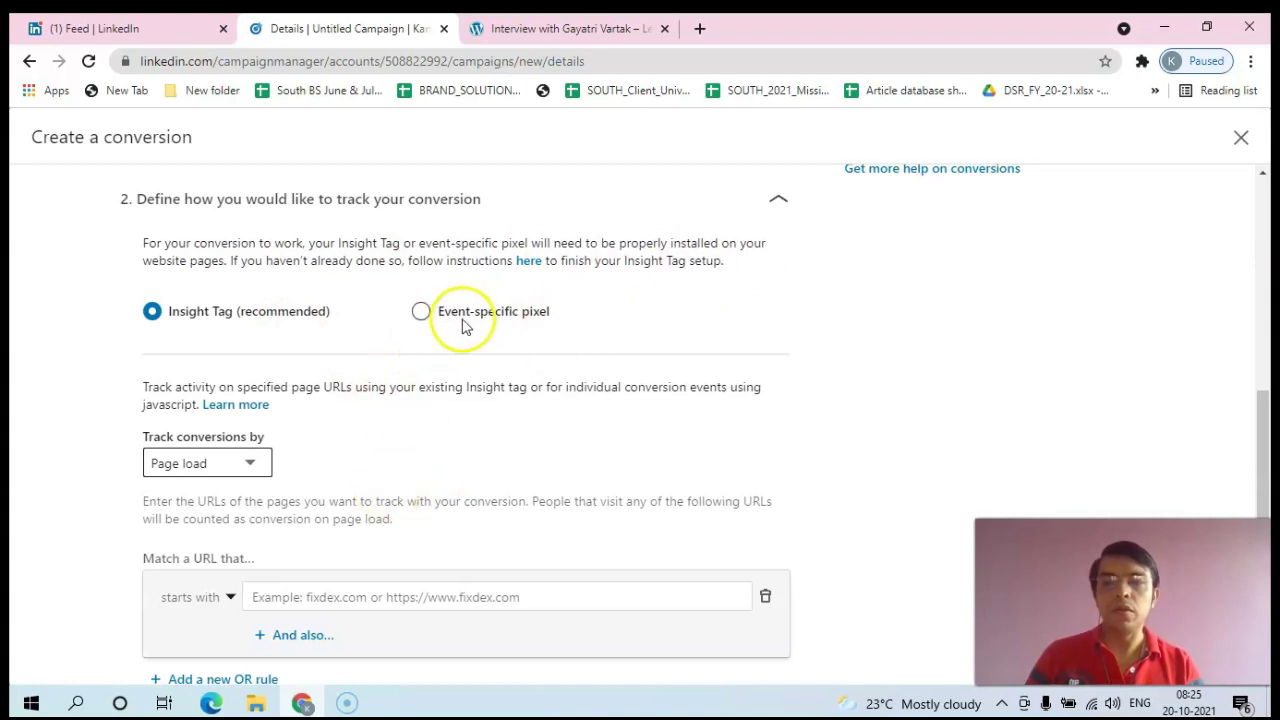
pyautogui.click(422, 312)
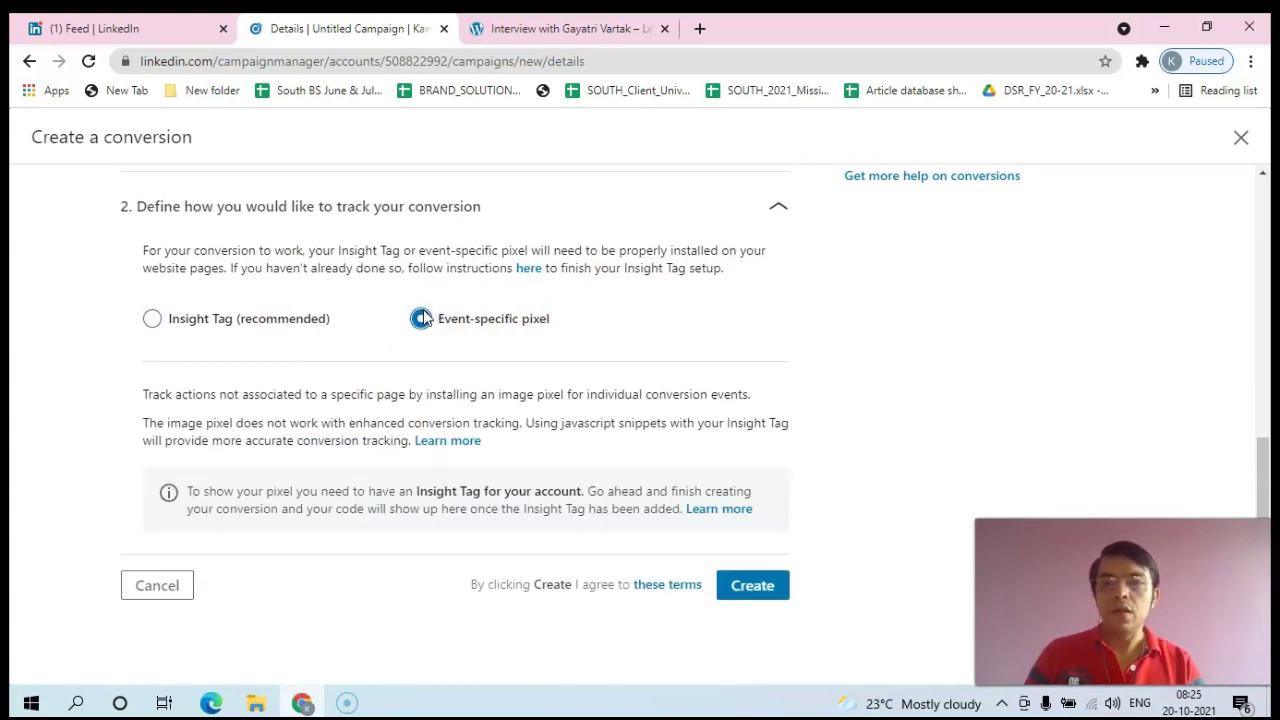
pyautogui.moveTo(1265, 495); pyautogui.dragTo(1265, 495)
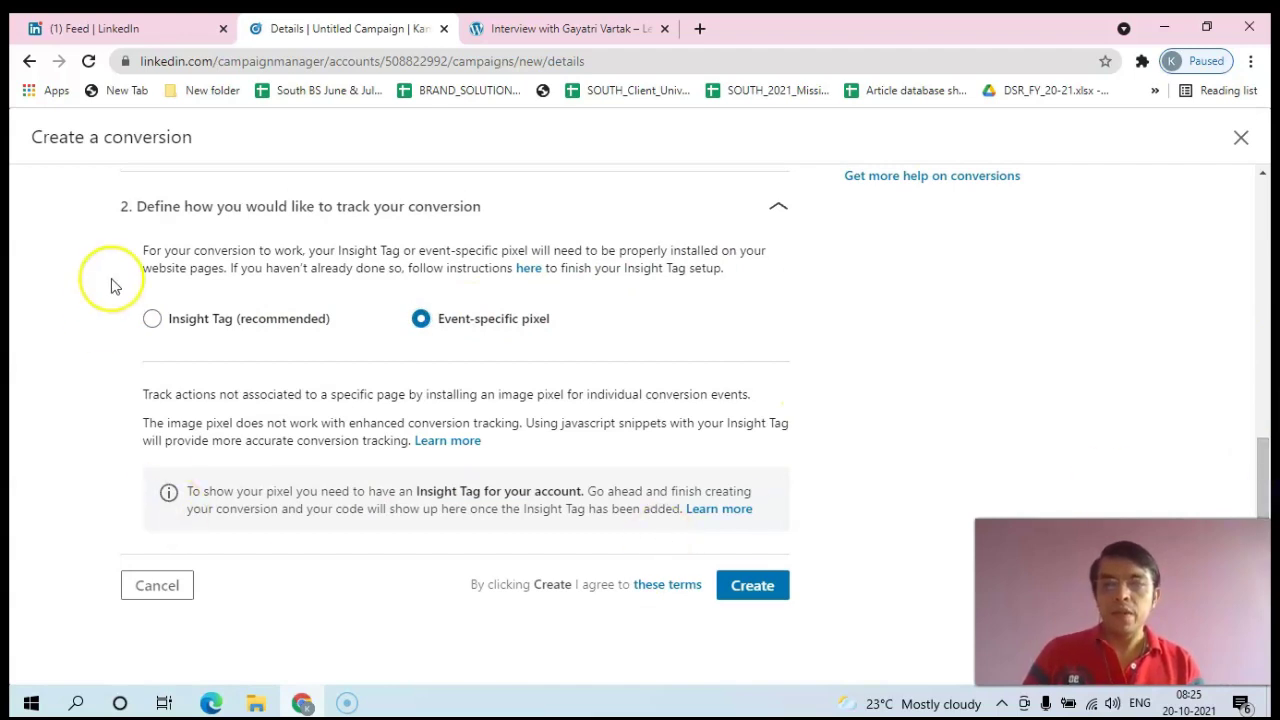
pyautogui.click(152, 320)
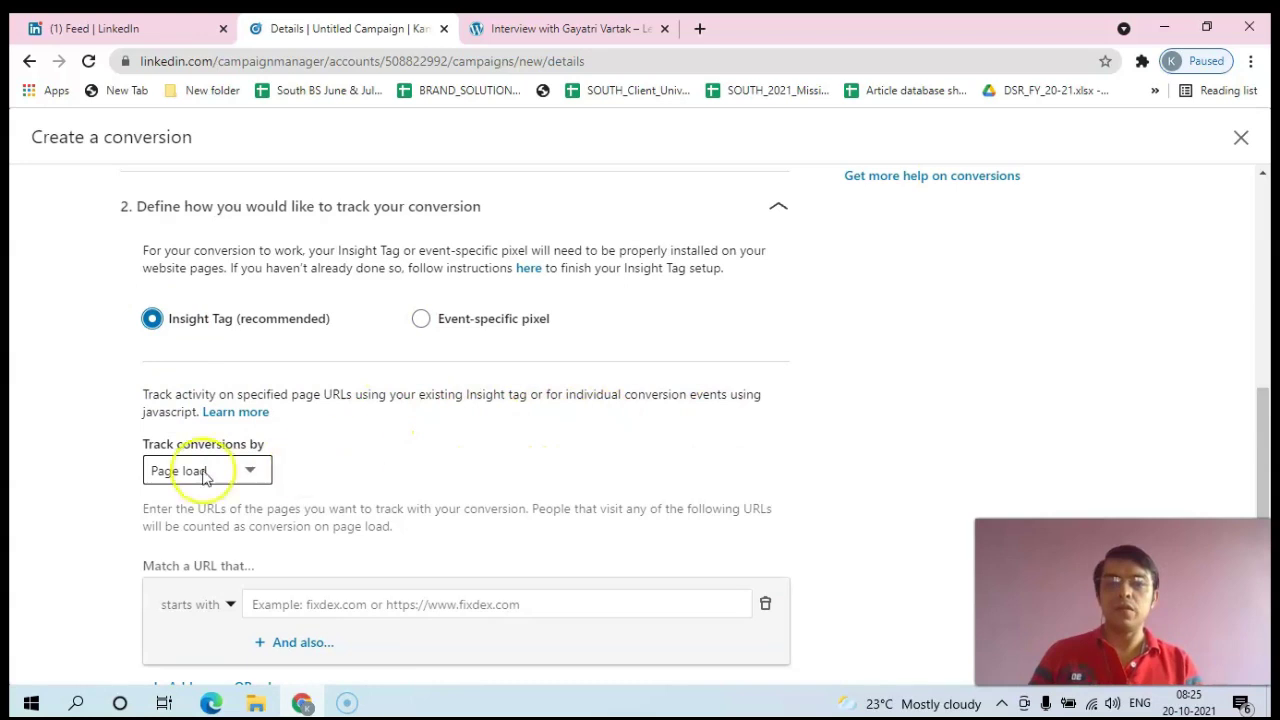
pyautogui.click(421, 320)
pyautogui.click(750, 586)
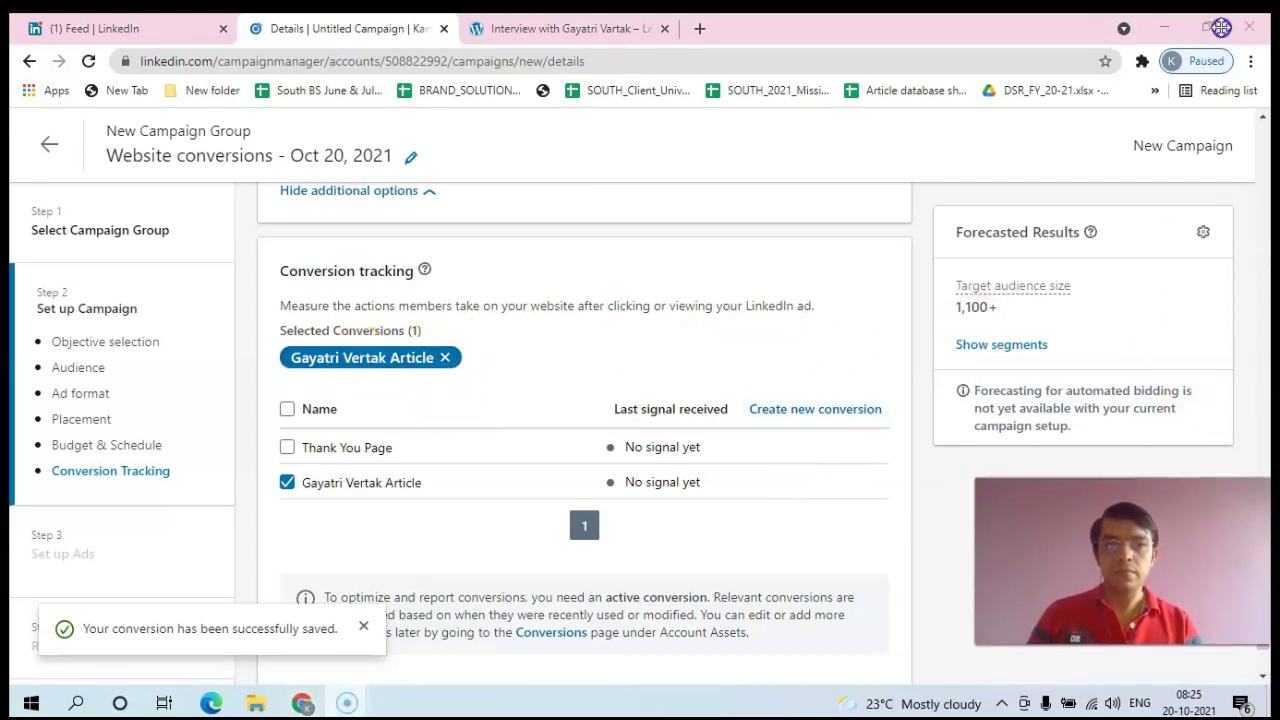
# Step: Continue past the campaign's conversion tracking setup and dismiss the notice about updating conversion tracking
pyautogui.moveTo(1265, 612)
pyautogui.mouseDown()
pyautogui.moveTo(1265, 647)
pyautogui.moveTo(1266, 486)
pyautogui.moveTo(1270, 625)
pyautogui.mouseUp()
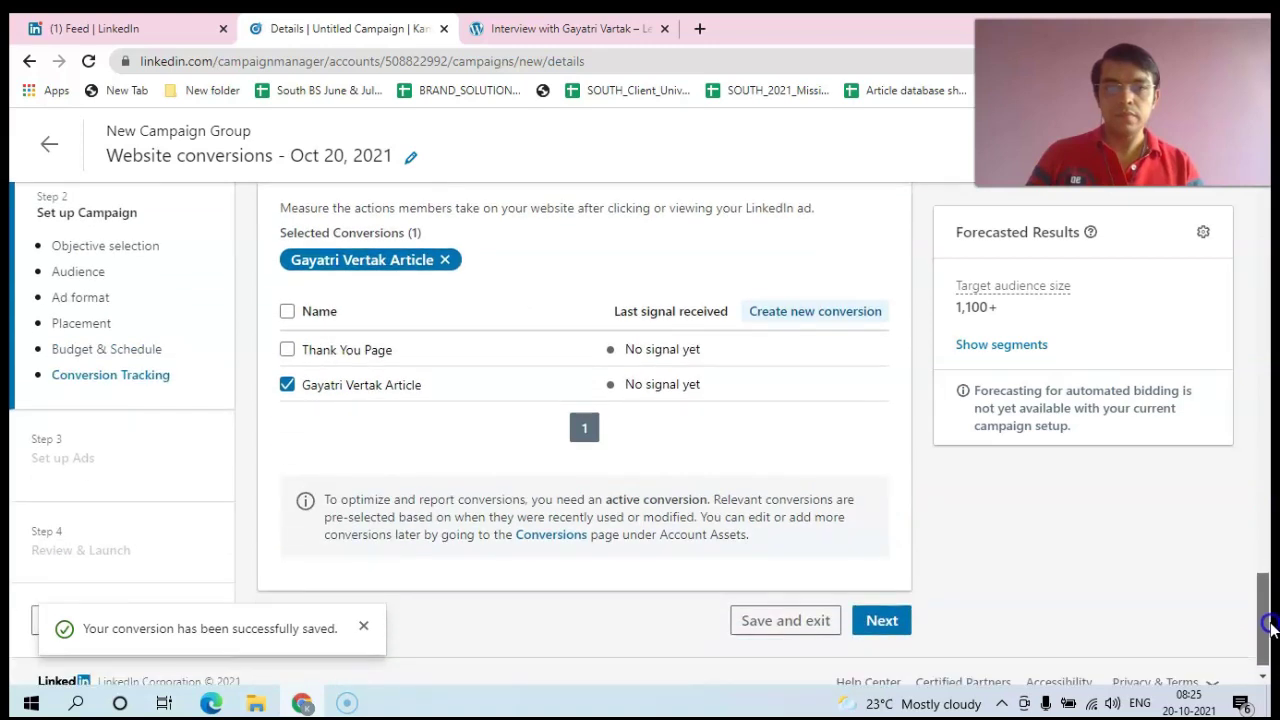
pyautogui.click(883, 623)
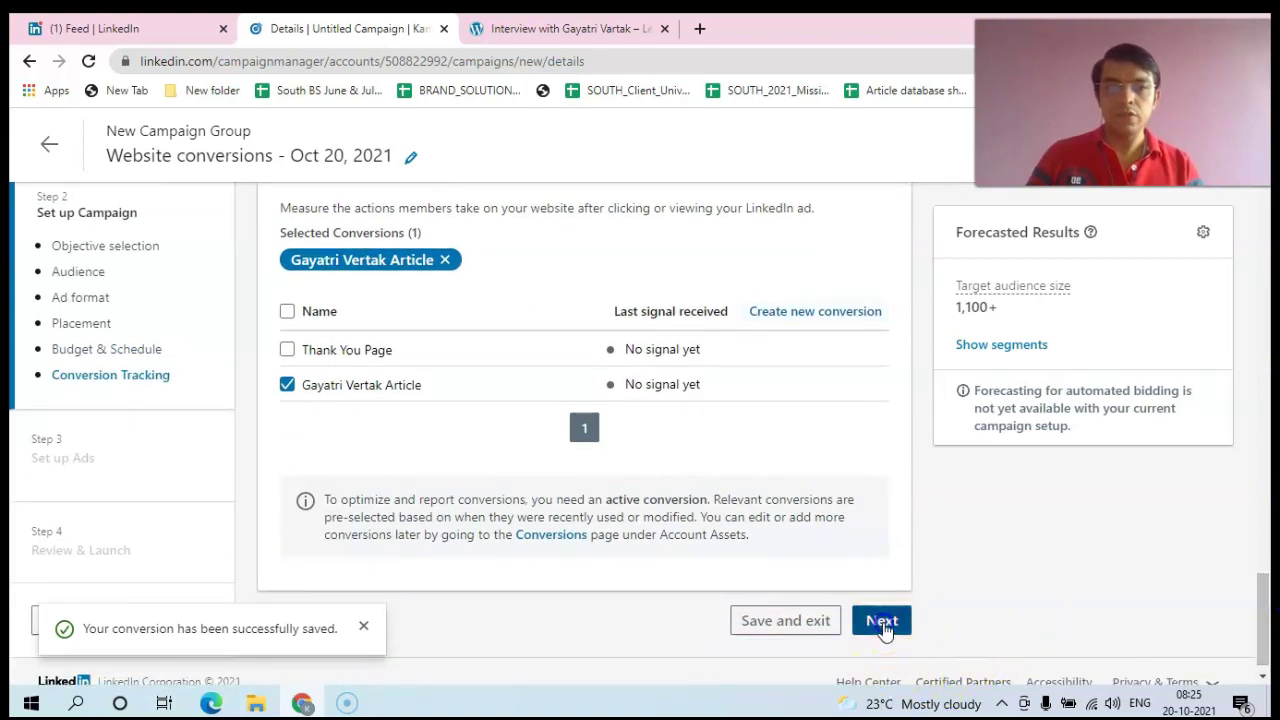
pyautogui.click(970, 570)
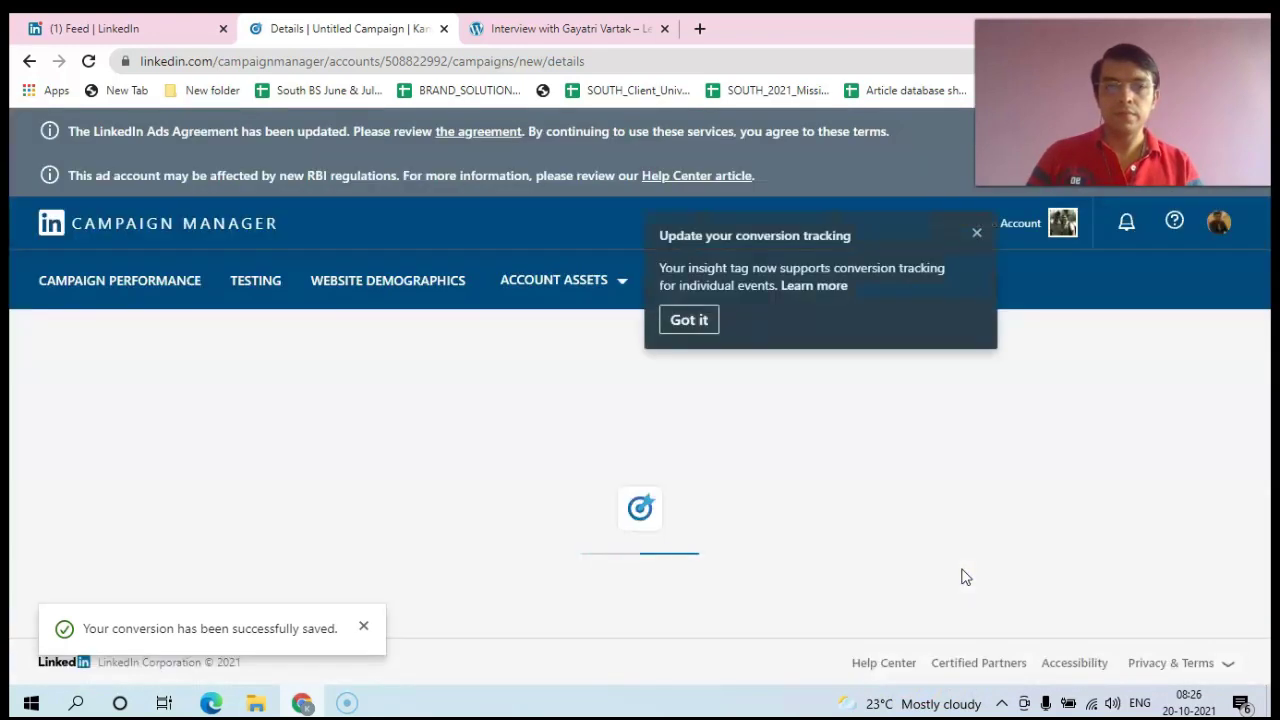
pyautogui.click(690, 320)
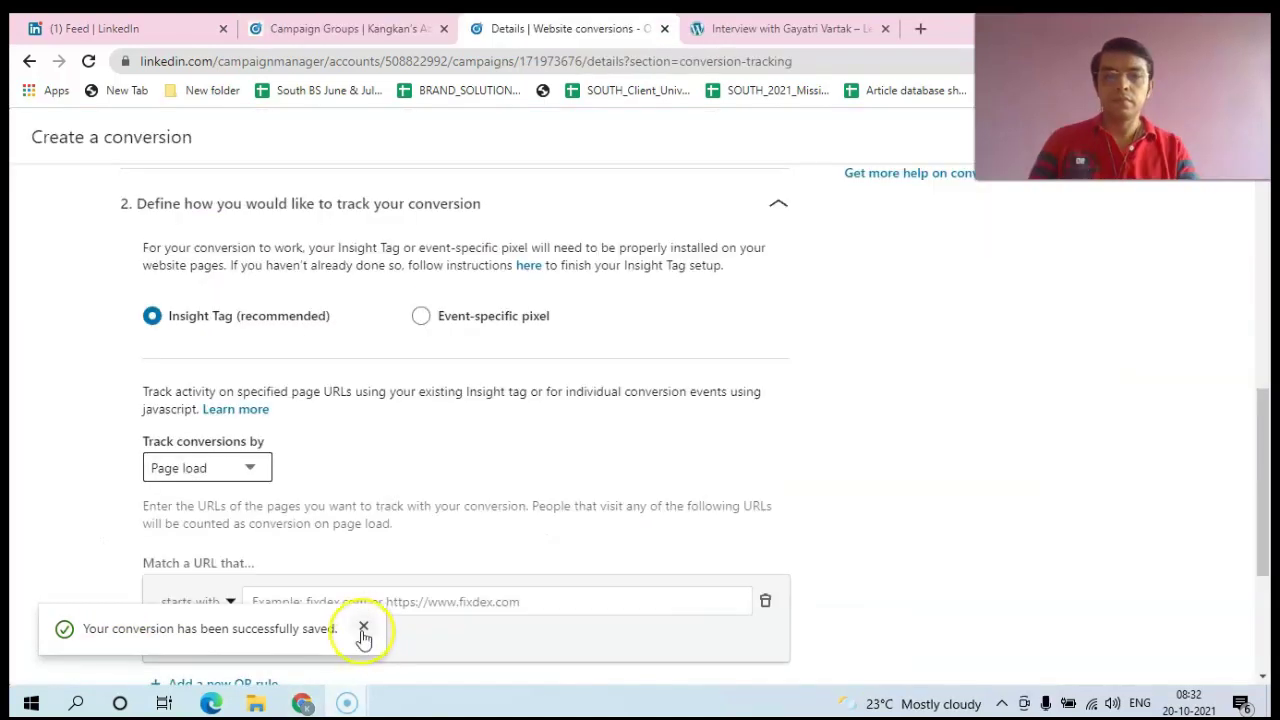
# Step: Close the saved-conversion message and rename the new conversion draft with the interviewee's full name plus "Interview"
pyautogui.click(363, 628)
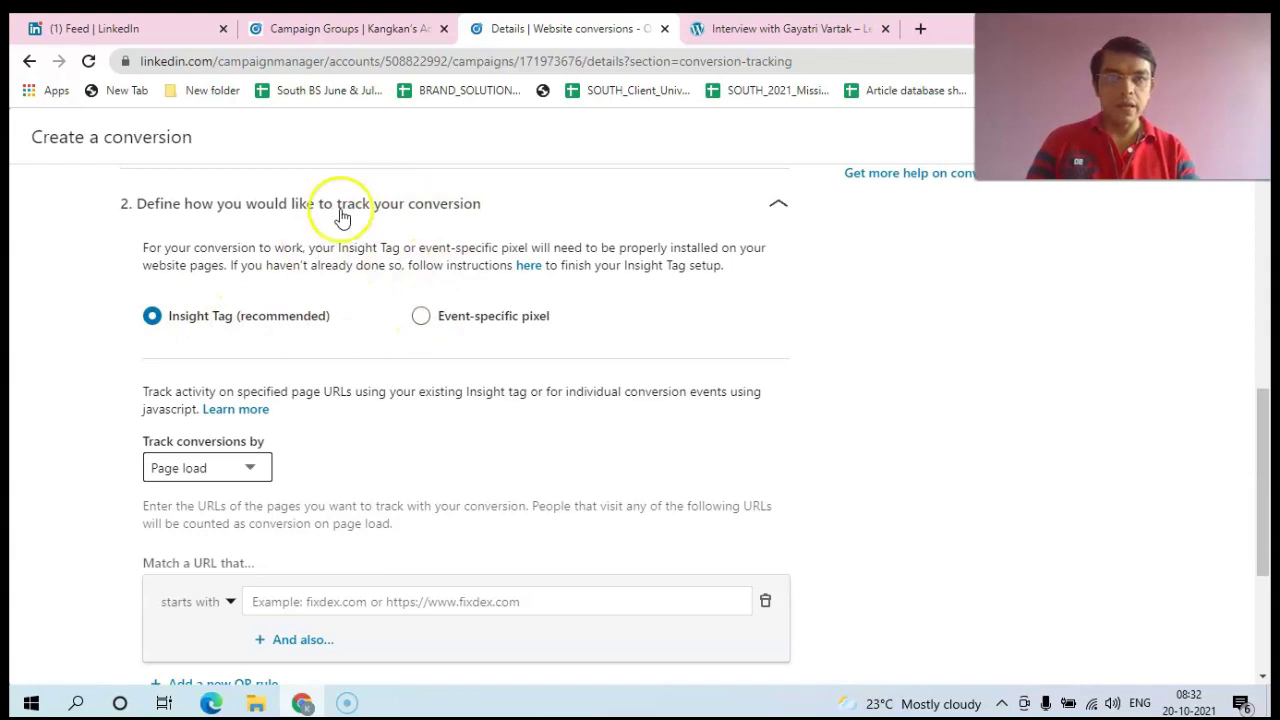
pyautogui.moveTo(1264, 428); pyautogui.dragTo(1270, 218)
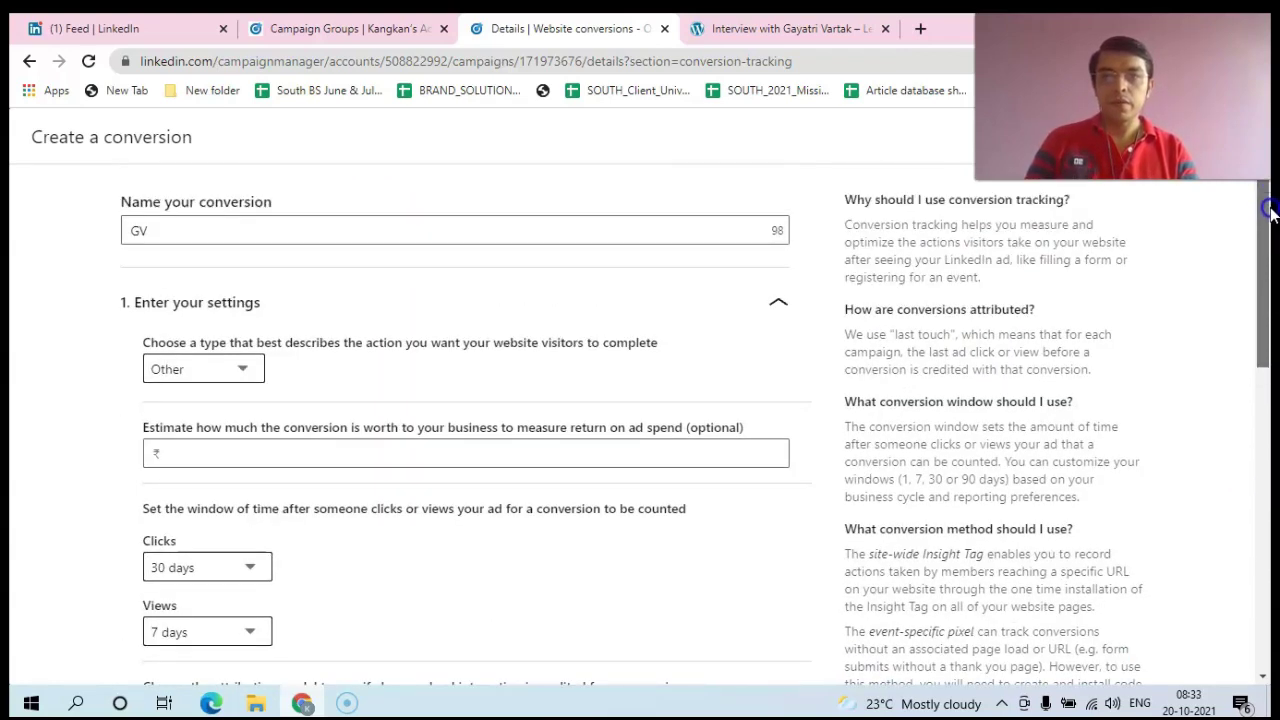
pyautogui.click(163, 226)
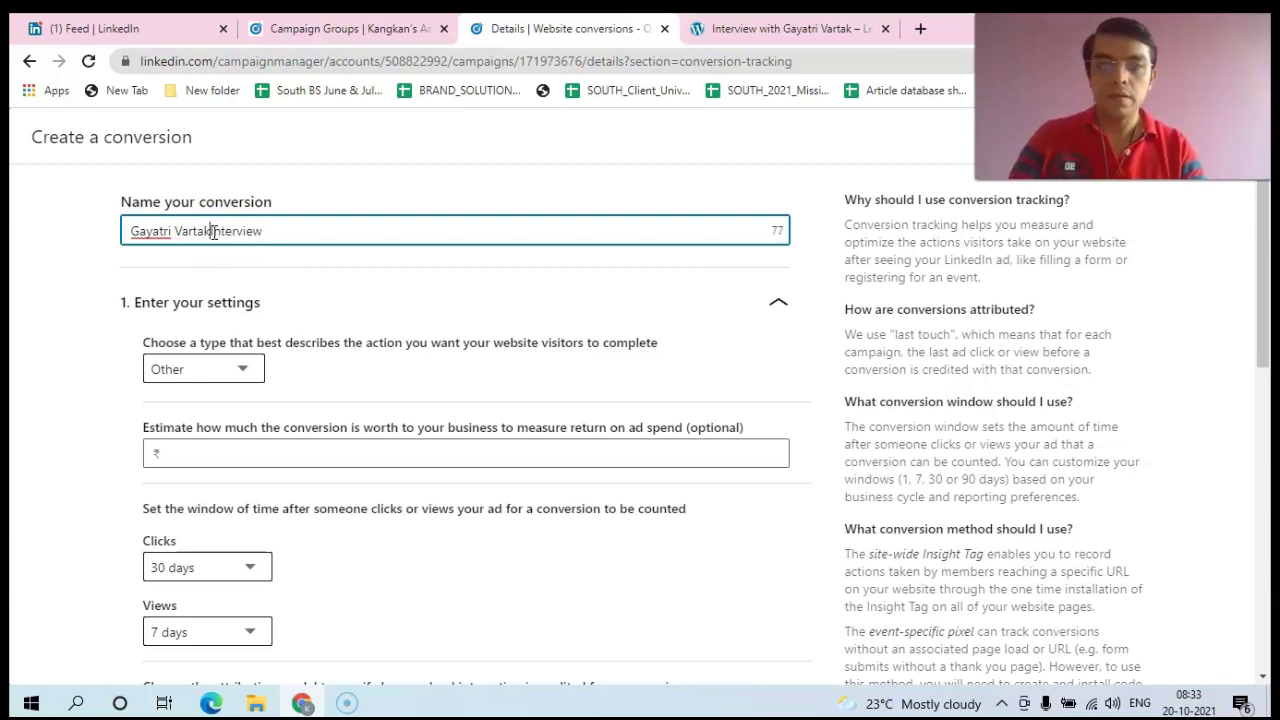
pyautogui.click(283, 232)
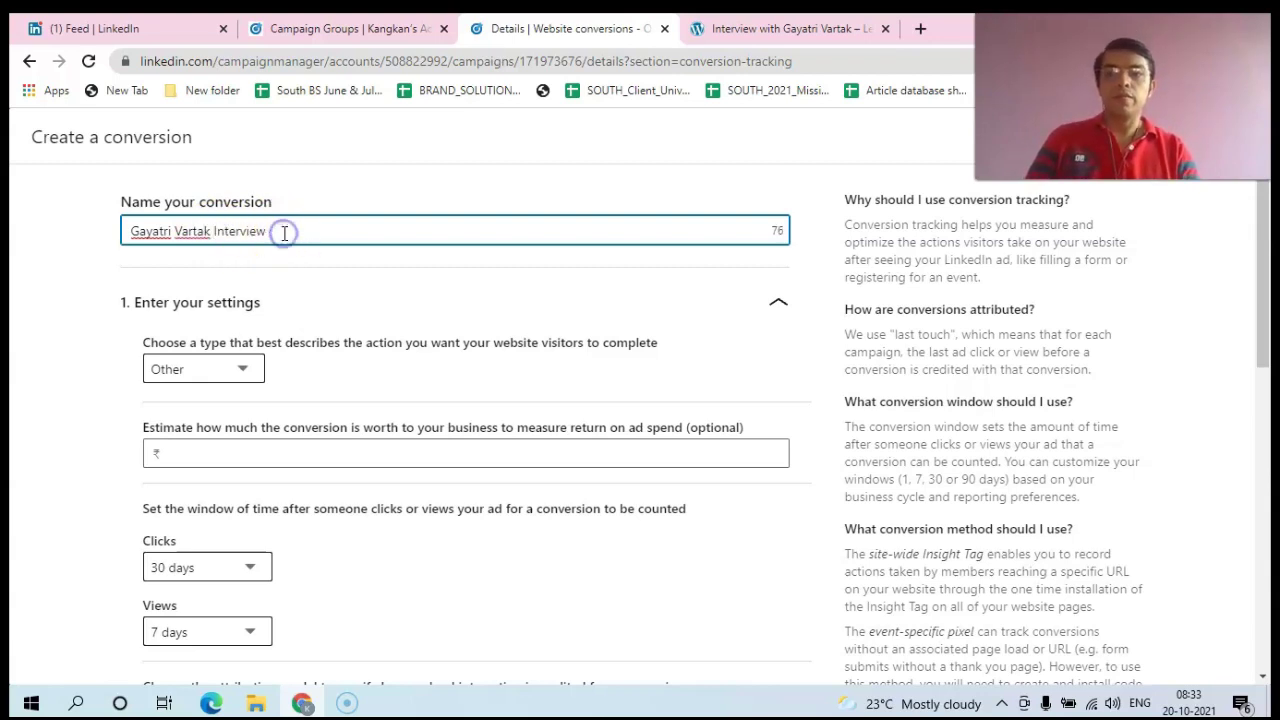
# Step: Review the conversion's settings and keep Insight Tag (recommended) as its tracking method
pyautogui.moveTo(1265, 245); pyautogui.dragTo(1265, 405)
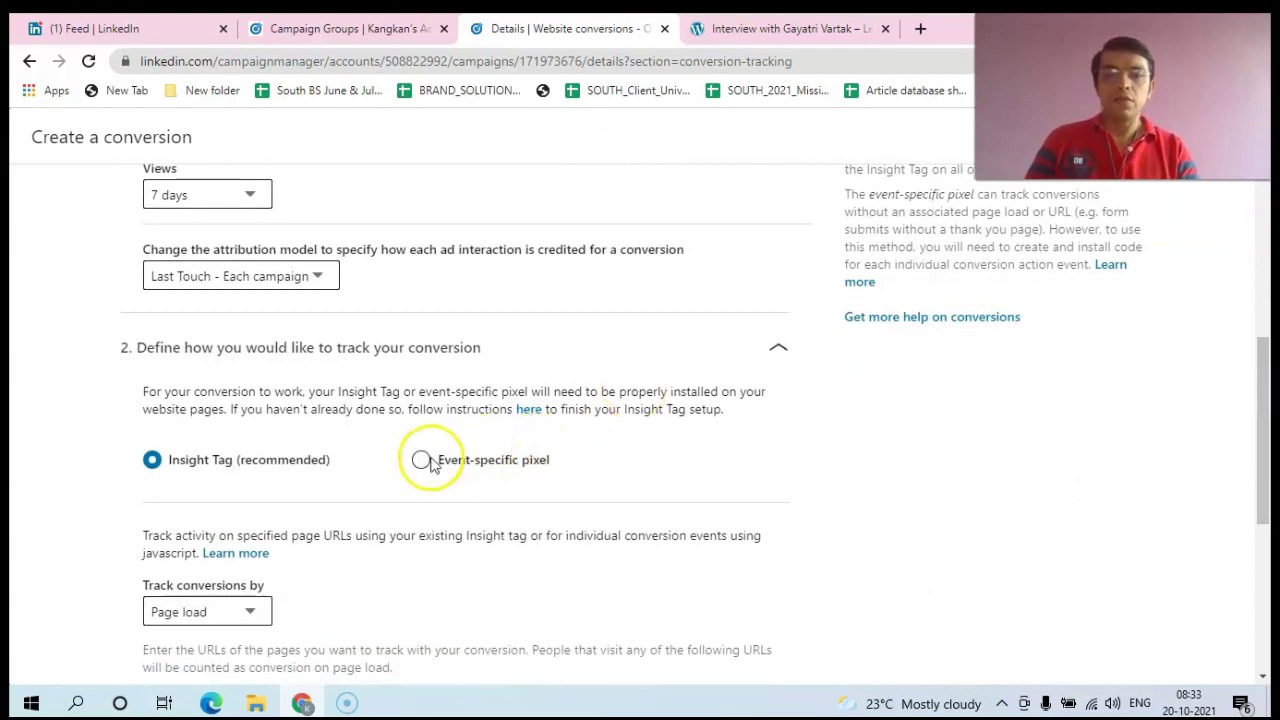
pyautogui.moveTo(1268, 408); pyautogui.dragTo(1263, 222)
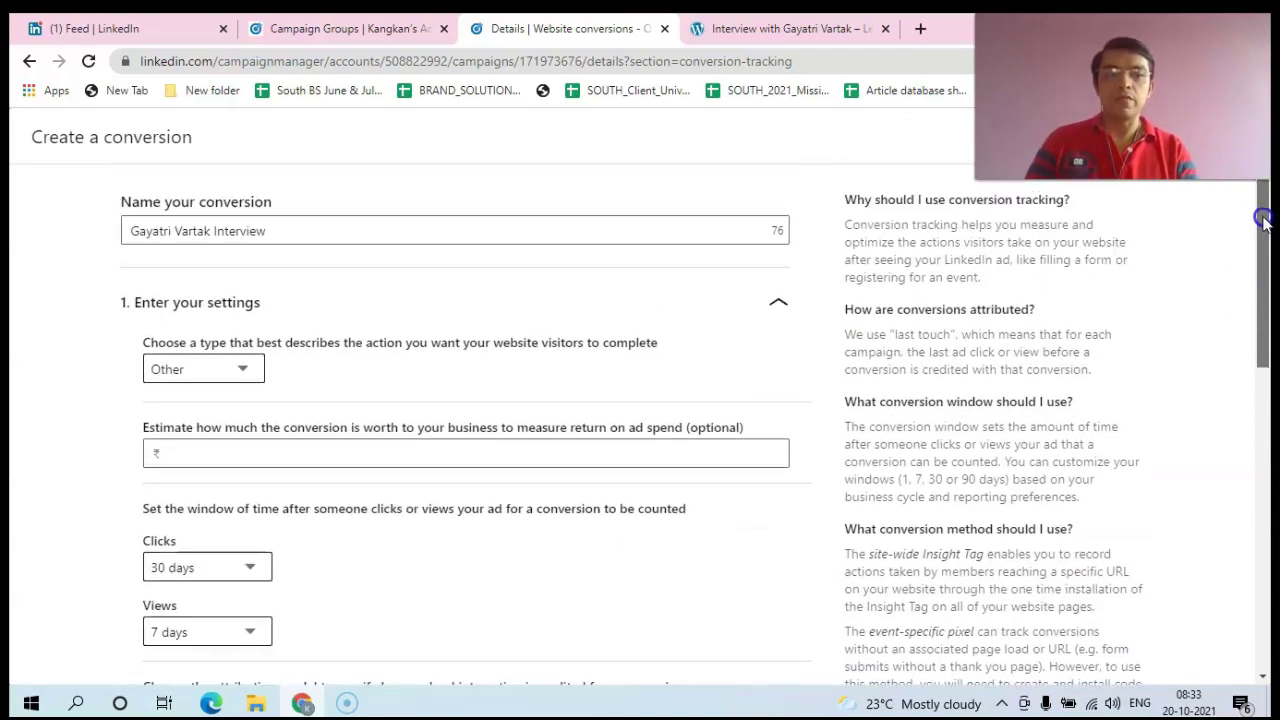
pyautogui.moveTo(1262, 275); pyautogui.dragTo(1268, 451)
pyautogui.click(222, 405)
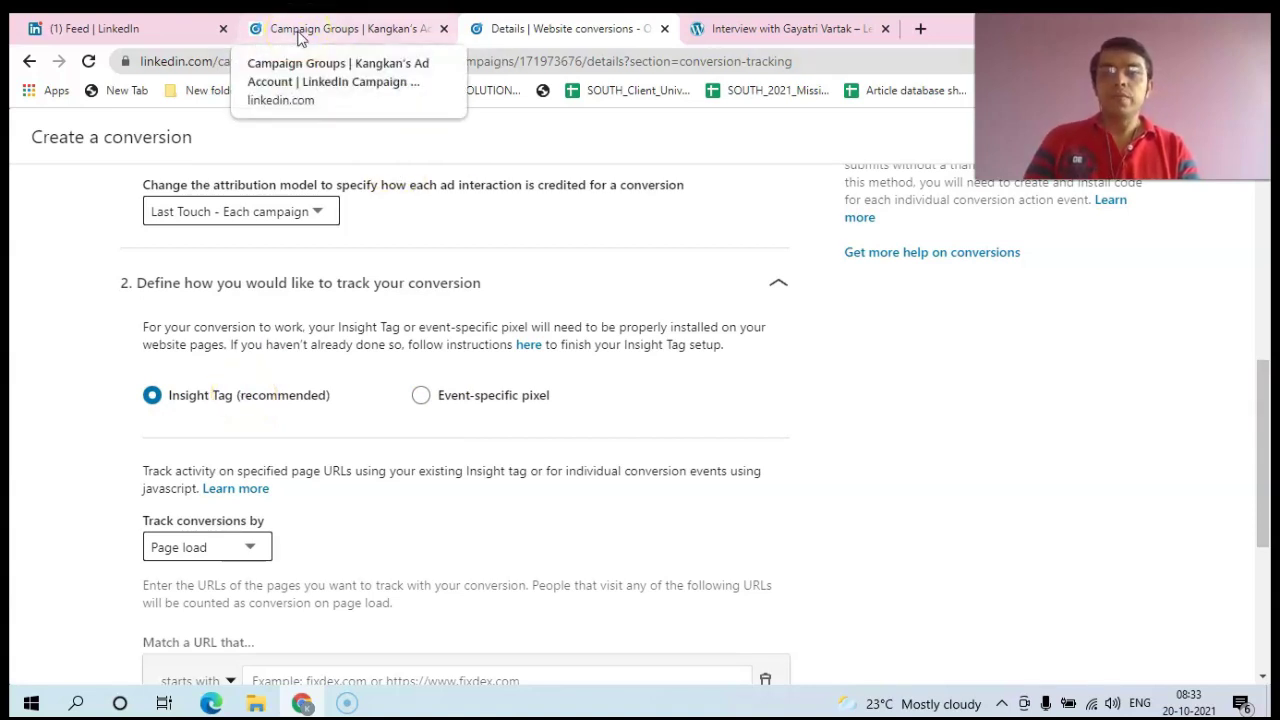
# Step: Open Campaign Manager from the LinkedIn feed and enter the active ad account belonging to Tennis4India
pyautogui.click(119, 33)
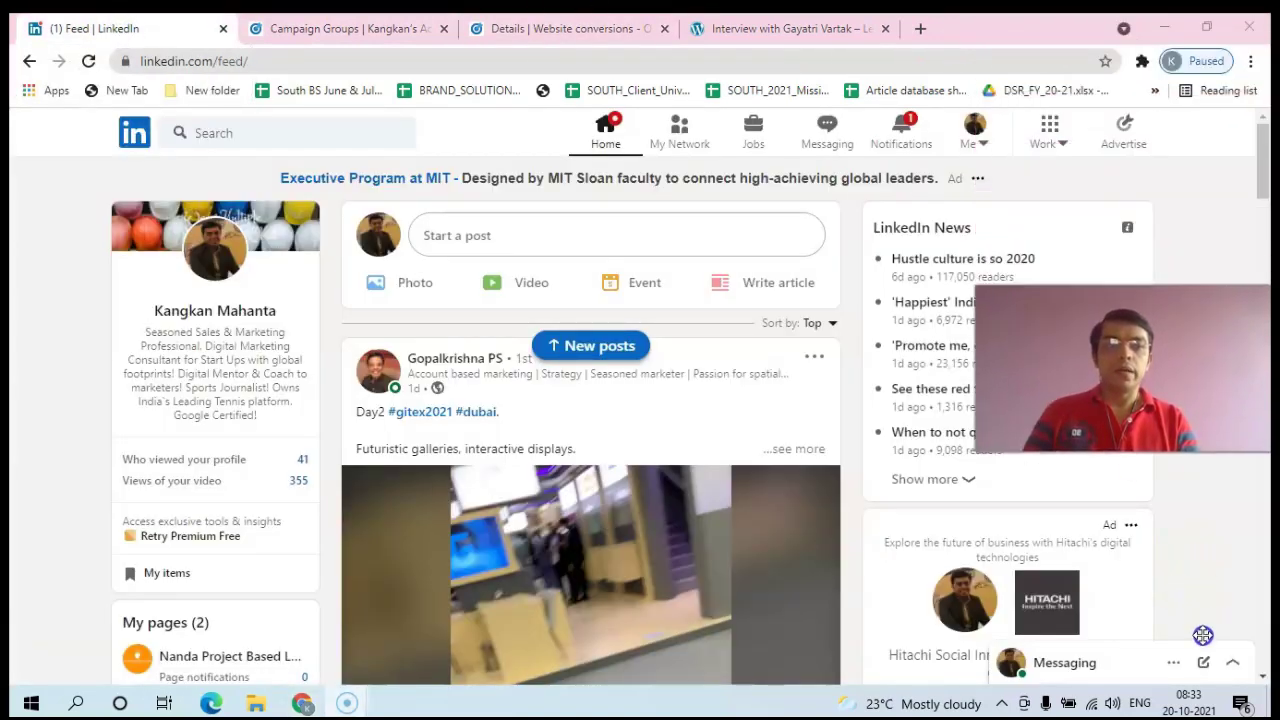
pyautogui.click(1126, 128)
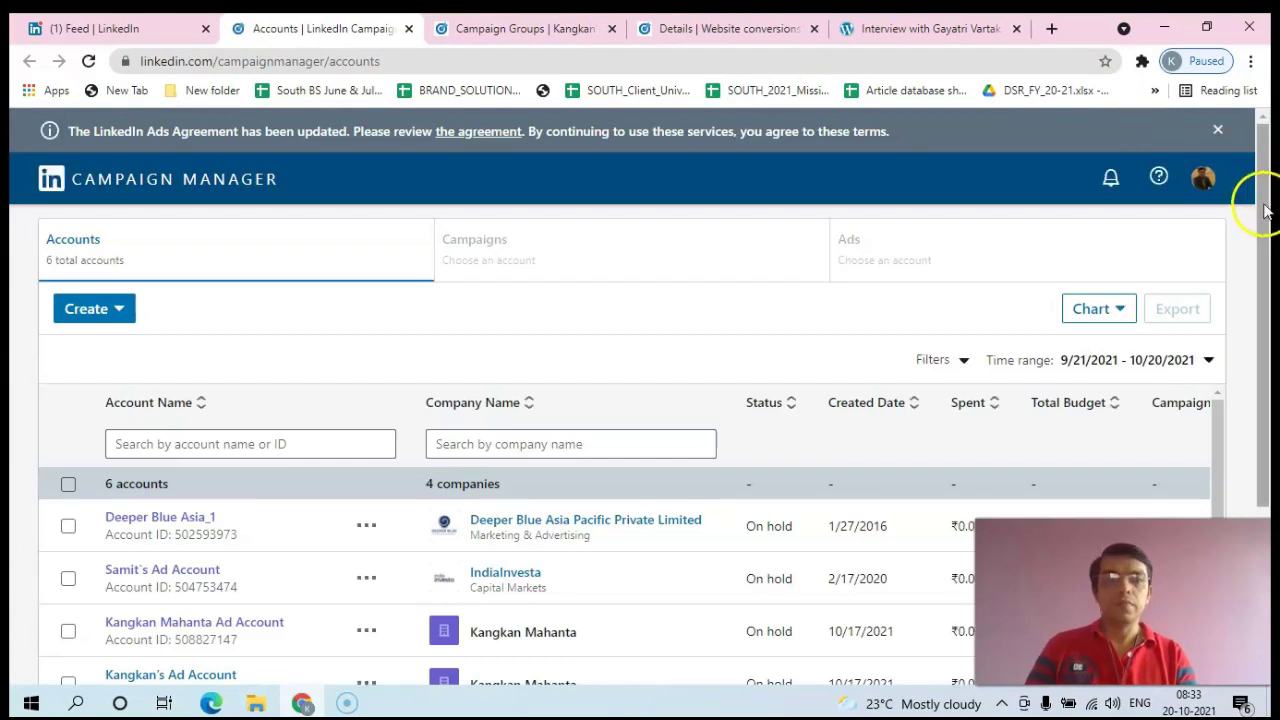
pyautogui.moveTo(1260, 206); pyautogui.dragTo(1220, 449)
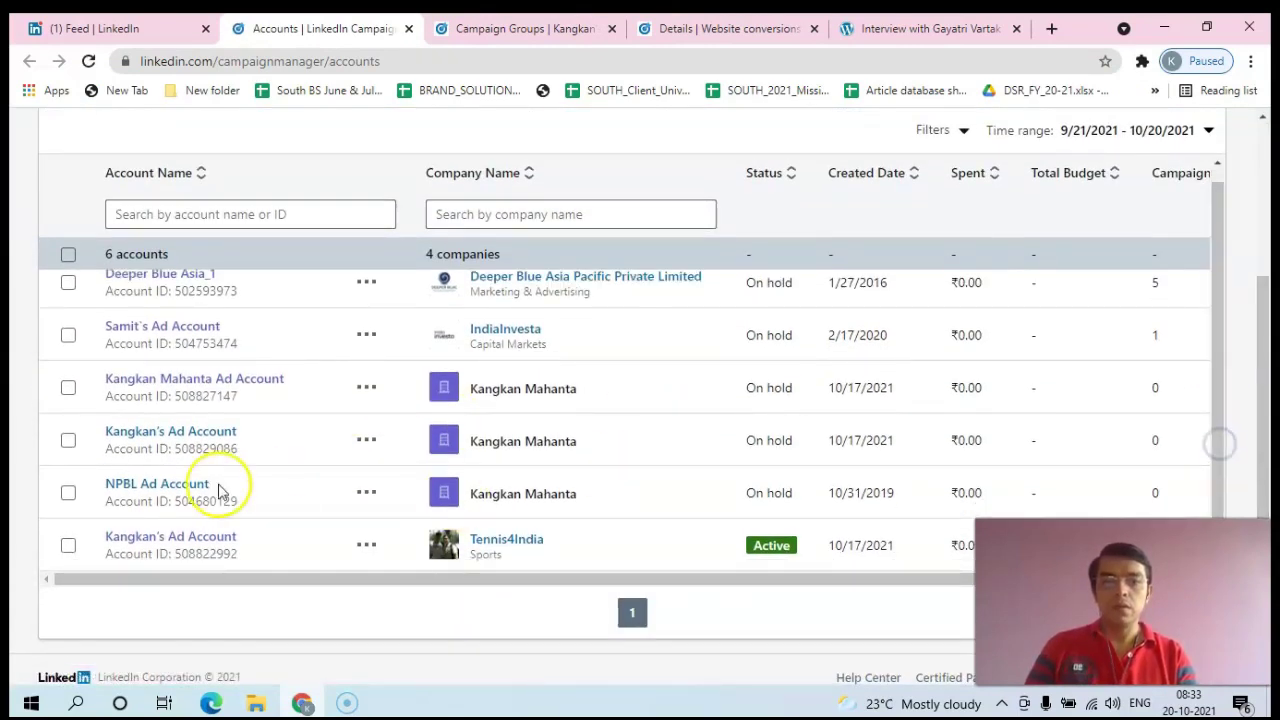
pyautogui.click(178, 541)
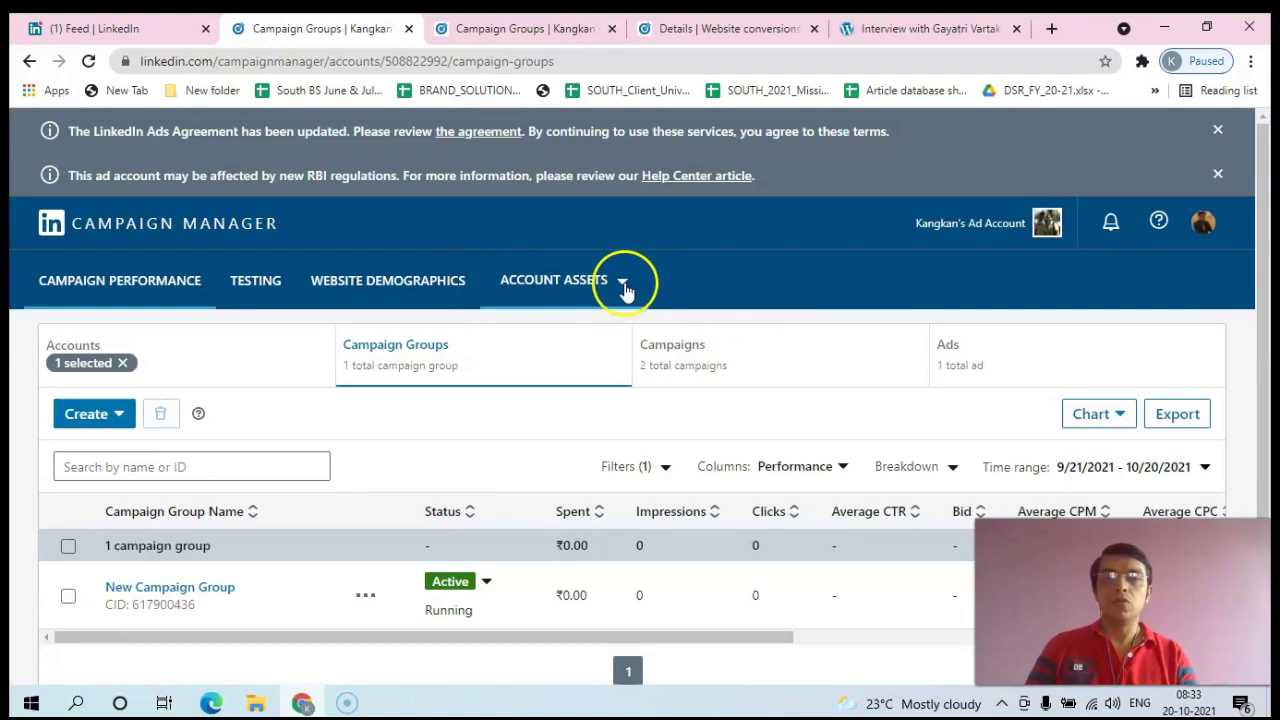
# Step: Open the ad account's Insight Tag installation choices and expand "I will install the tag myself"
pyautogui.click(625, 290)
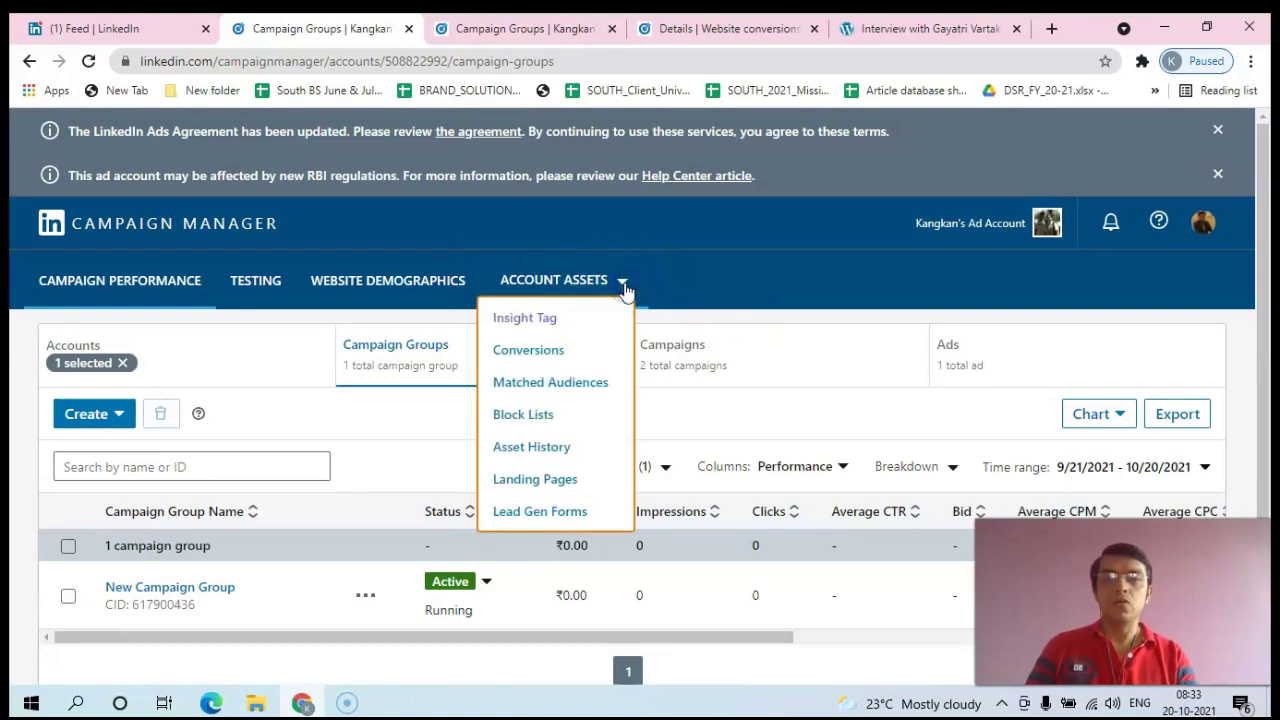
pyautogui.click(524, 317)
pyautogui.moveTo(1263, 245); pyautogui.dragTo(1271, 423)
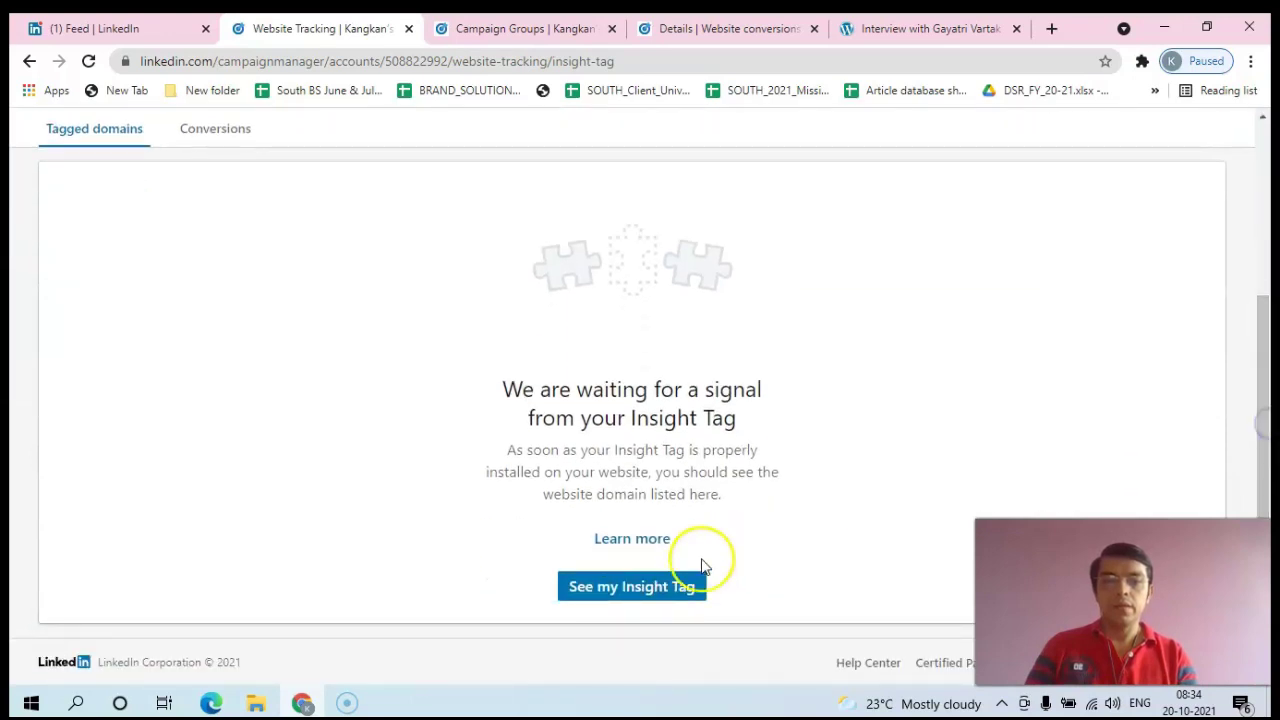
pyautogui.click(648, 592)
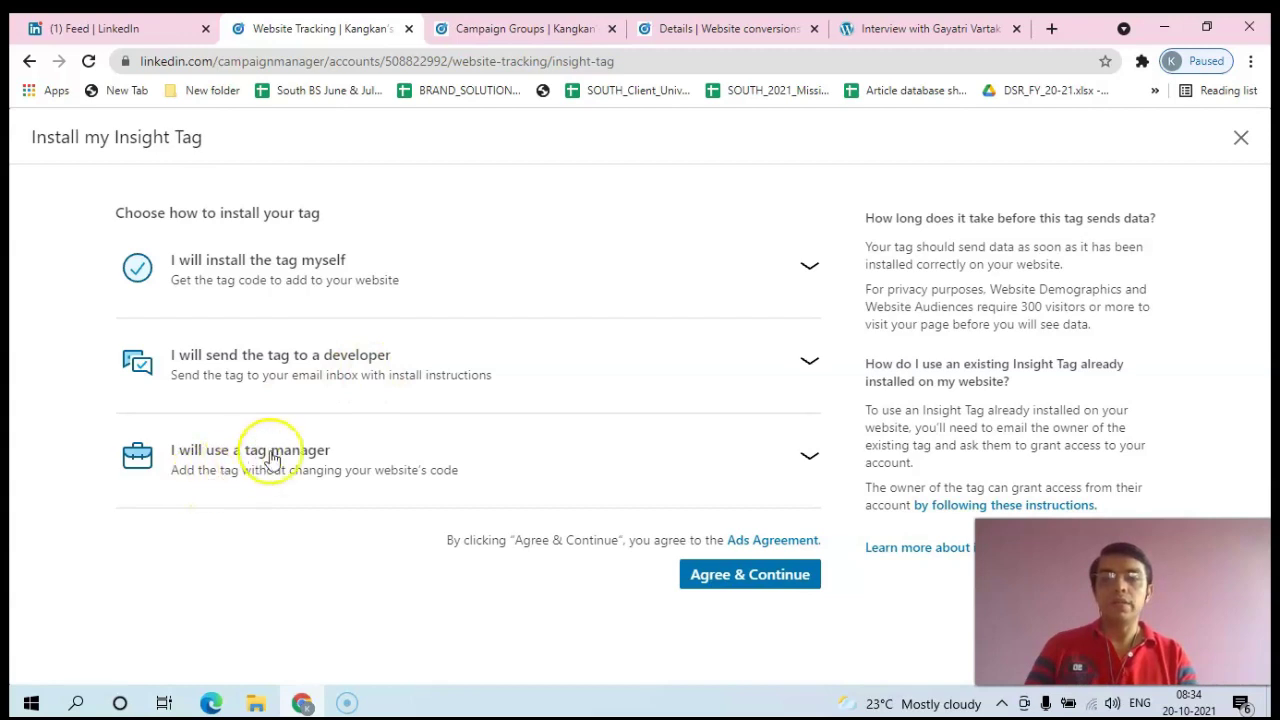
pyautogui.click(808, 265)
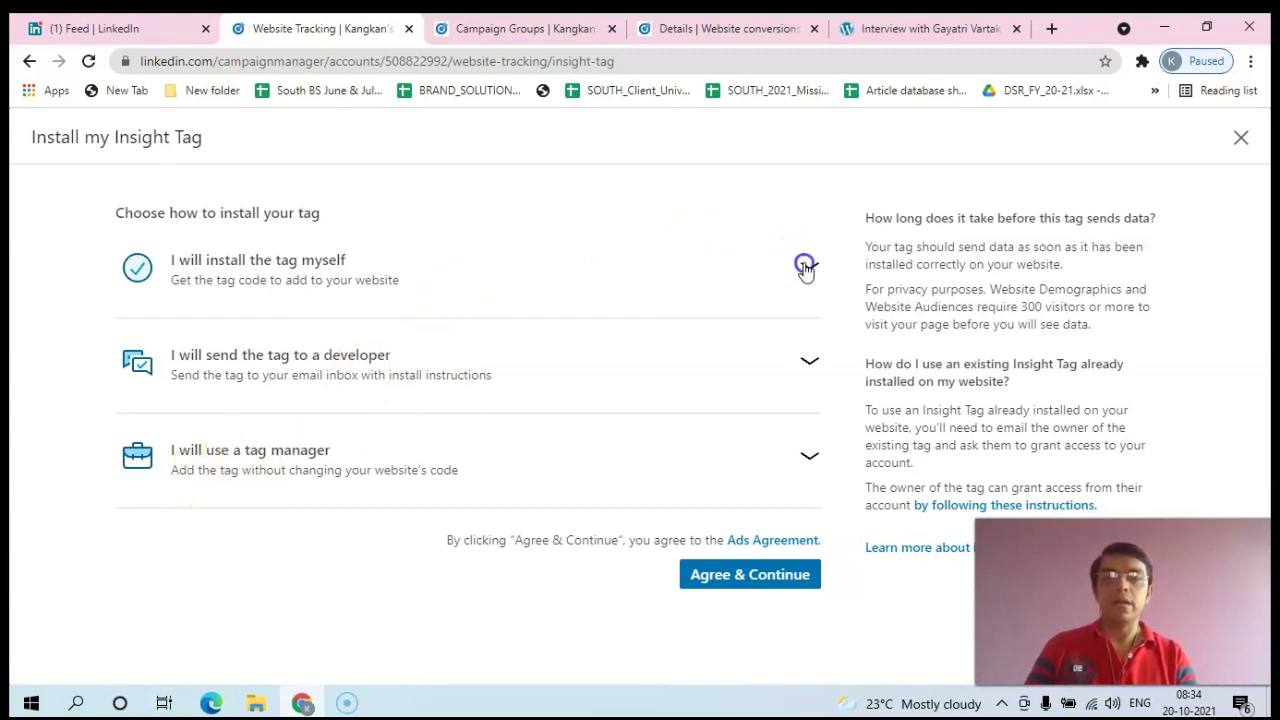
# Step: Copy the Insight Tag code for self-installation to the clipboard and review the revealed script
pyautogui.moveTo(1259, 244); pyautogui.dragTo(1265, 298)
pyautogui.moveTo(503, 371)
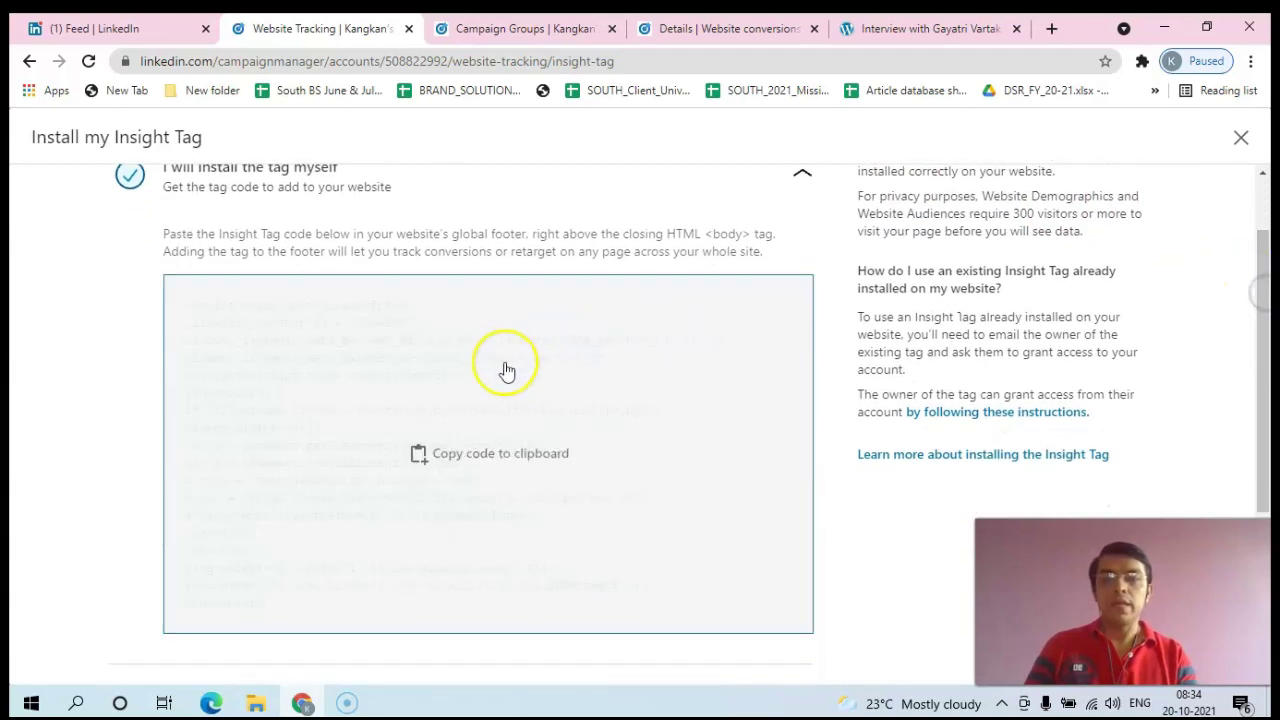
pyautogui.click(489, 450)
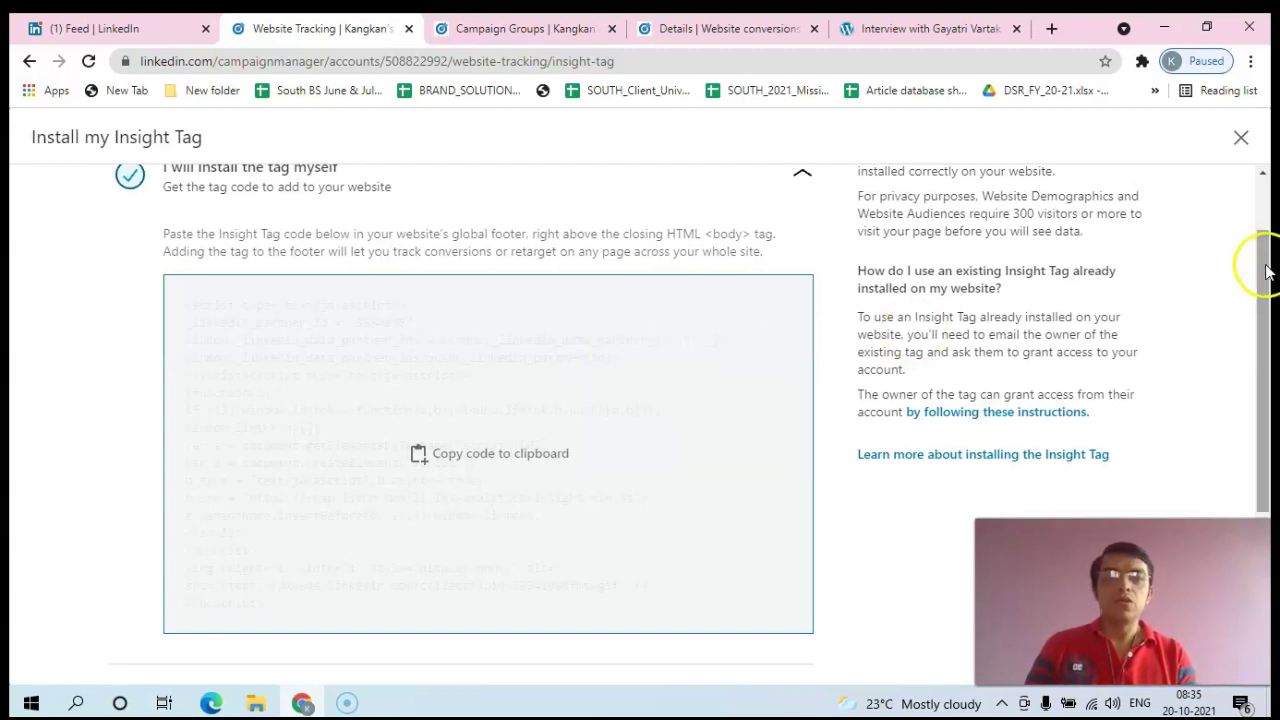
pyautogui.scroll(1, 1262, 270)
pyautogui.moveTo(1268, 232); pyautogui.dragTo(1266, 293)
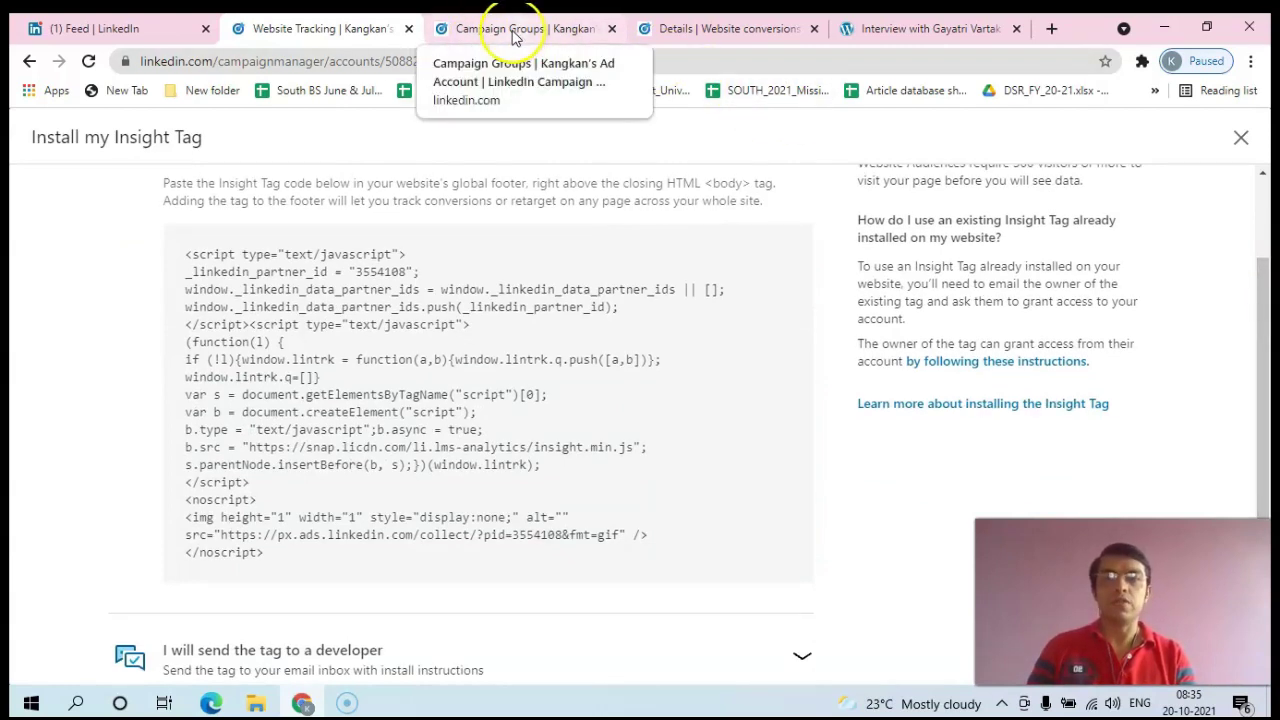
# Step: Return to the conversion draft and set its Clicks conversion window to 7 days
pyautogui.click(911, 29)
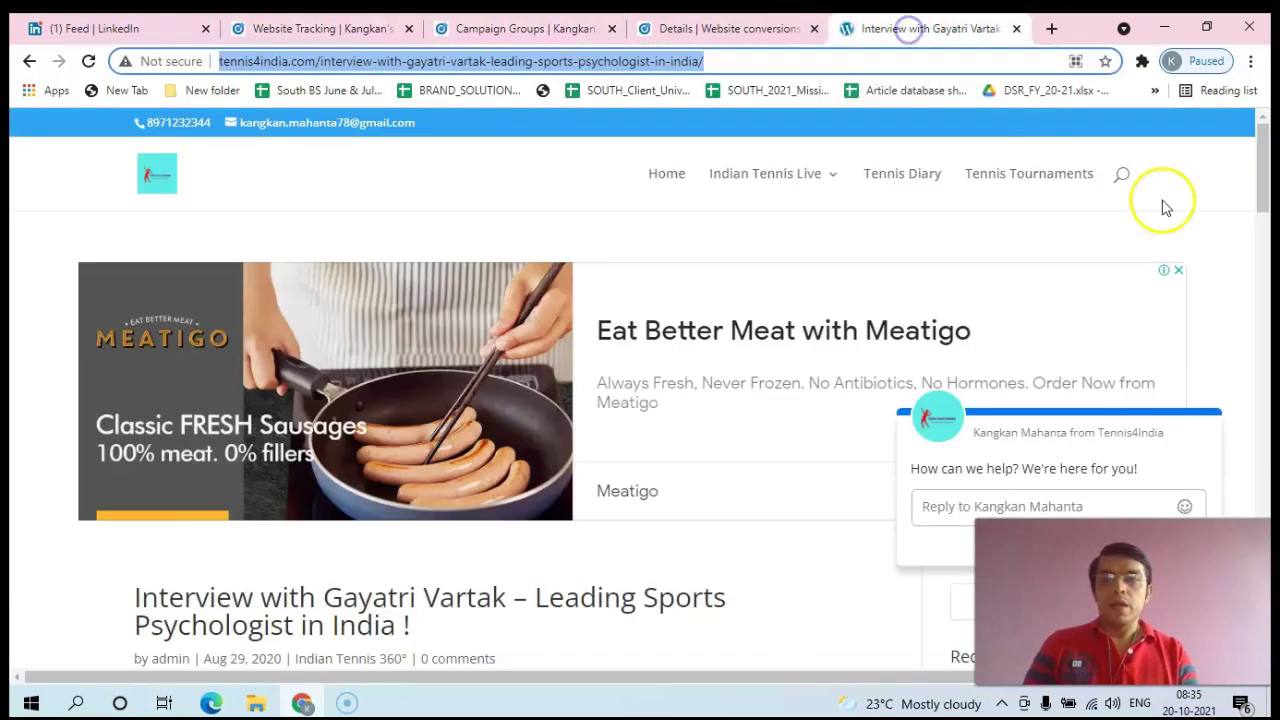
pyautogui.click(678, 31)
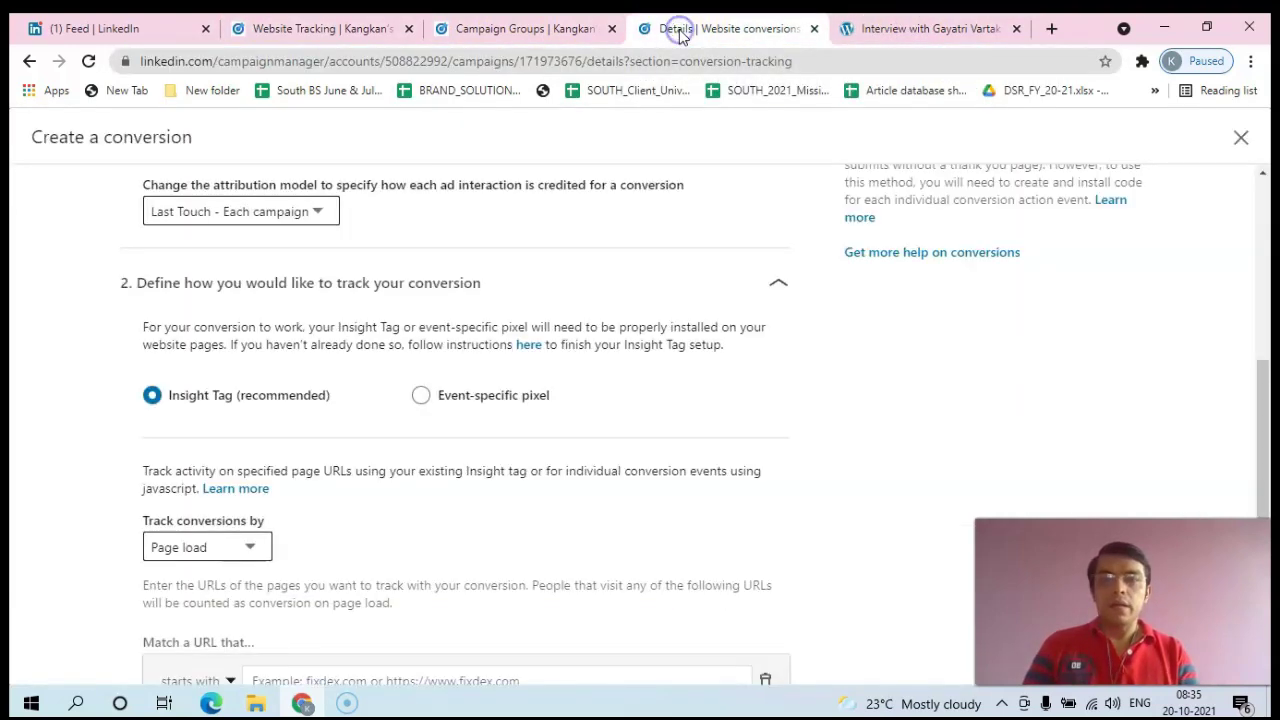
pyautogui.moveTo(1265, 391); pyautogui.dragTo(1266, 310)
pyautogui.click(251, 281)
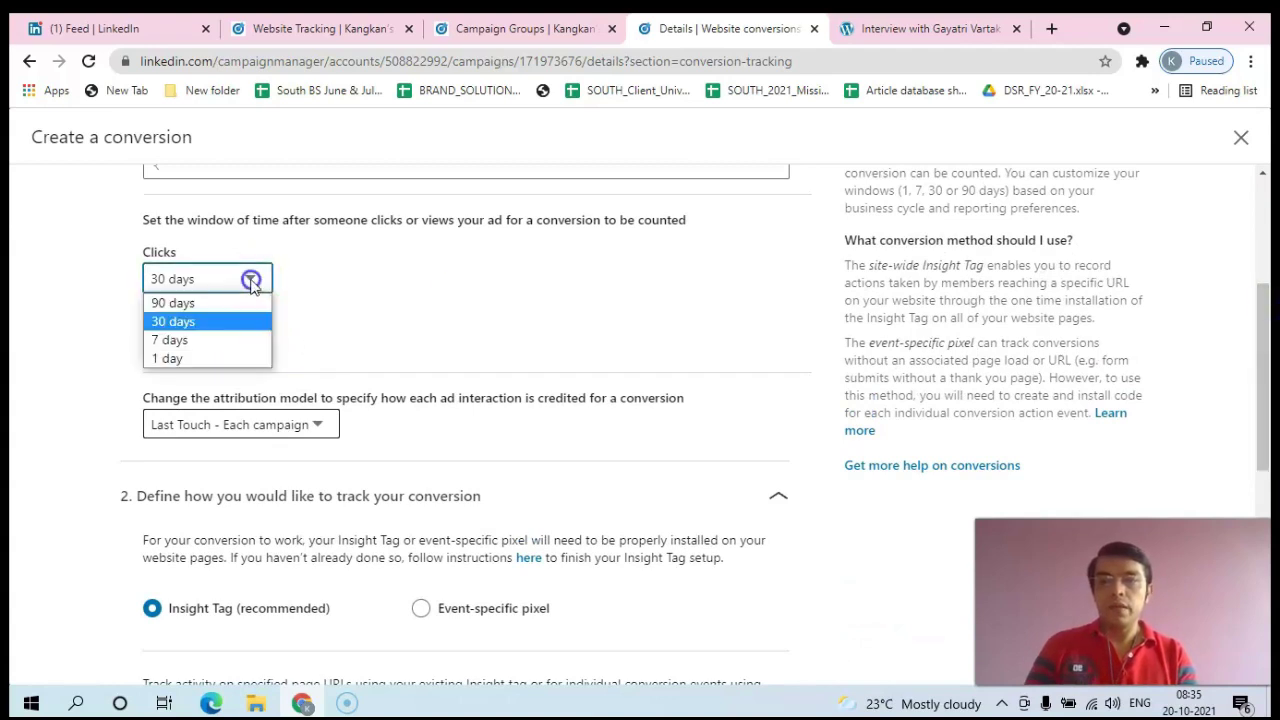
pyautogui.click(196, 340)
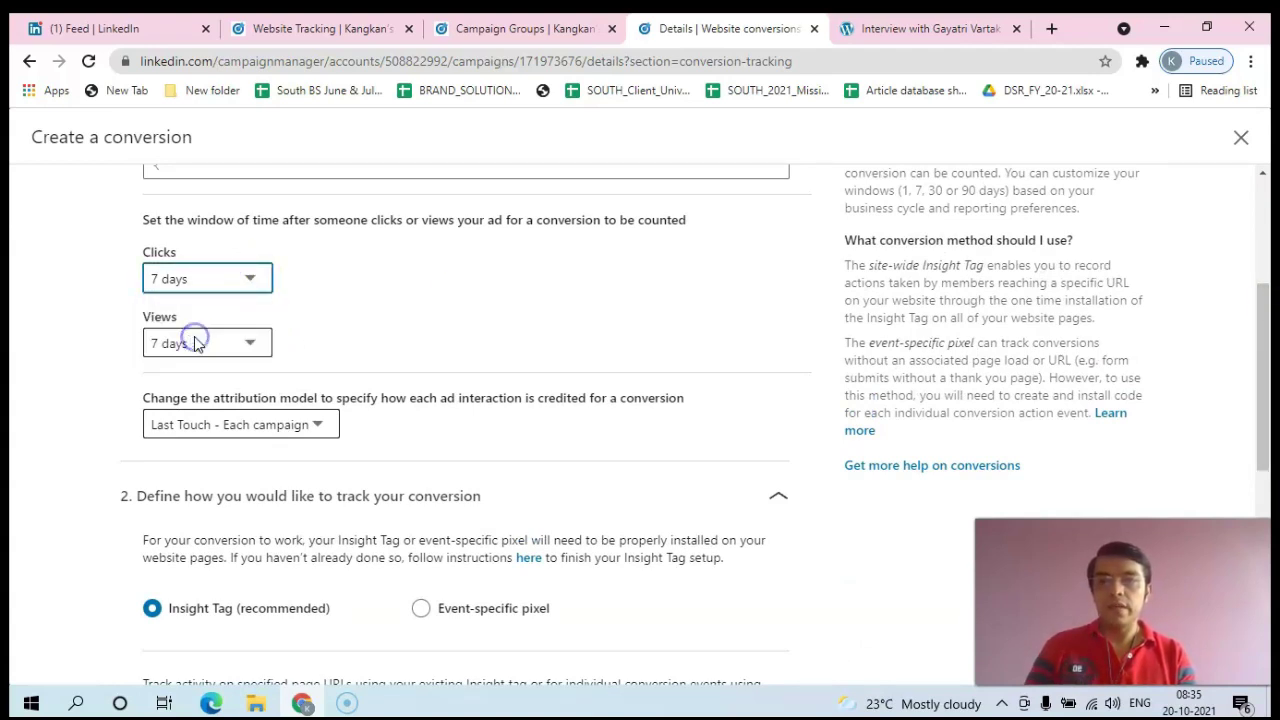
# Step: Keep Page load as the way to track conversions and copy the interview article's URL from the Tennis4India page
pyautogui.moveTo(1262, 352); pyautogui.dragTo(1268, 515)
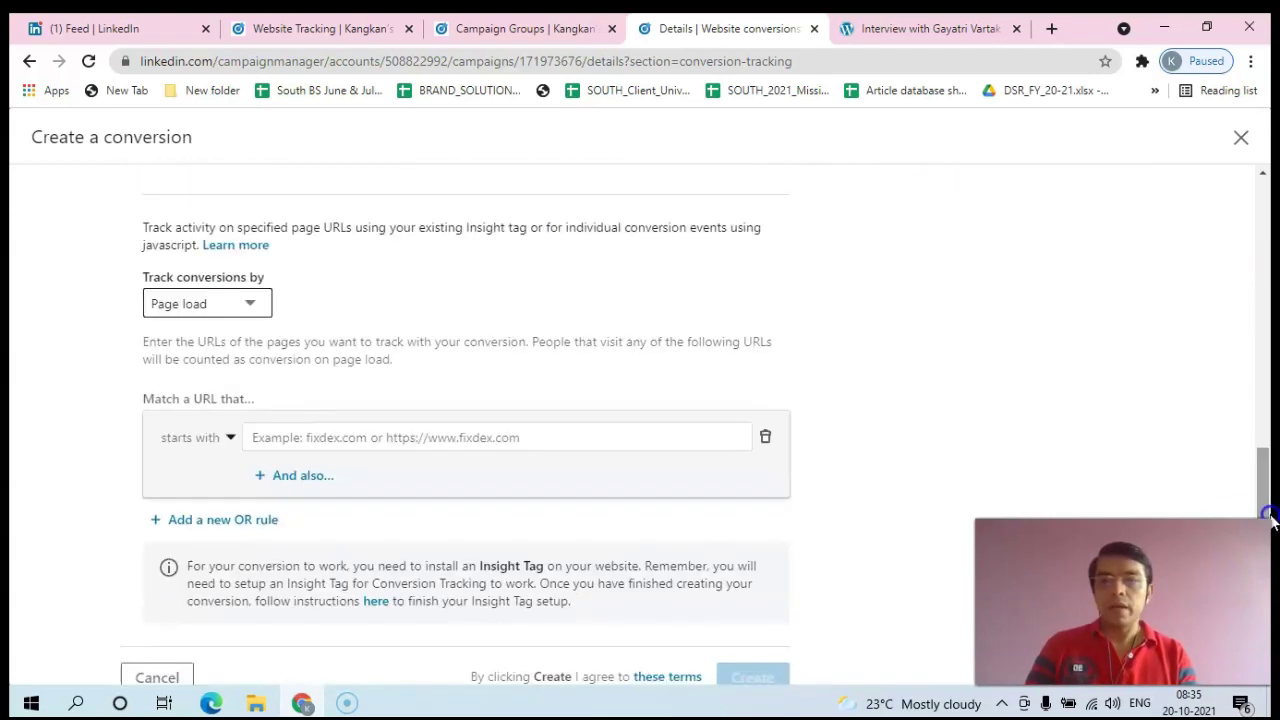
pyautogui.click(249, 305)
pyautogui.click(250, 308)
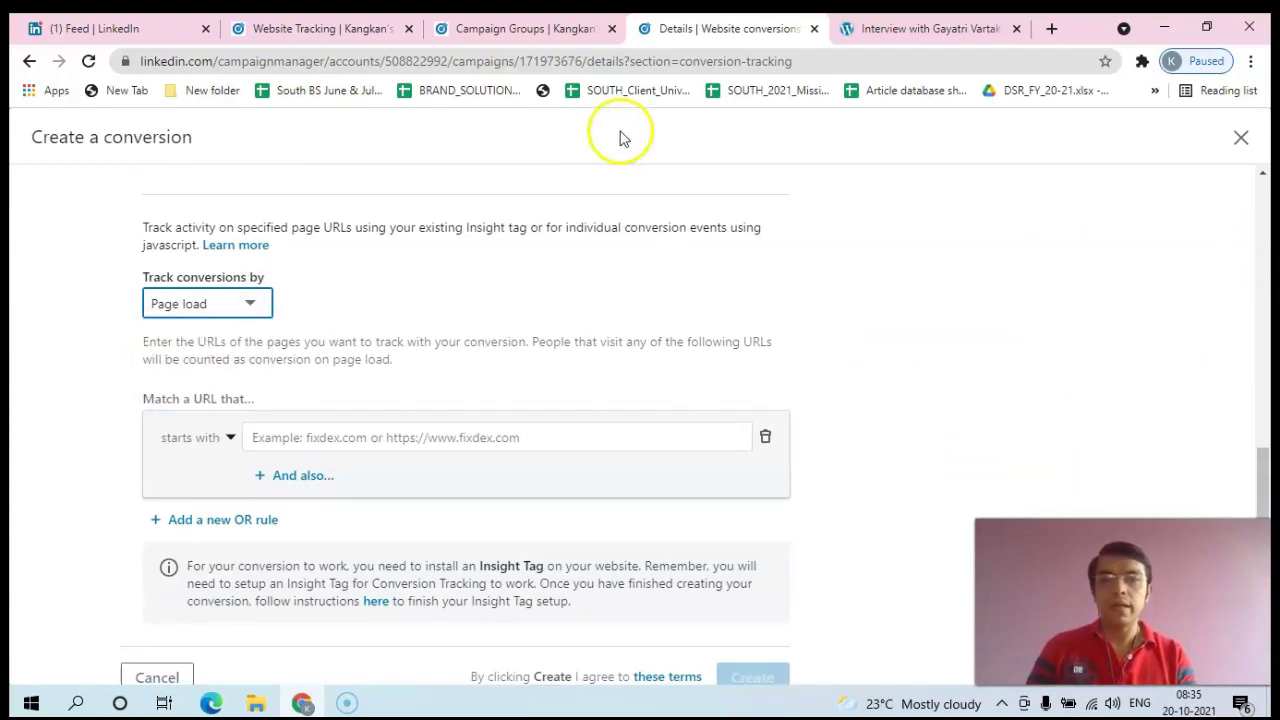
pyautogui.click(862, 30)
pyautogui.click(357, 62)
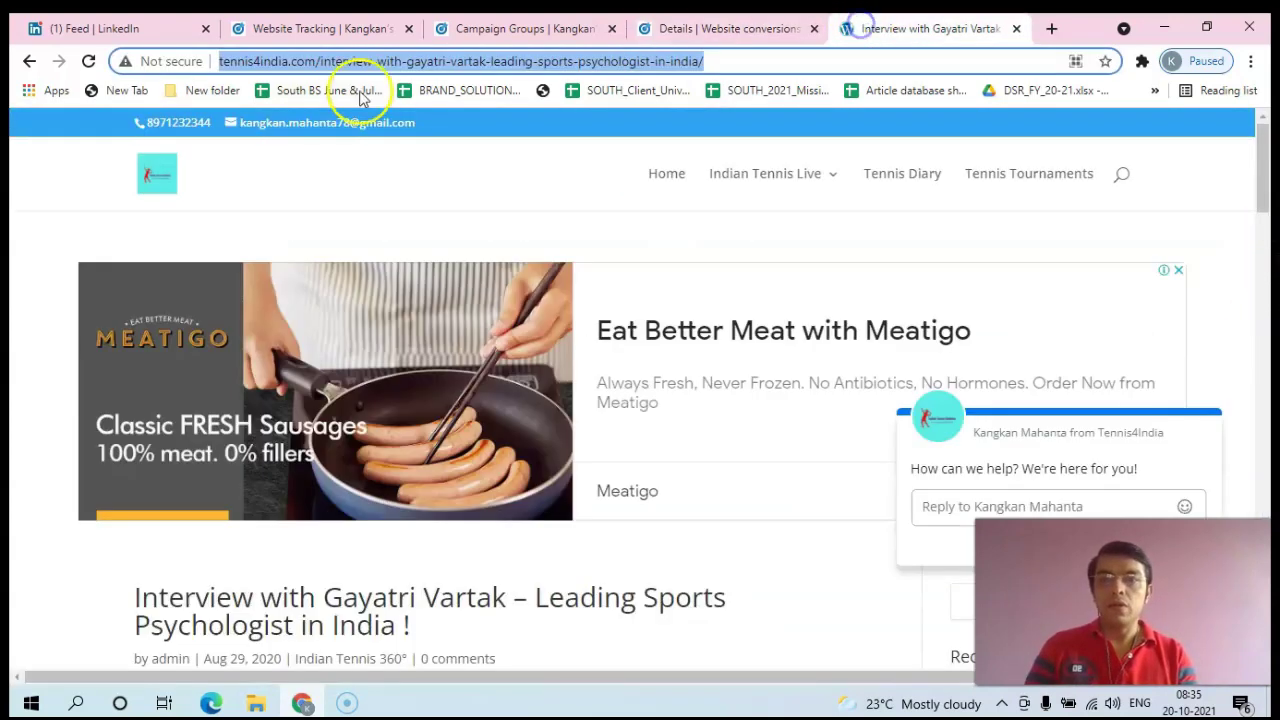
pyautogui.rightClick(451, 61)
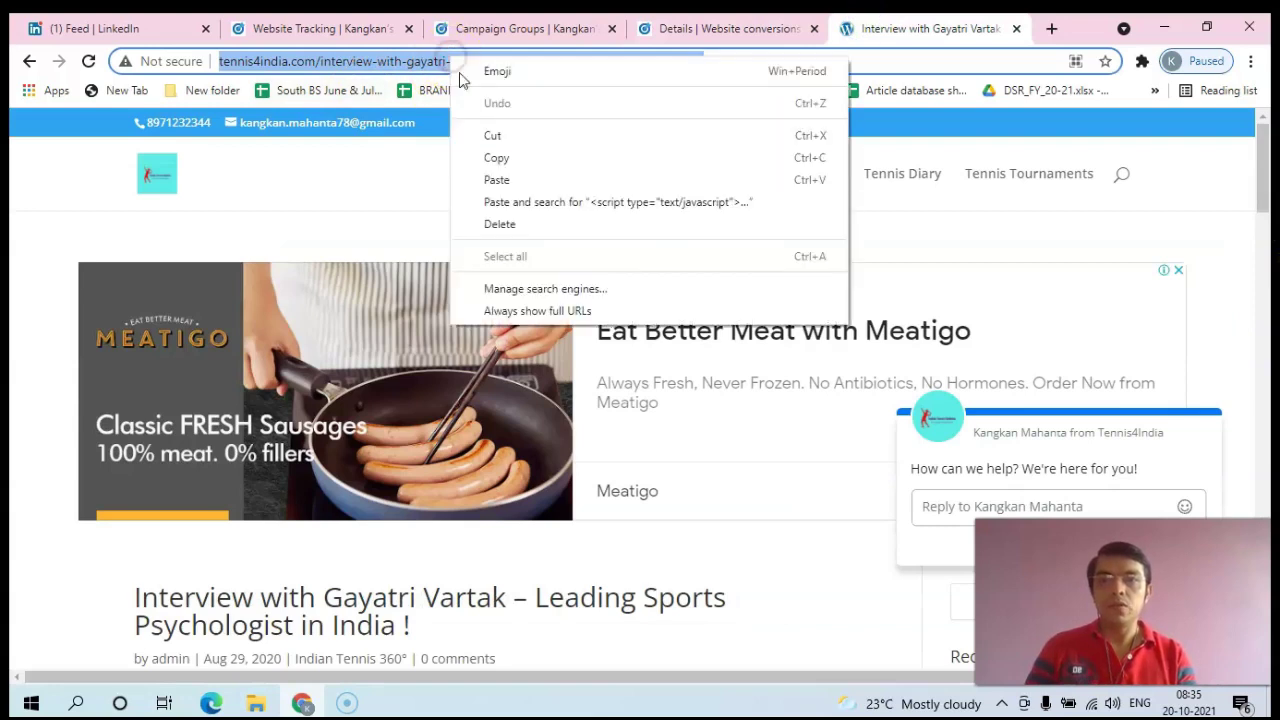
pyautogui.click(496, 162)
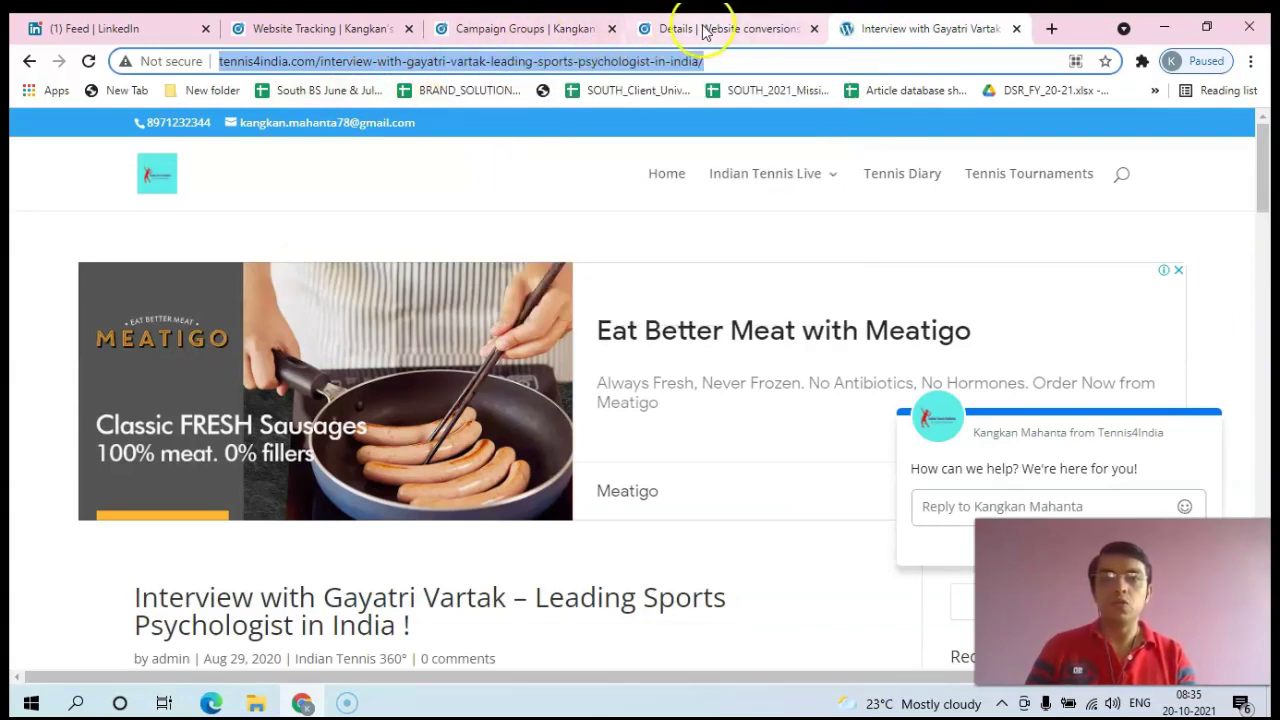
# Step: Set the conversion's URL match rule to equals and paste the copied interview article URL
pyautogui.click(705, 30)
pyautogui.click(311, 437)
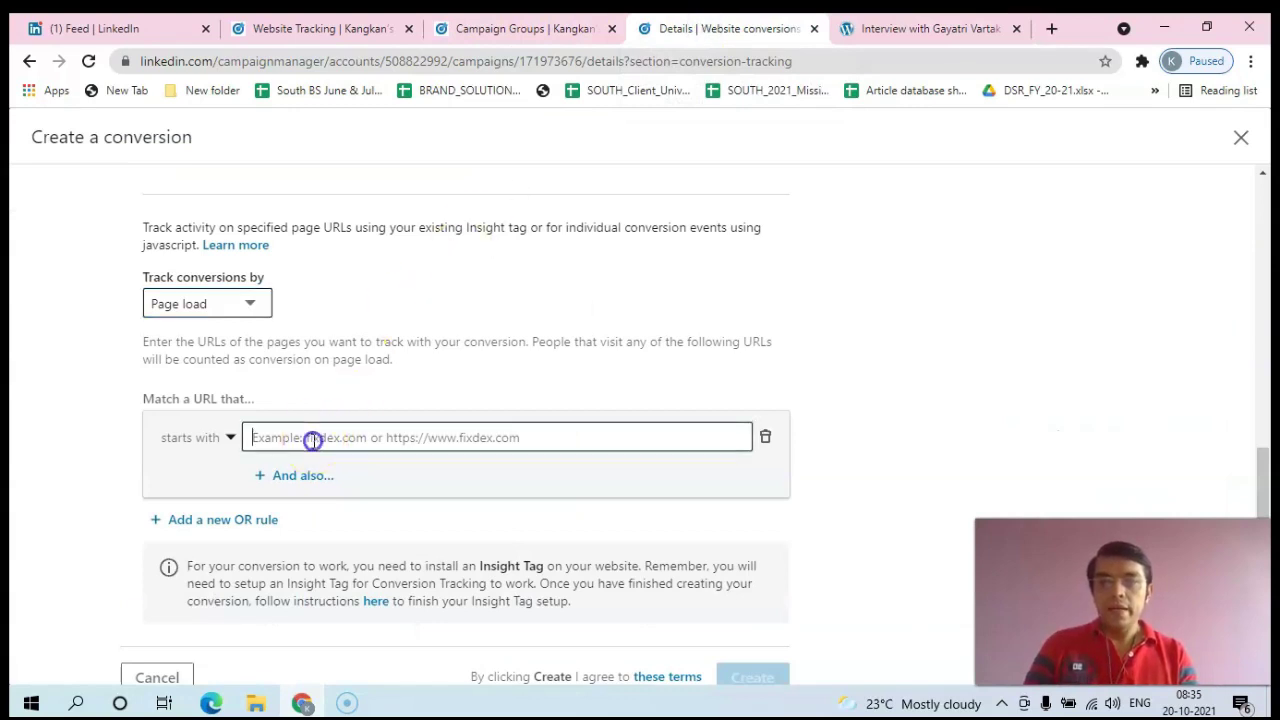
pyautogui.click(230, 438)
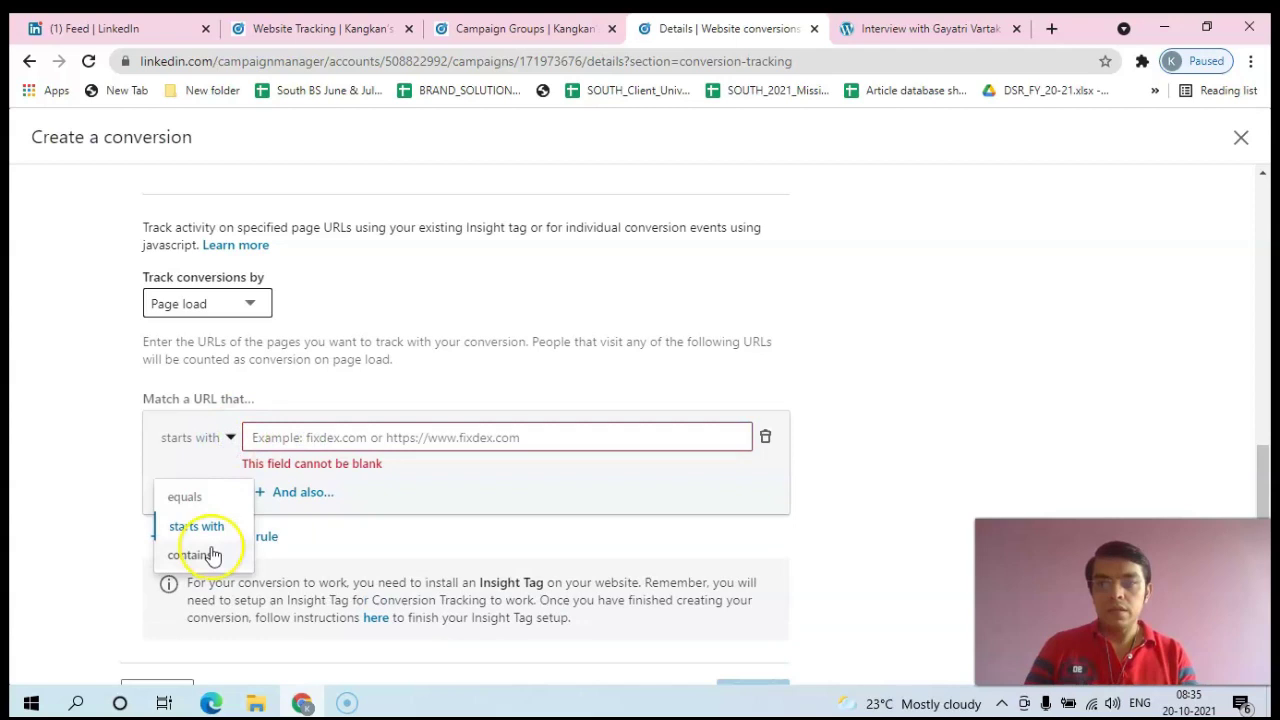
pyautogui.click(200, 498)
pyautogui.click(281, 447)
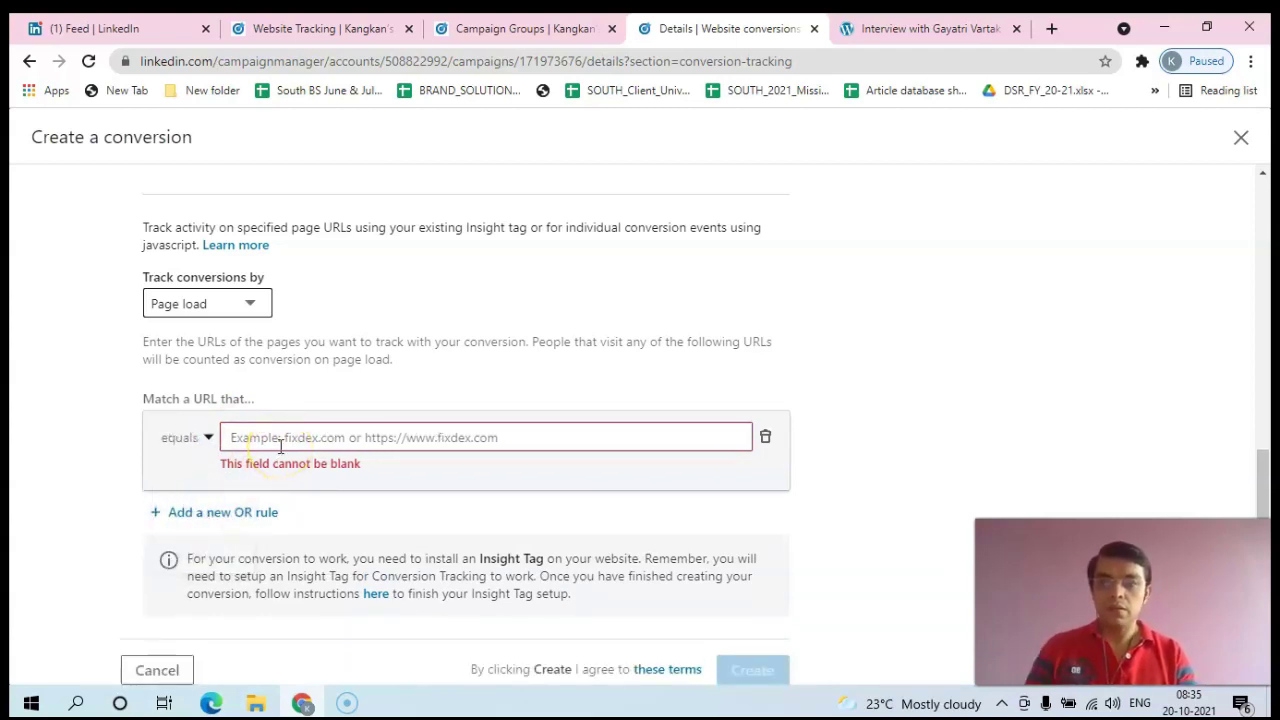
pyautogui.hotkey('ctrl', 'v')
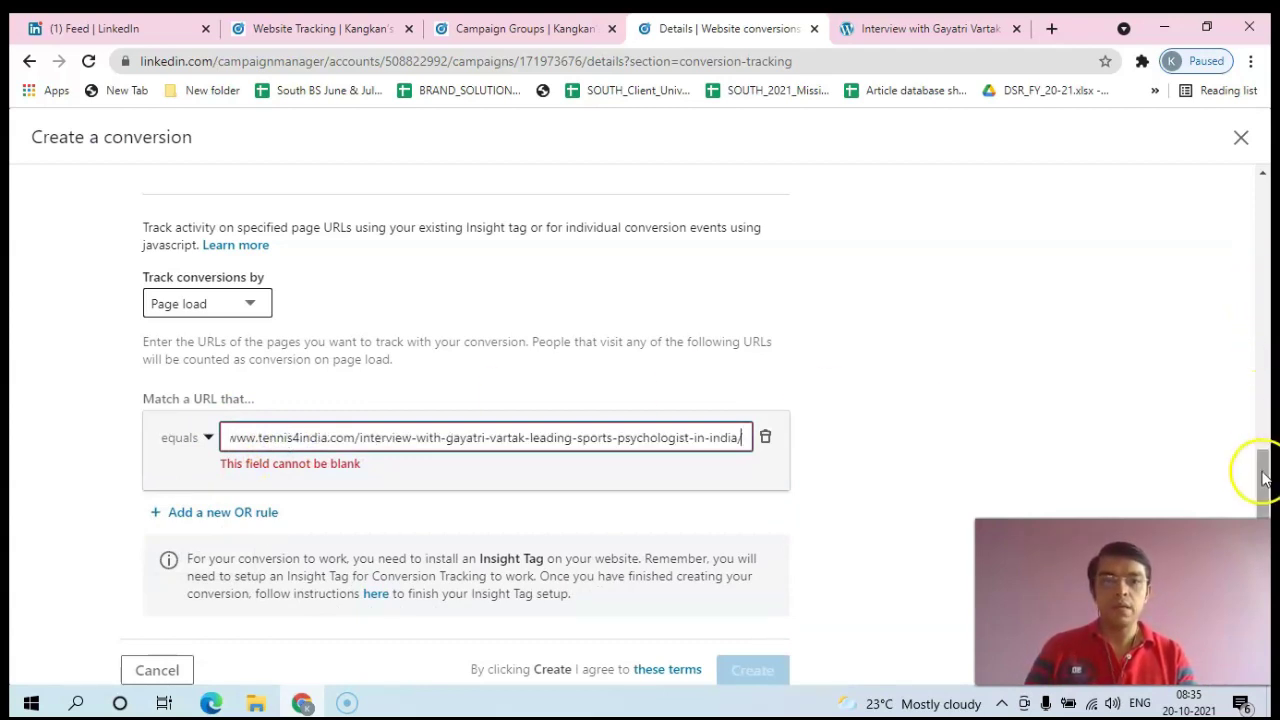
# Step: Check the entered match URL and create the conversion
pyautogui.moveTo(1257, 466); pyautogui.dragTo(1259, 494)
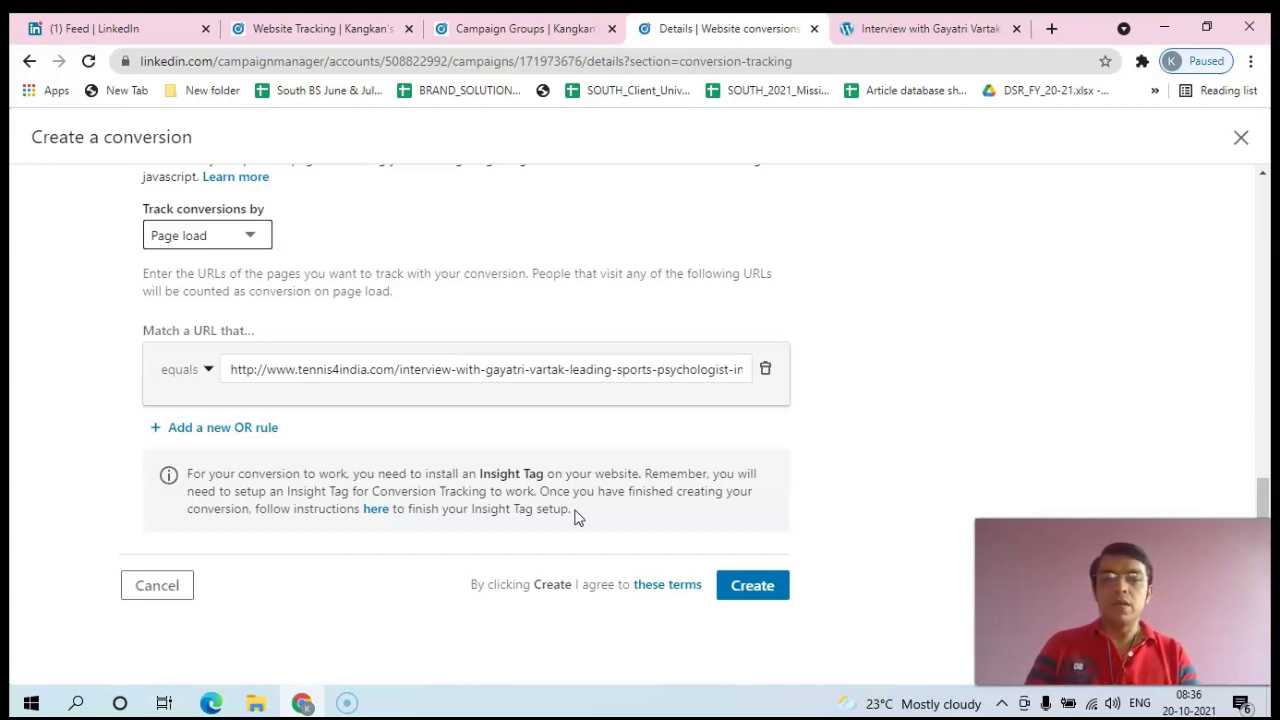
pyautogui.click(505, 372)
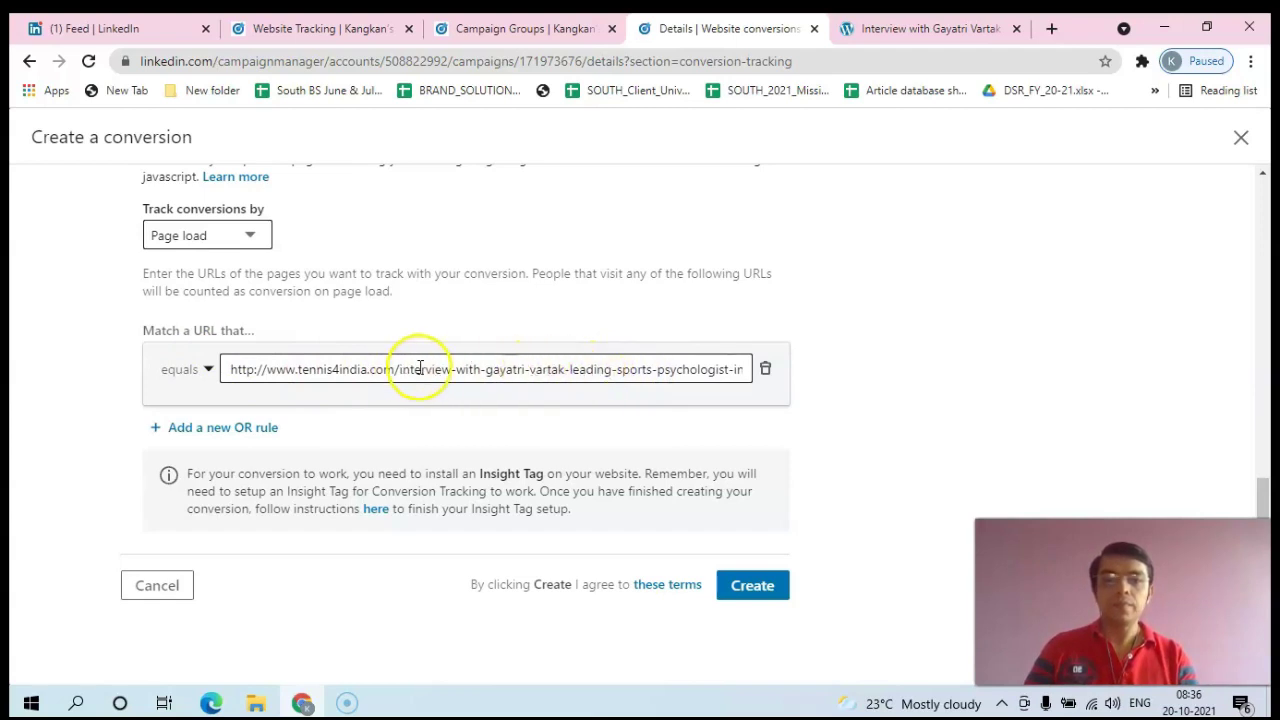
pyautogui.click(752, 586)
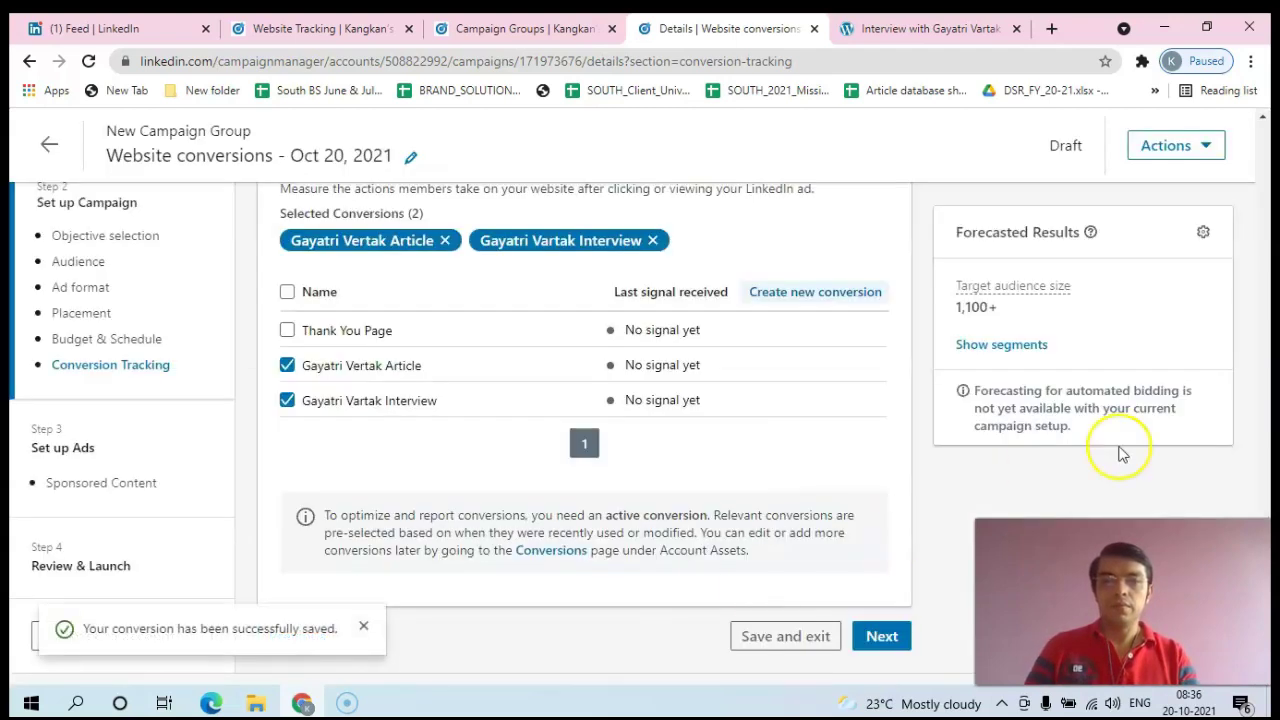
# Step: Deselect the interviewee's Article conversion and keep only the Interview conversion selected for the campaign
pyautogui.click(287, 366)
pyautogui.moveTo(290, 401); pyautogui.dragTo(686, 408)
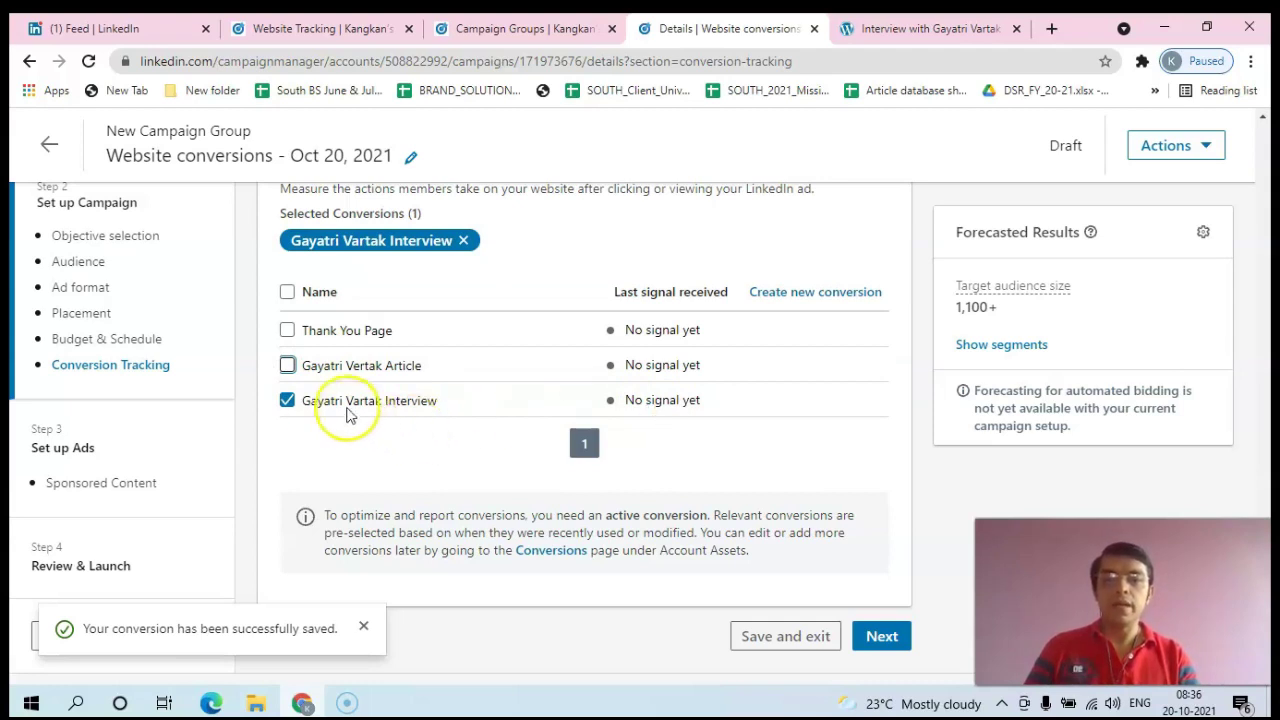
pyautogui.click(287, 401)
pyautogui.click(287, 400)
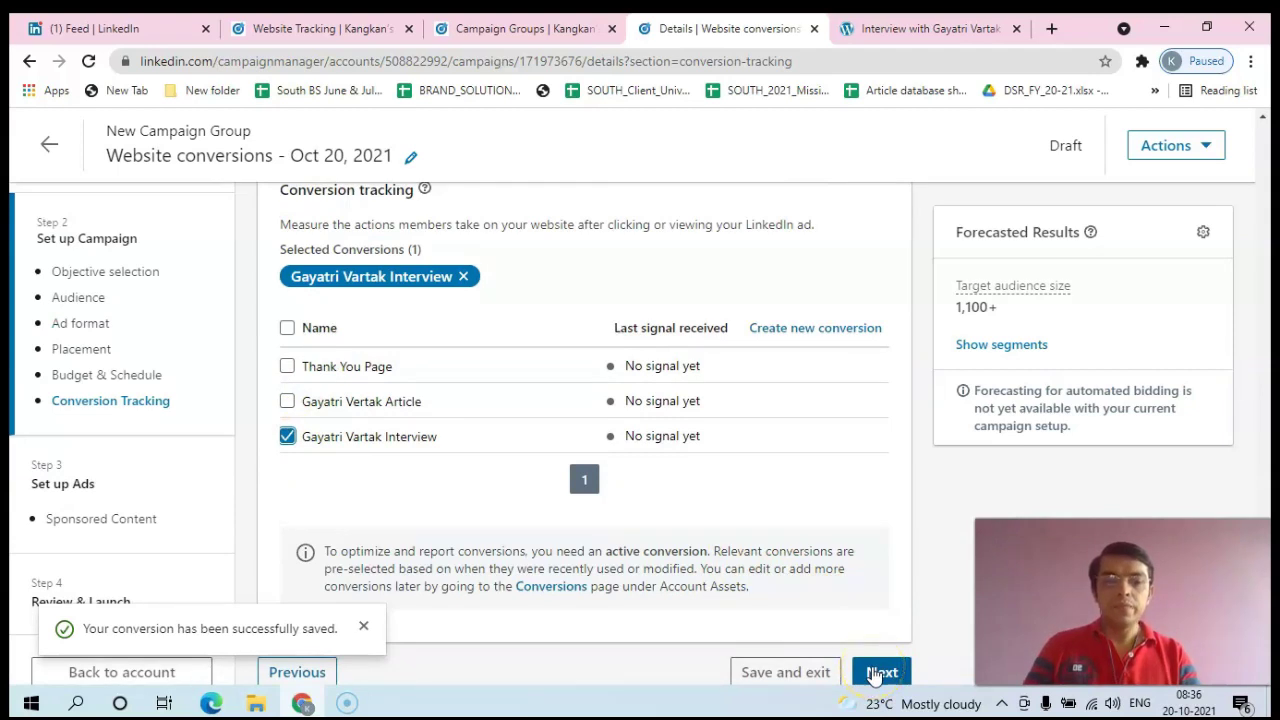
# Step: Proceed to the campaign's ad setup and start creating a new Single image ad
pyautogui.click(879, 672)
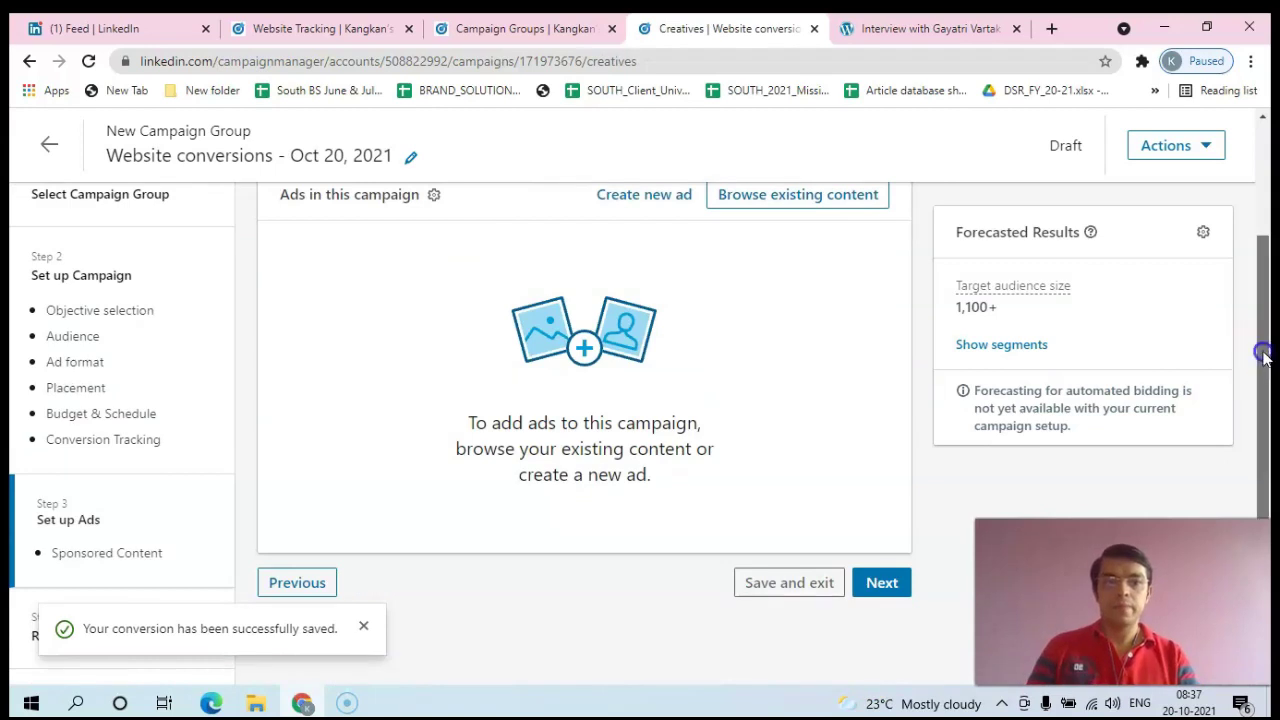
pyautogui.moveTo(1263, 350); pyautogui.dragTo(1257, 281)
pyautogui.click(767, 322)
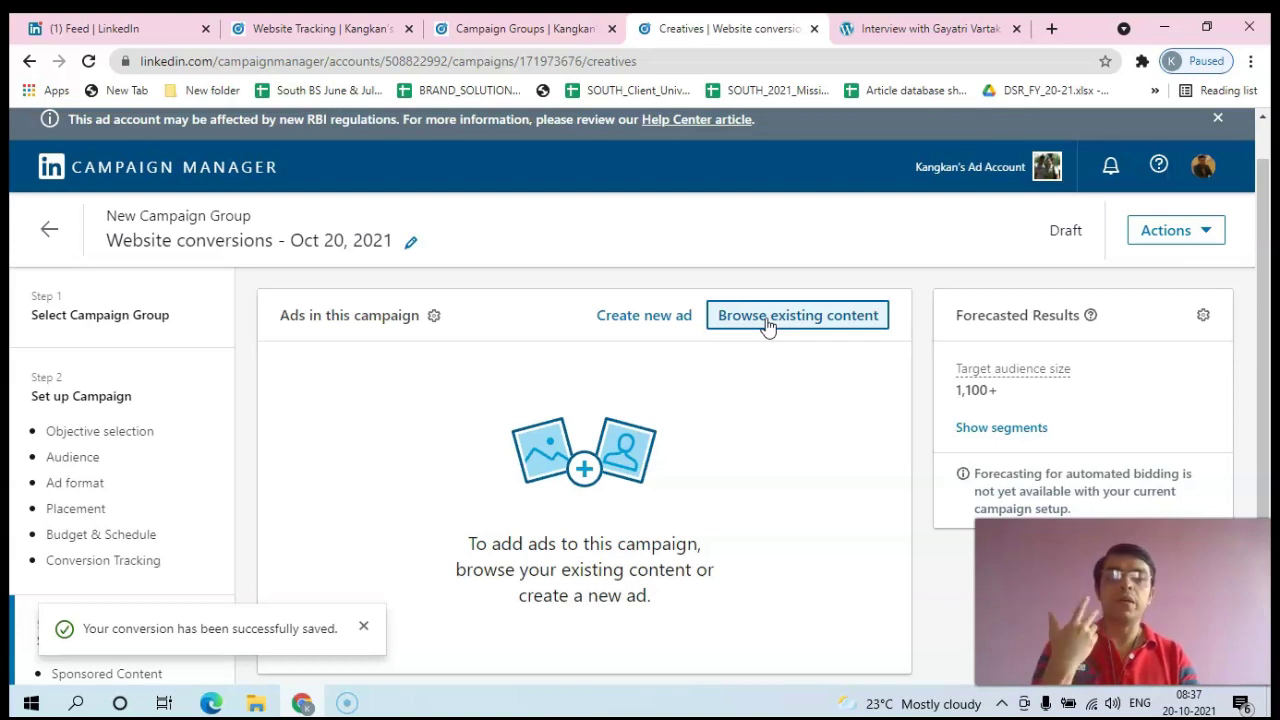
pyautogui.click(636, 322)
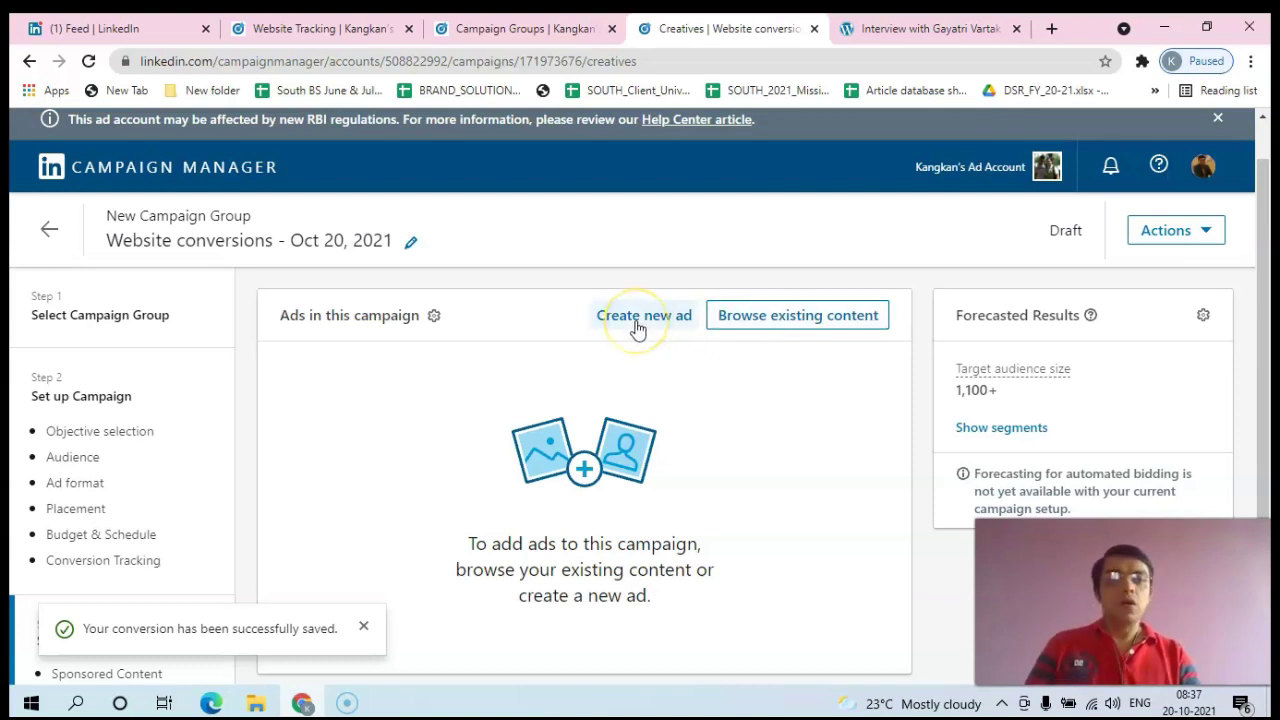
pyautogui.click(636, 322)
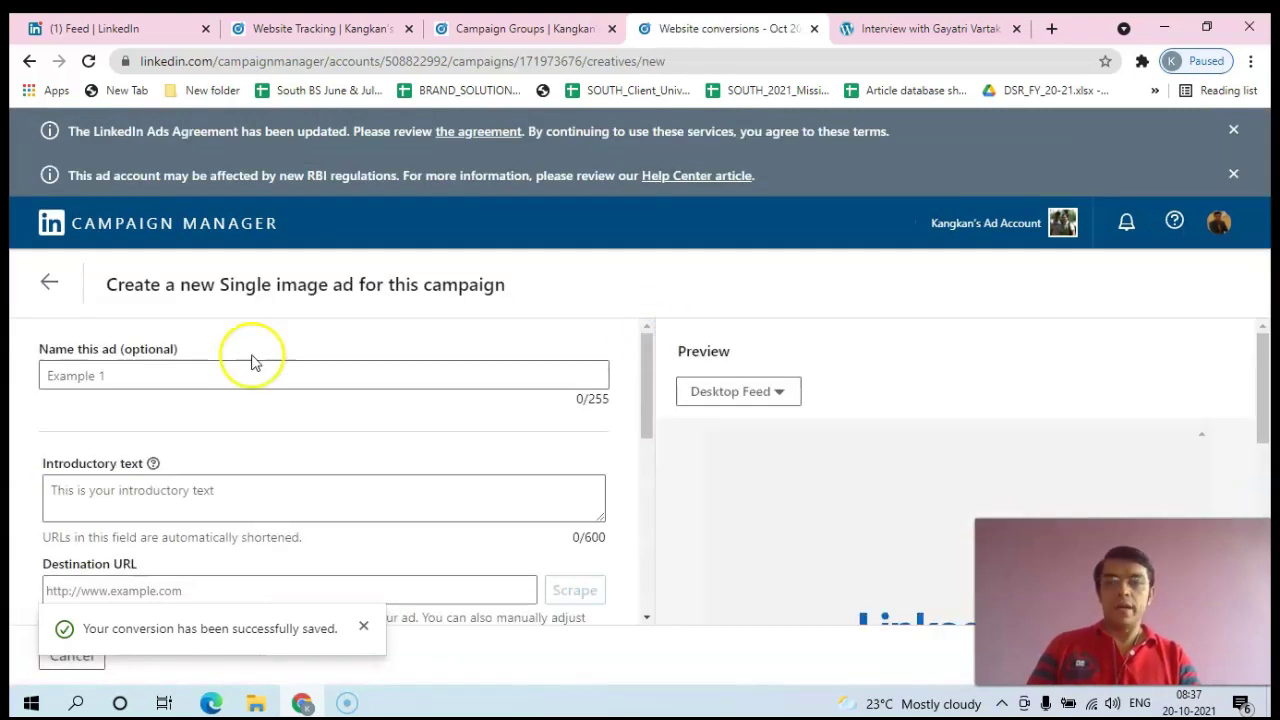
# Step: Name the new ad with the interviewee's full name
pyautogui.click(155, 374)
pyautogui.click(155, 374)
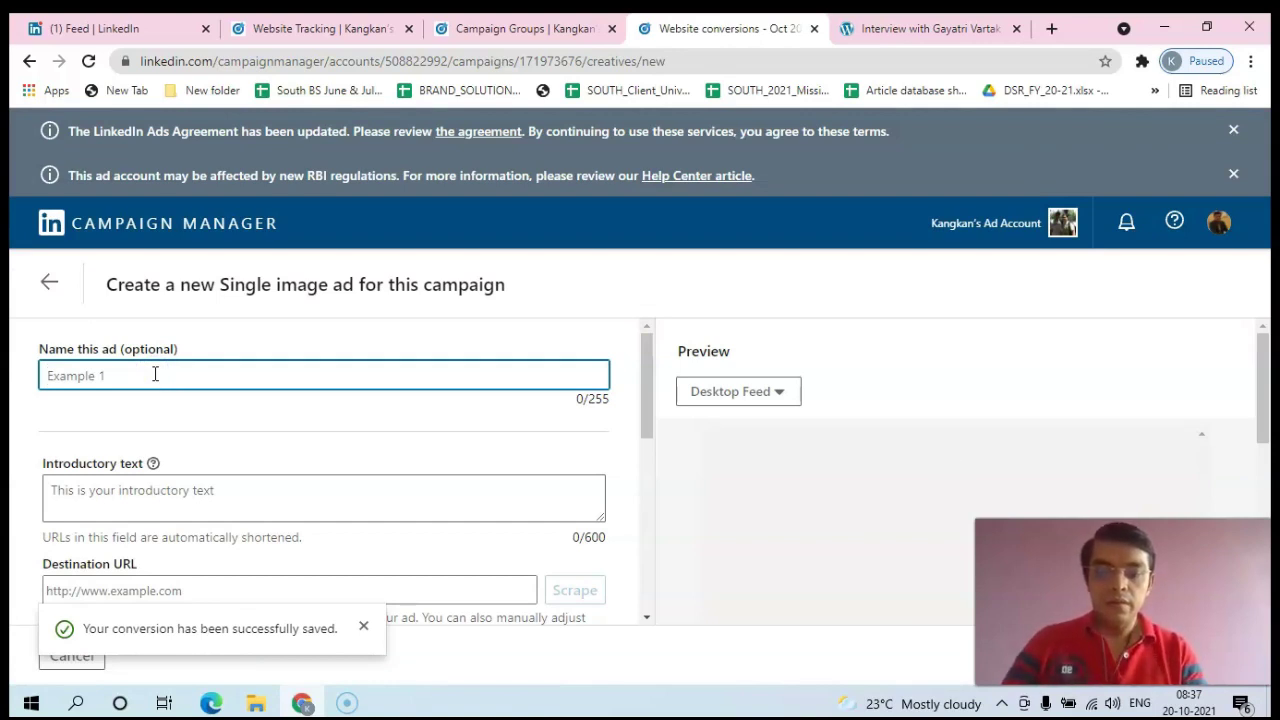
pyautogui.write('Gayatr')
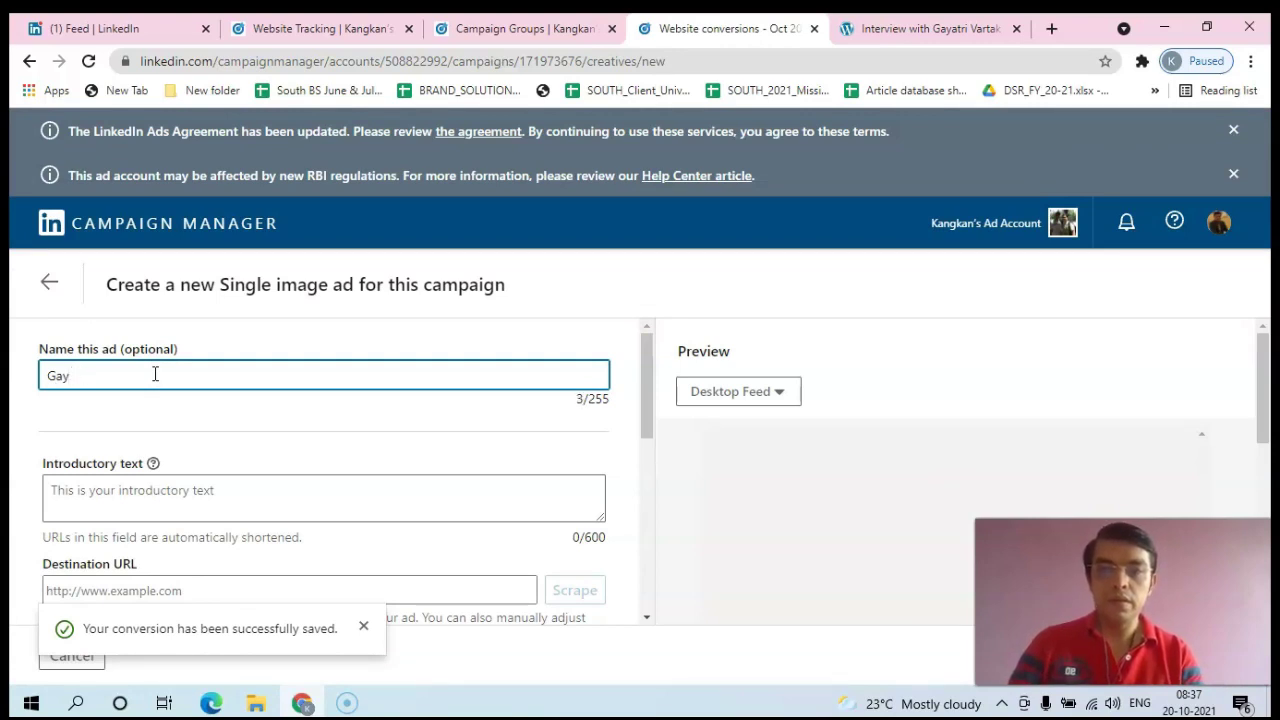
pyautogui.write('i V')
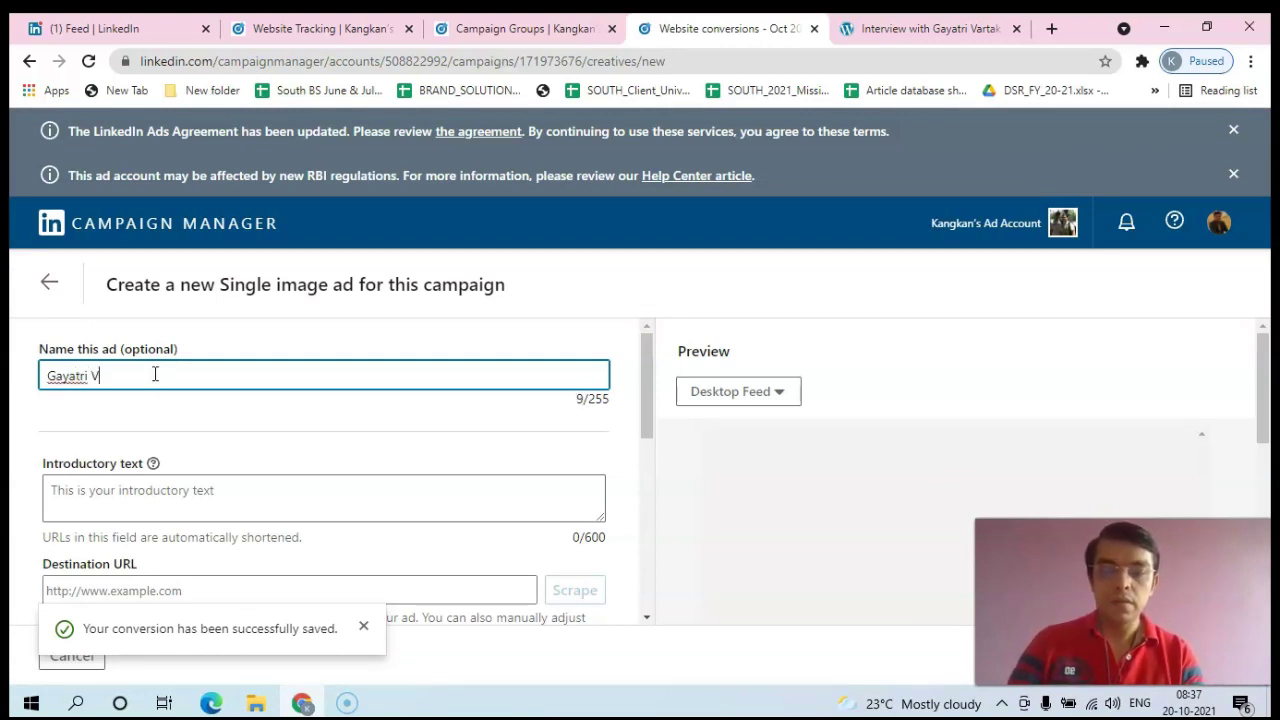
pyautogui.write('artak')
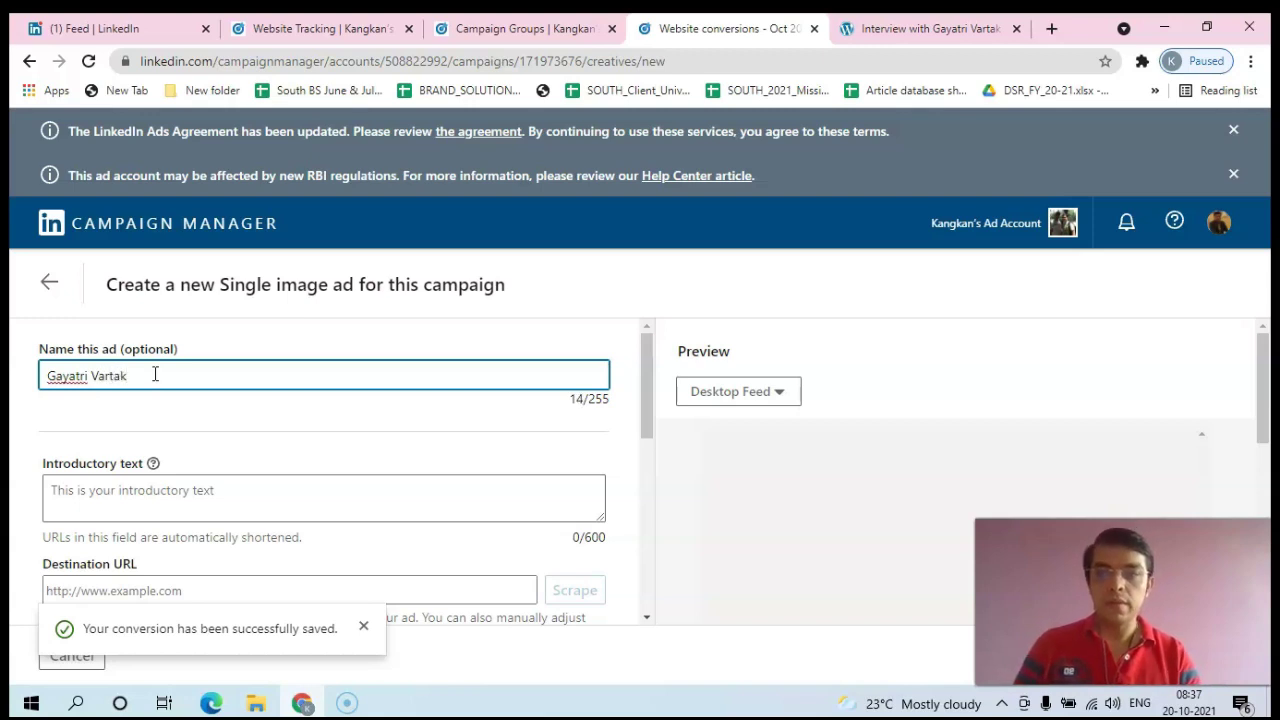
# Step: Enter "Know more about the best Sports Pshychologist in India" as the ad's introductory text
pyautogui.click(120, 496)
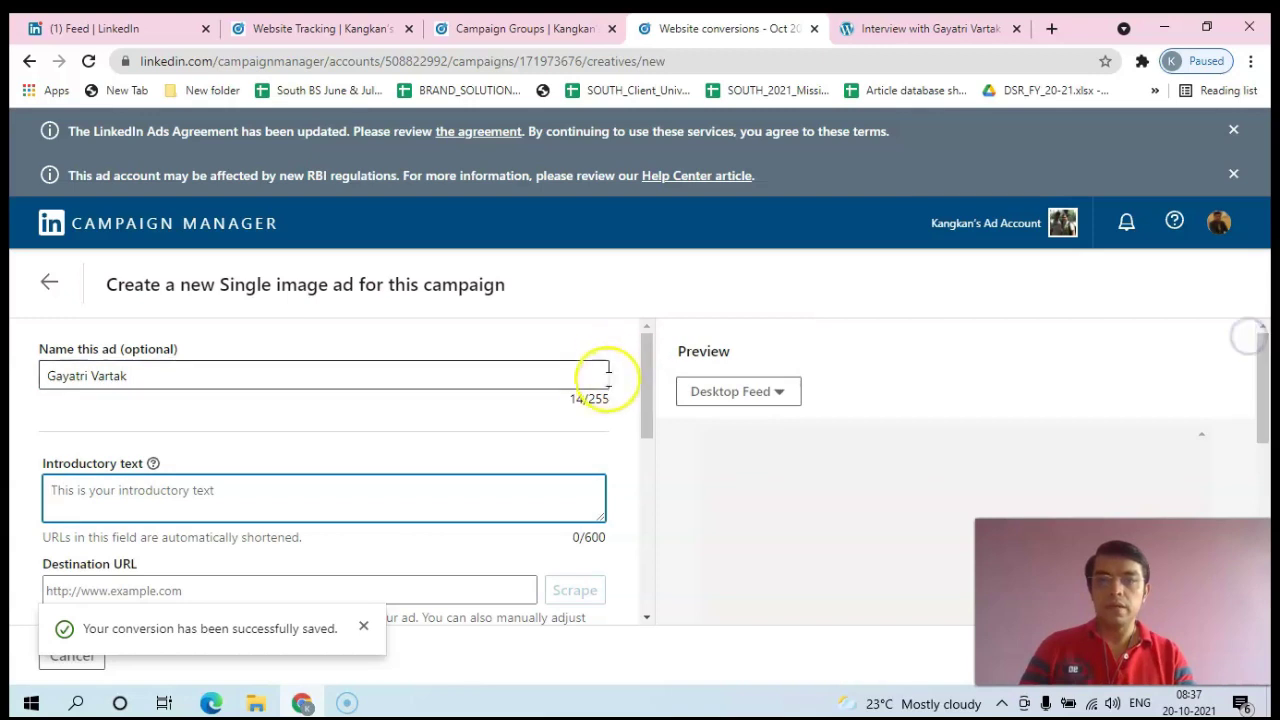
pyautogui.moveTo(648, 380); pyautogui.dragTo(649, 423)
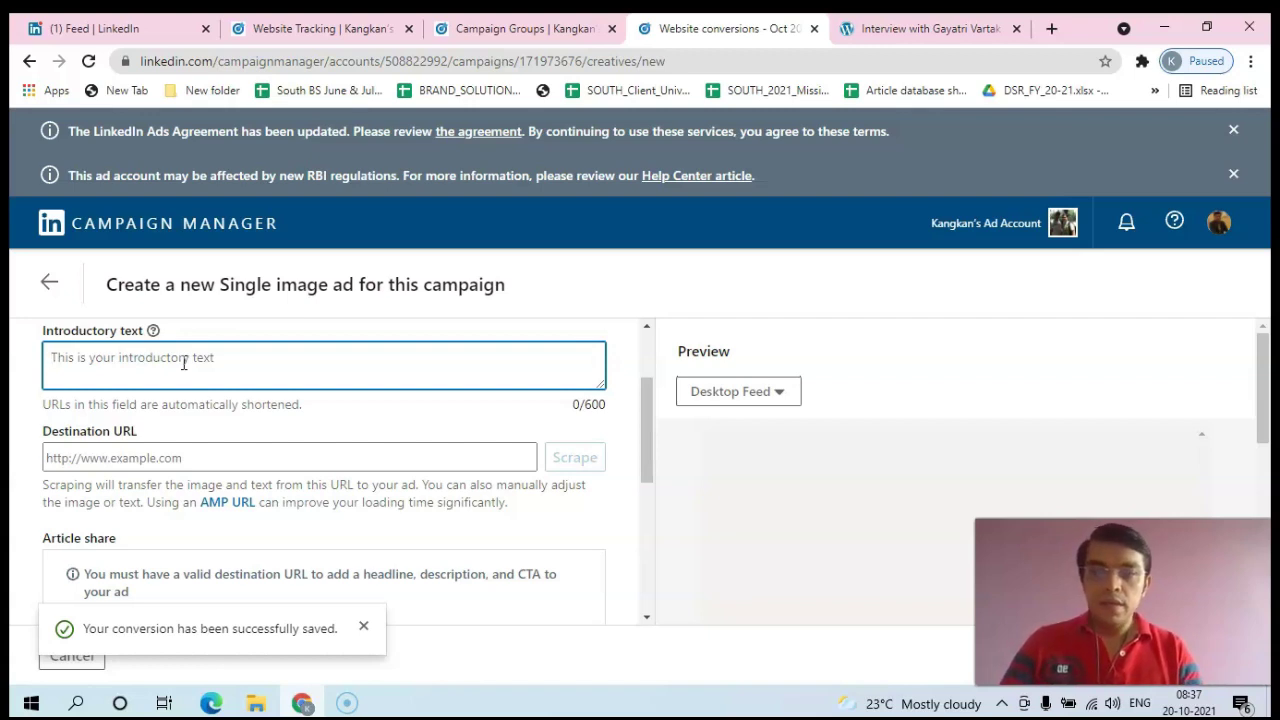
pyautogui.write('Know more about')
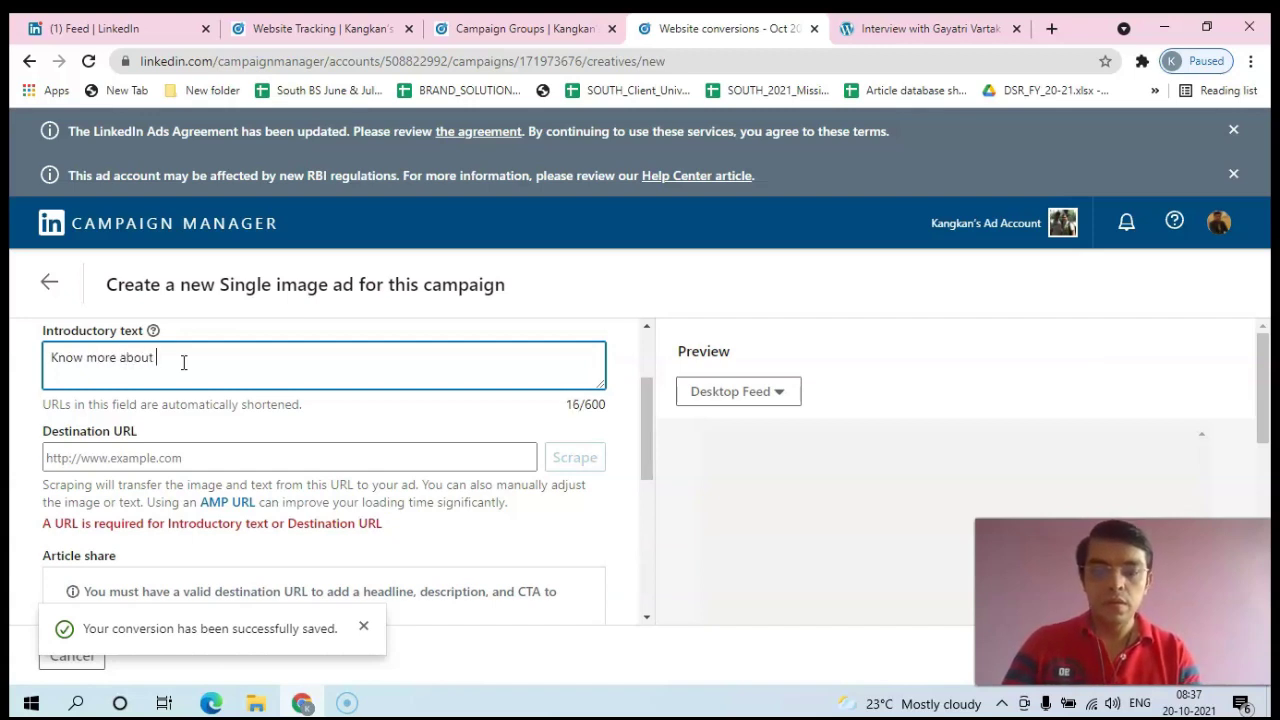
pyautogui.write(' the test Spor')
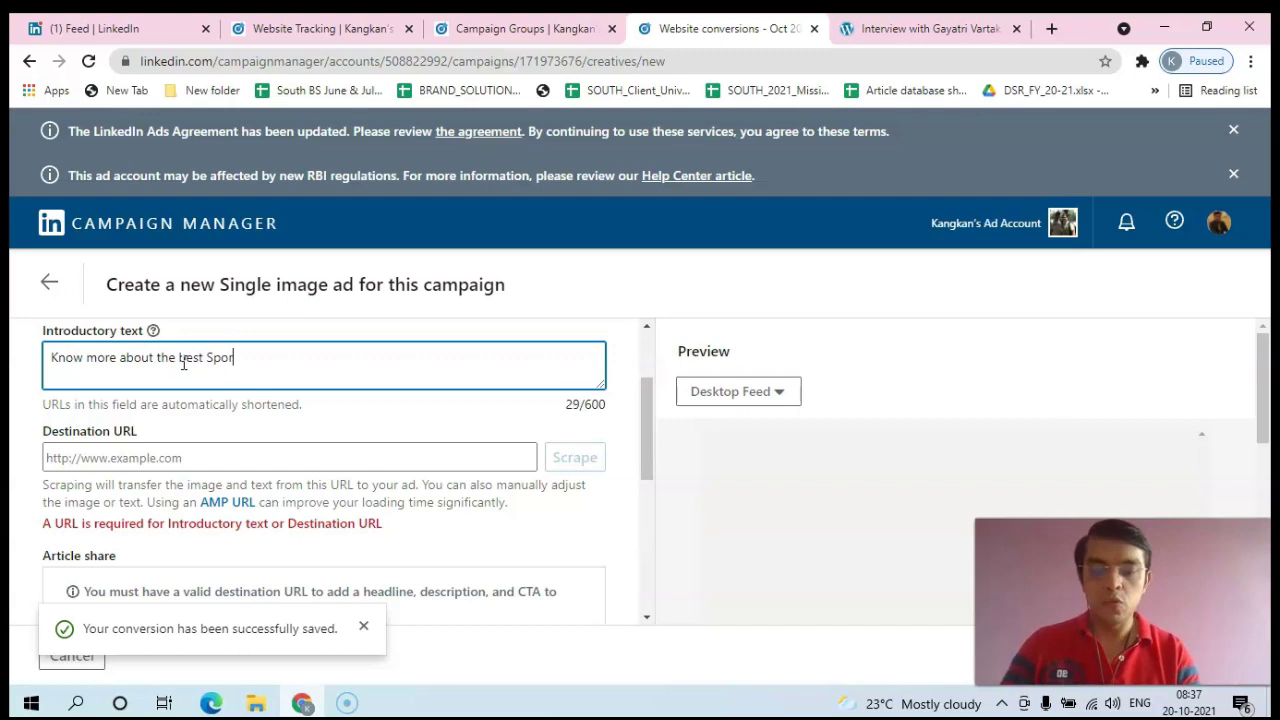
pyautogui.write('ts Pshychol')
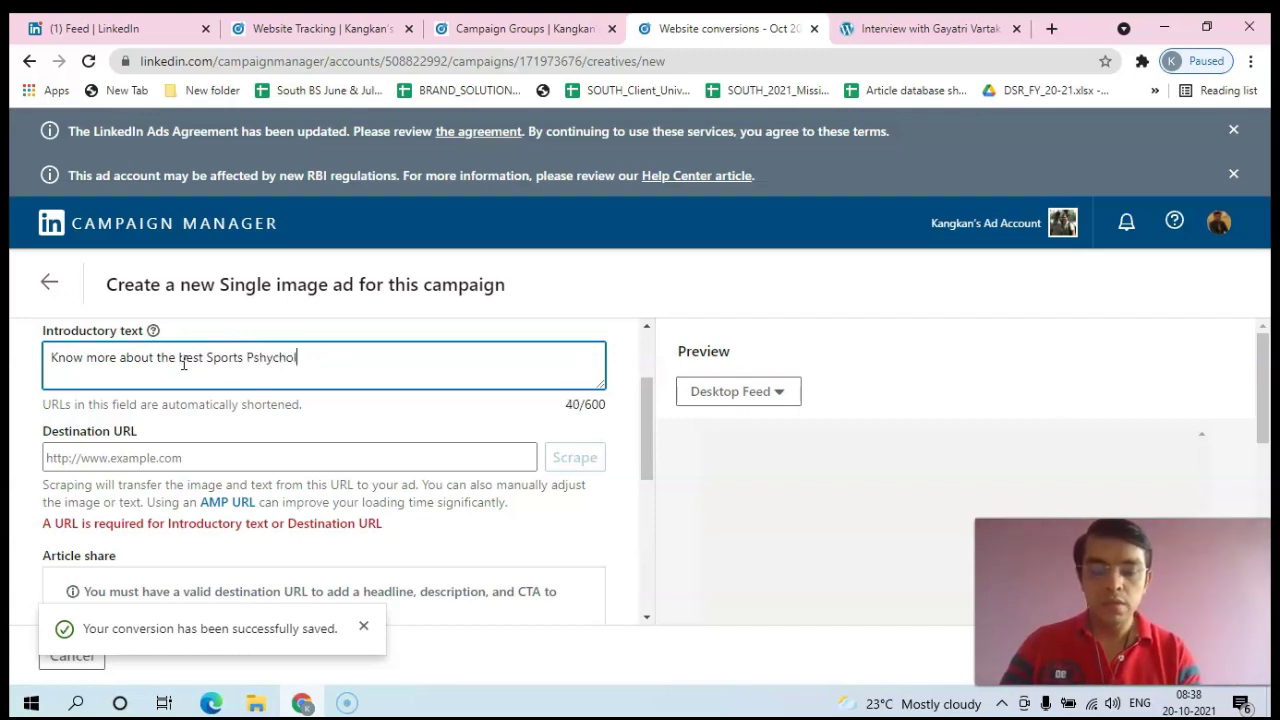
pyautogui.write('ogist in India')
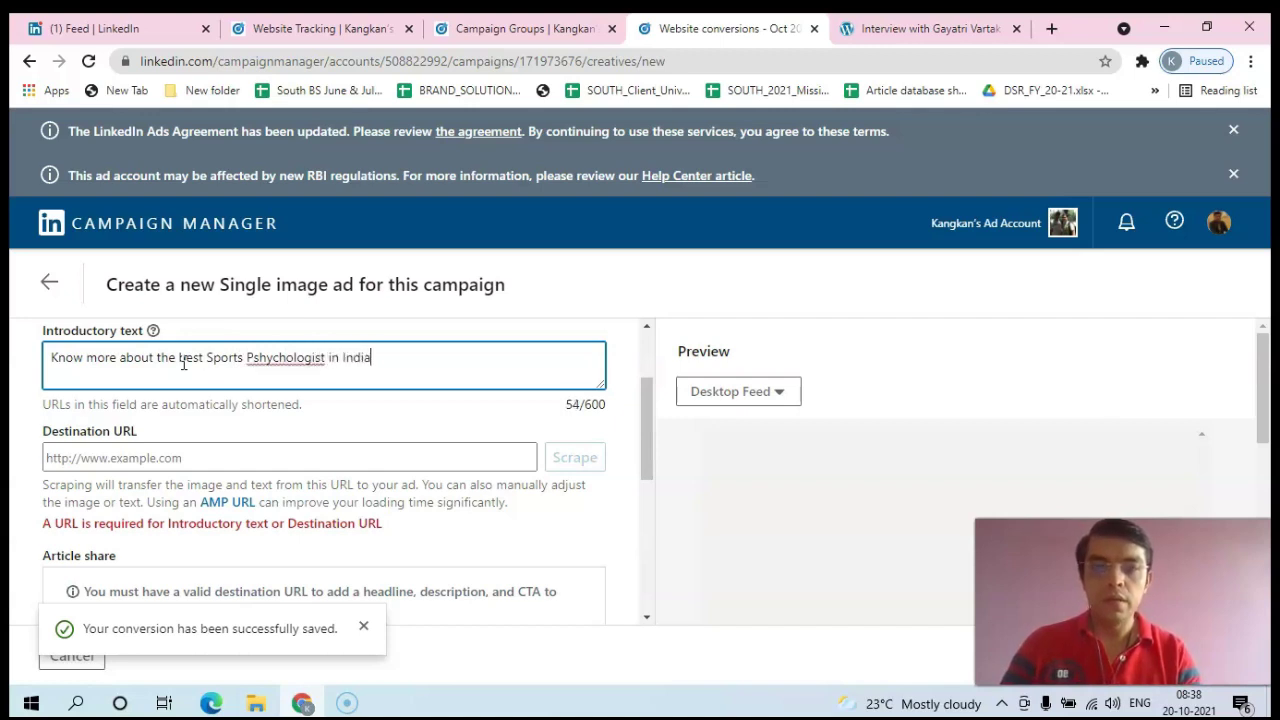
# Step: Revise the introductory text to read "Know more about one of the the best Sports Psychologists in India!"
pyautogui.rightClick(300, 360)
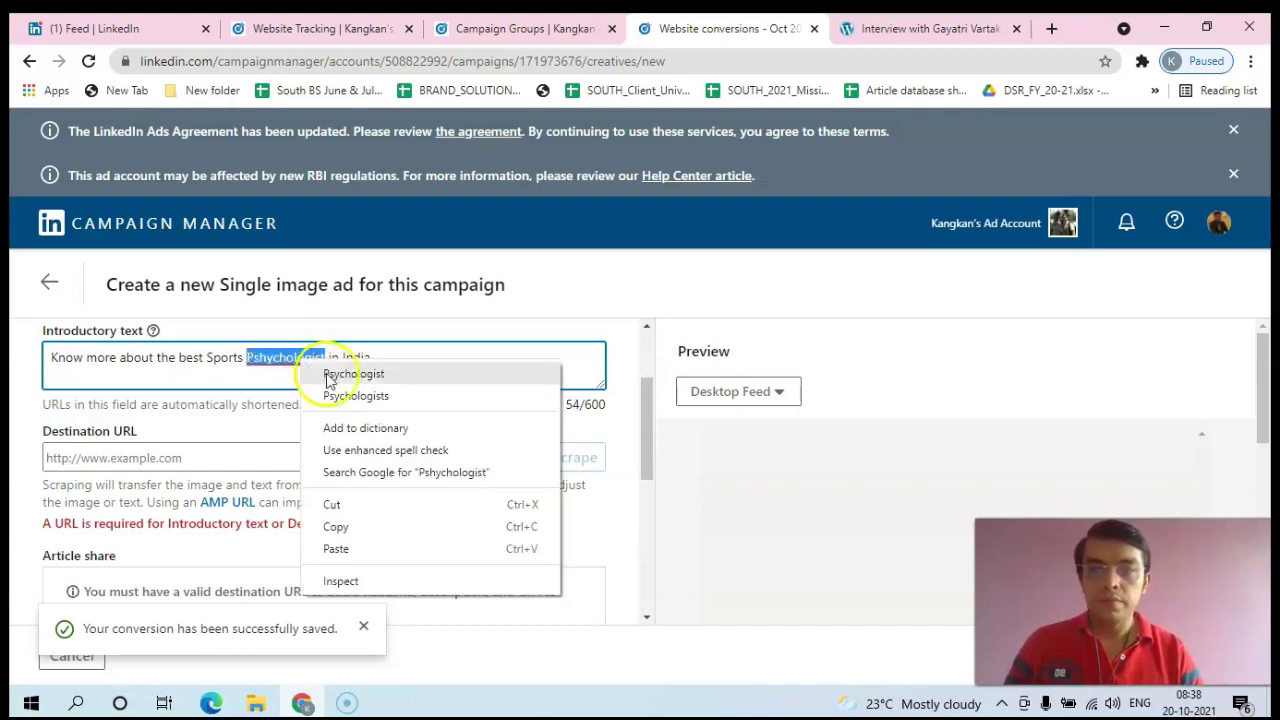
pyautogui.click(331, 374)
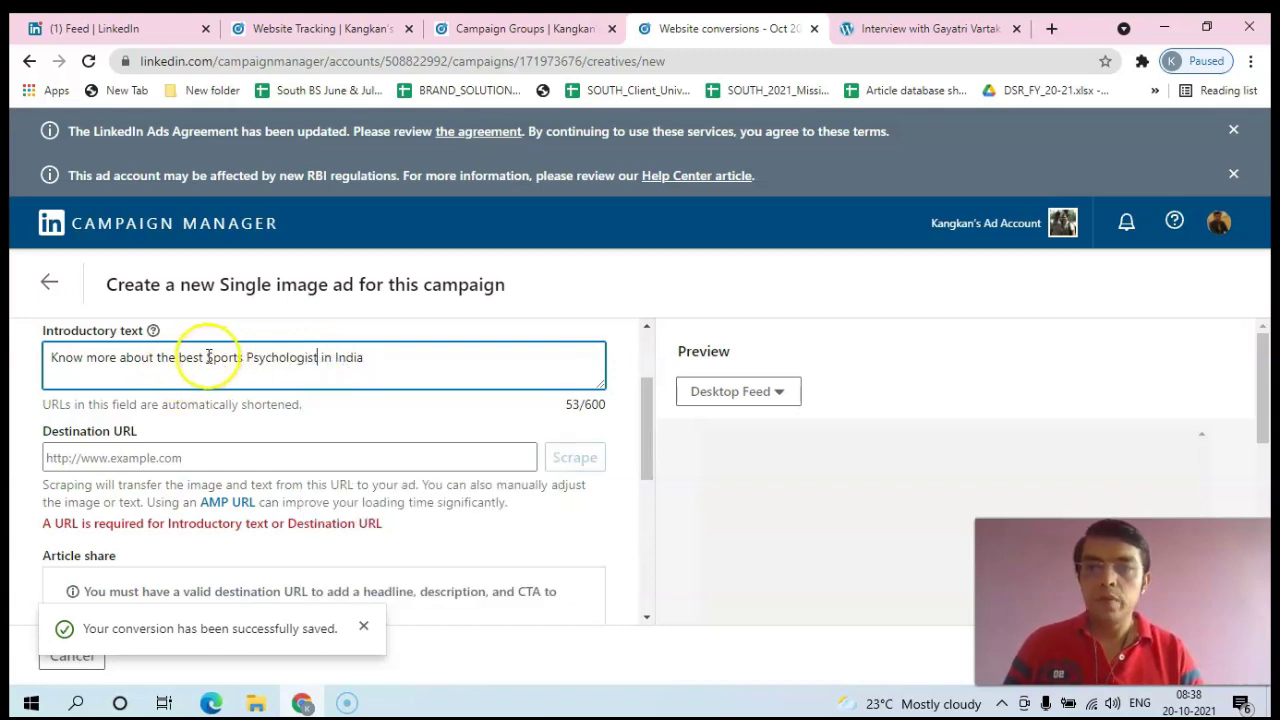
pyautogui.moveTo(208, 357); pyautogui.dragTo(165, 357)
pyautogui.click(165, 357)
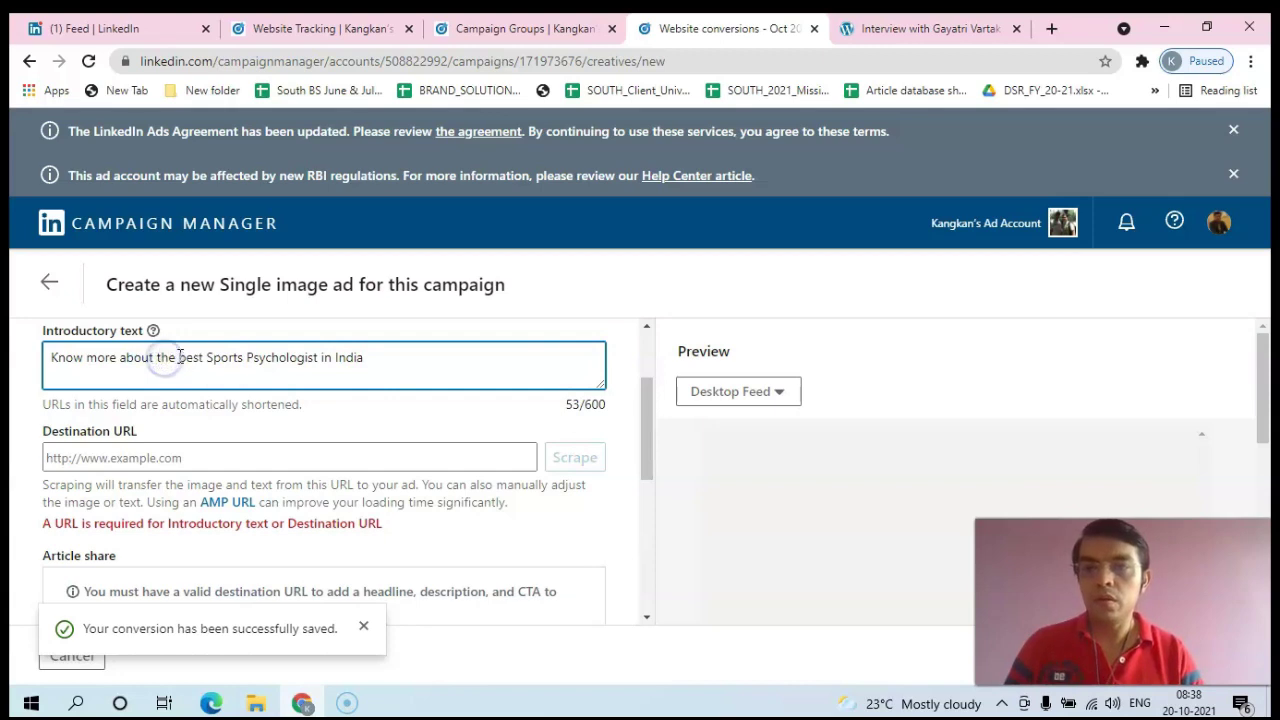
pyautogui.write('one of the')
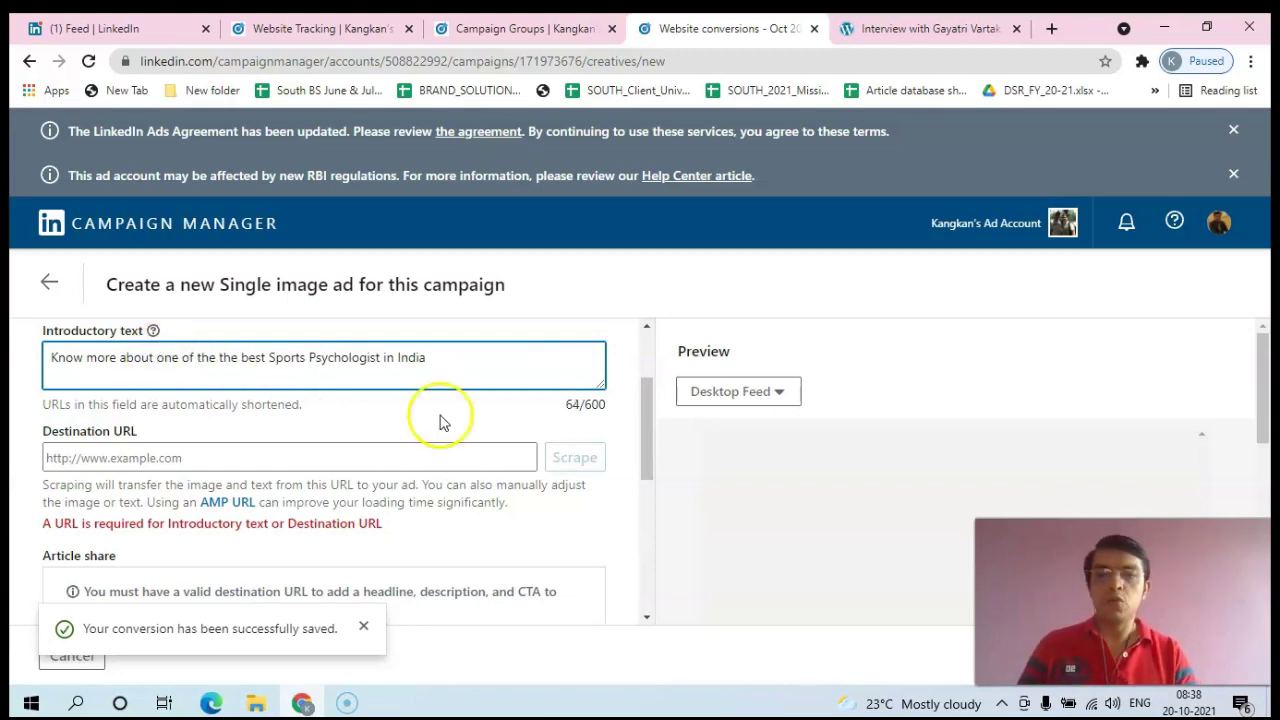
pyautogui.click(384, 357)
pyautogui.write('s')
pyautogui.click(446, 358)
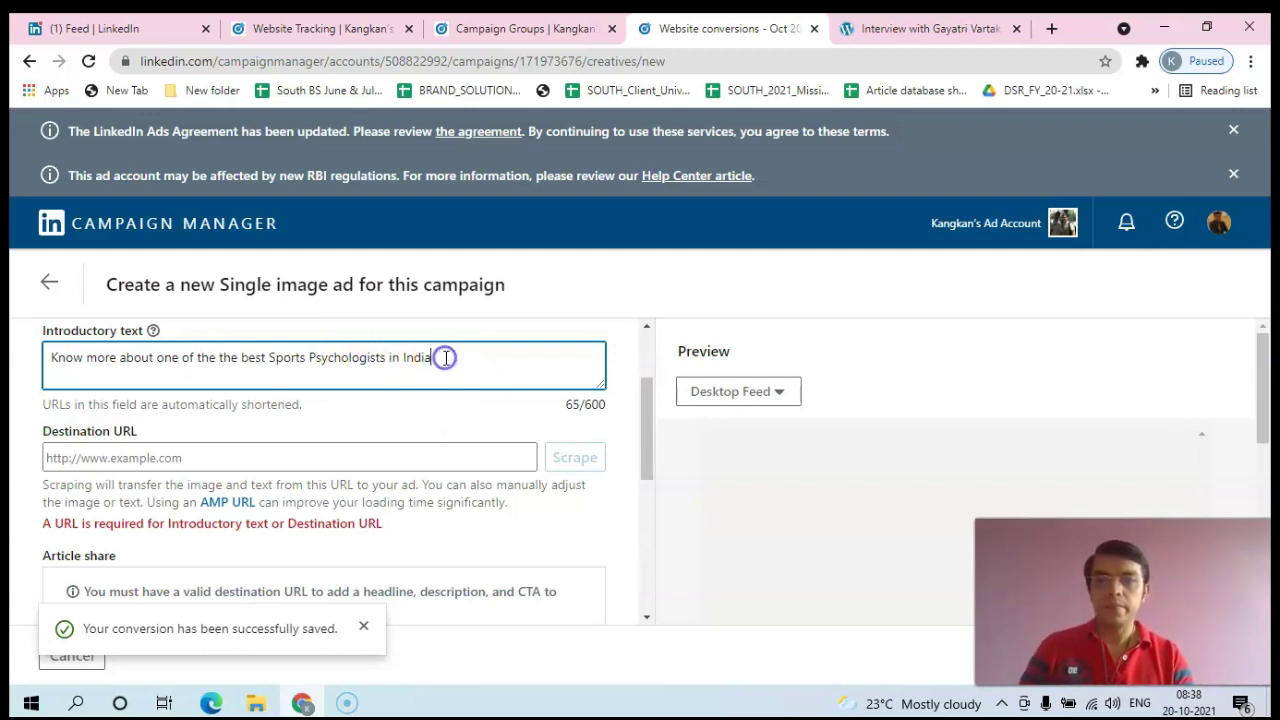
pyautogui.write('!')
pyautogui.click(165, 457)
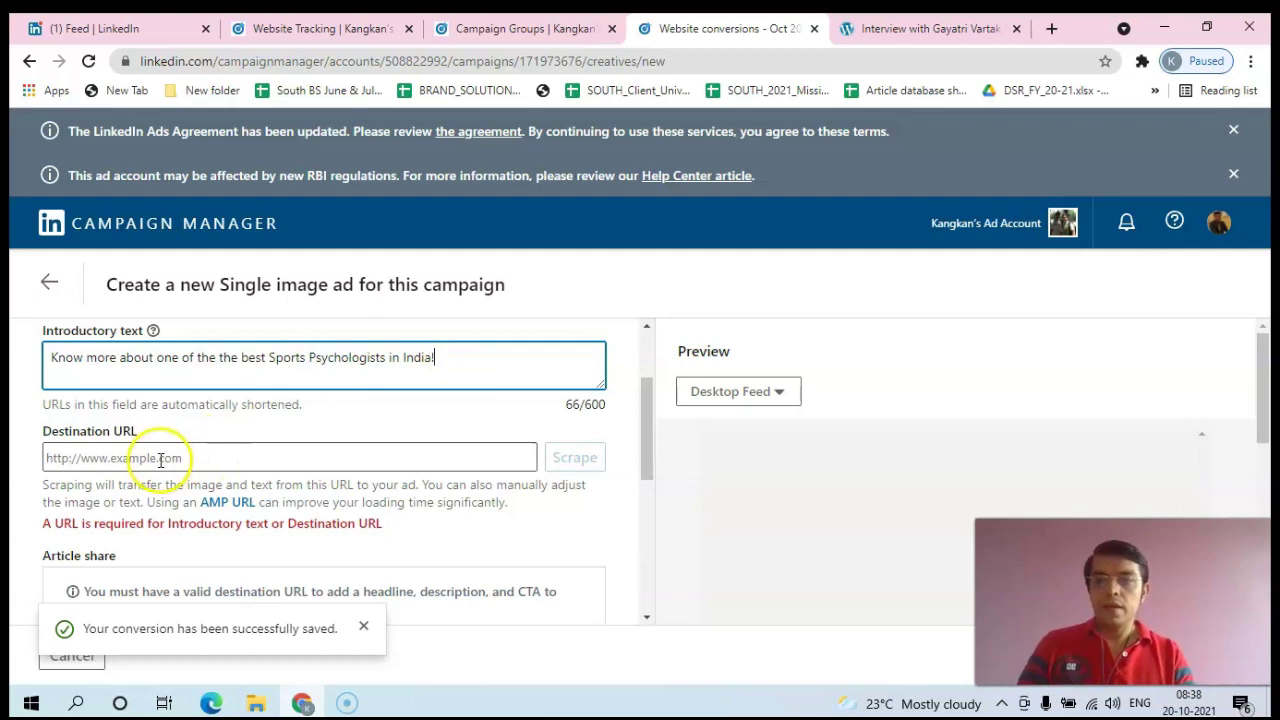
pyautogui.click(335, 345)
pyautogui.click(263, 479)
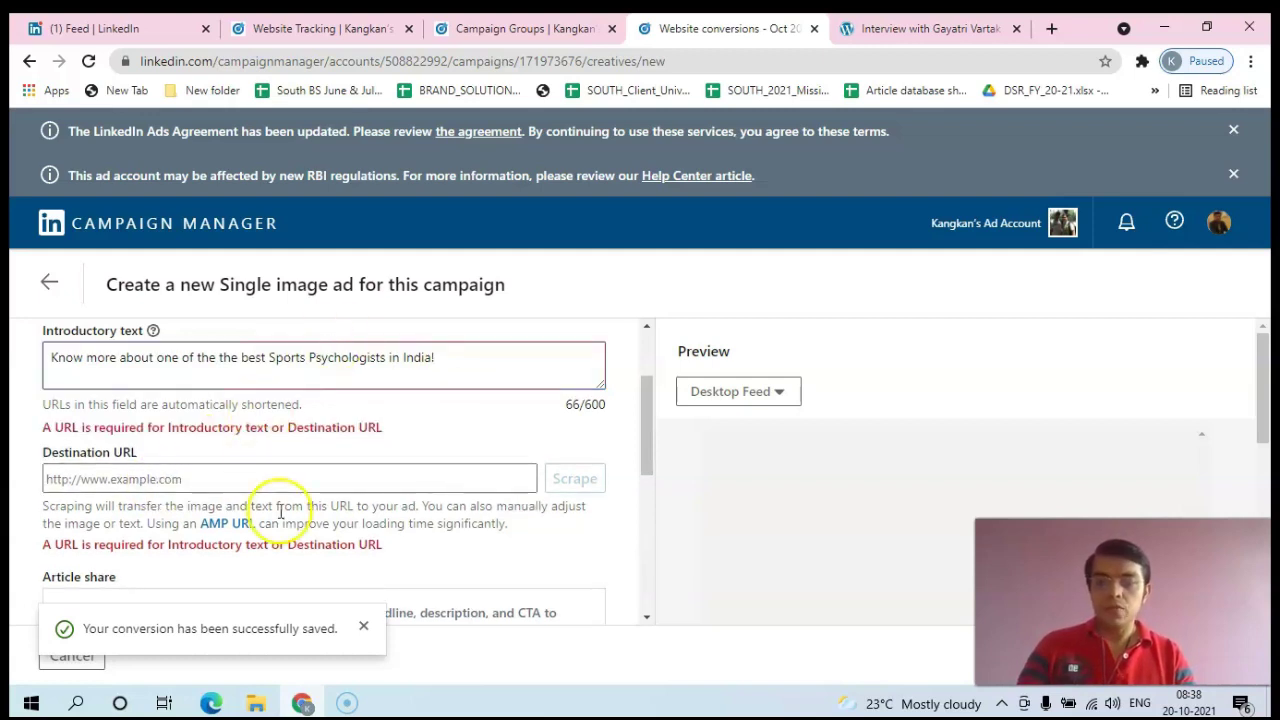
pyautogui.write('https://www.tennis4india.com/interview-with-gayatri-vartak-leading-sports-psychologist-in-india/')
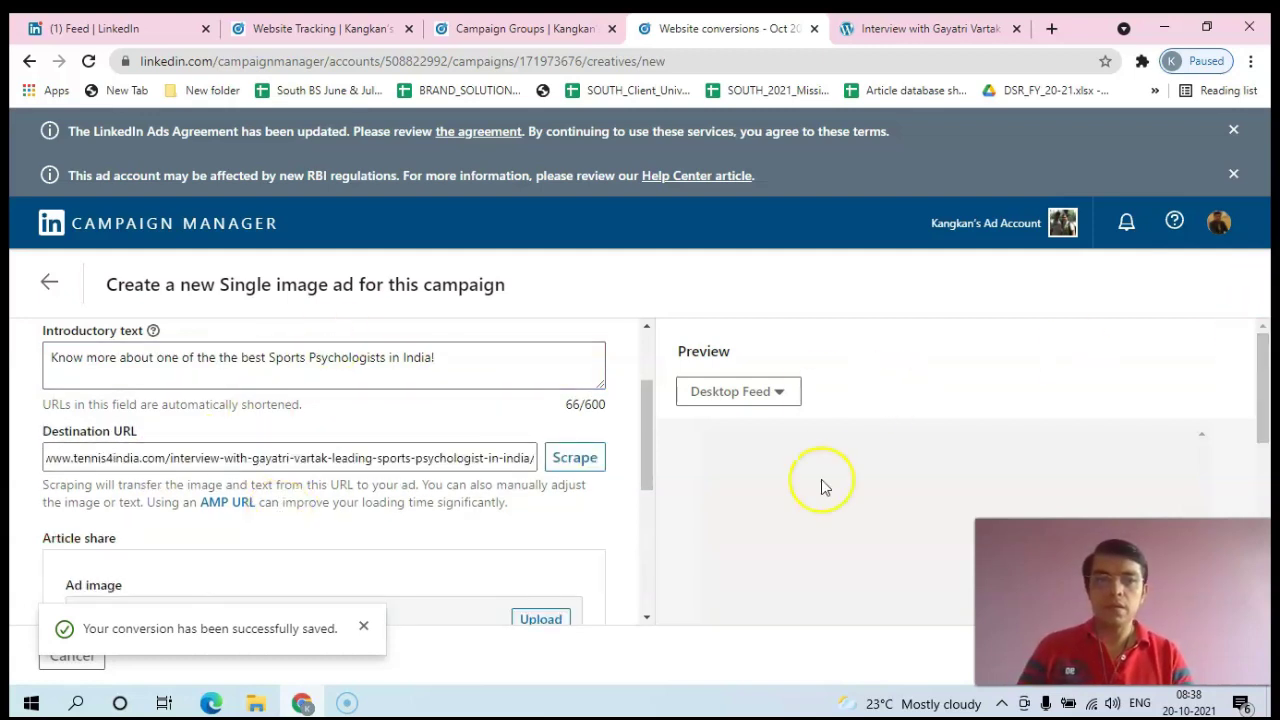
# Step: Upload sania mirza.jpg from the Desktop folder as the ad image and begin editing the headline
pyautogui.moveTo(651, 413); pyautogui.dragTo(654, 480)
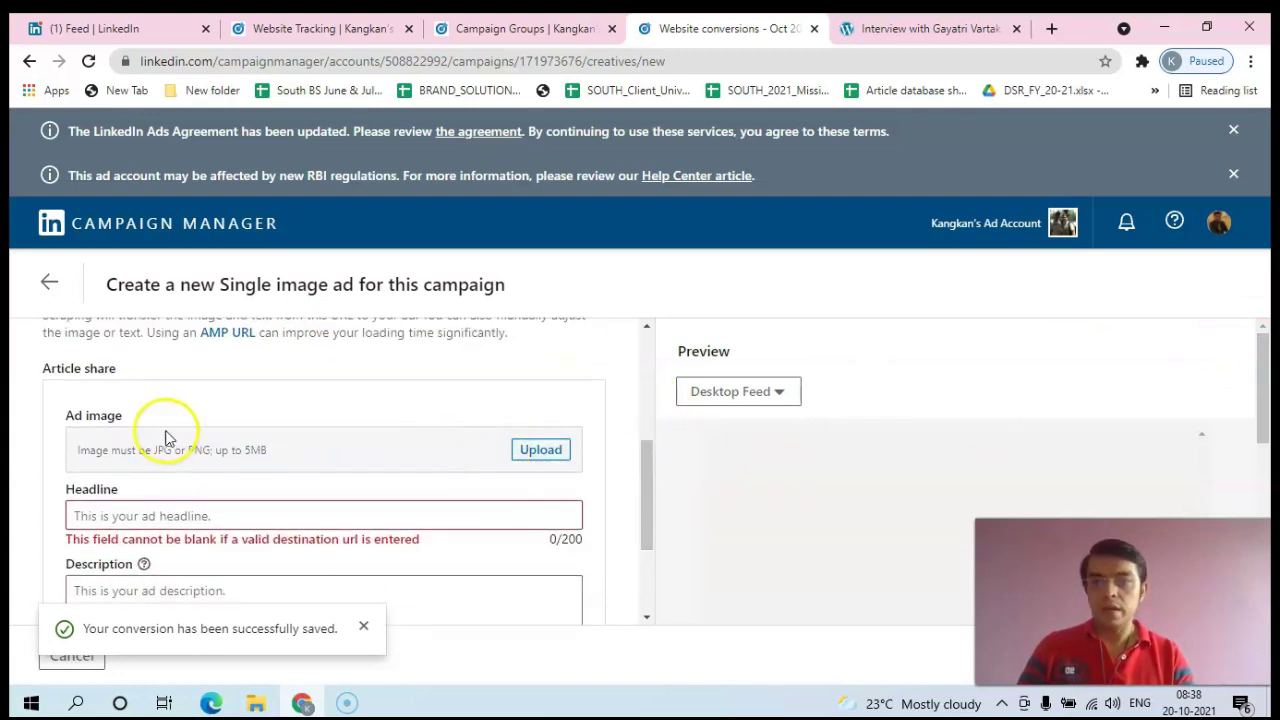
pyautogui.click(540, 452)
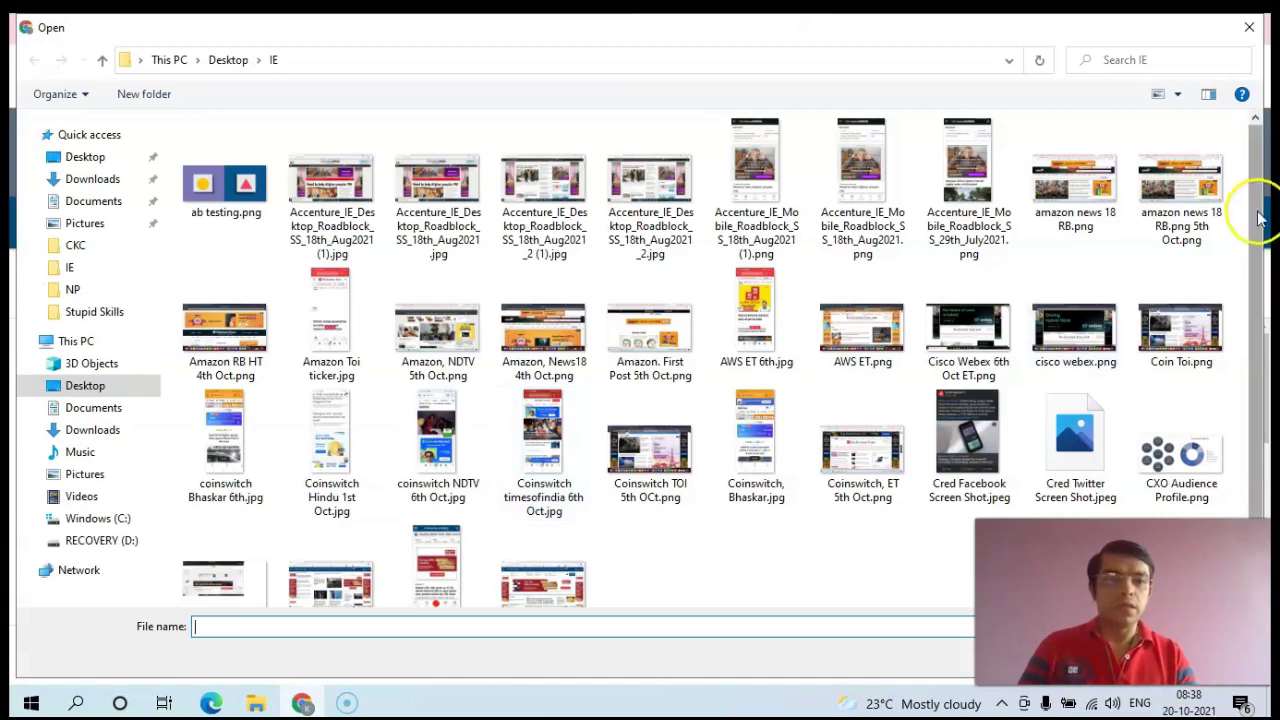
pyautogui.click(1248, 213)
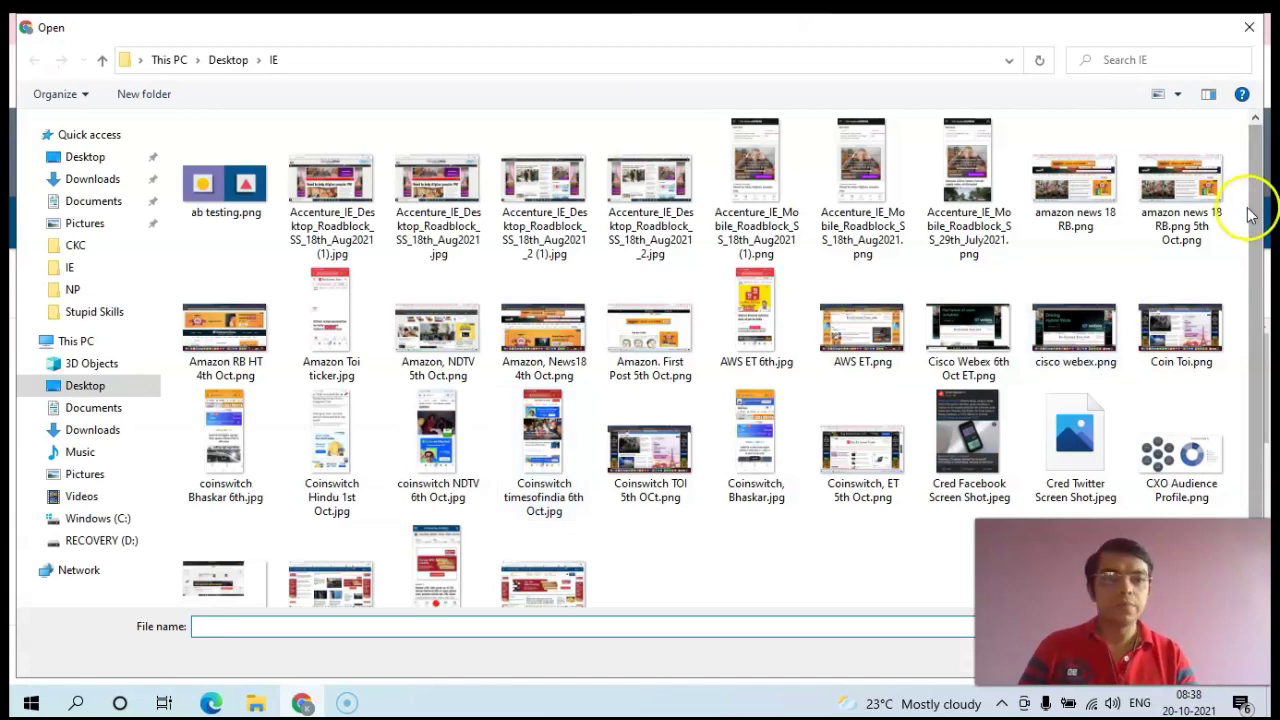
pyautogui.click(96, 160)
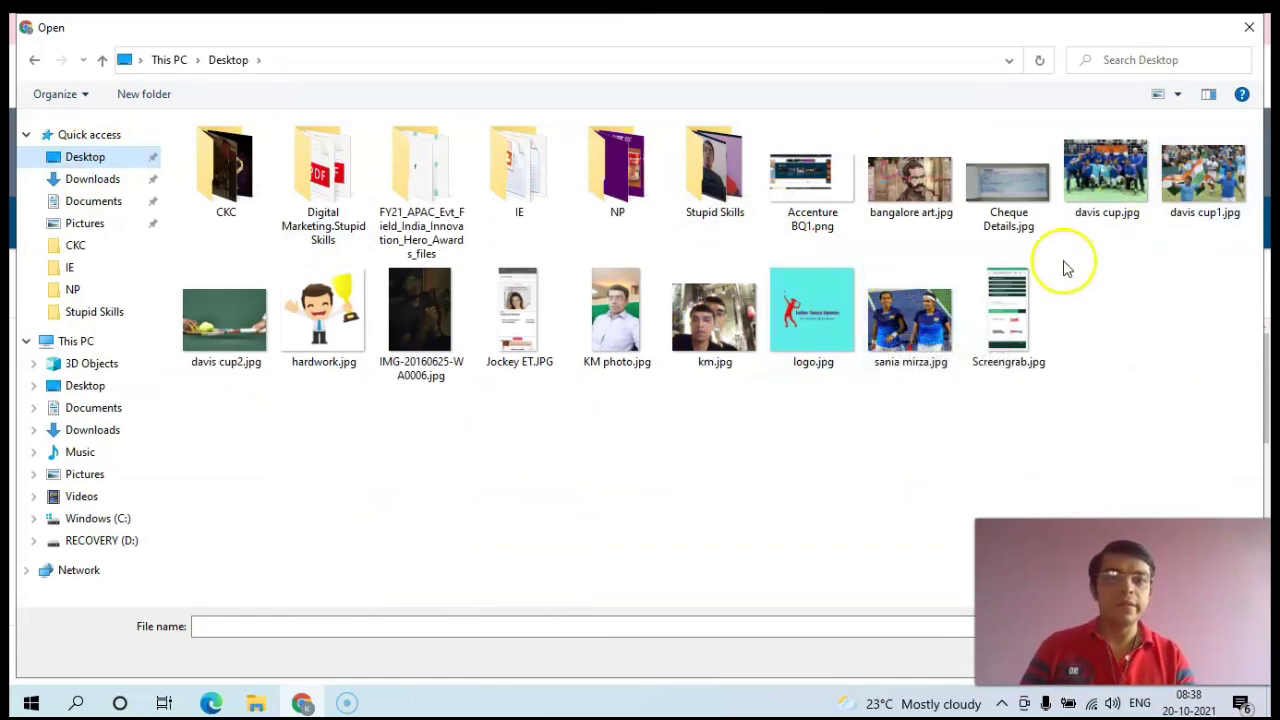
pyautogui.doubleClick(918, 325)
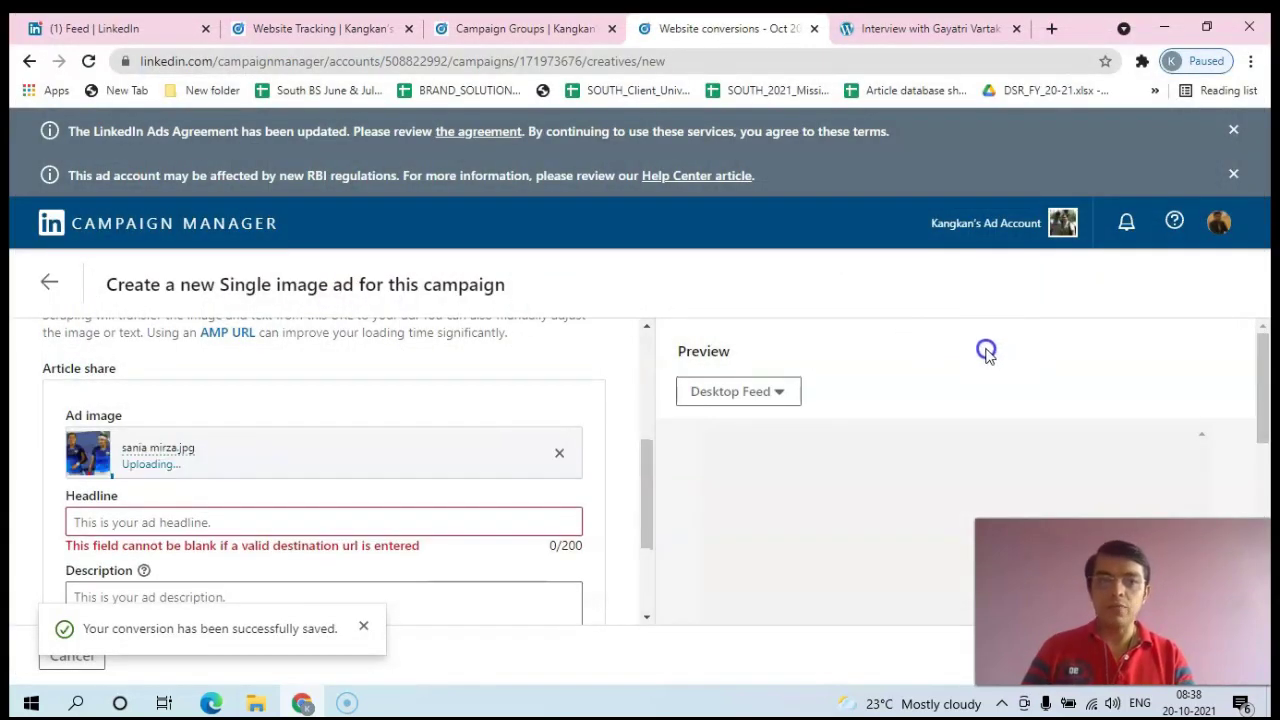
pyautogui.moveTo(648, 490)
pyautogui.mouseDown()
pyautogui.moveTo(648, 542)
pyautogui.moveTo(644, 514)
pyautogui.mouseUp()
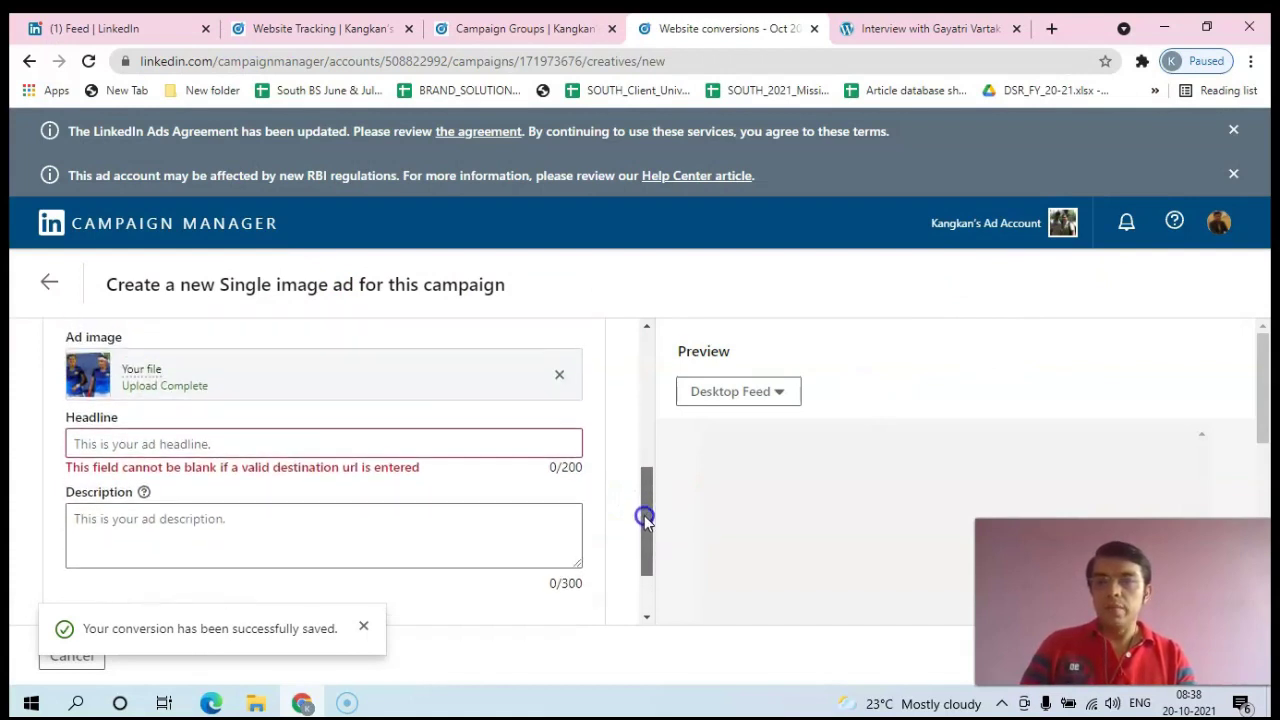
pyautogui.click(290, 445)
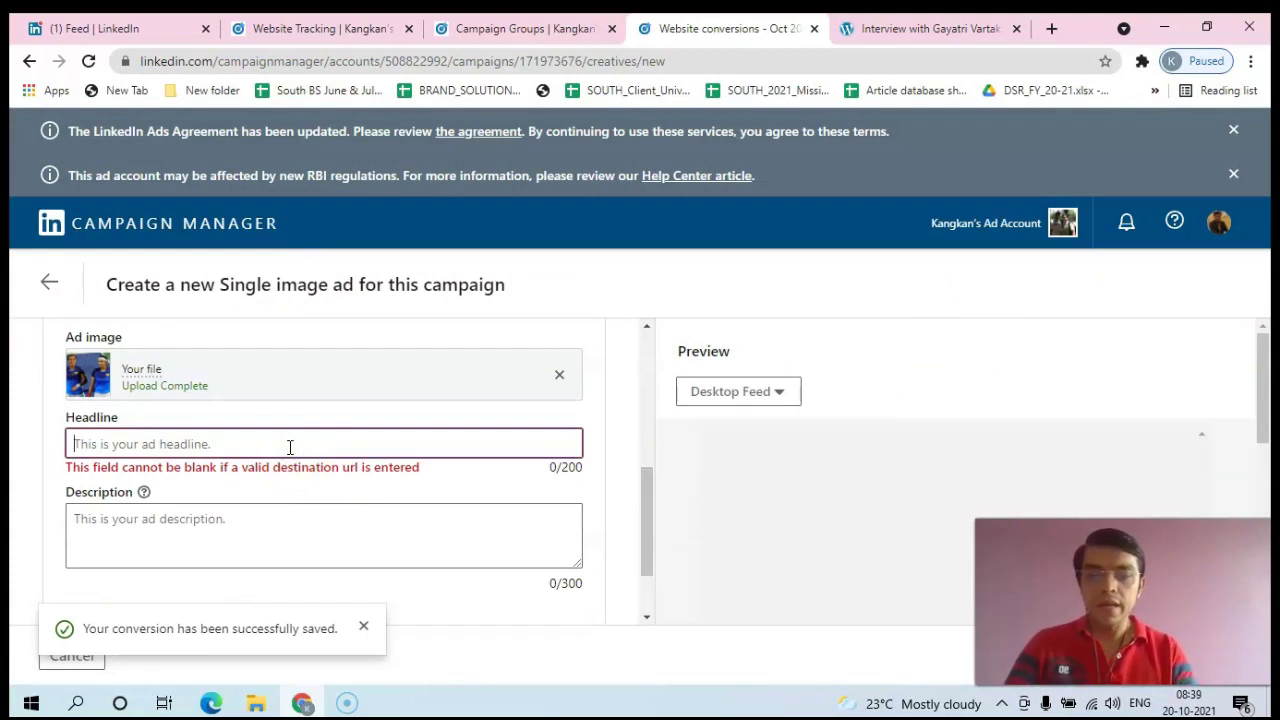
pyautogui.write('Sport')
pyautogui.press('BackSpace')
pyautogui.hotkey('ctrl', 'a')
pyautogui.write('Sports Psyc')
pyautogui.press('BackSpace')
pyautogui.hotkey('ctrl', 'a')
pyautogui.press('BackSpace')
# Step: Enter "Mental Conditioning - One of the keys to a successful career in sports !" as the ad's headline
pyautogui.write('M')
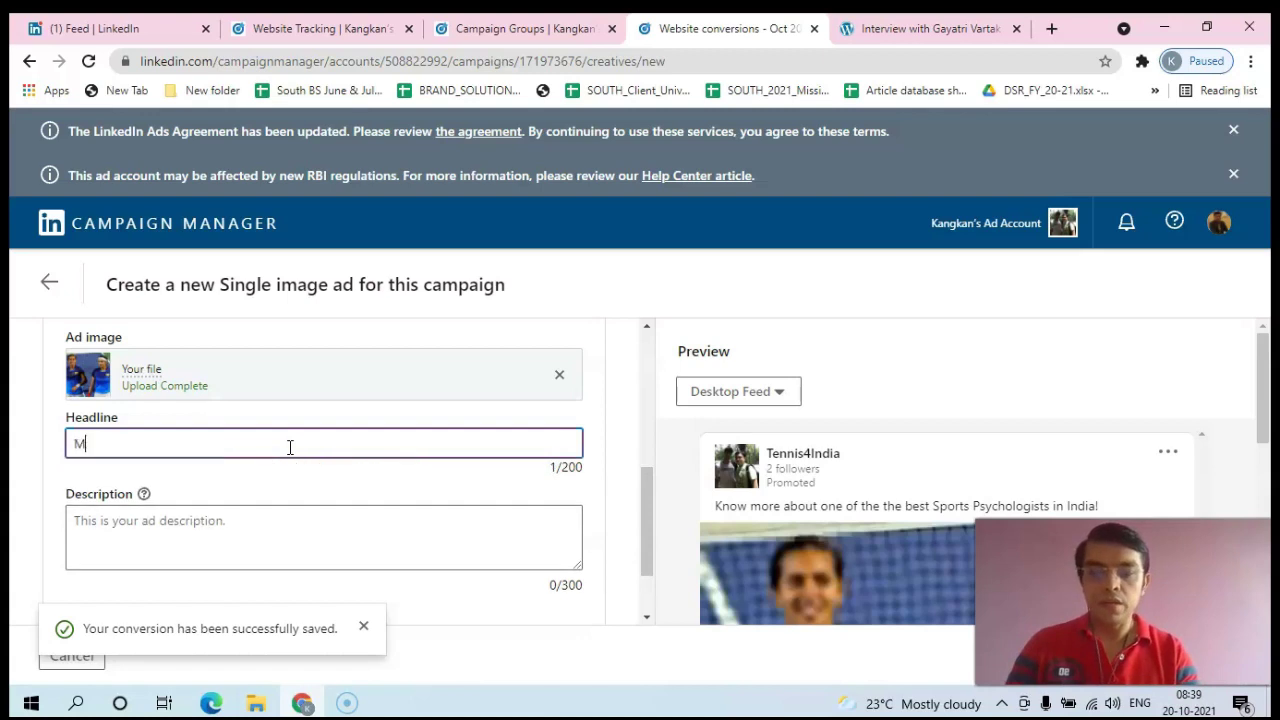
pyautogui.write('ental Conditioning ')
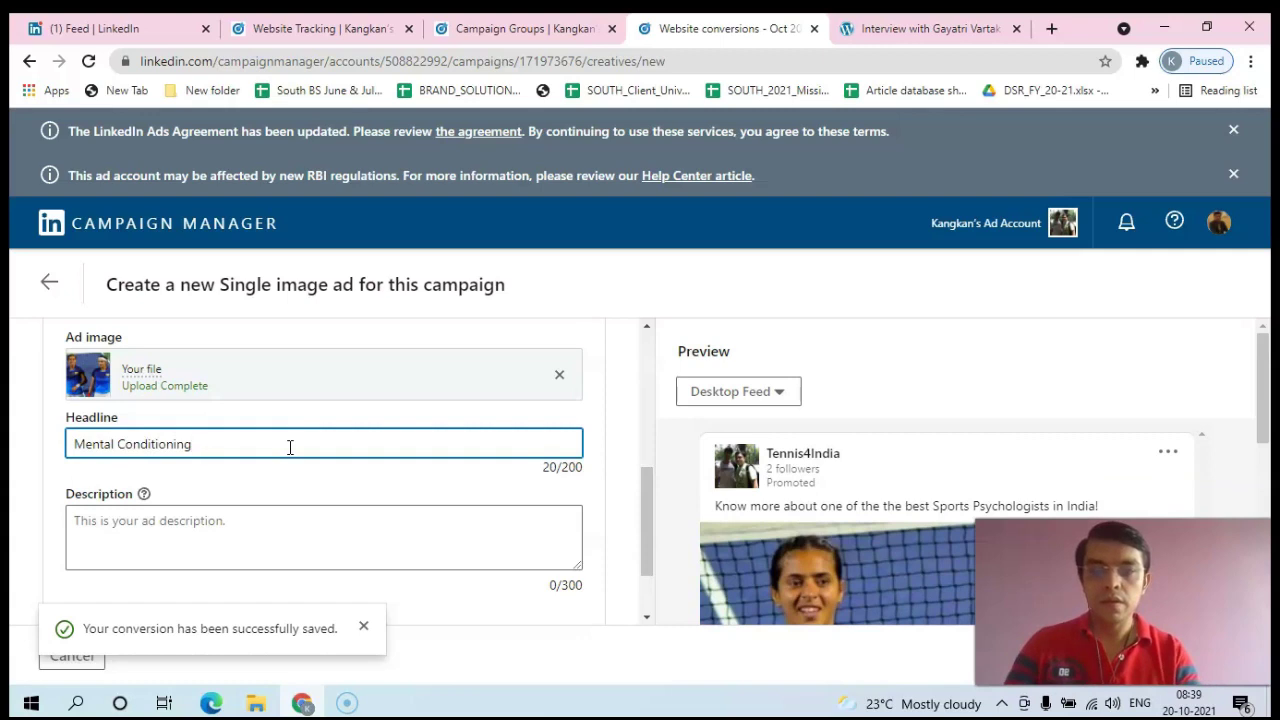
pyautogui.write('- One of the keys to')
pyautogui.press('BackSpace')
pyautogui.write('o a succesful')
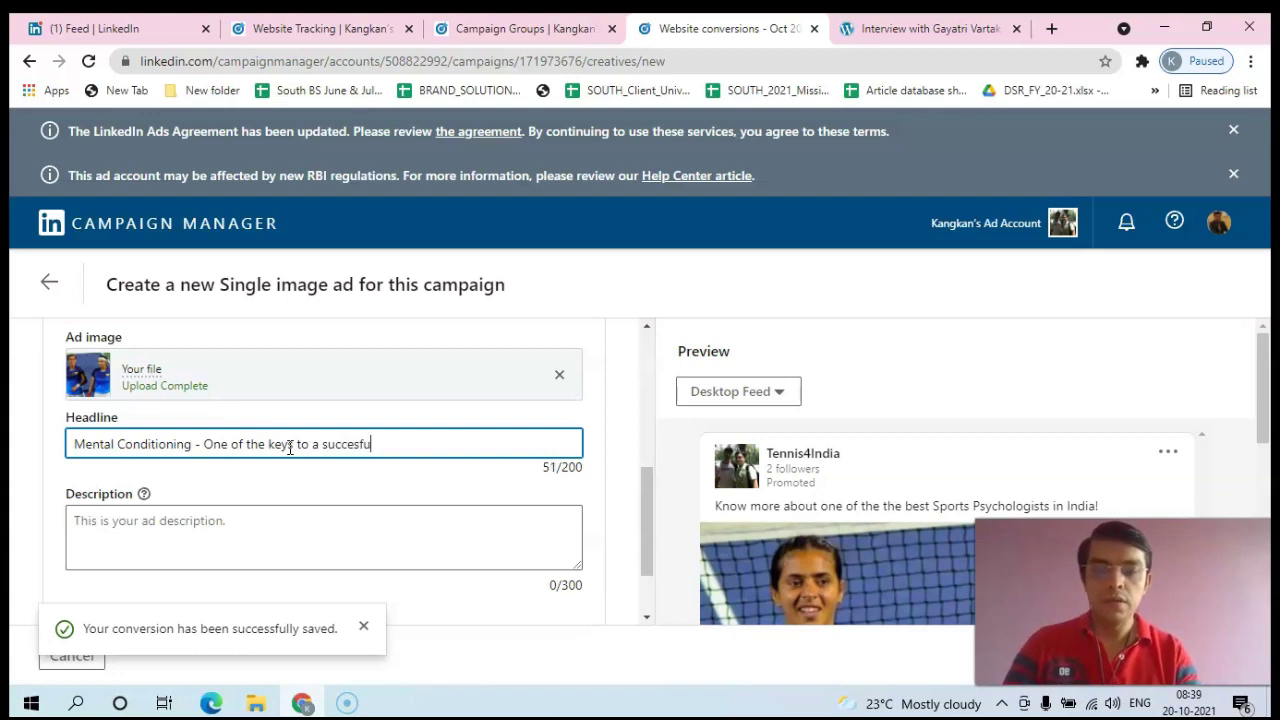
pyautogui.rightClick(345, 444)
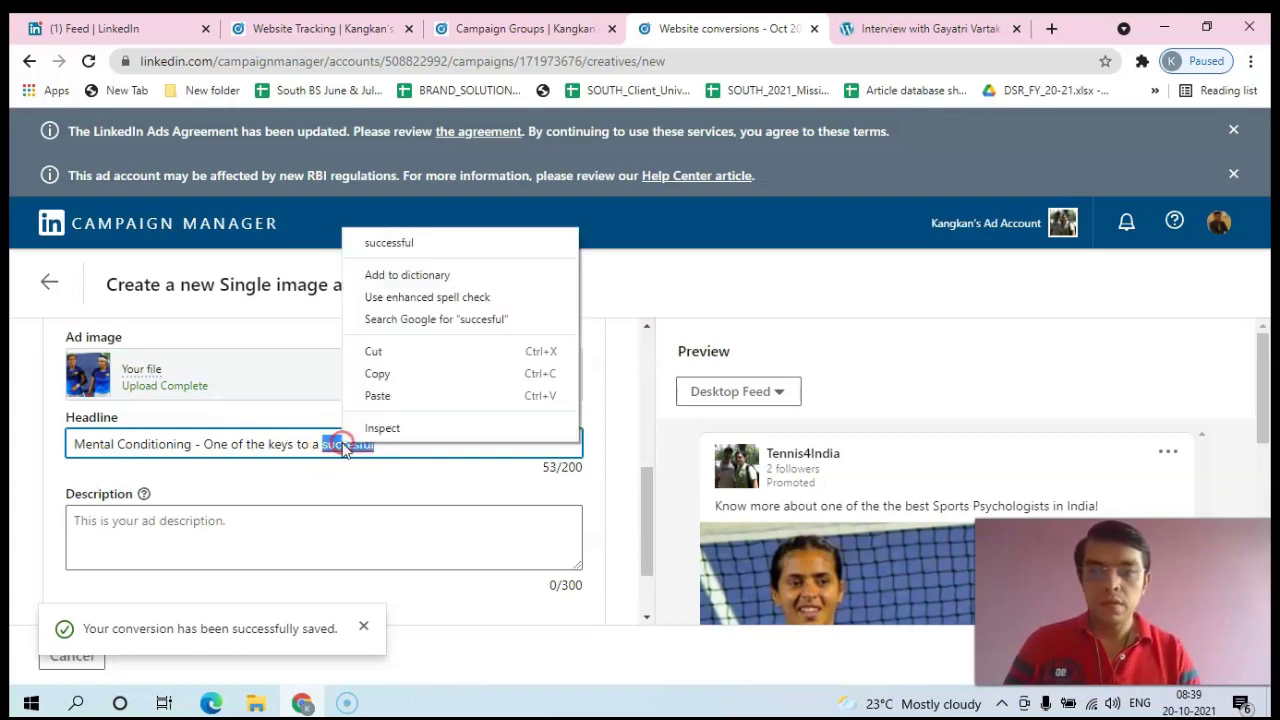
pyautogui.click(386, 242)
pyautogui.write('career in sports')
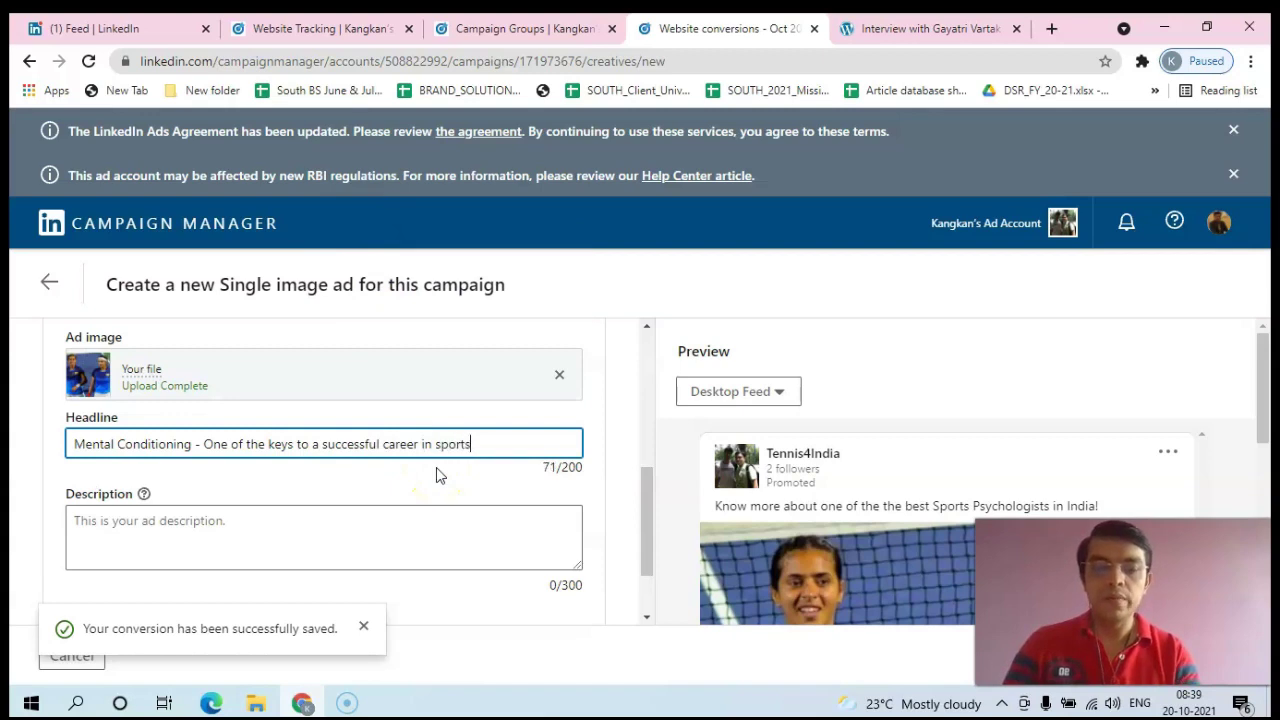
pyautogui.write(' !')
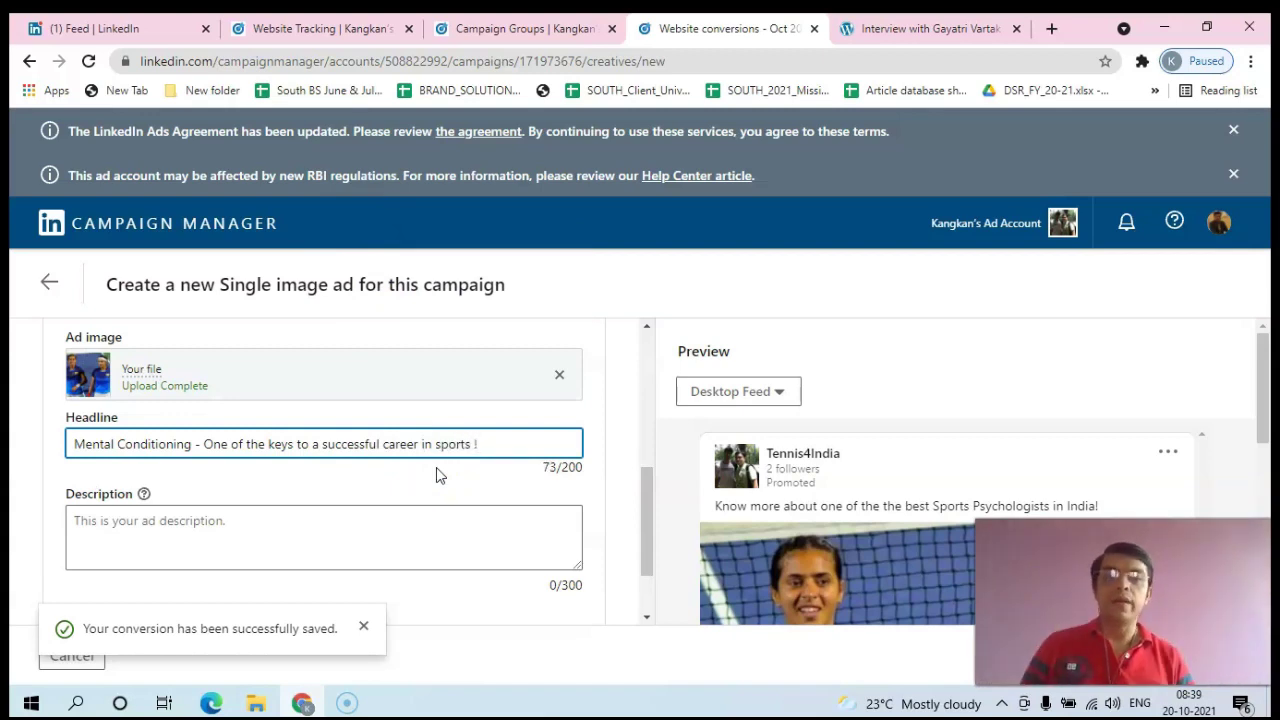
# Step: Begin editing the description of the Single image ad
pyautogui.moveTo(1125, 600); pyautogui.dragTo(1125, 88)
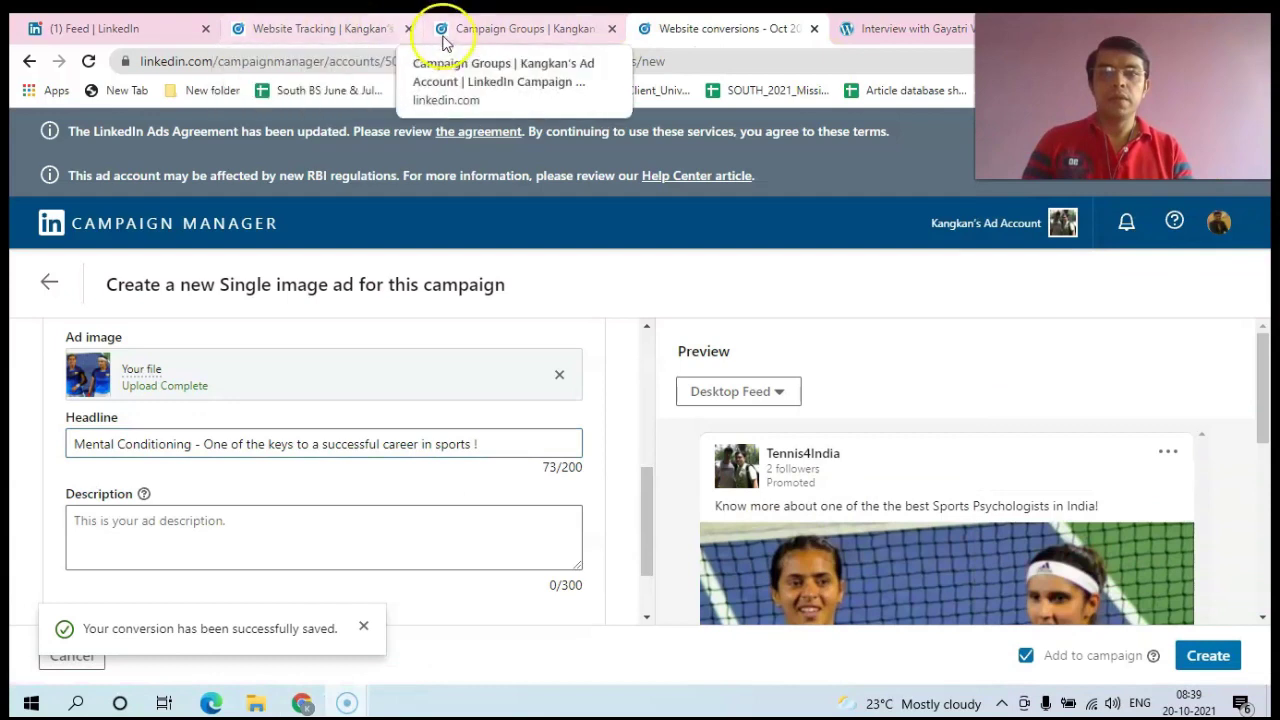
pyautogui.moveTo(1268, 330)
pyautogui.mouseDown()
pyautogui.moveTo(1266, 366)
pyautogui.moveTo(1259, 333)
pyautogui.mouseUp()
pyautogui.moveTo(644, 483); pyautogui.dragTo(645, 495)
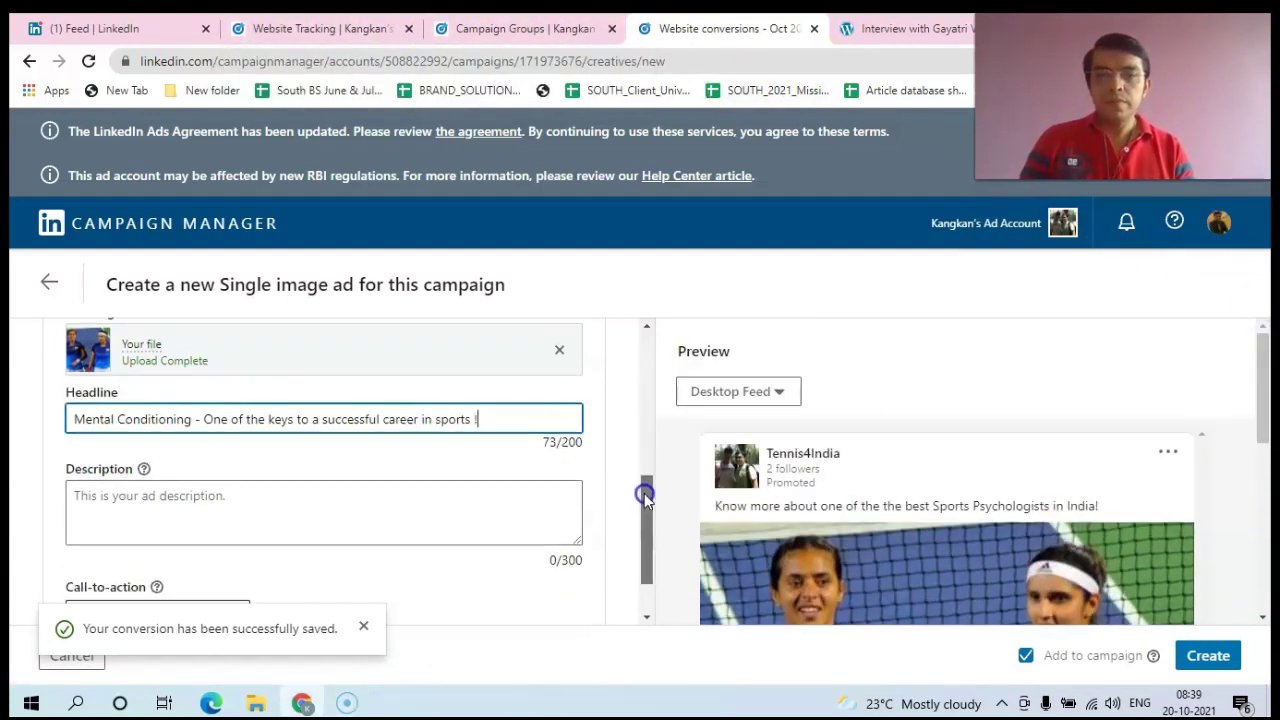
pyautogui.click(371, 491)
pyautogui.write('It goes')
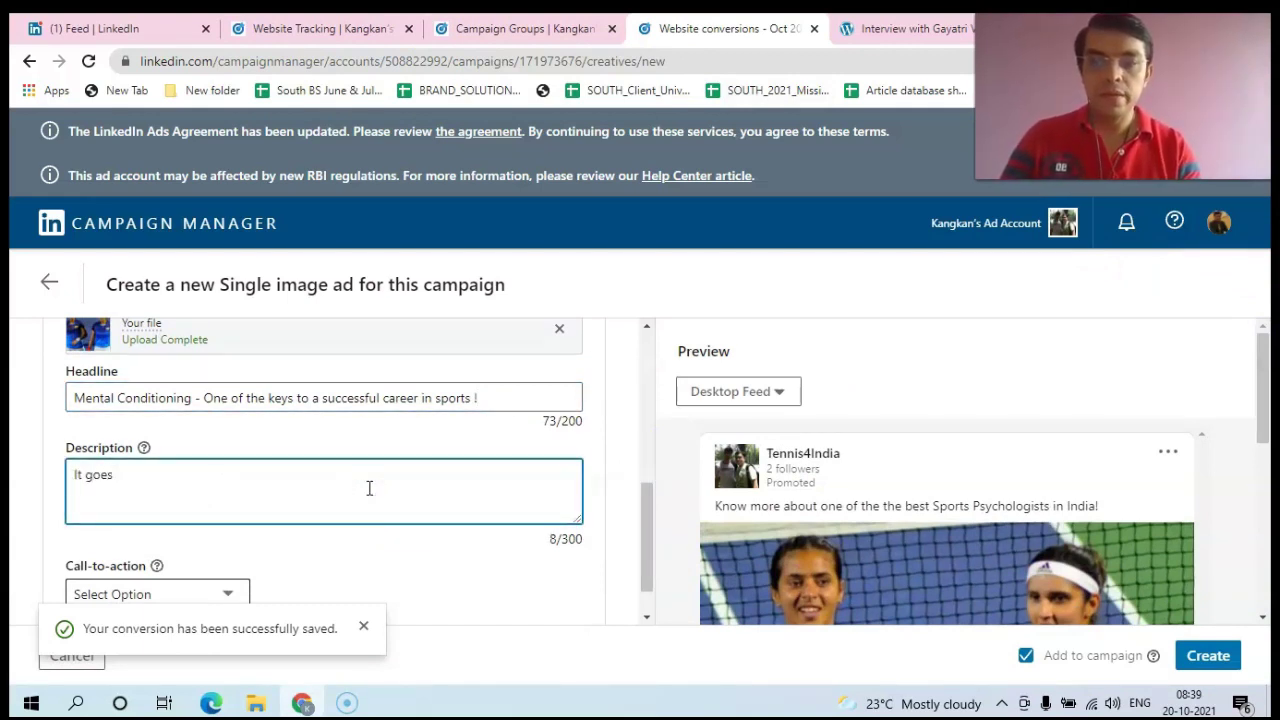
pyautogui.press('BackSpace')
pyautogui.press('BackSpace')
pyautogui.press('BackSpace')
pyautogui.press('BackSpace')
pyautogui.press('BackSpace')
pyautogui.press('BackSpace')
pyautogui.press('BackSpace')
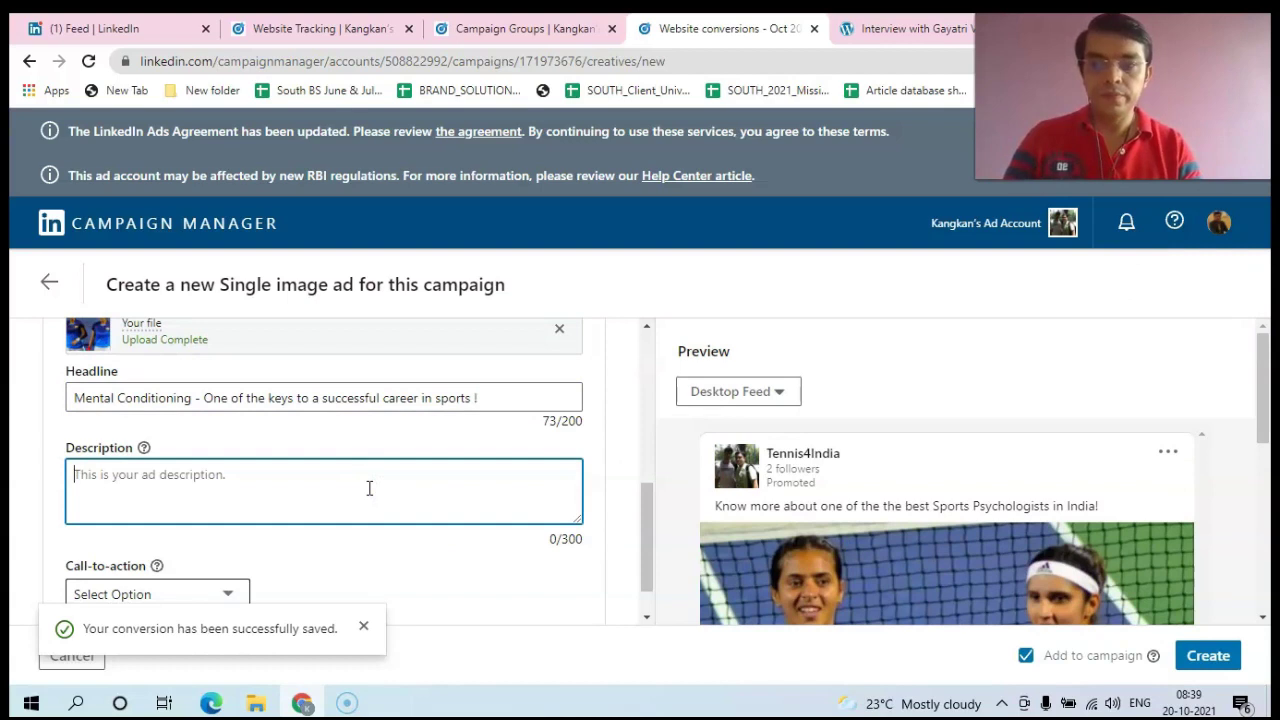
# Step: Enter "Professional athletes need to have a great mental attitude to do well in sports." as the ad description, with its spelling corrected
pyautogui.write('Prof')
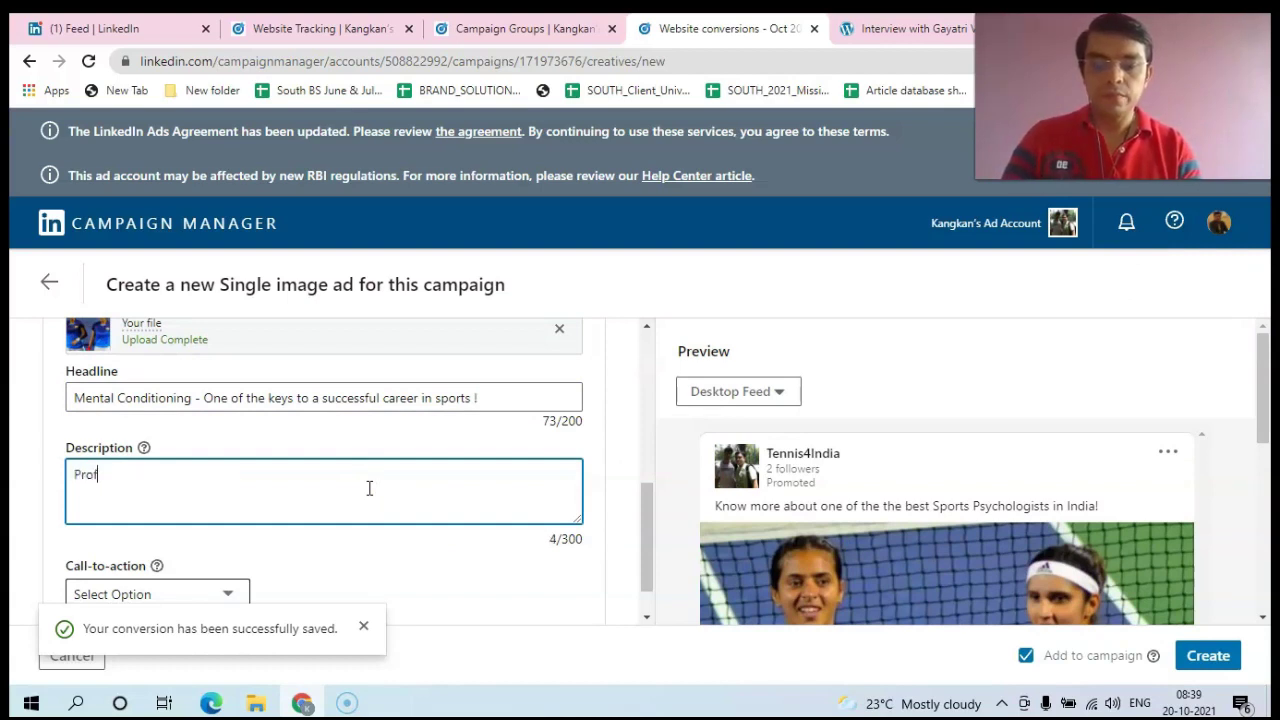
pyautogui.write('essional athetes')
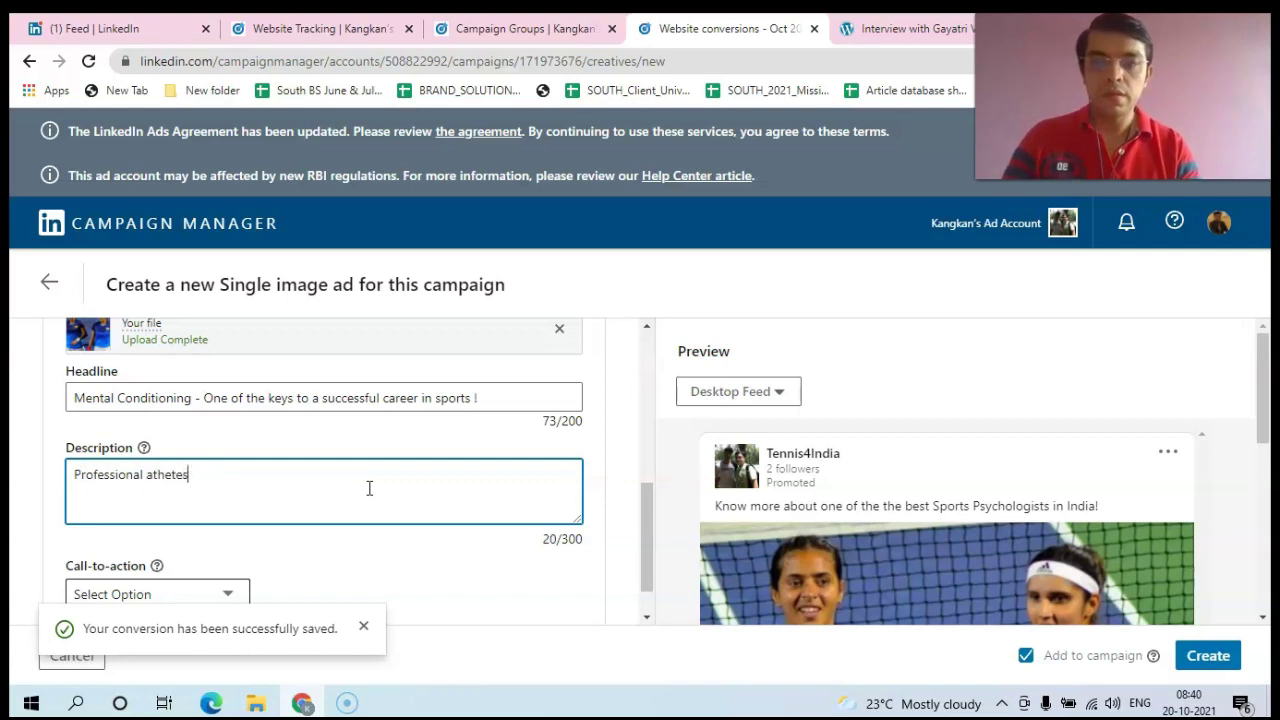
pyautogui.write('les n')
pyautogui.rightClick(180, 480)
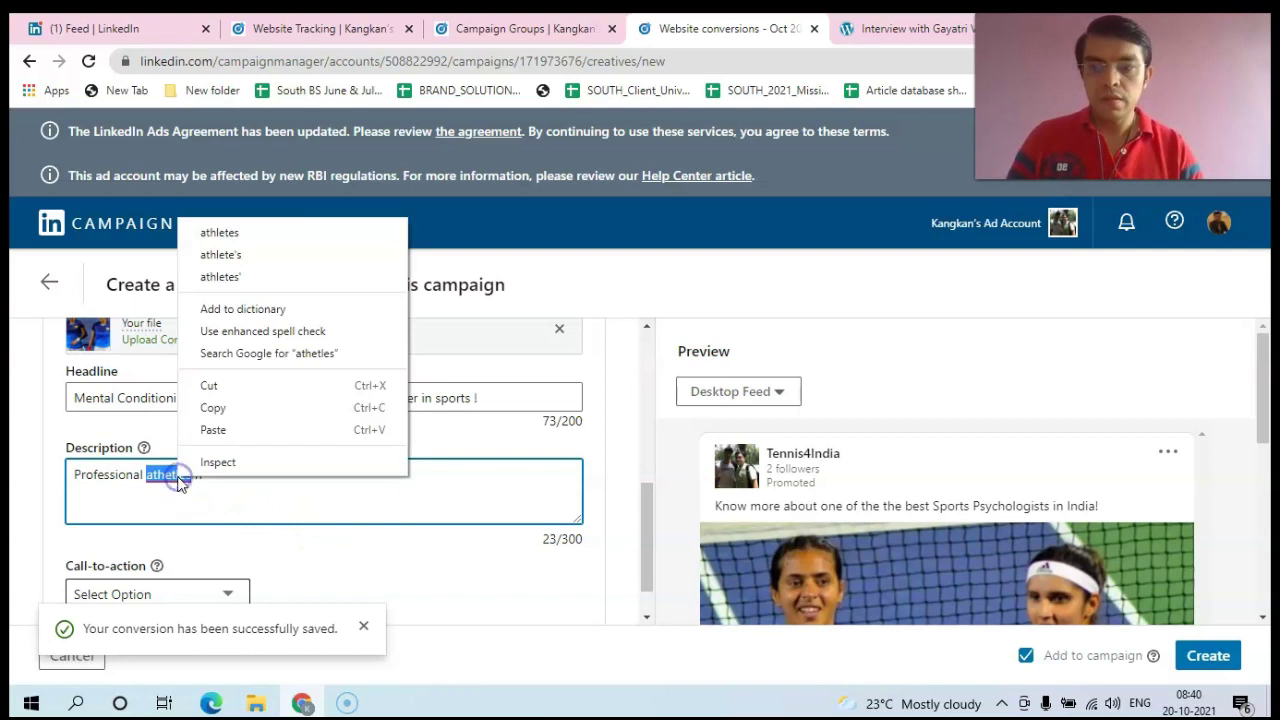
pyautogui.click(218, 232)
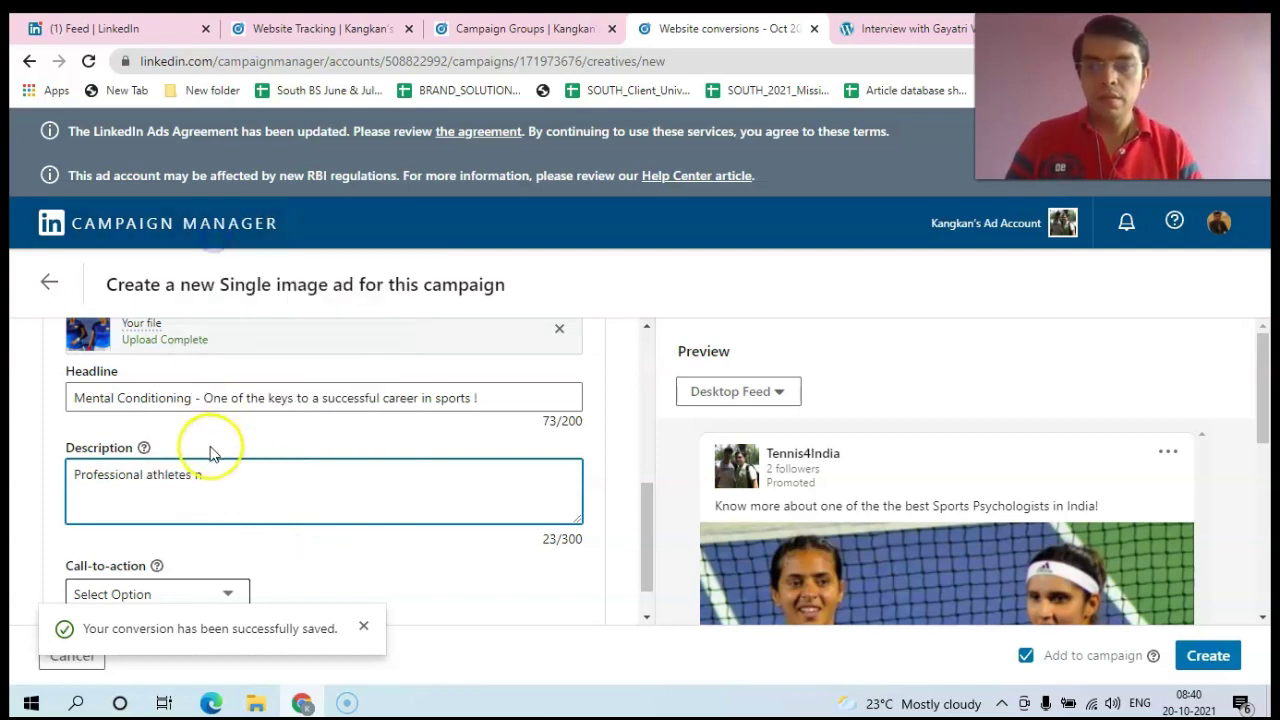
pyautogui.write('eed to have a great mental')
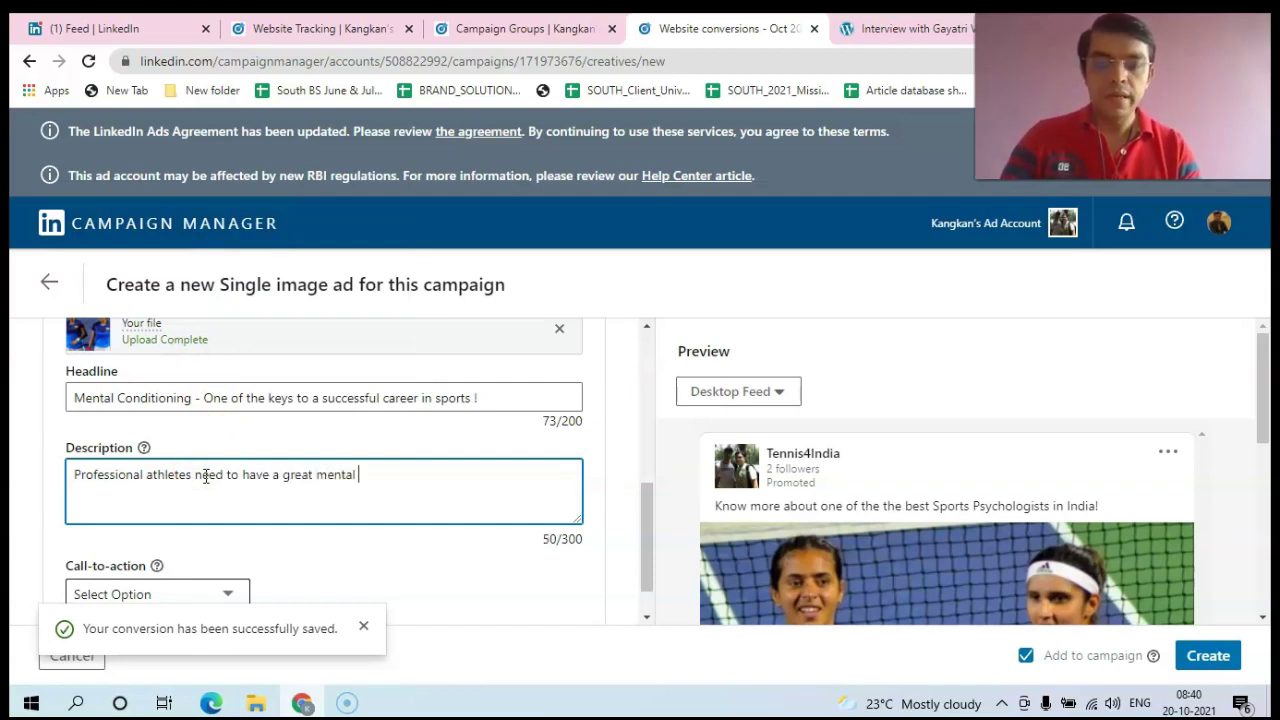
pyautogui.write(' attitide to')
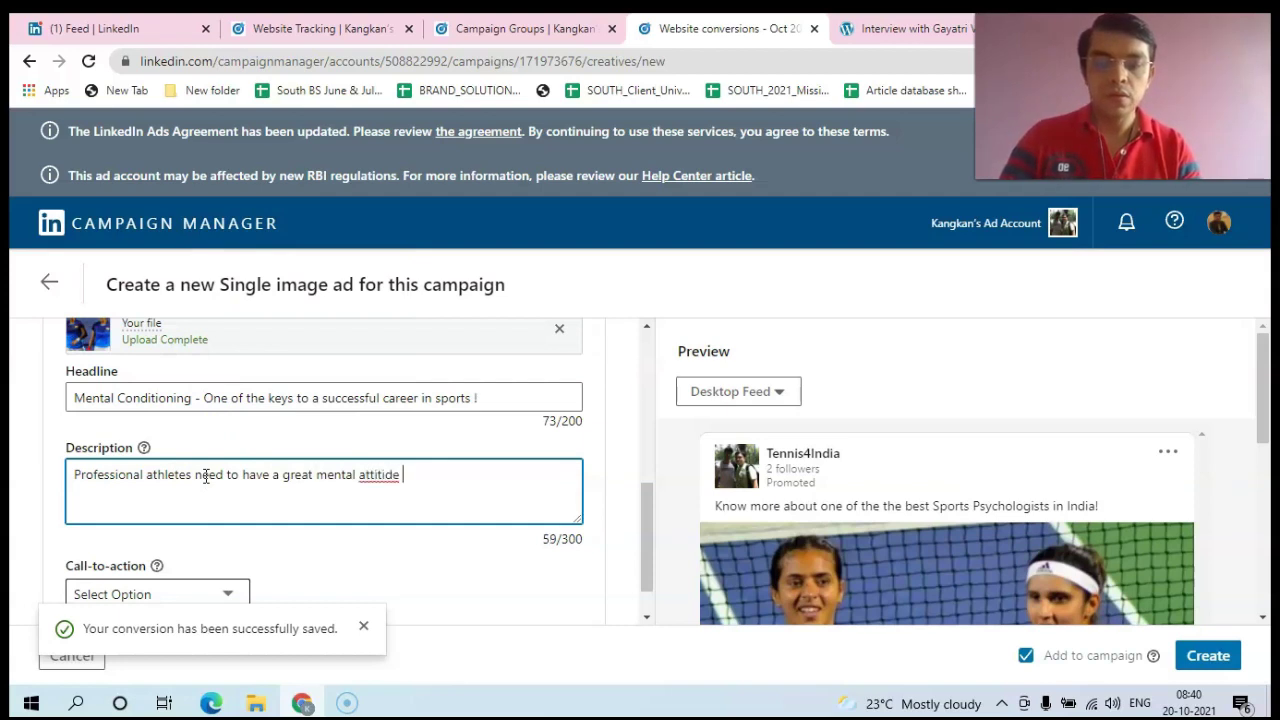
pyautogui.rightClick(376, 475)
pyautogui.click(420, 281)
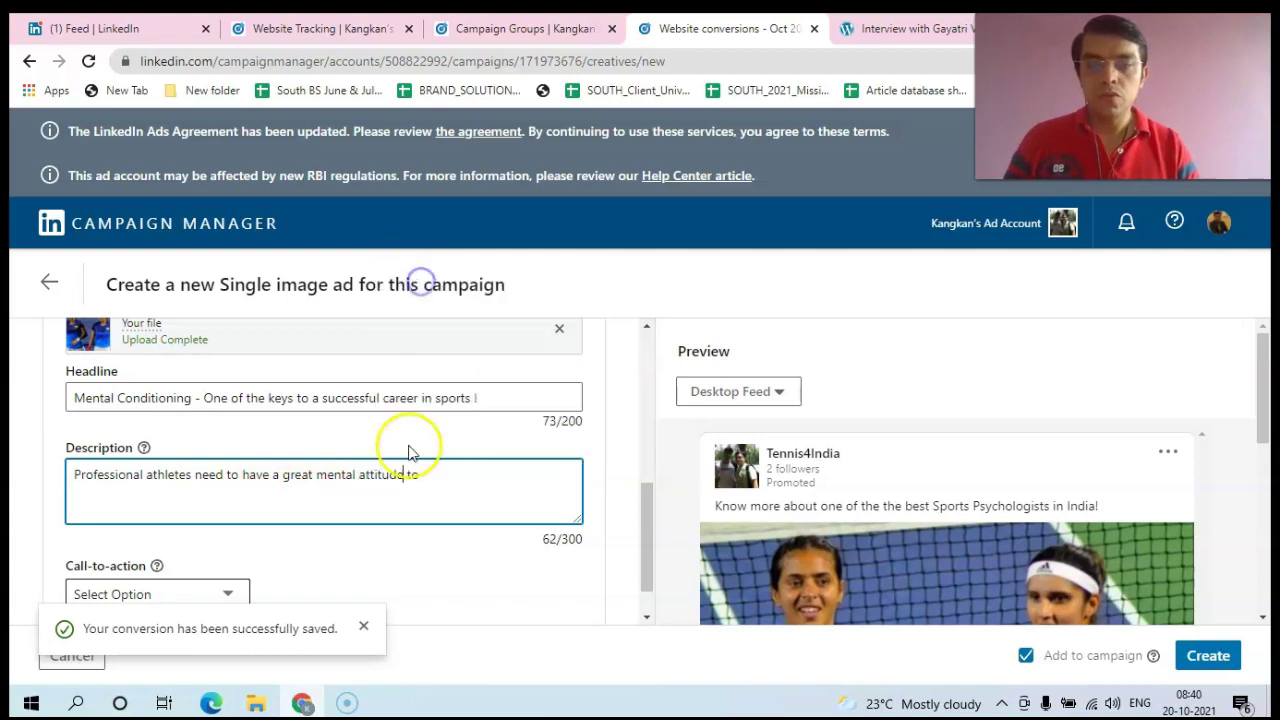
pyautogui.click(424, 479)
pyautogui.write('do well in sports.')
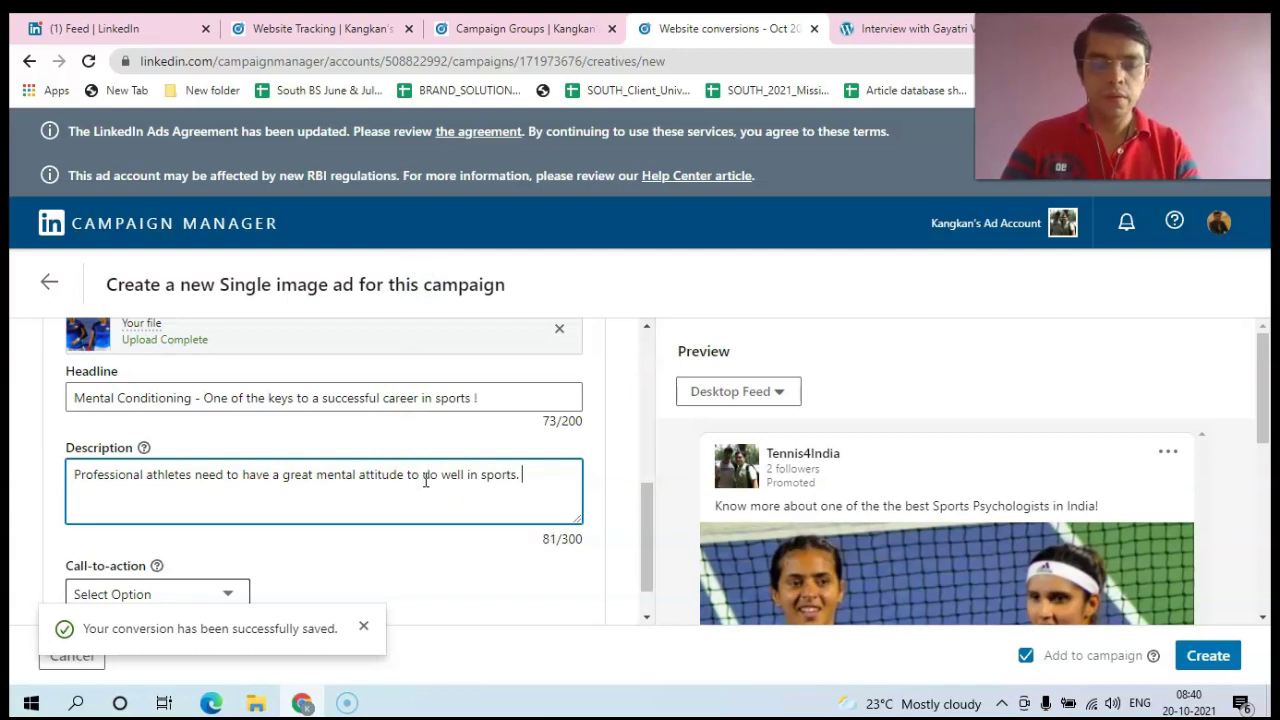
# Step: Append "No wonder we have so many skilled sportsmen losing important matches because of" to the ad description
pyautogui.write('No wonder ')
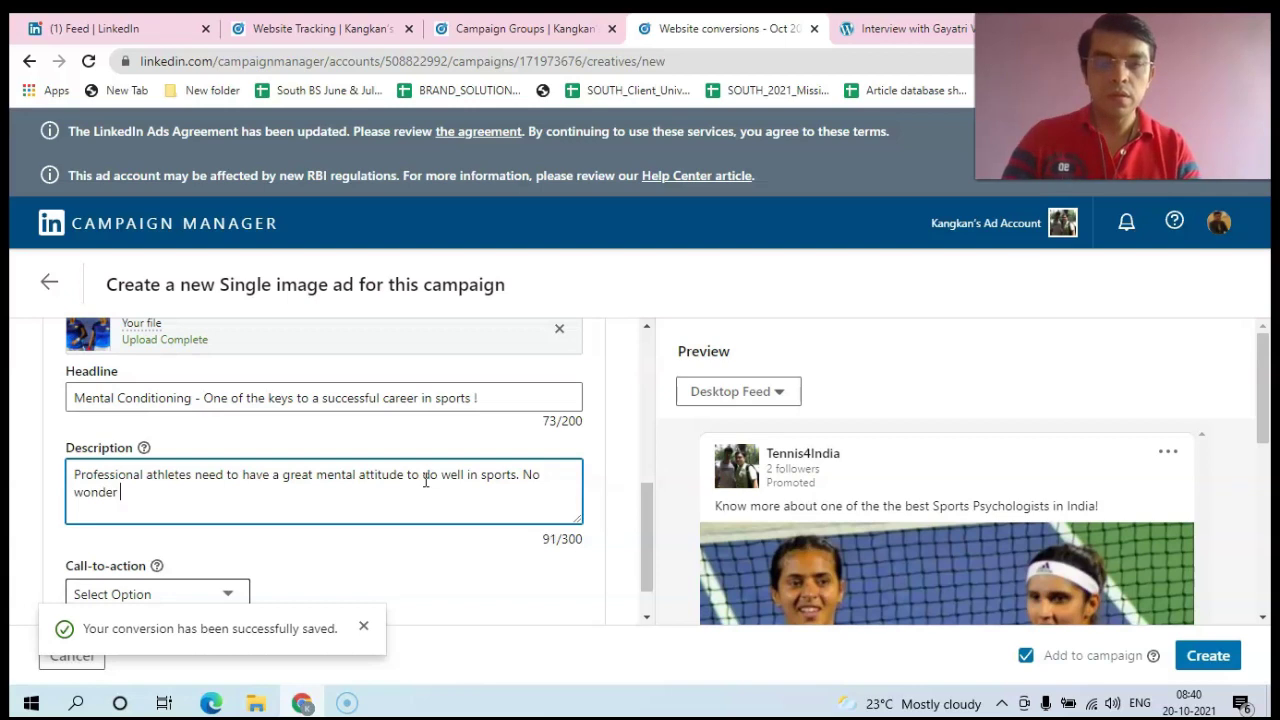
pyautogui.write('we have so many ')
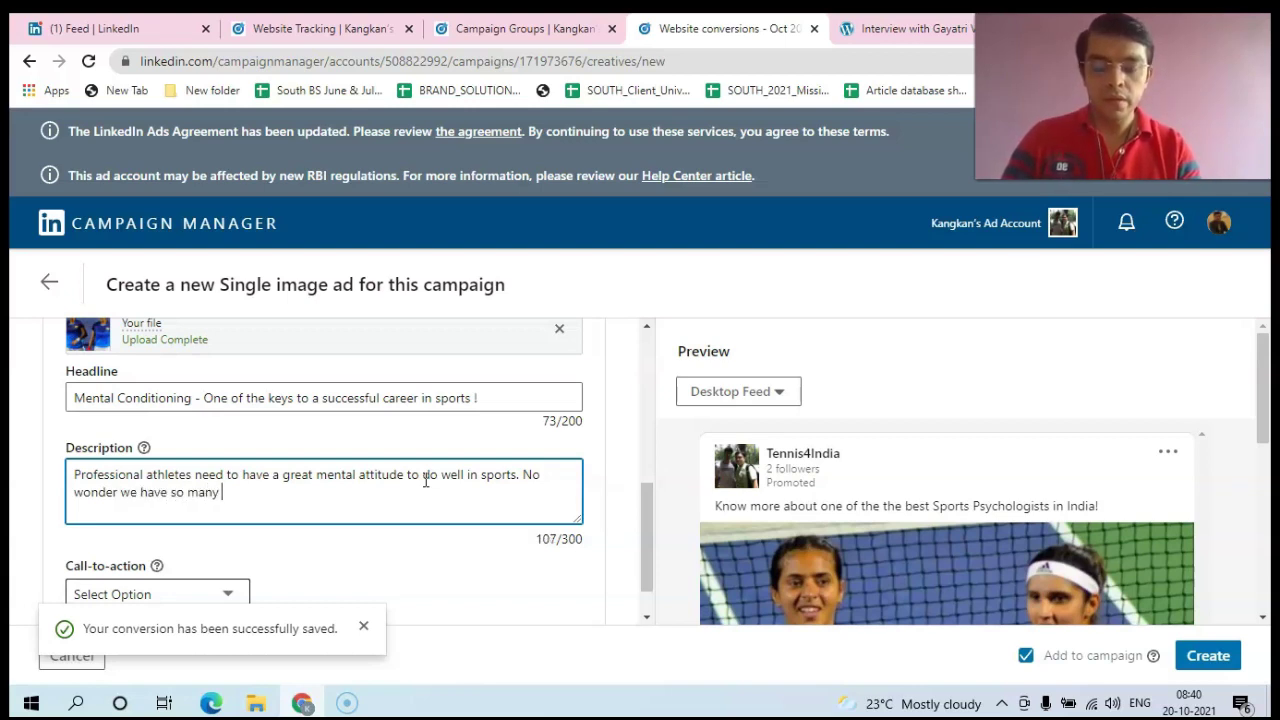
pyautogui.write('good sp')
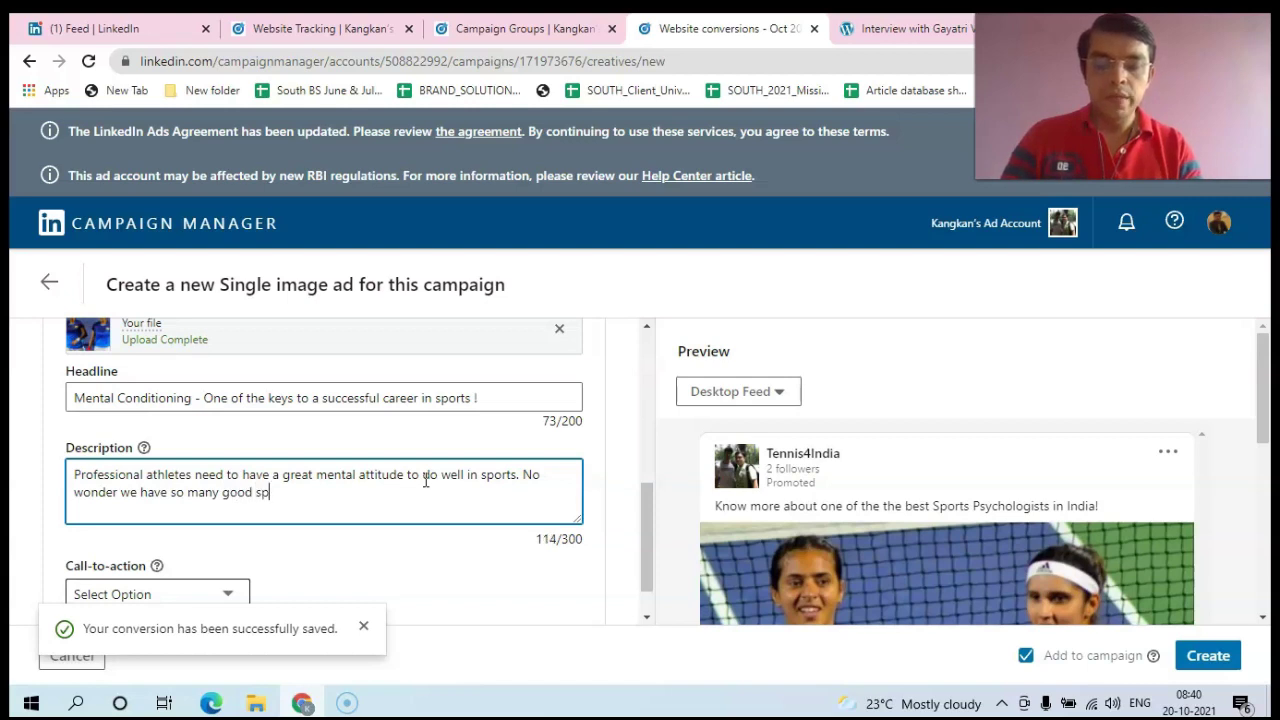
pyautogui.write('ortmen')
pyautogui.press('BackSpace')
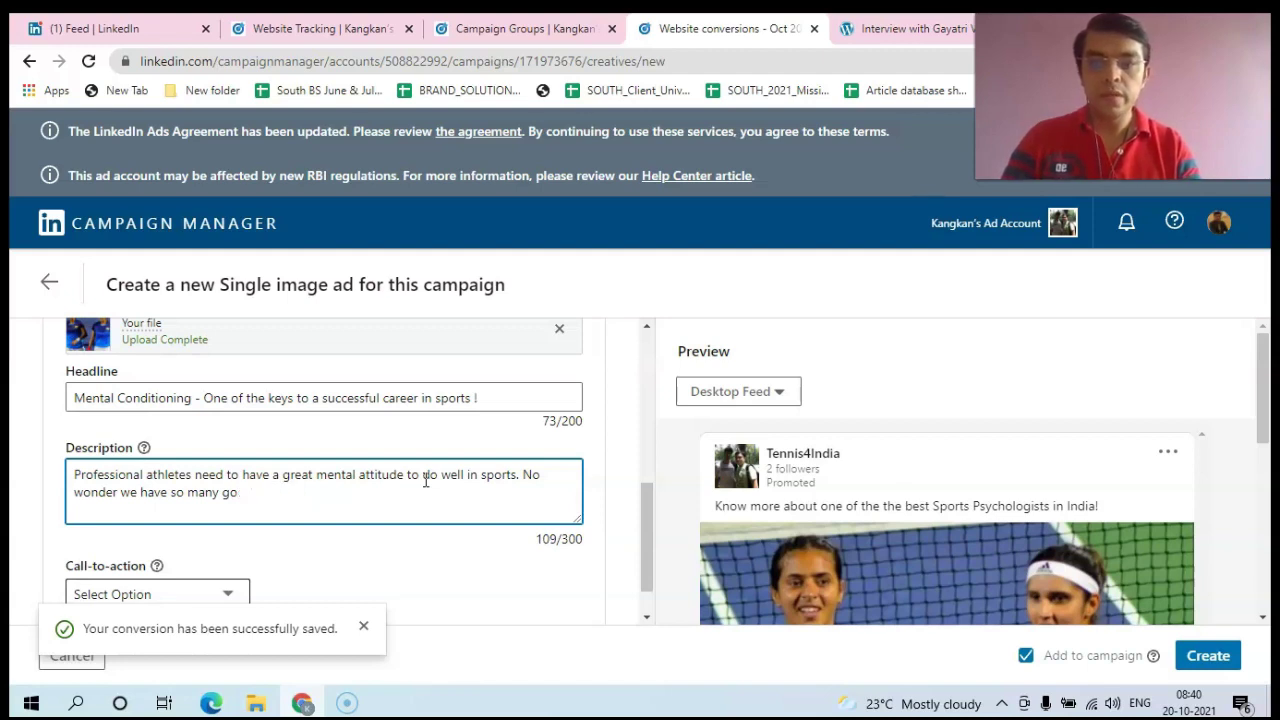
pyautogui.write('illed sportsmen losing important matches because of')
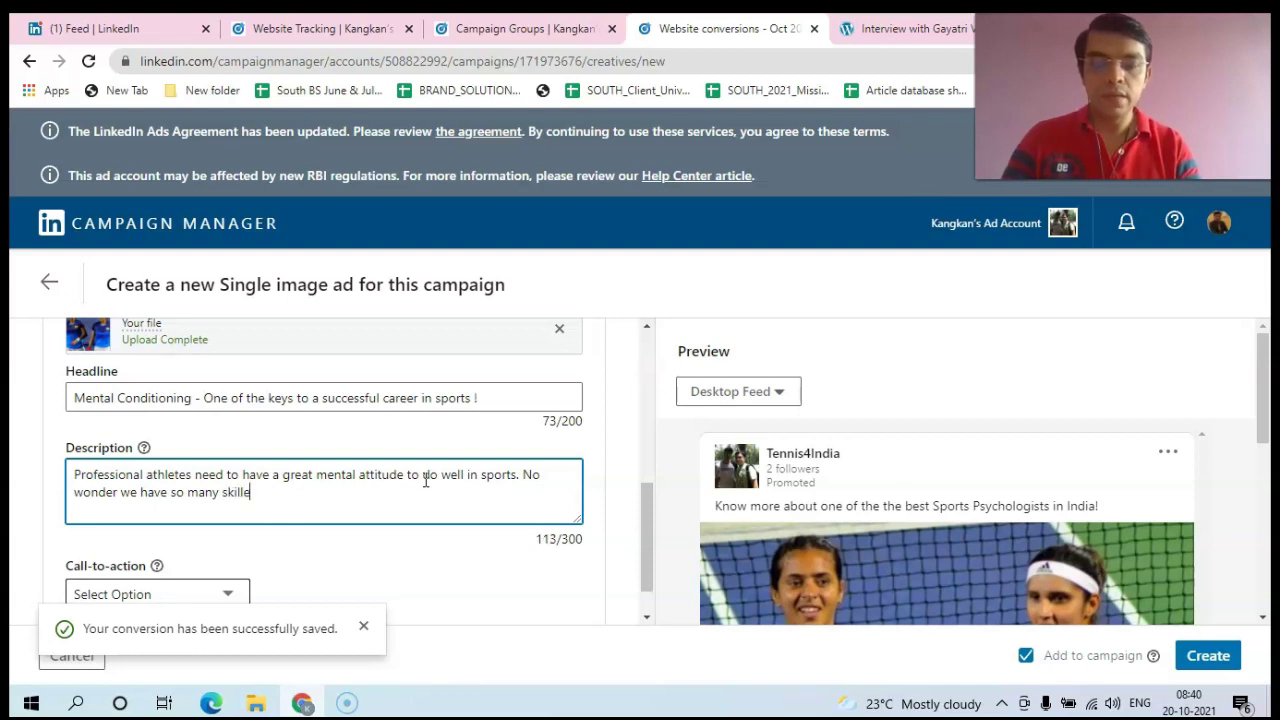
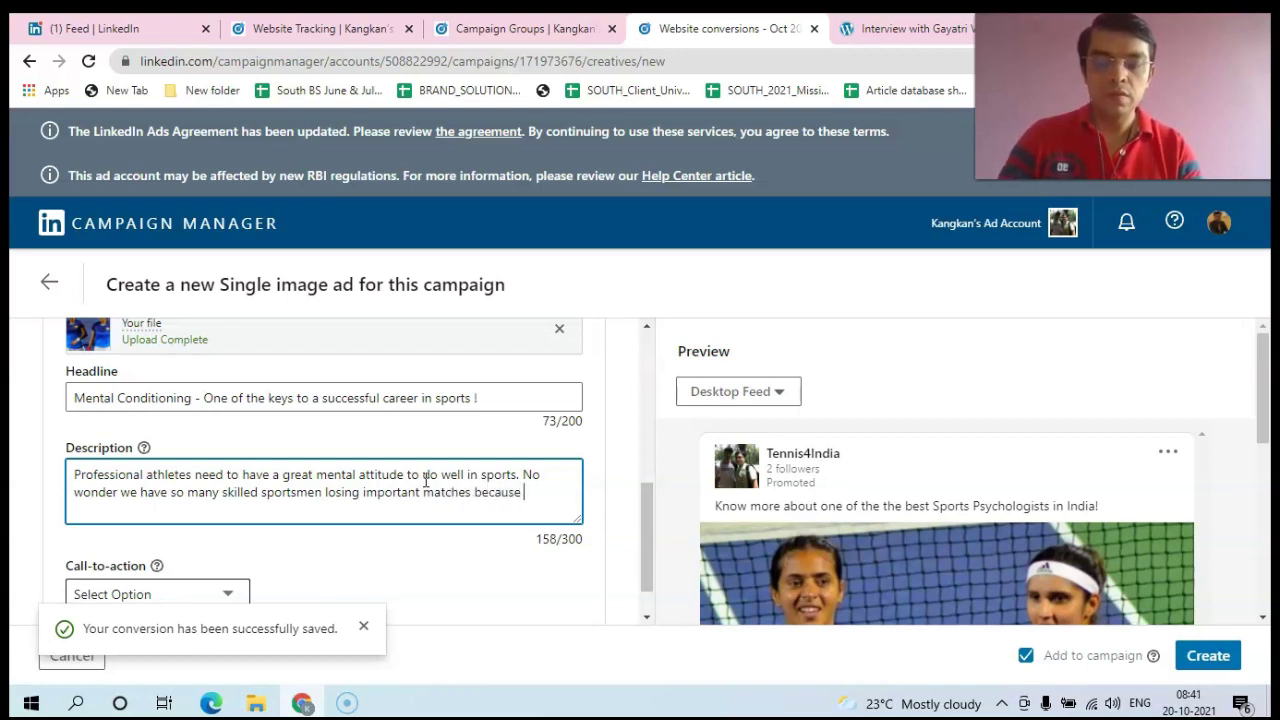
# Step: Continue the description with "pressure. Handling pressure is key." and a sentence of the psychologist's full name followed by "will help you inthis."
pyautogui.write('ure')
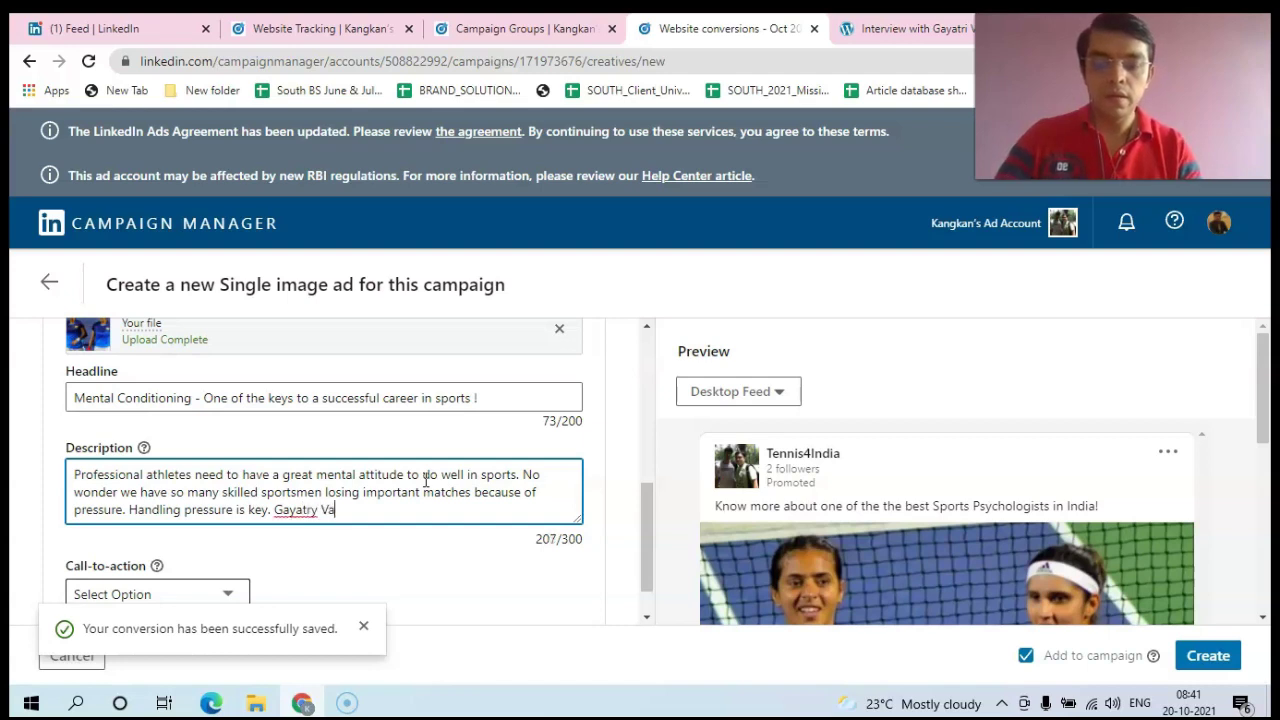
pyautogui.write('ak will')
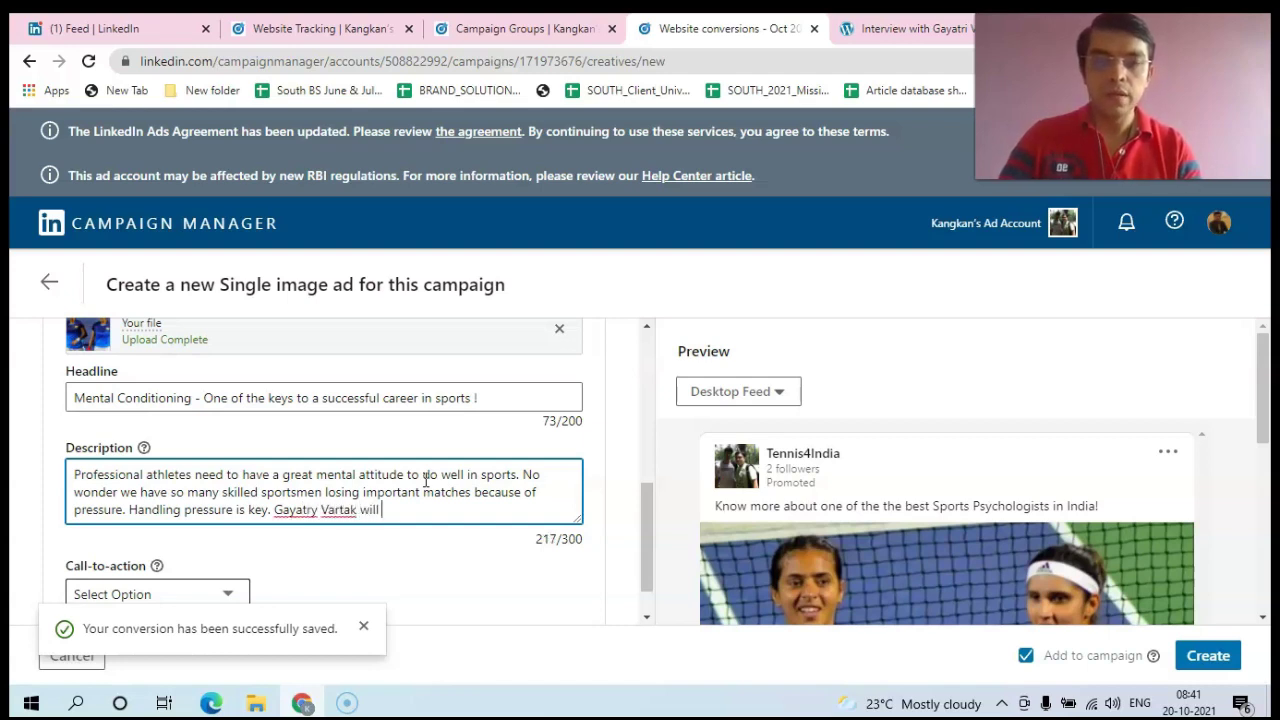
pyautogui.write(' help you inthis.')
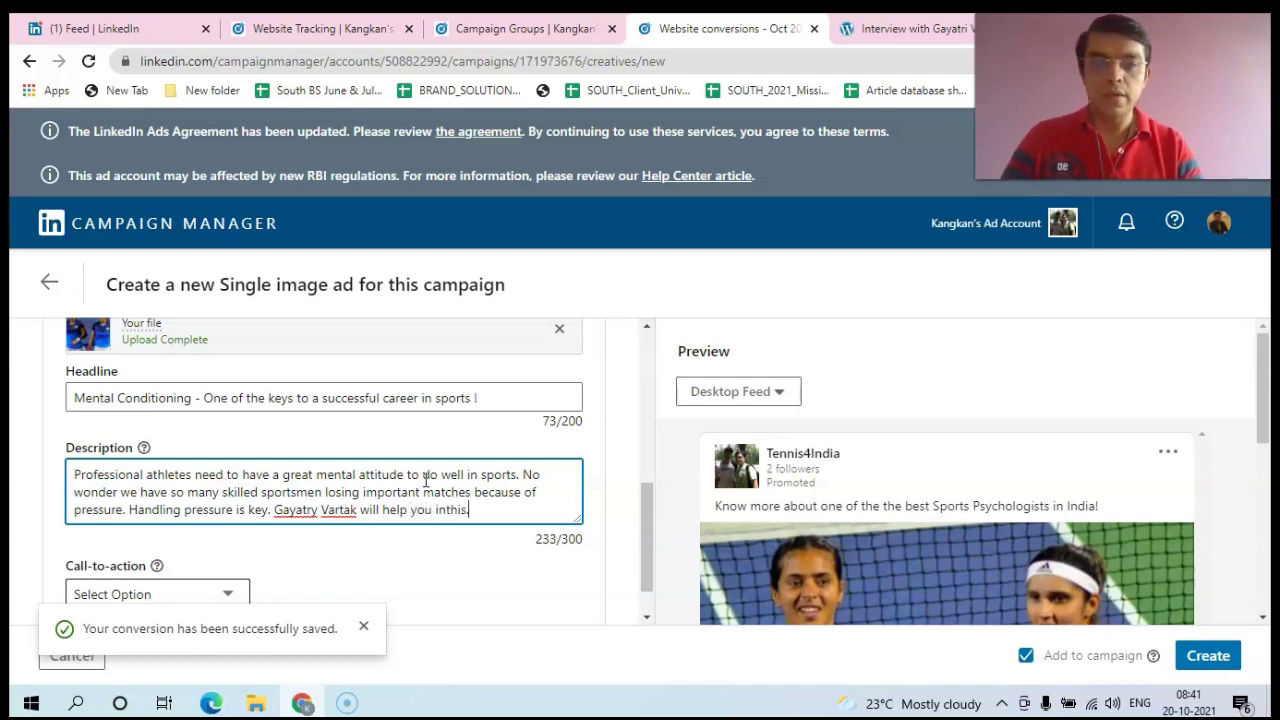
# Step: Correct the spelling of the psychologist's first name in the ad description so that it ends in "ri"
pyautogui.rightClick(305, 510)
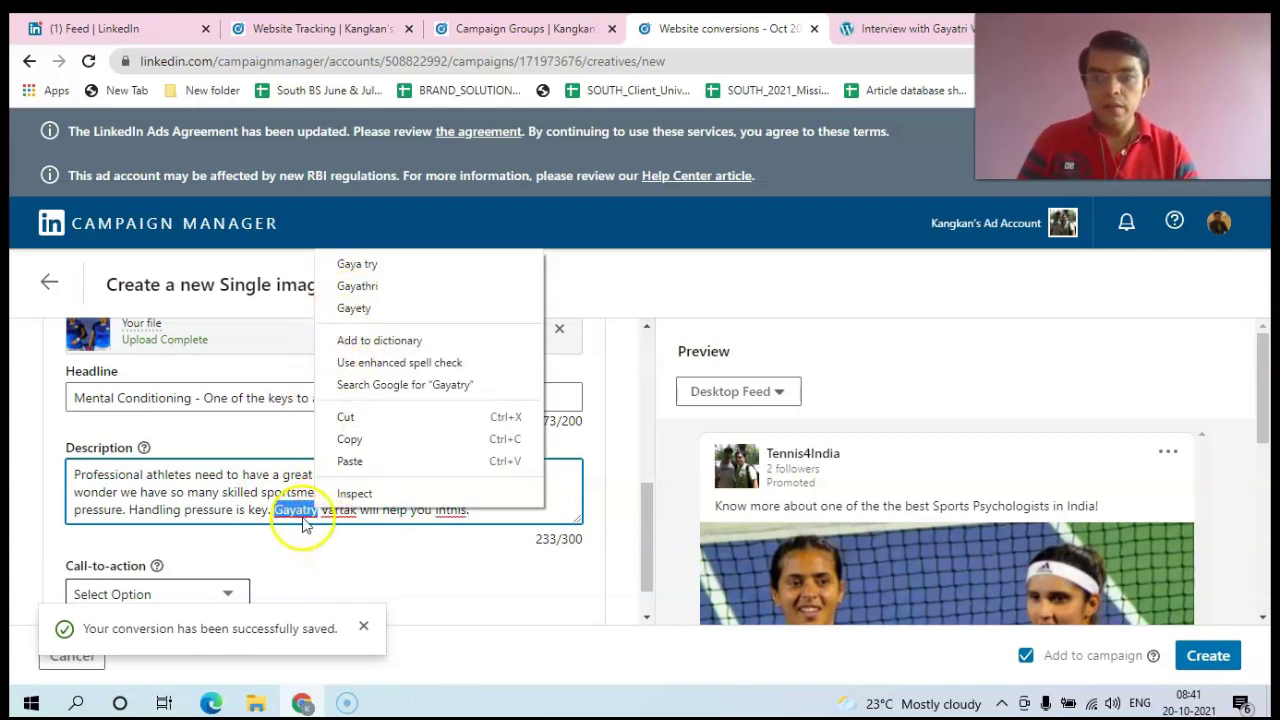
pyautogui.click(301, 510)
pyautogui.click(318, 511)
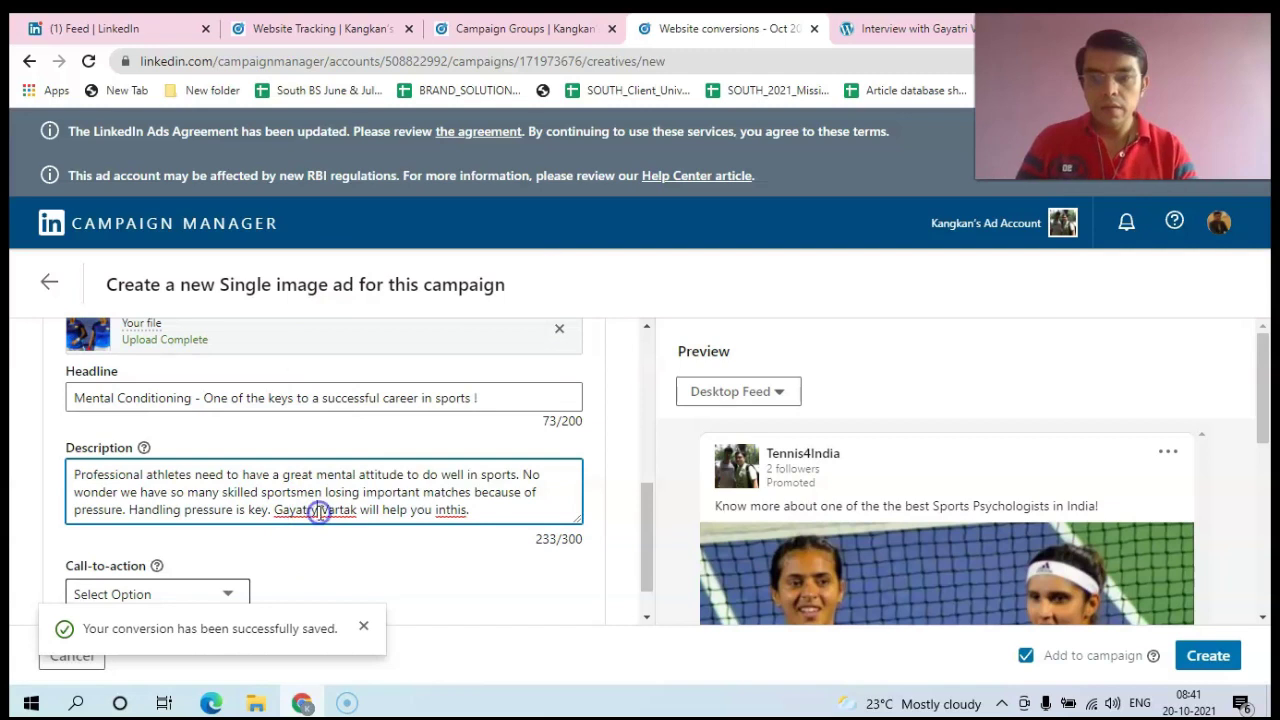
pyautogui.press('BackSpace')
pyautogui.press('BackSpace')
pyautogui.write('ri')
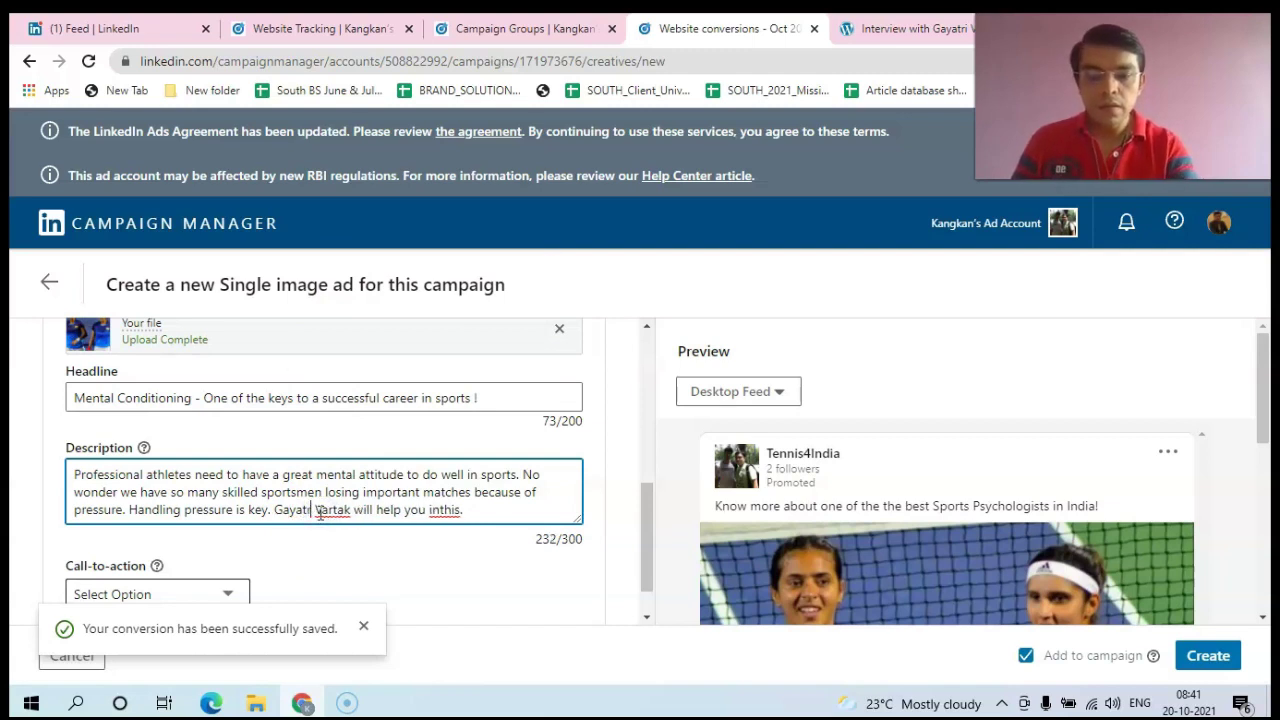
pyautogui.click(343, 510)
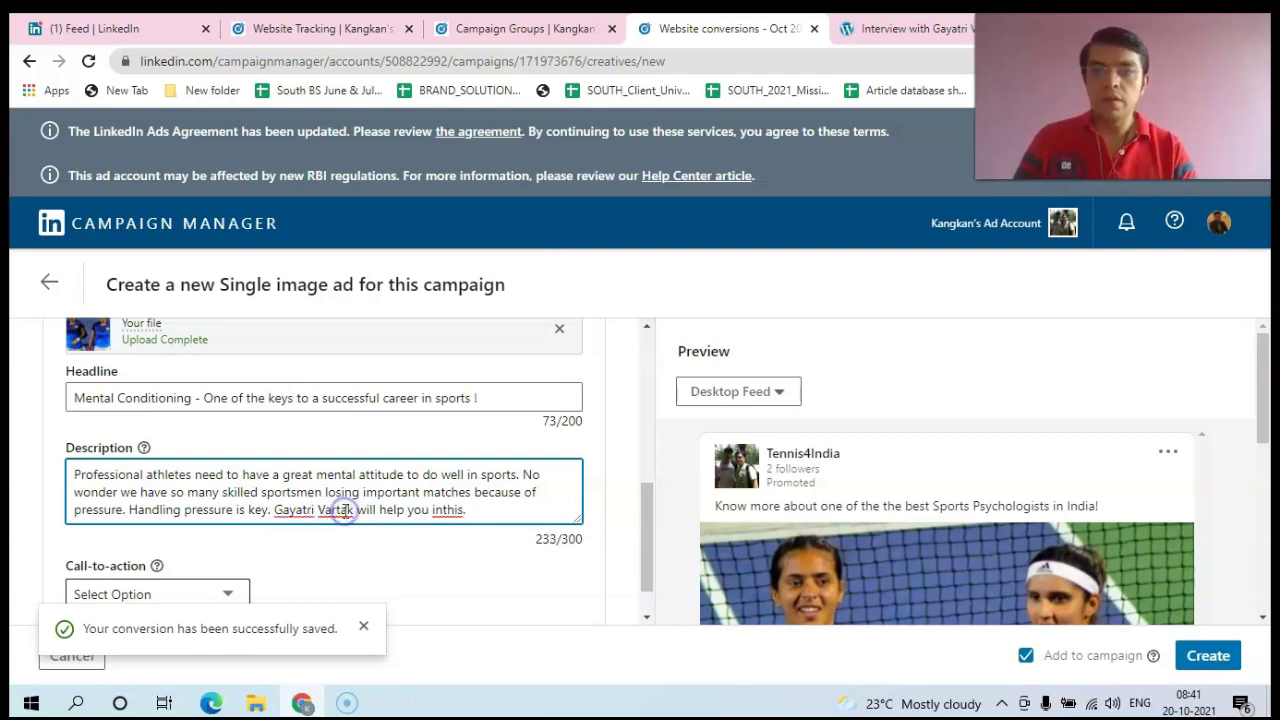
# Step: Set the ad's call-to-action to Learn more
pyautogui.moveTo(1261, 392); pyautogui.dragTo(1265, 450)
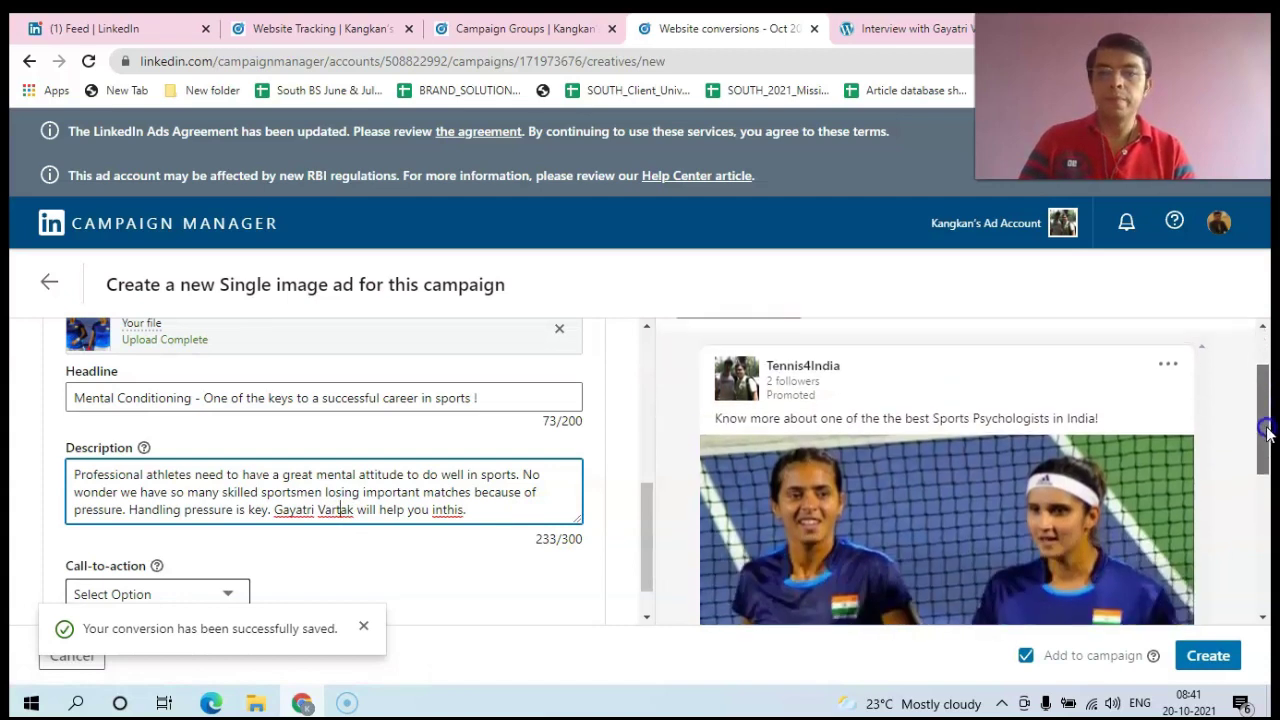
pyautogui.scroll(3, 806, 466)
pyautogui.scroll(-1, 646, 511)
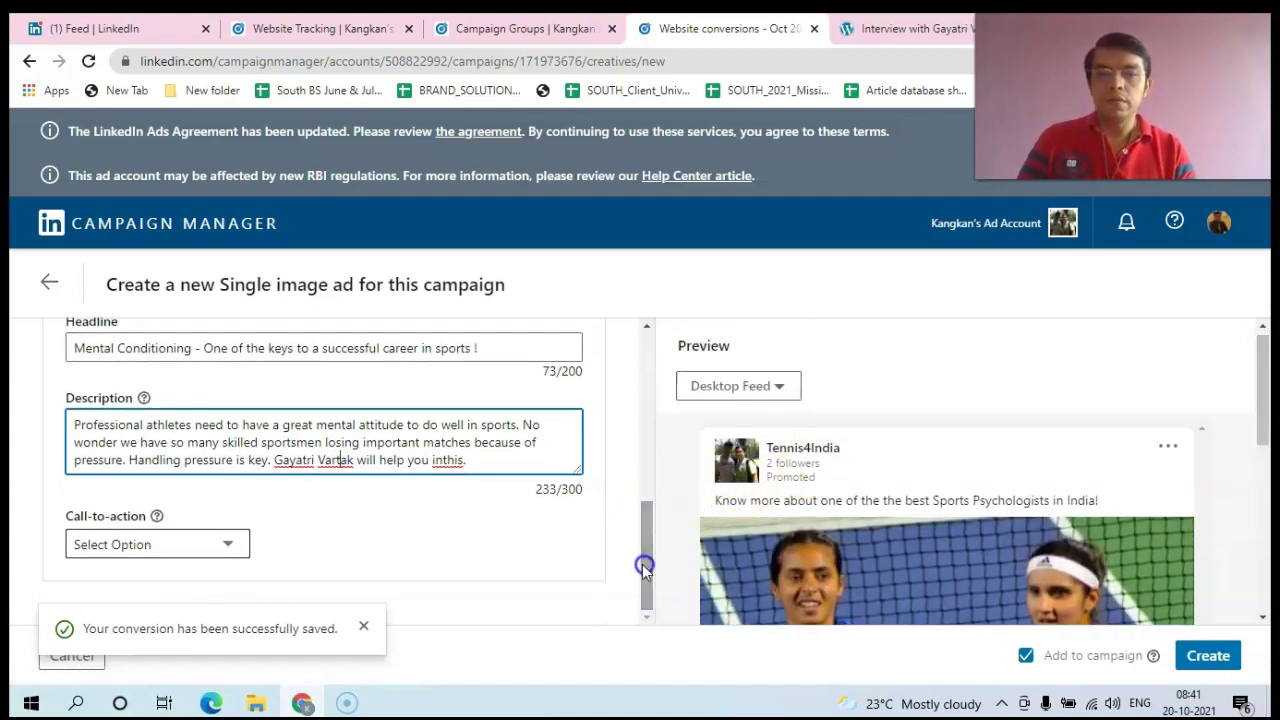
pyautogui.click(225, 544)
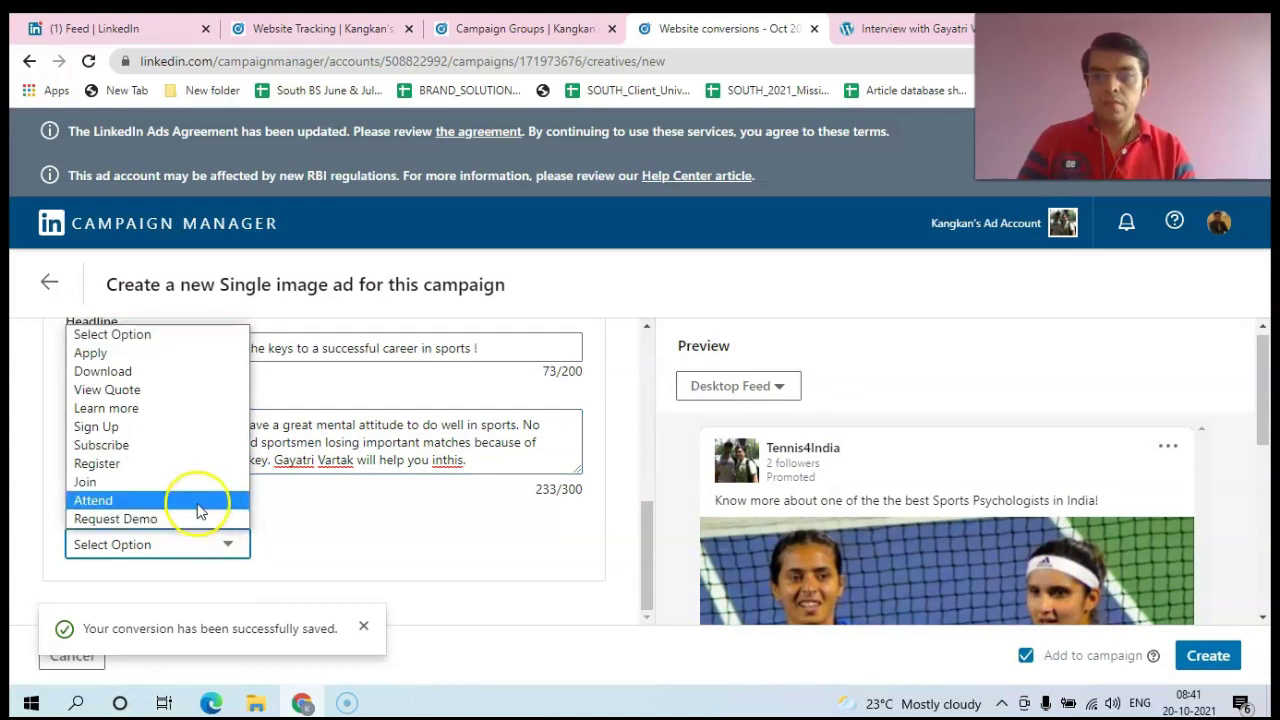
pyautogui.click(138, 409)
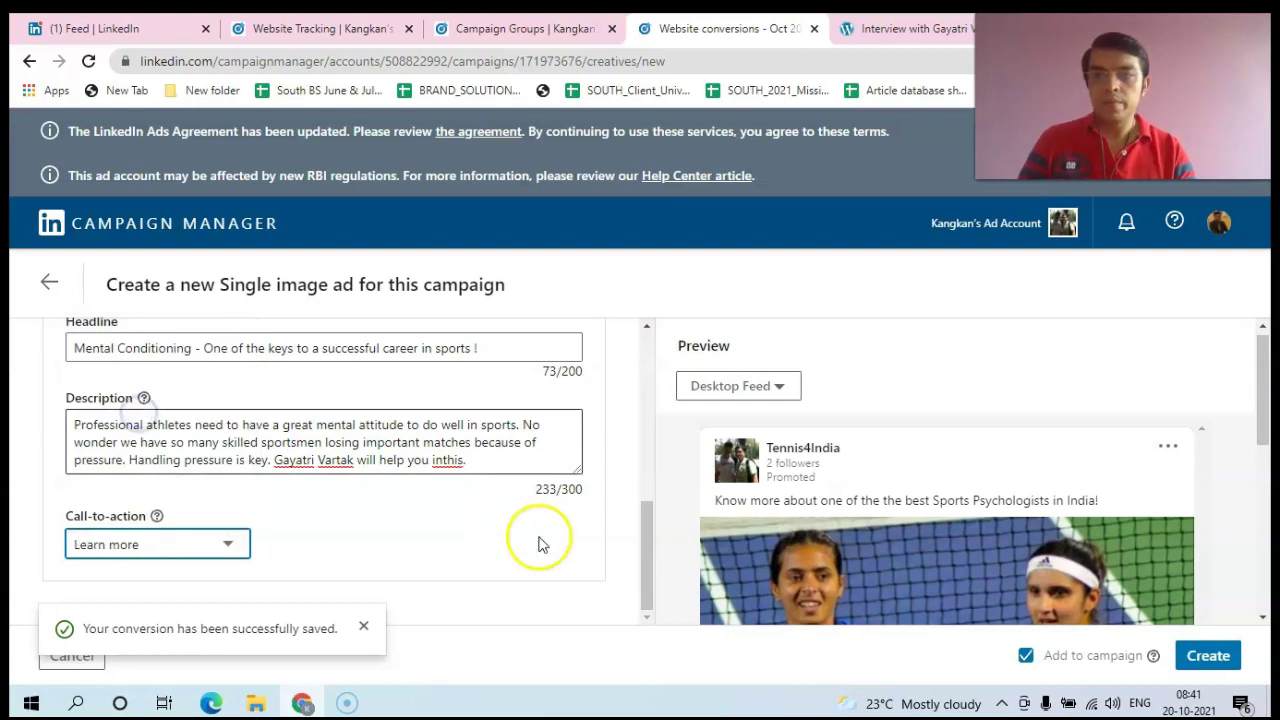
# Step: Preview the Single image ad in the Mobile Feed format and check its text, image and call-to-action
pyautogui.click(648, 530)
pyautogui.moveTo(1264, 366)
pyautogui.mouseDown()
pyautogui.moveTo(1266, 533)
pyautogui.moveTo(1245, 360)
pyautogui.mouseUp()
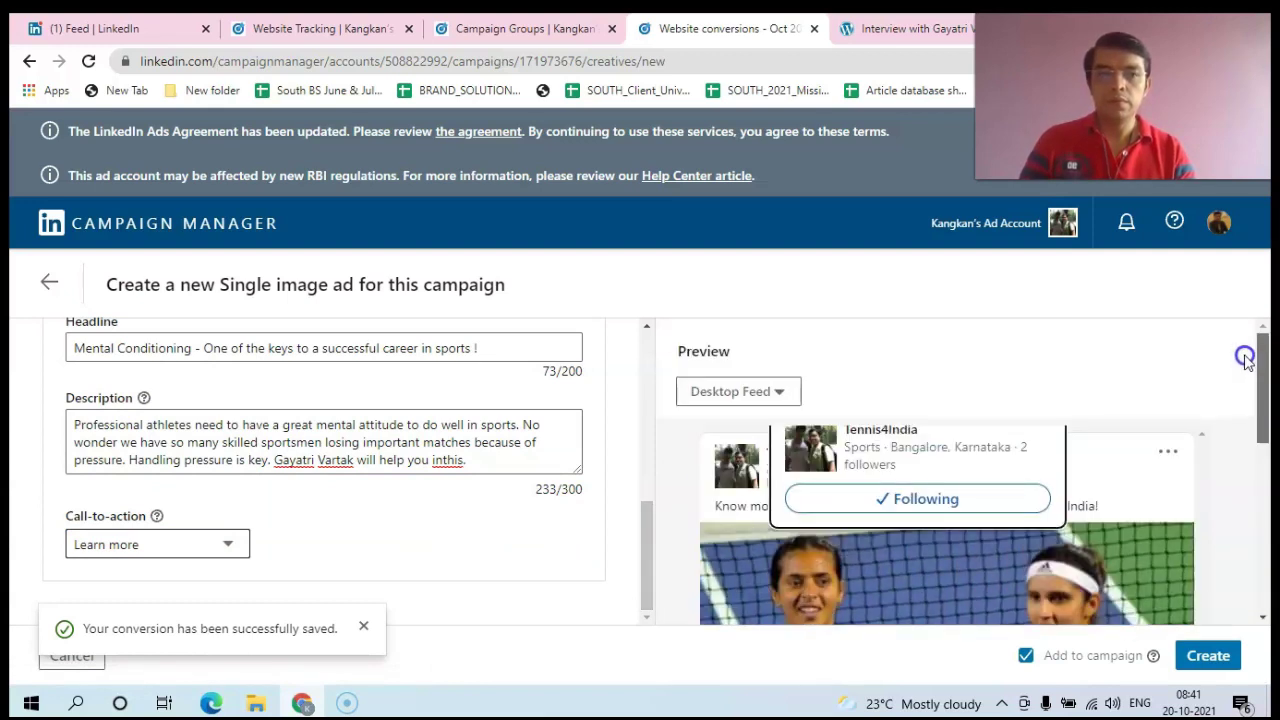
pyautogui.click(791, 392)
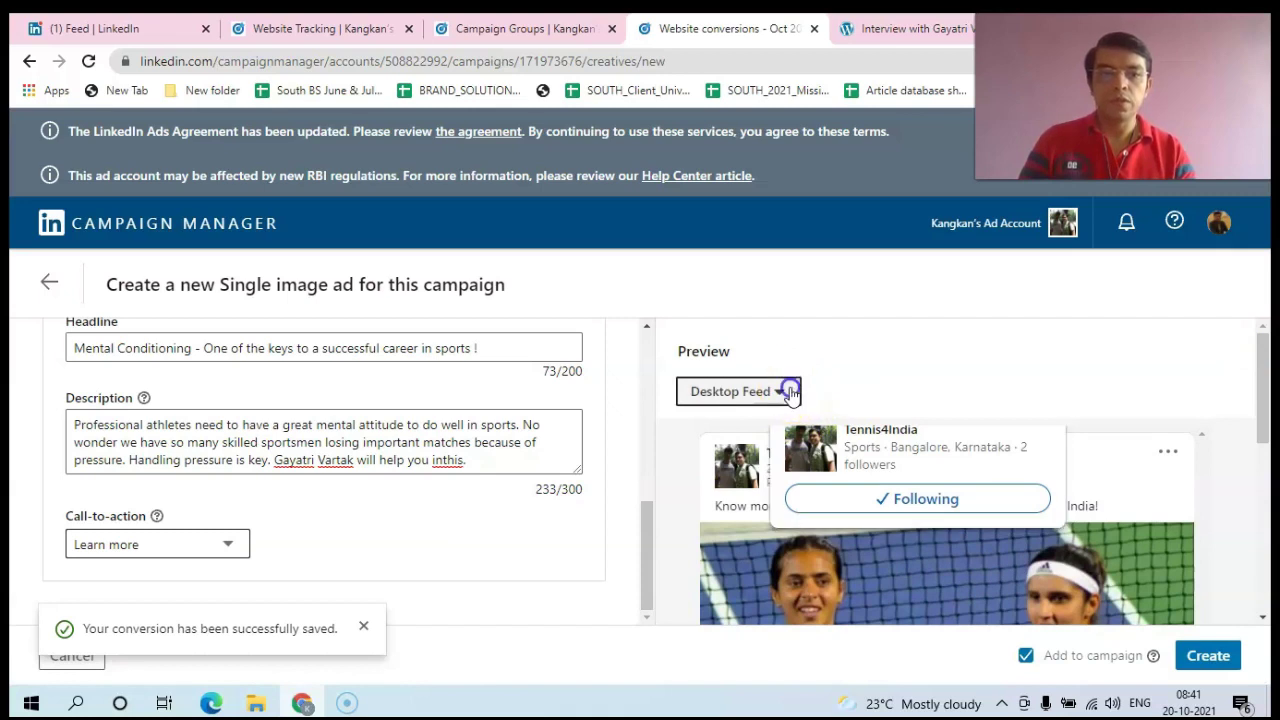
pyautogui.click(731, 466)
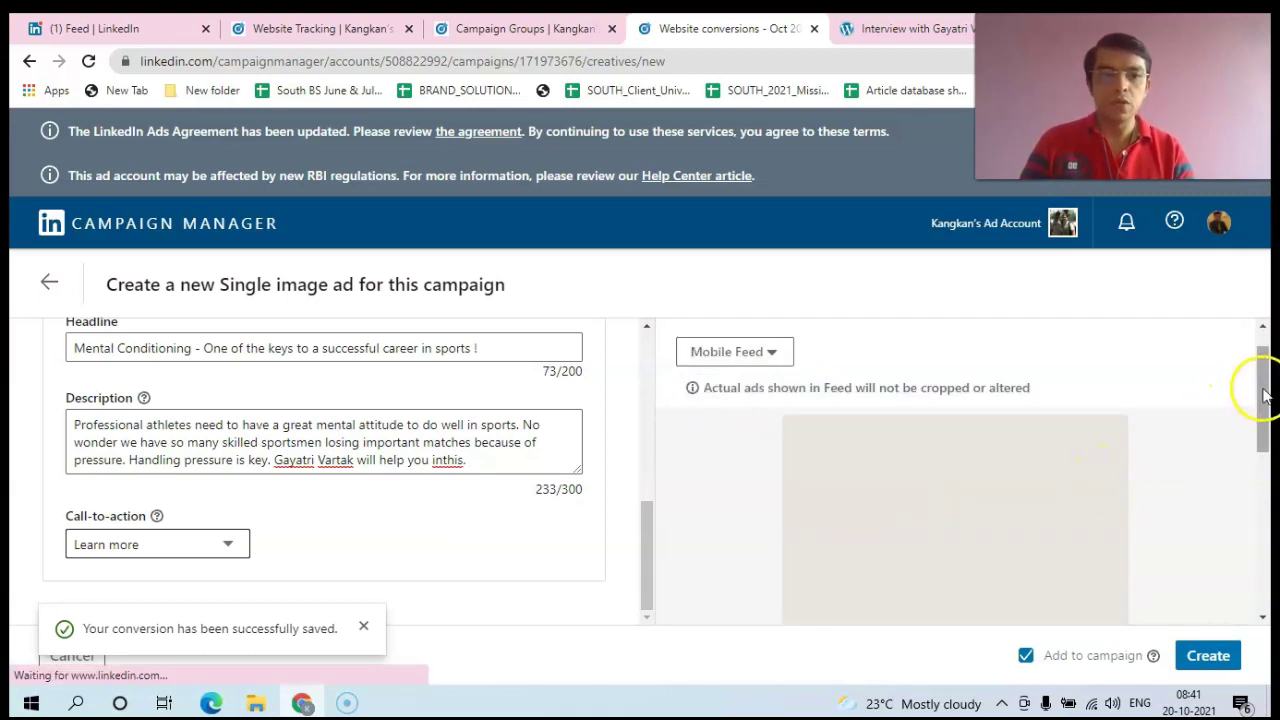
pyautogui.moveTo(1264, 385); pyautogui.dragTo(1264, 470)
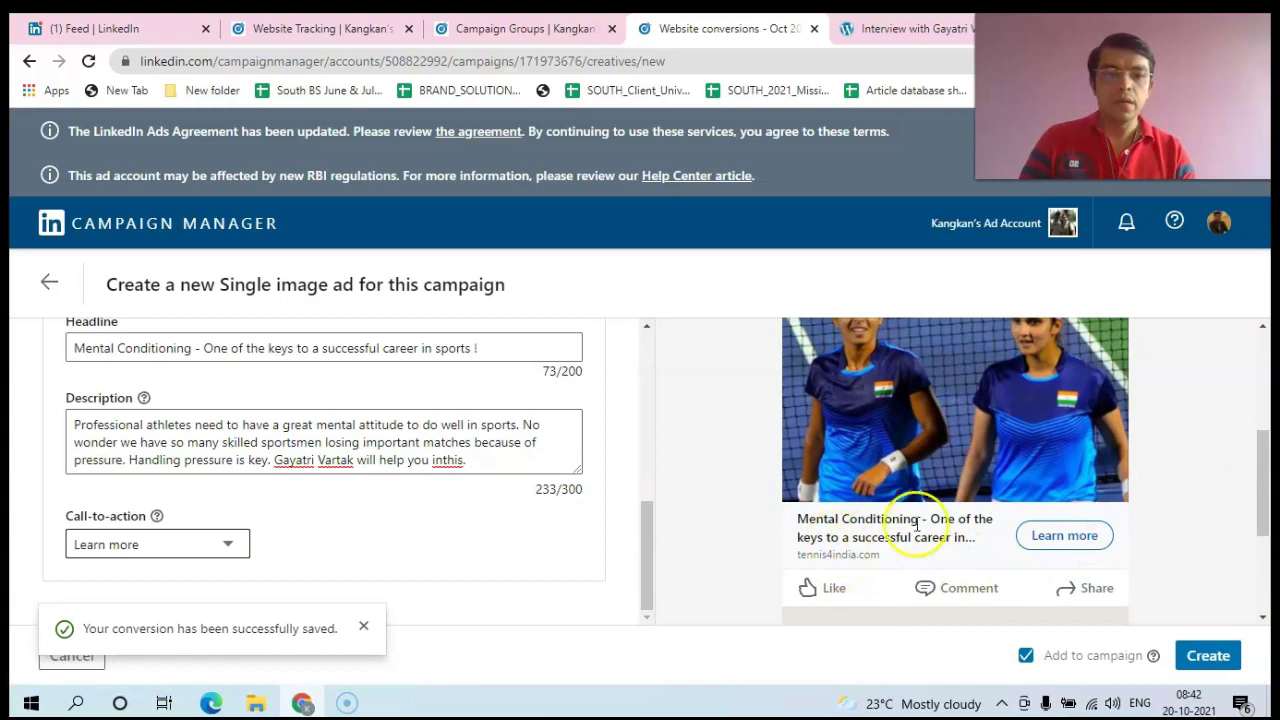
pyautogui.moveTo(1266, 491); pyautogui.dragTo(1266, 408)
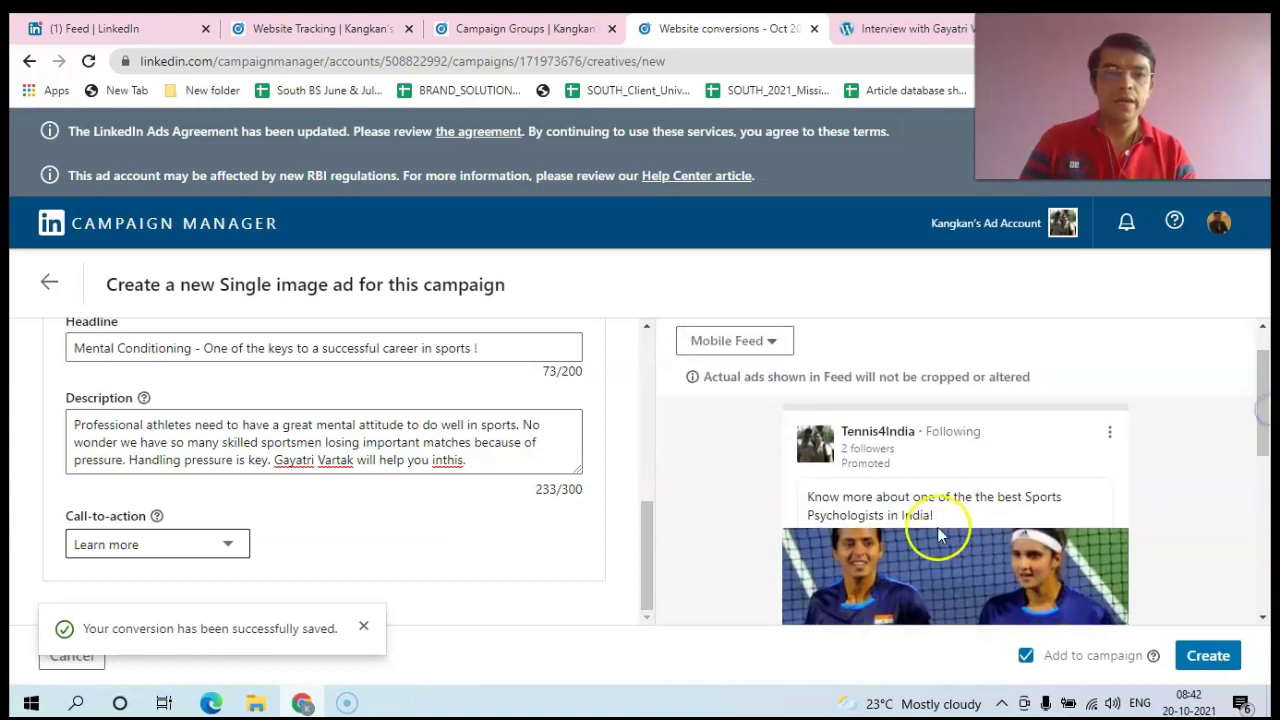
pyautogui.click(772, 343)
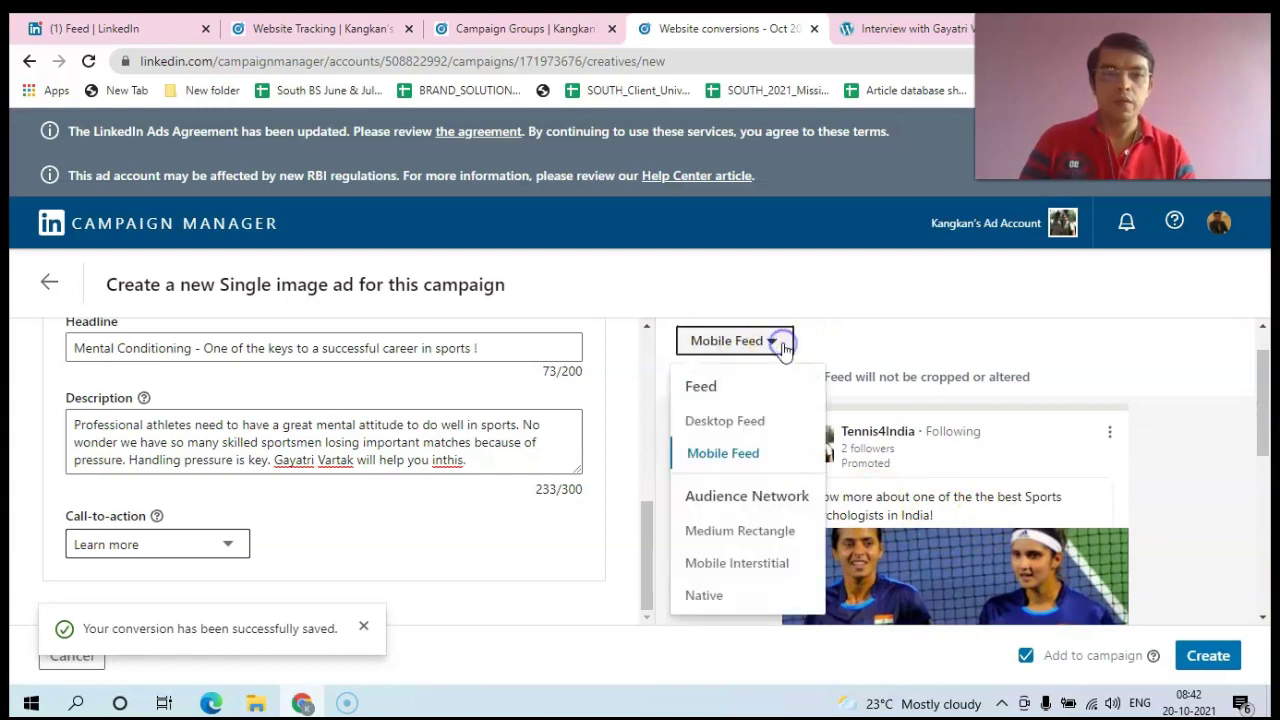
pyautogui.click(776, 343)
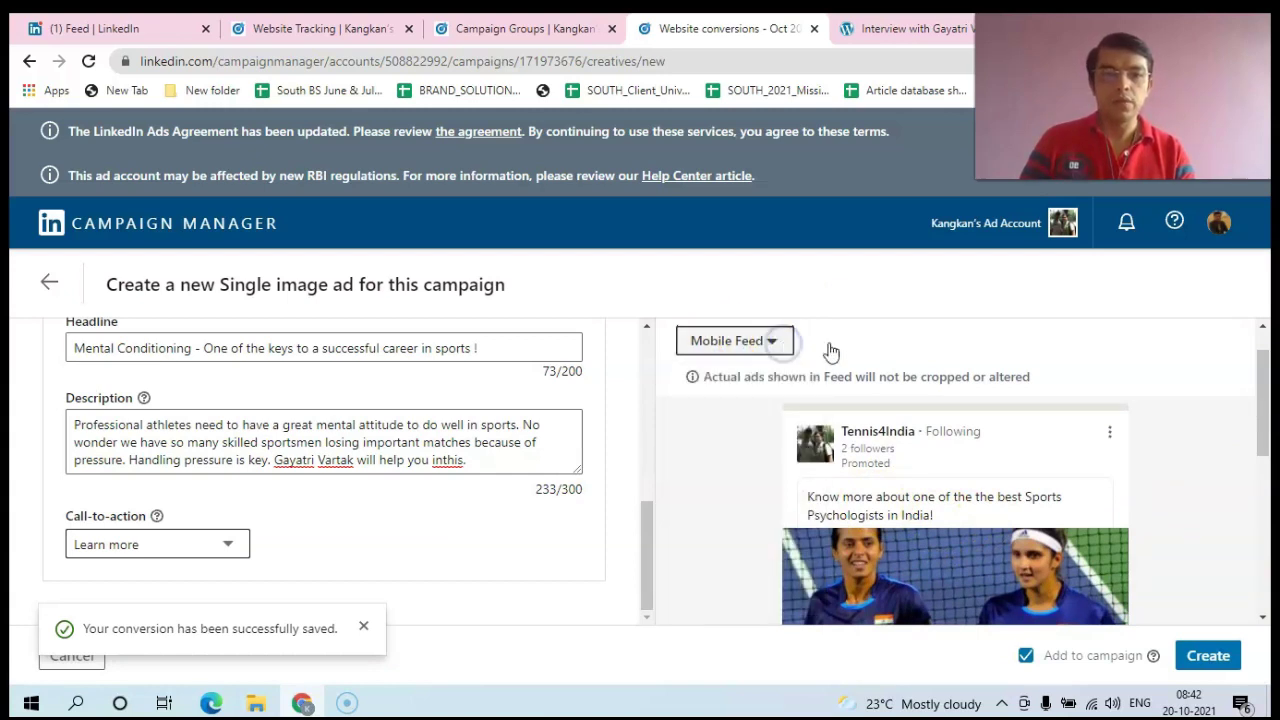
pyautogui.moveTo(1265, 395); pyautogui.dragTo(1266, 570)
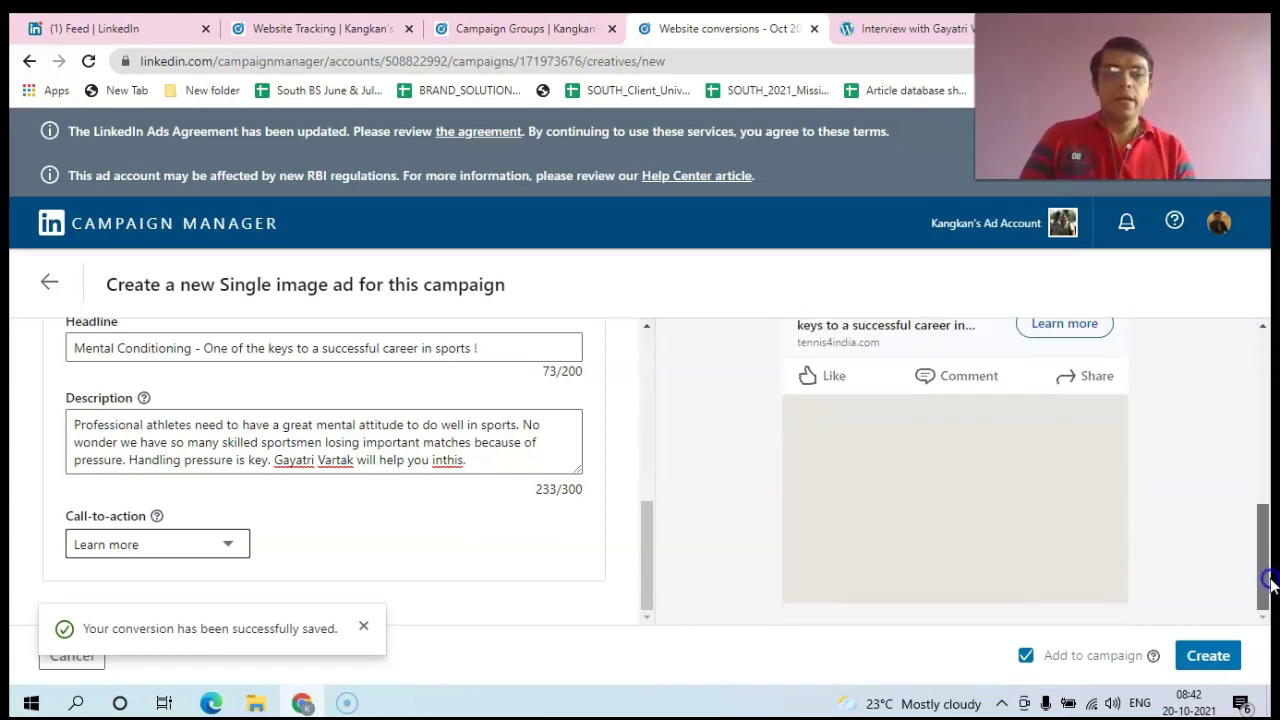
# Step: Create the Single image ad in the campaign and proceed to the Review & Launch stage
pyautogui.click(1216, 665)
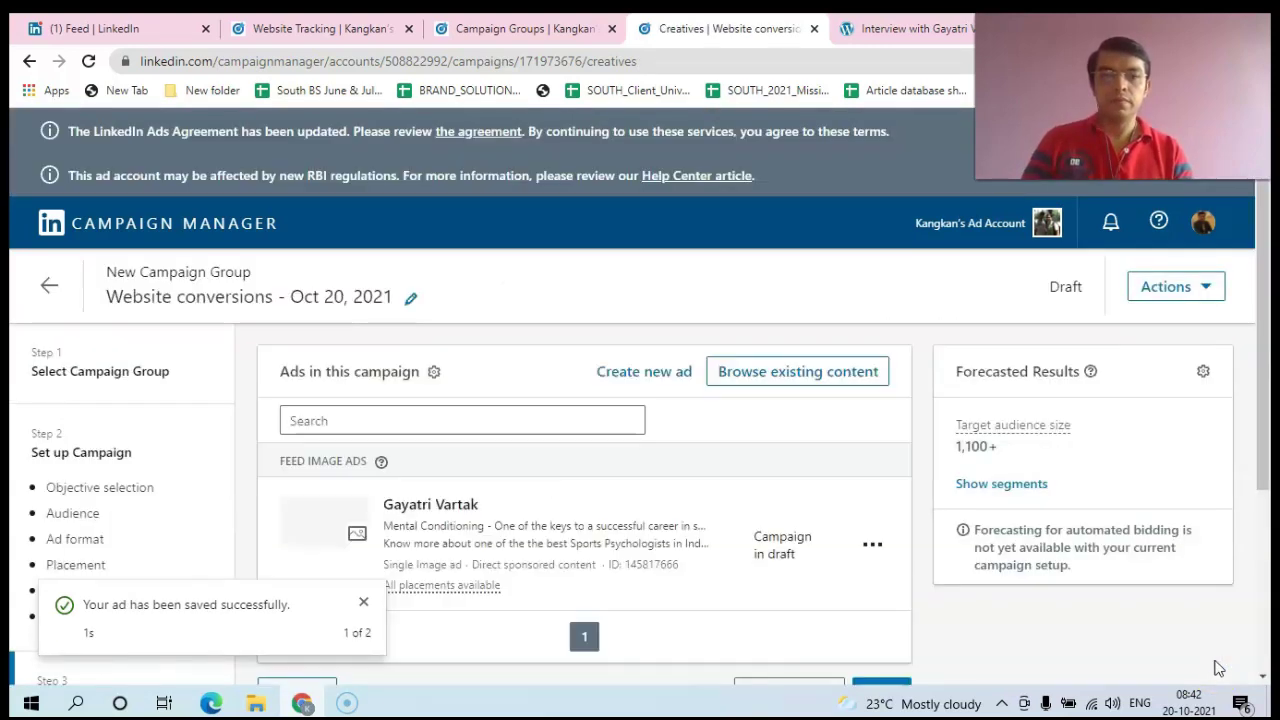
pyautogui.moveTo(1260, 366); pyautogui.dragTo(1264, 455)
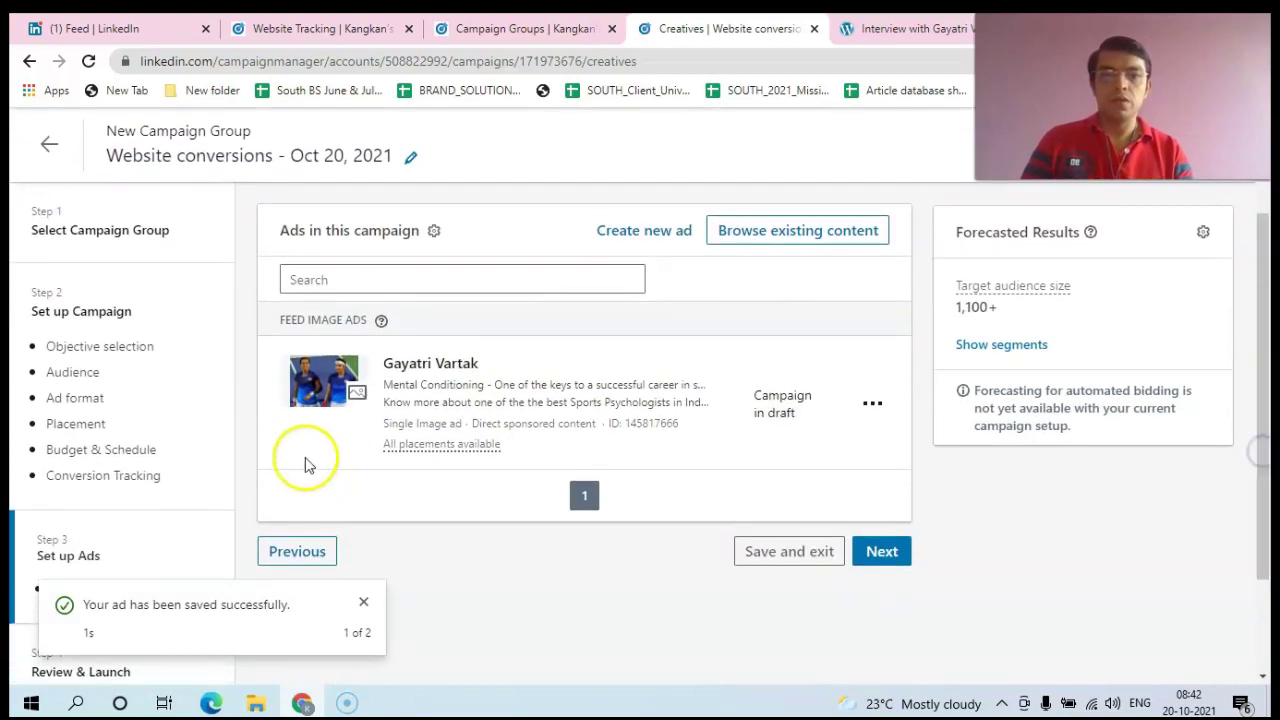
pyautogui.click(880, 553)
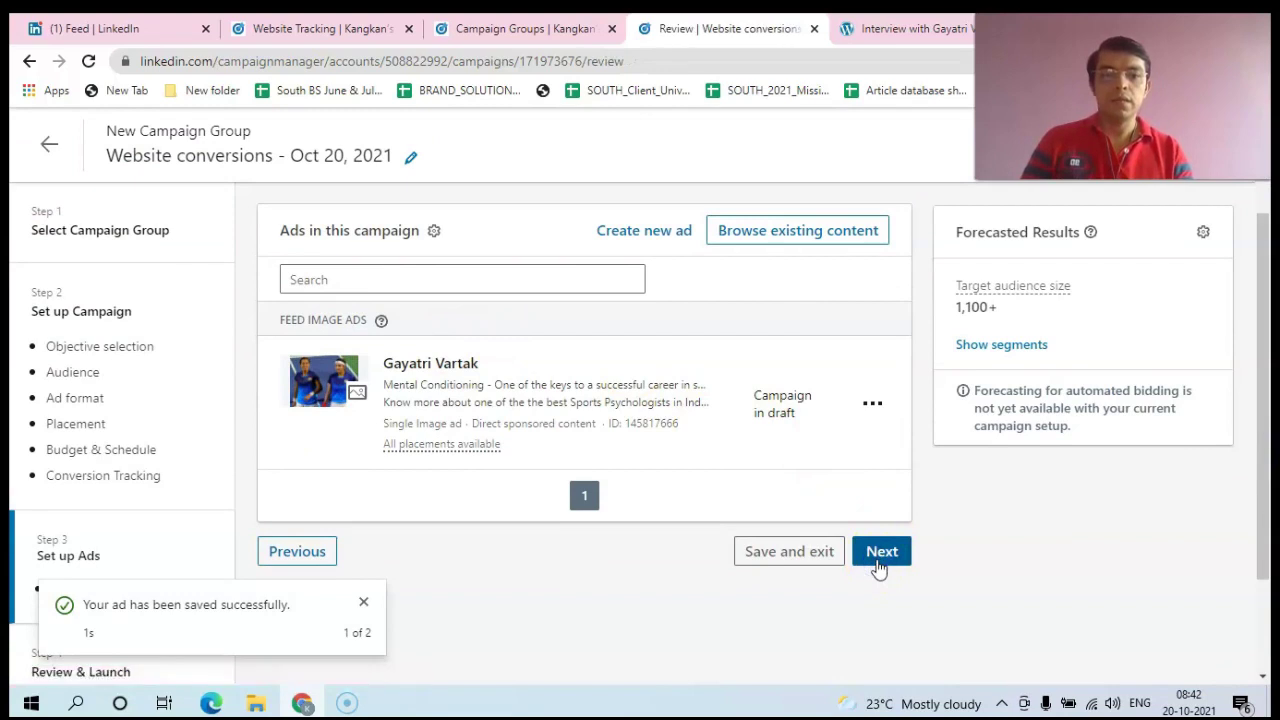
# Step: Review the campaign summary, including its bid type, conversion, ad, audience and launch option
pyautogui.moveTo(1262, 300); pyautogui.dragTo(1270, 602)
pyautogui.click(833, 621)
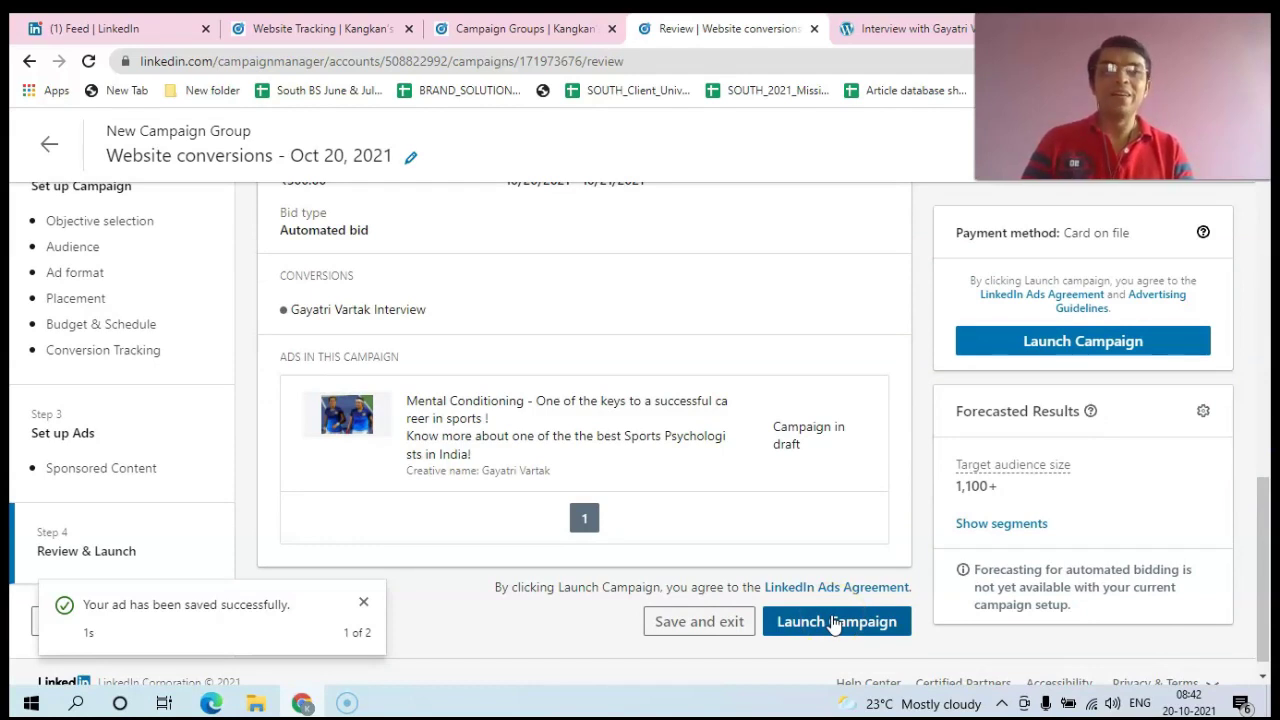
pyautogui.click(828, 621)
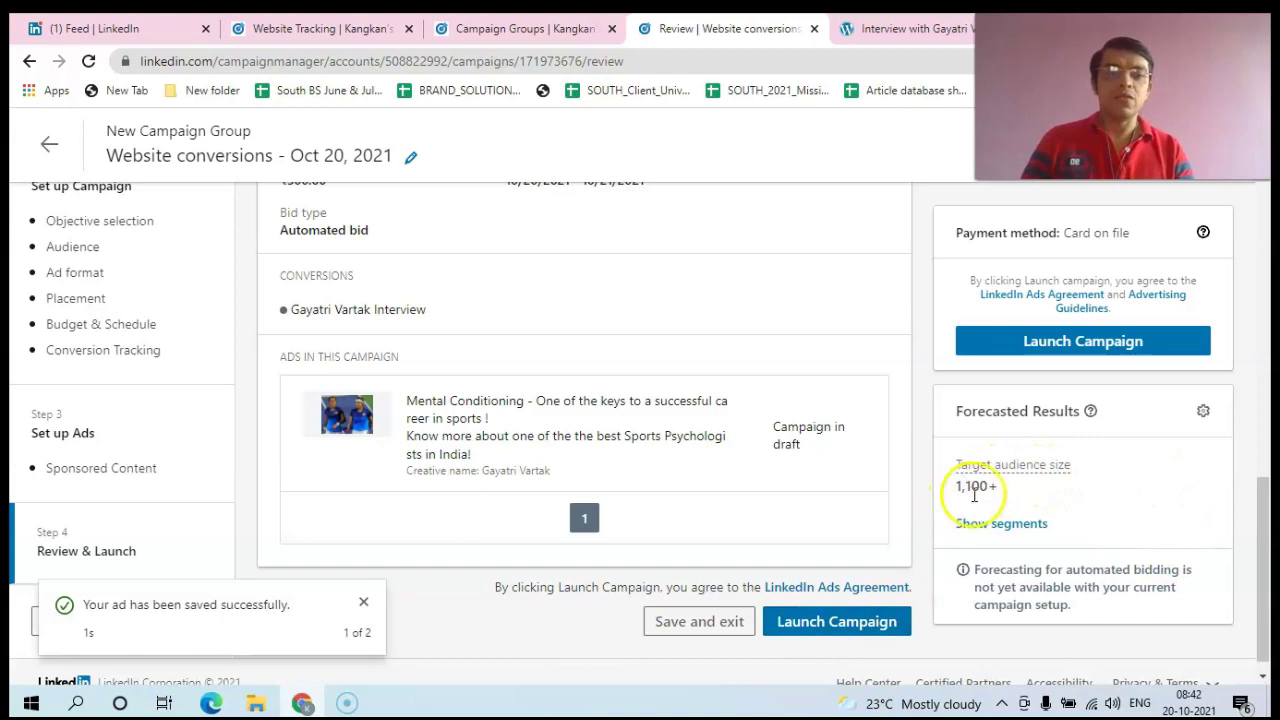
pyautogui.moveTo(1266, 529); pyautogui.dragTo(1258, 371)
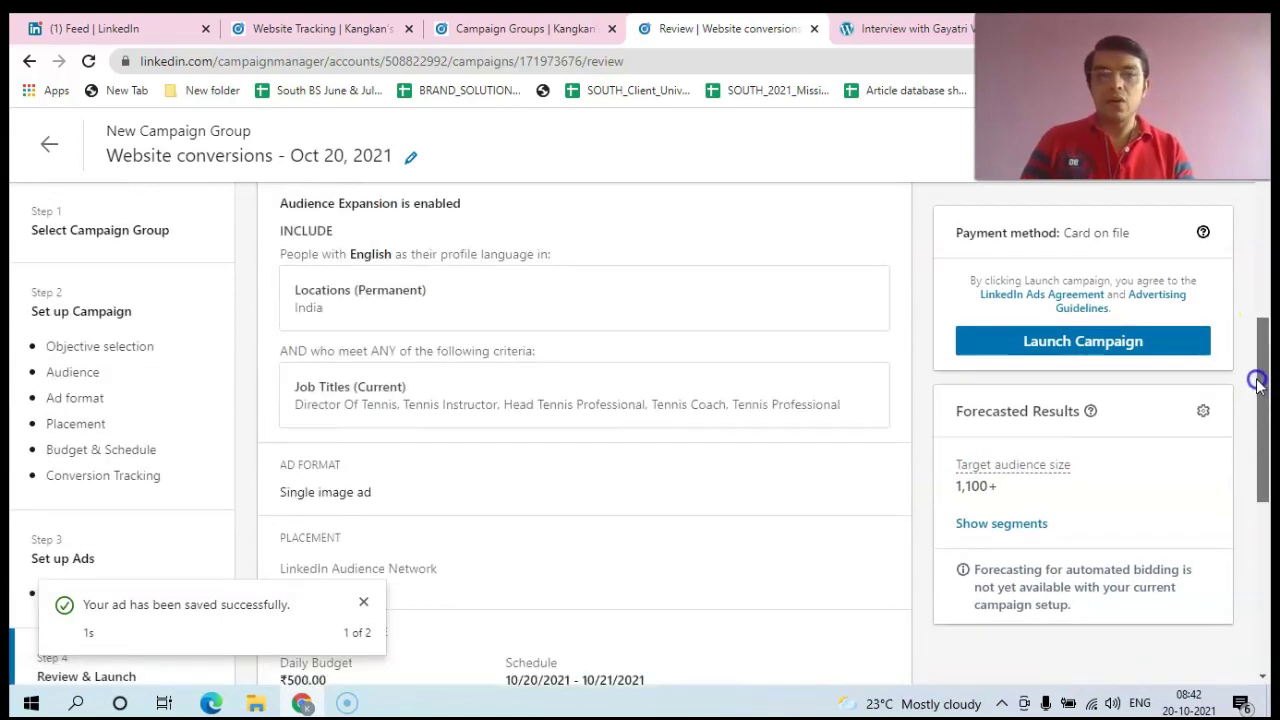
# Step: Reopen the campaign setup and examine its audience, ad format, placement, and budget and schedule settings
pyautogui.click(93, 376)
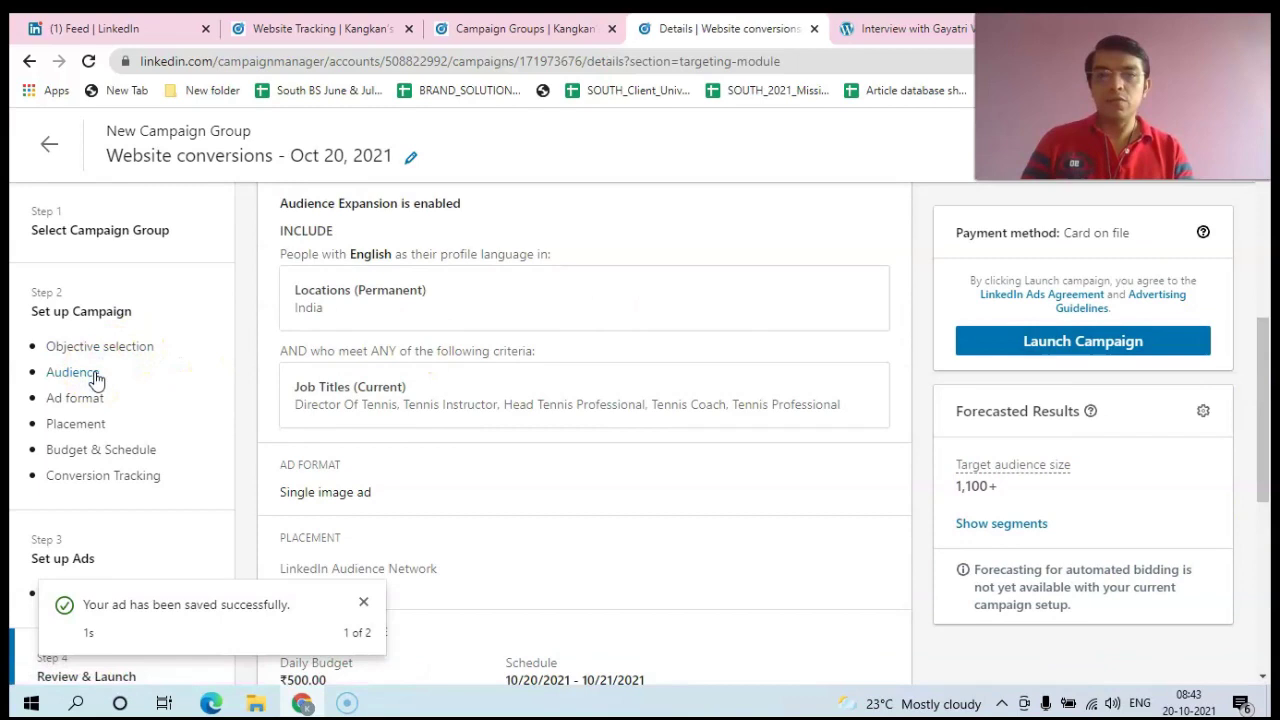
pyautogui.click(443, 343)
pyautogui.click(72, 397)
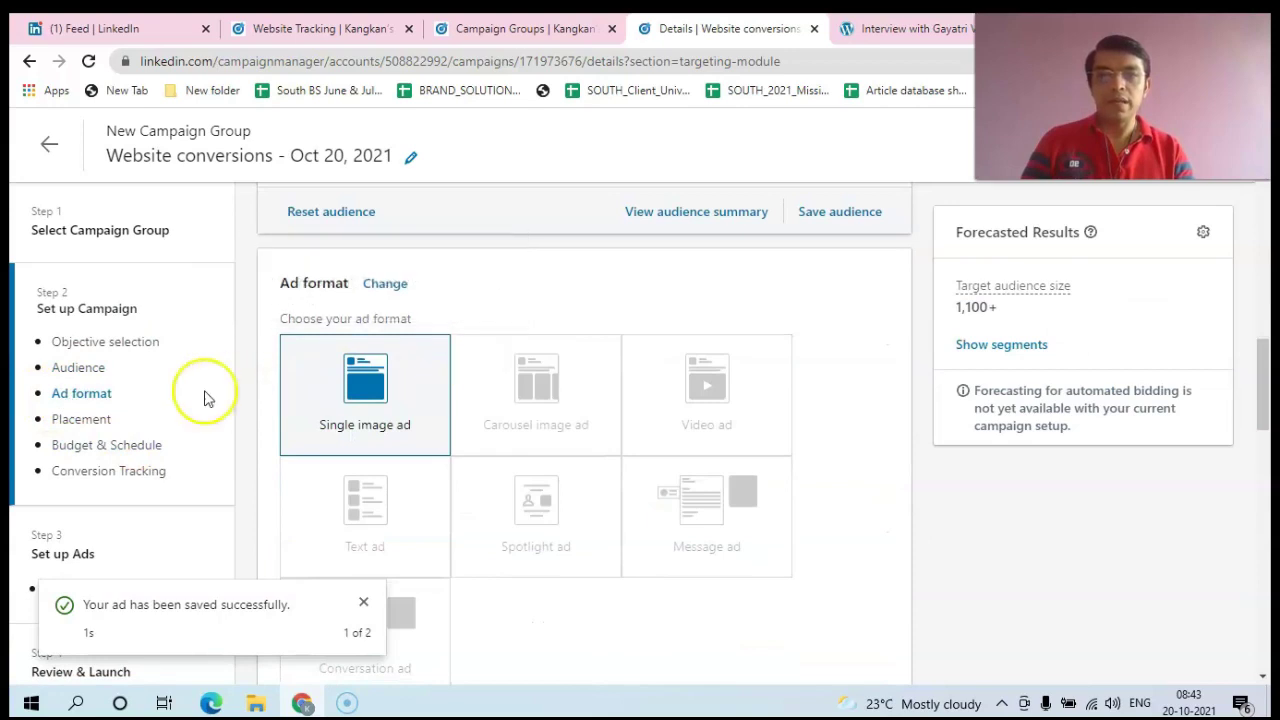
pyautogui.click(84, 426)
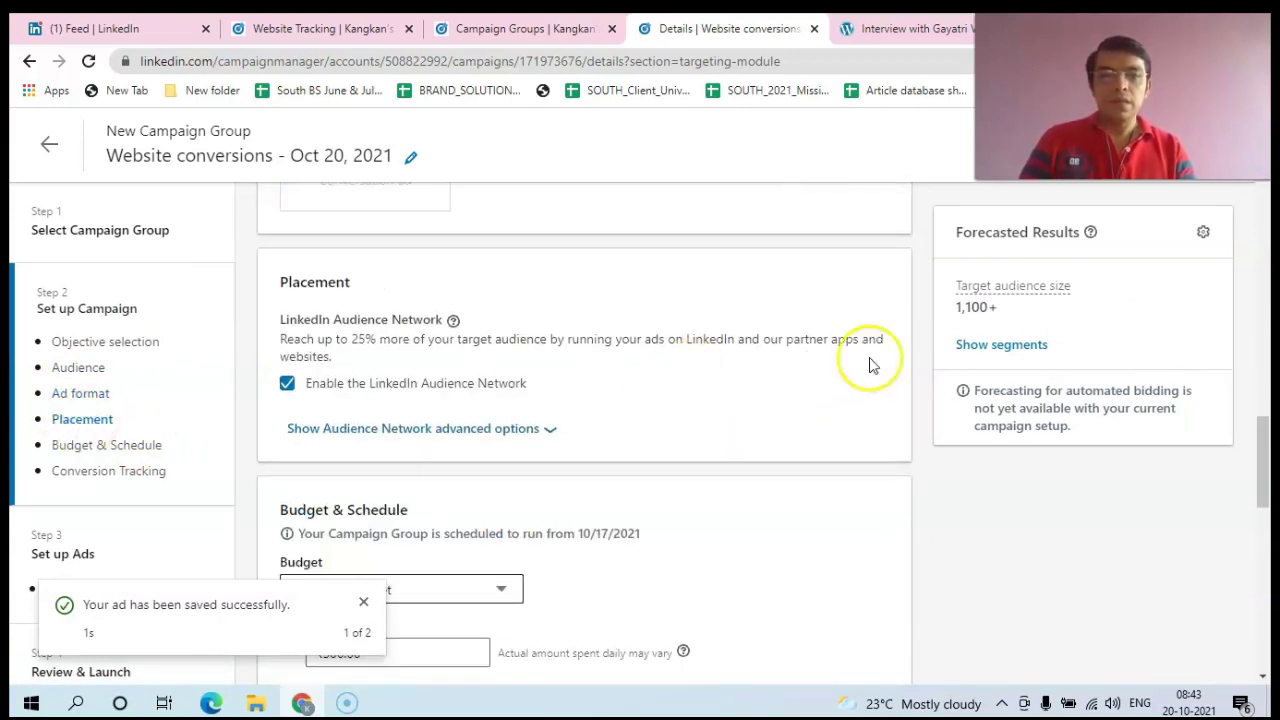
pyautogui.moveTo(1259, 438)
pyautogui.mouseDown()
pyautogui.moveTo(1270, 593)
pyautogui.moveTo(1263, 456)
pyautogui.mouseUp()
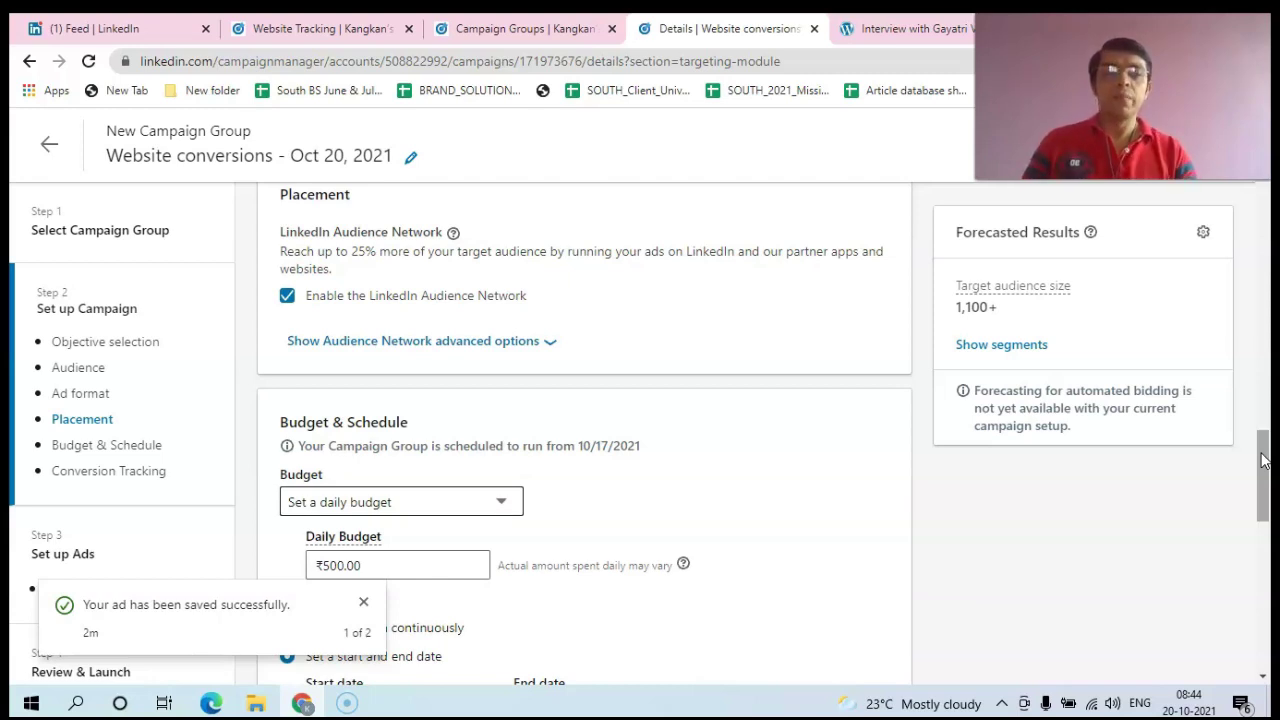
pyautogui.scroll(-2, 1262, 460)
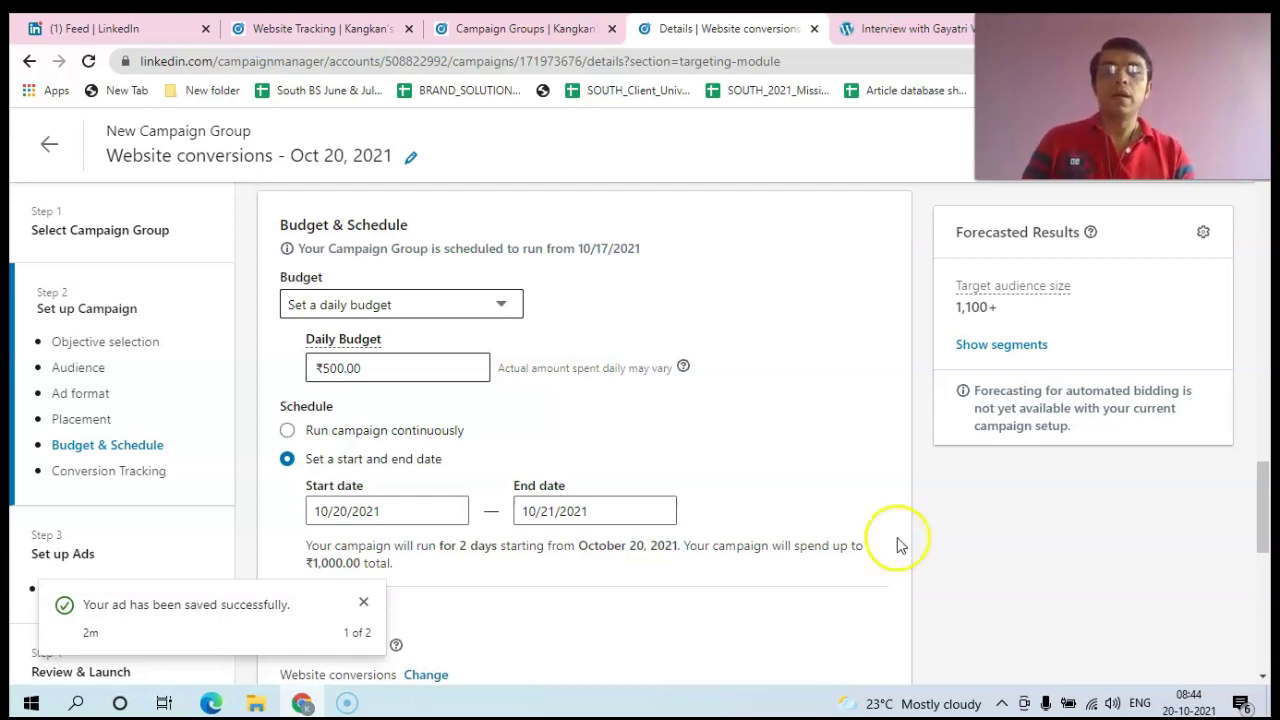
# Step: Examine the campaign's objective and target audience settings together with the forecasted segment breakdown by function
pyautogui.moveTo(1258, 492); pyautogui.dragTo(1273, 357)
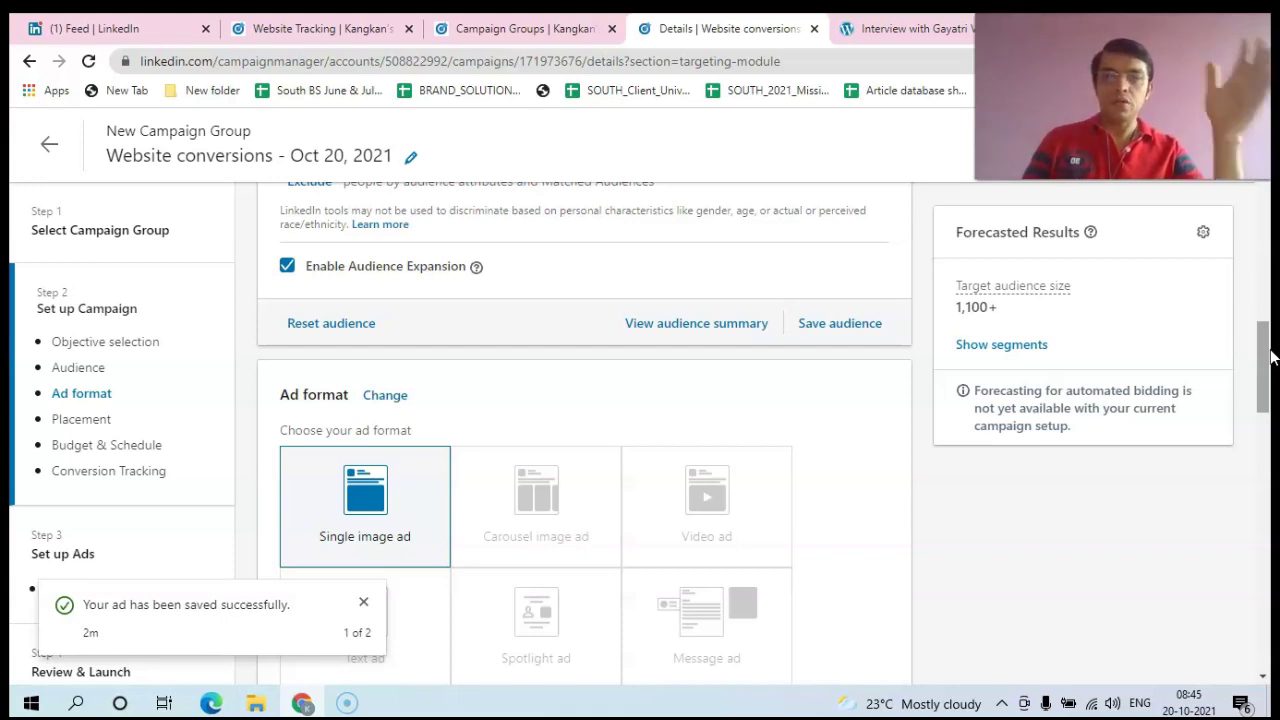
pyautogui.click(527, 311)
pyautogui.click(100, 341)
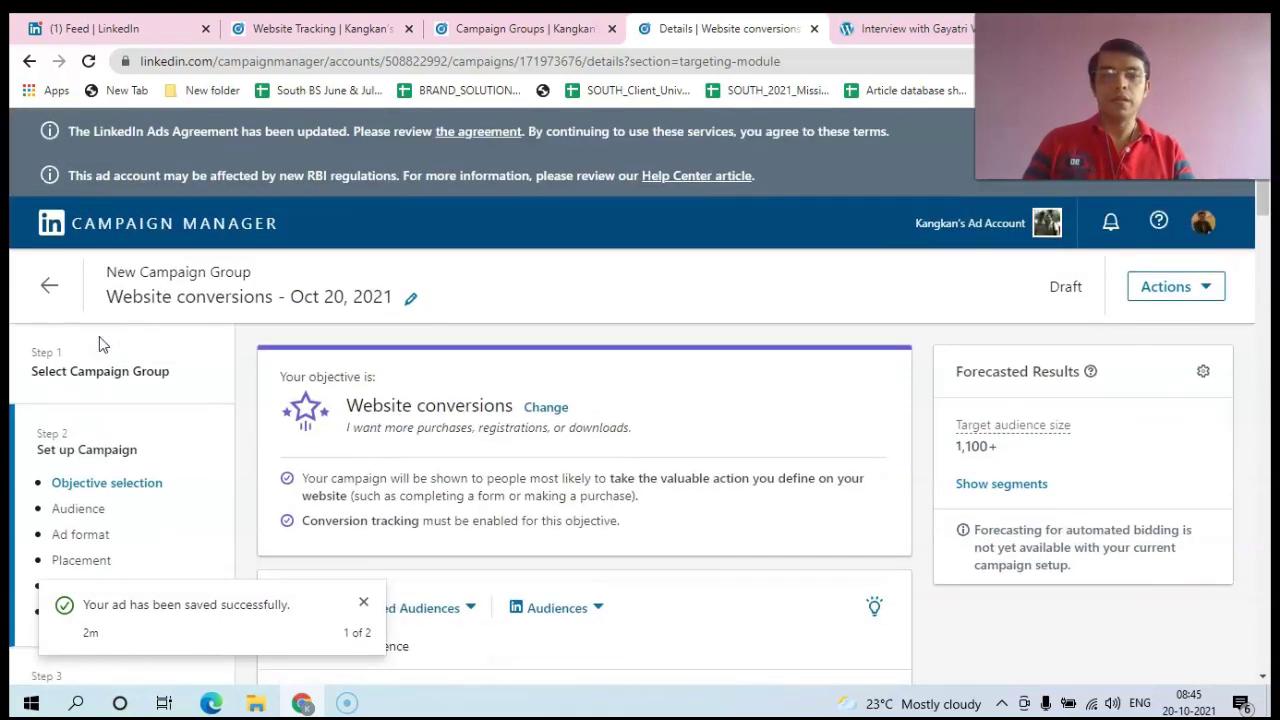
pyautogui.click(1263, 200)
pyautogui.moveTo(1265, 205); pyautogui.dragTo(1249, 263)
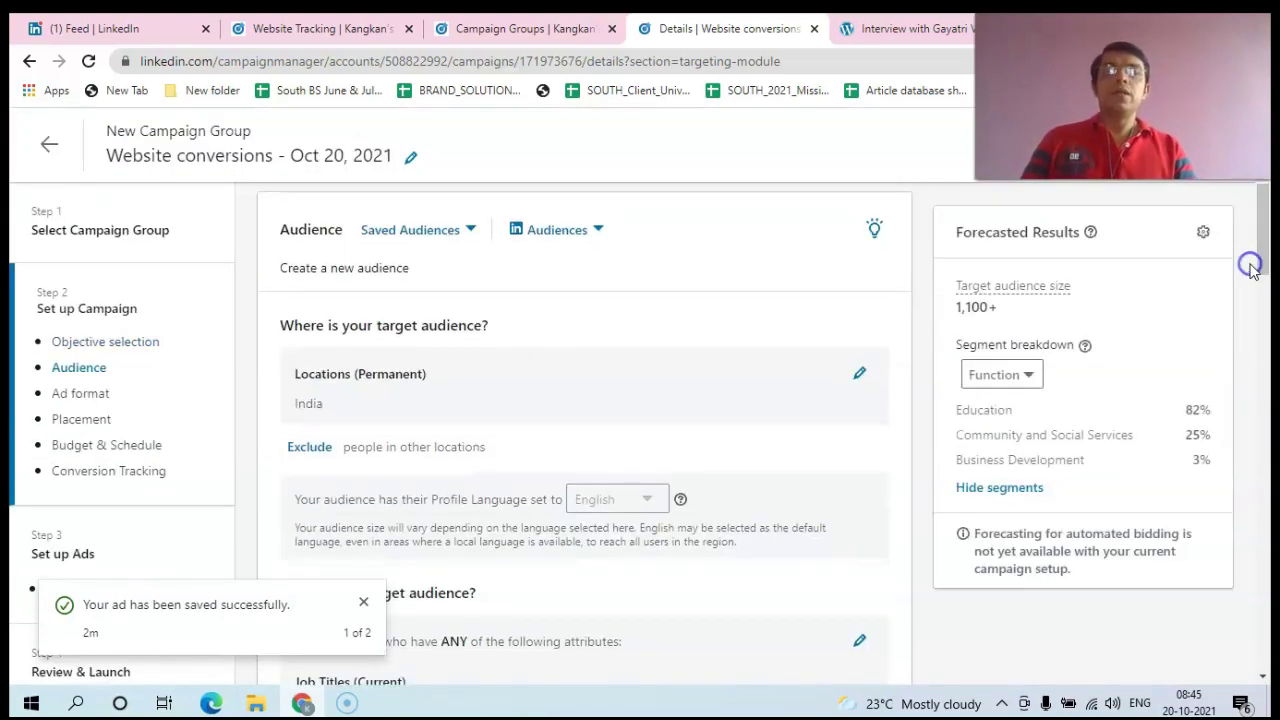